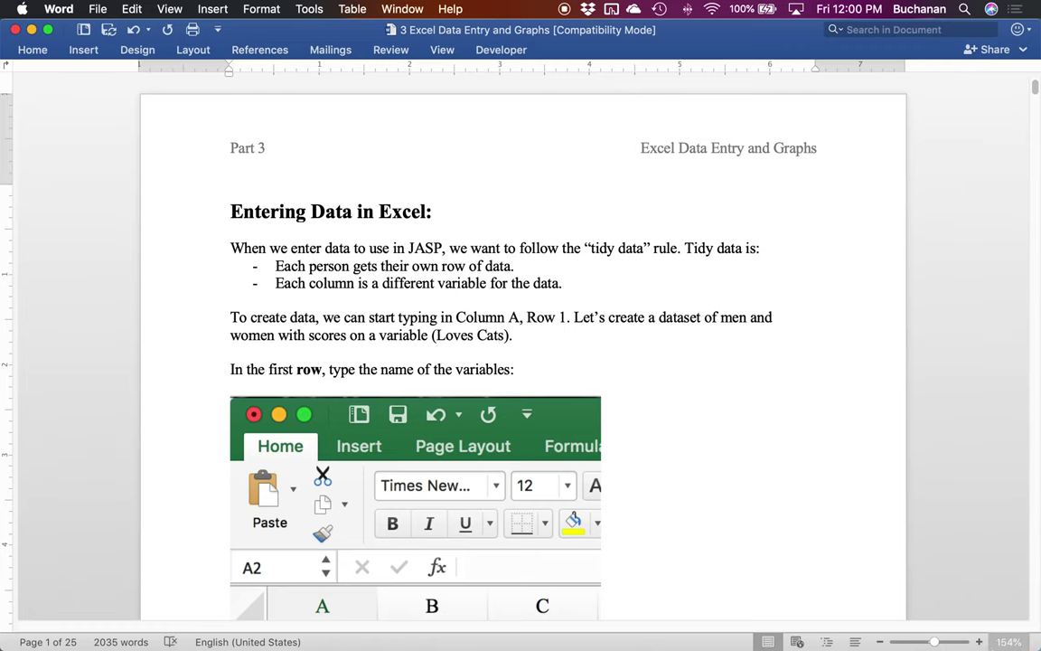
# - Zoom the Word tutorial to about 187% and scroll to the Gender/Loves Cats header screenshot
pyautogui.moveTo(937, 641); pyautogui.dragTo(935, 641)
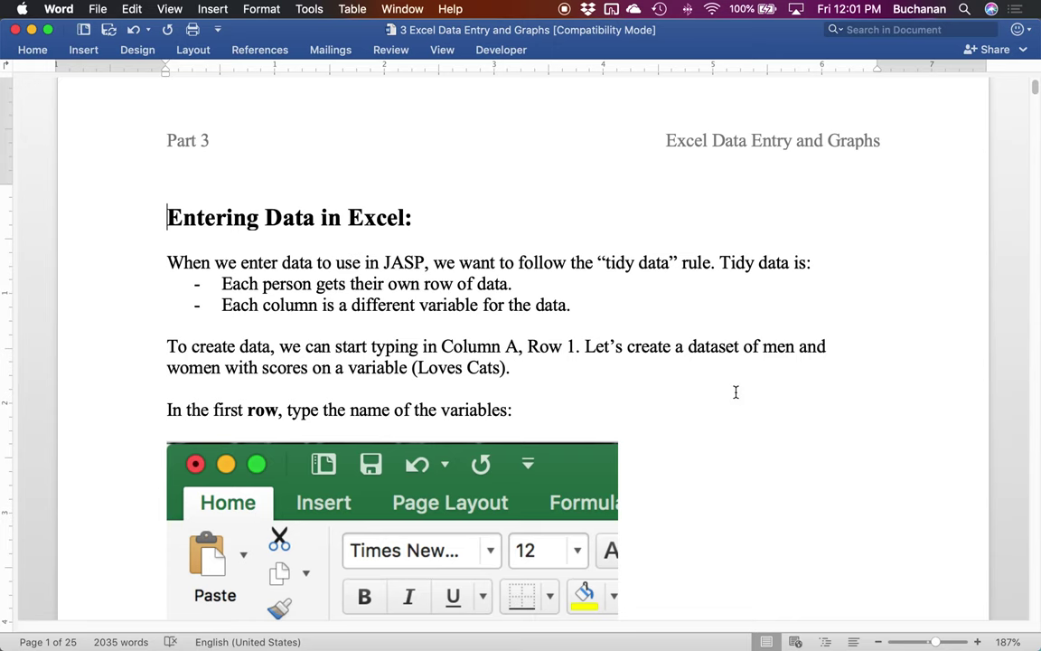
pyautogui.scroll(-3, 736, 390)
pyautogui.scroll(-4, 736, 390)
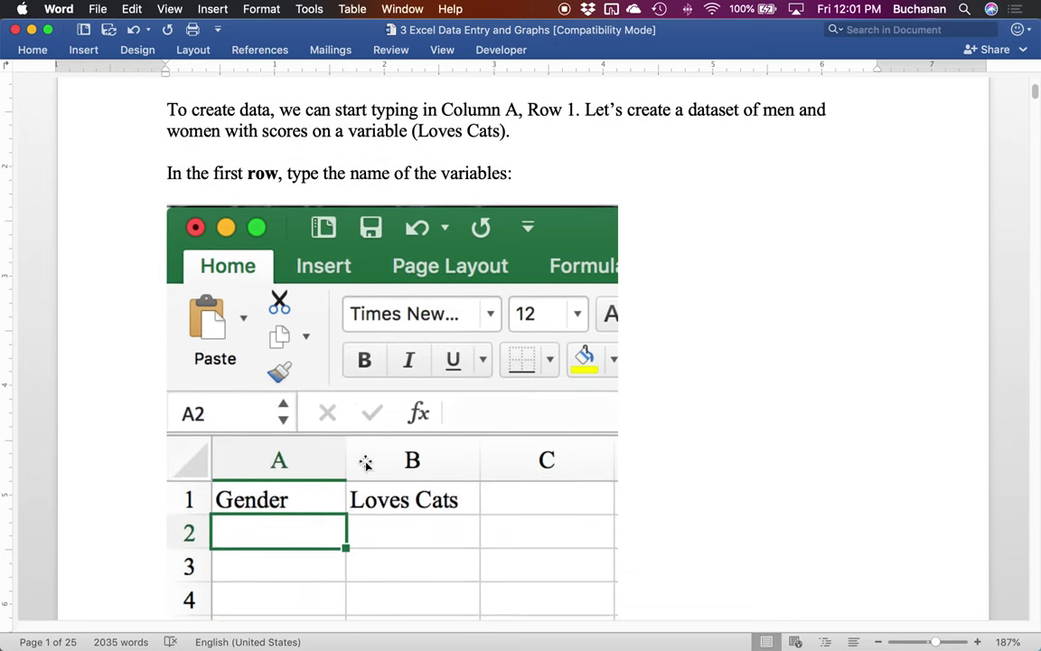
# - Restore the 3 Excel Data Entry sheet, zoom it to 192%, then minimize it again
pyautogui.moveTo(719, 623)
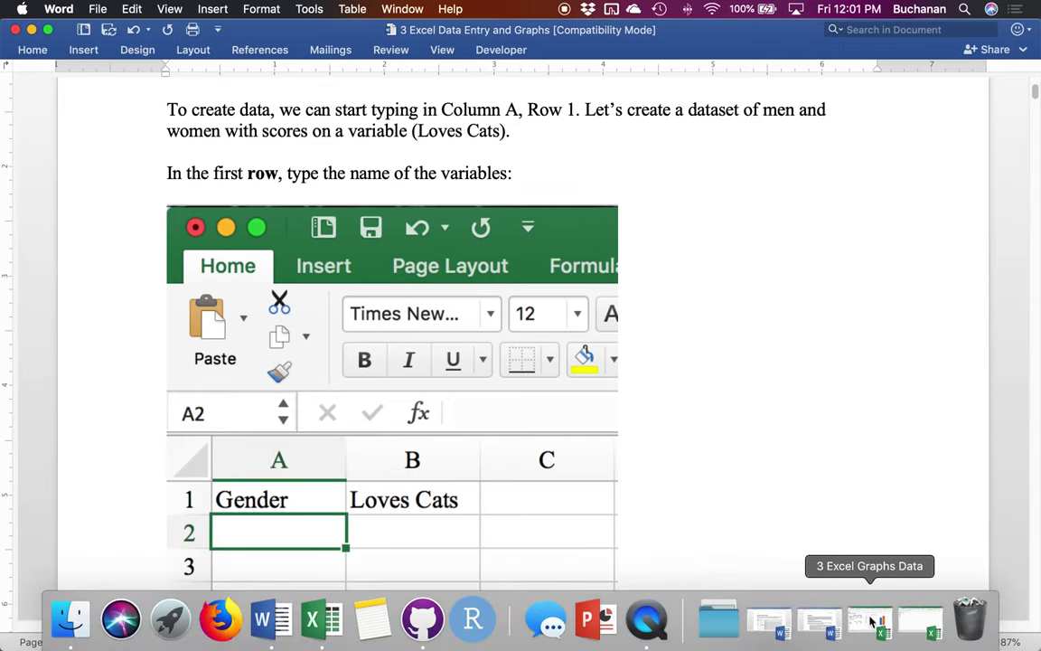
pyautogui.click(921, 620)
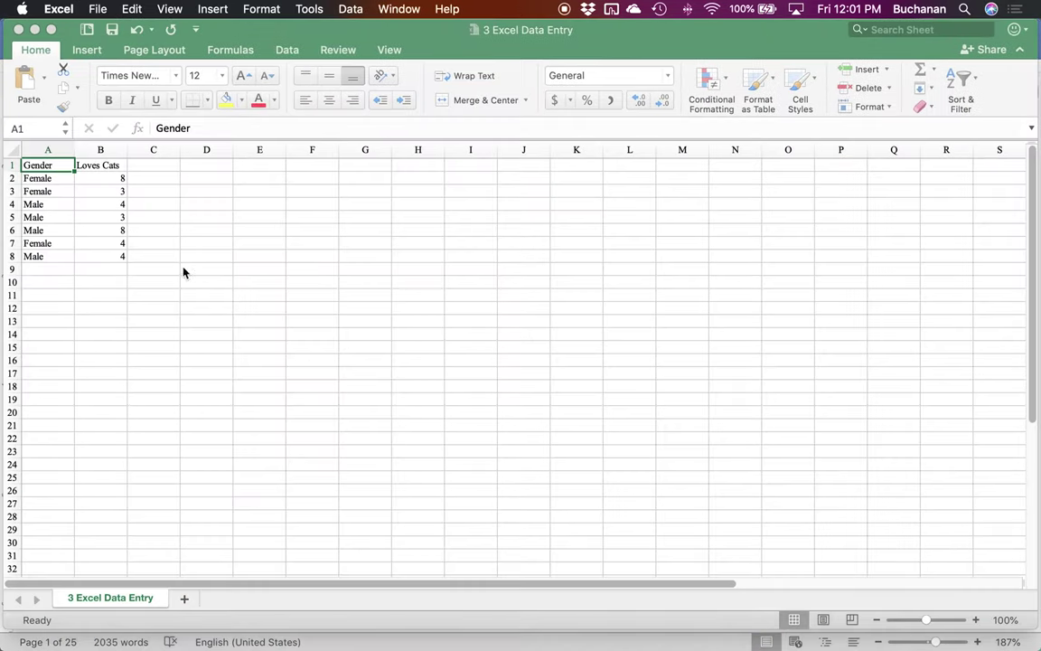
pyautogui.moveTo(927, 618); pyautogui.dragTo(941, 620)
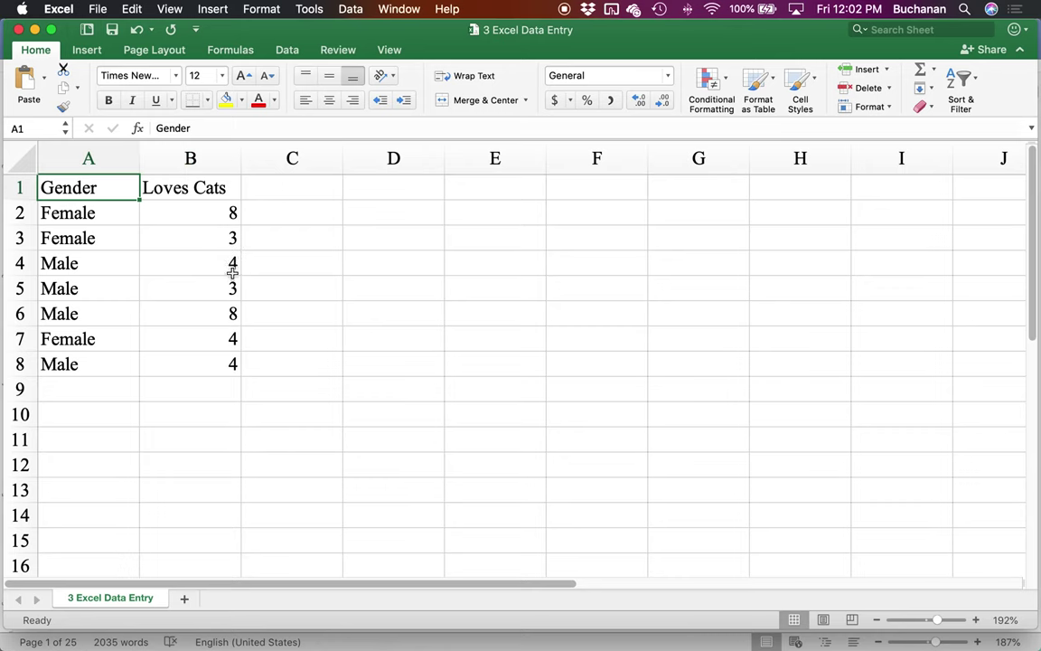
pyautogui.click(34, 29)
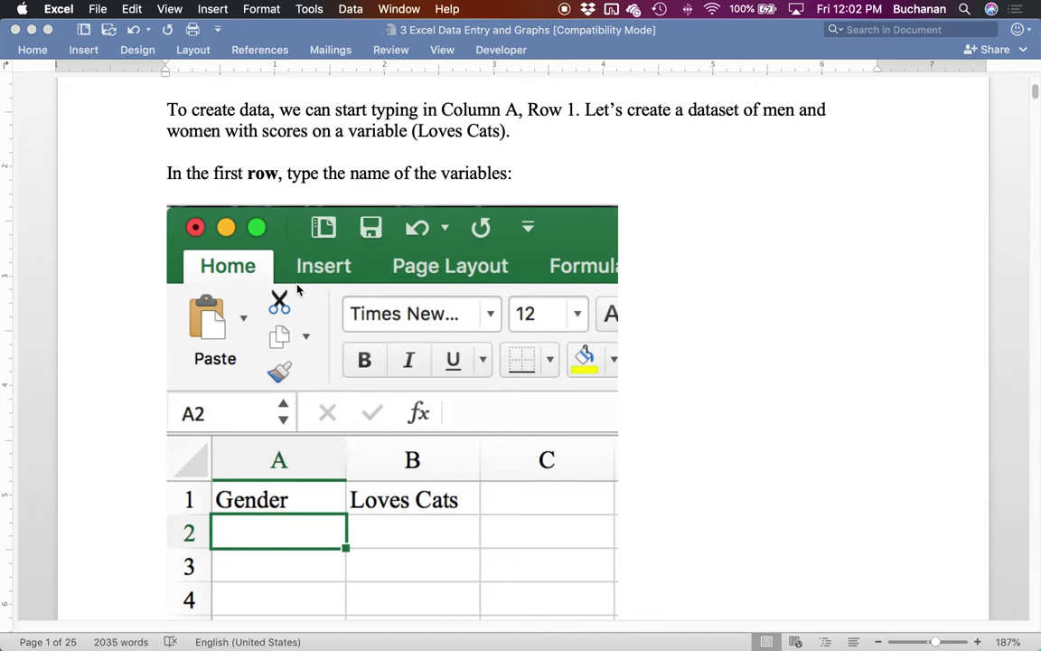
# - Push the 'Starting in the second row' sentence onto page 2 with a line break before it
pyautogui.scroll(-5, 773, 250)
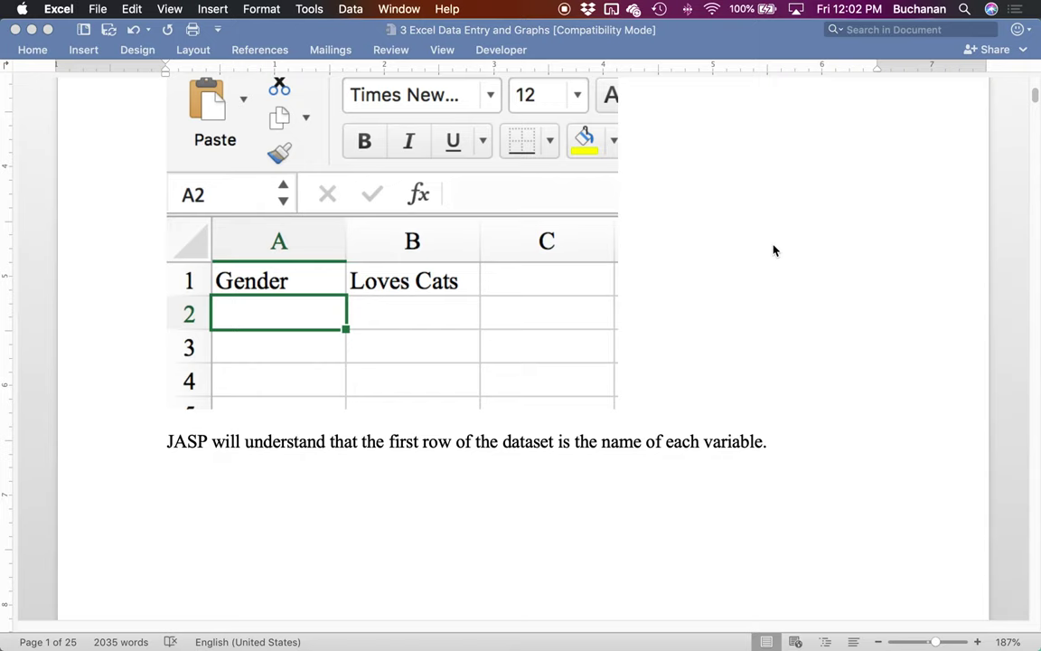
pyautogui.scroll(-10, 773, 250)
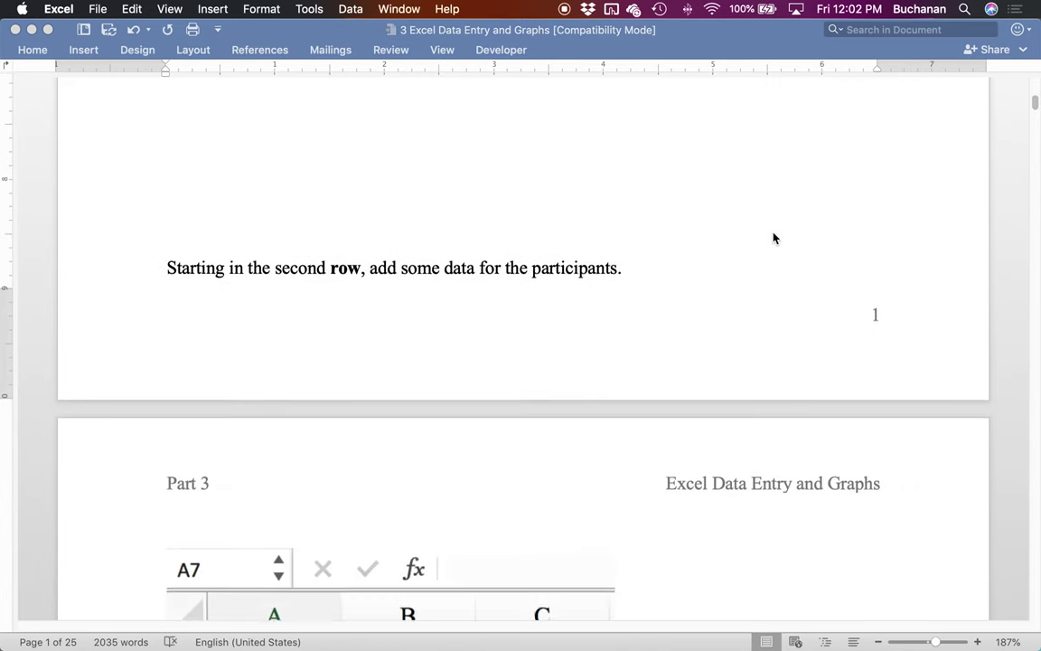
pyautogui.scroll(-3, 773, 238)
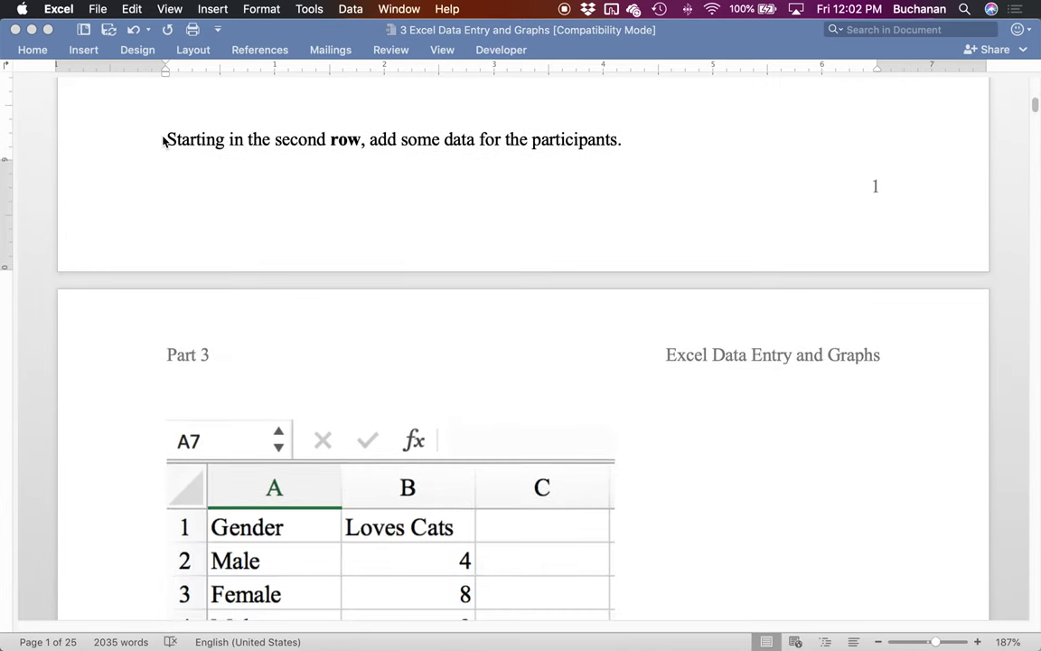
pyautogui.click(163, 141)
pyautogui.press('Return')
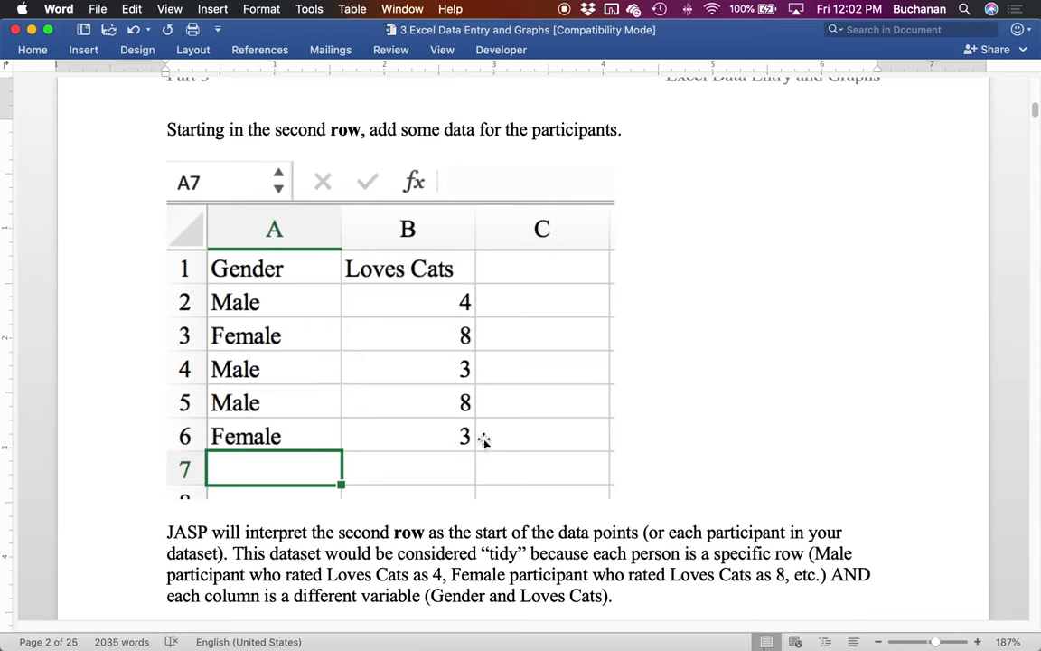
# - Read the bold note on consistent category spelling, then restore the Excel data sheet
pyautogui.scroll(-5, 484, 439)
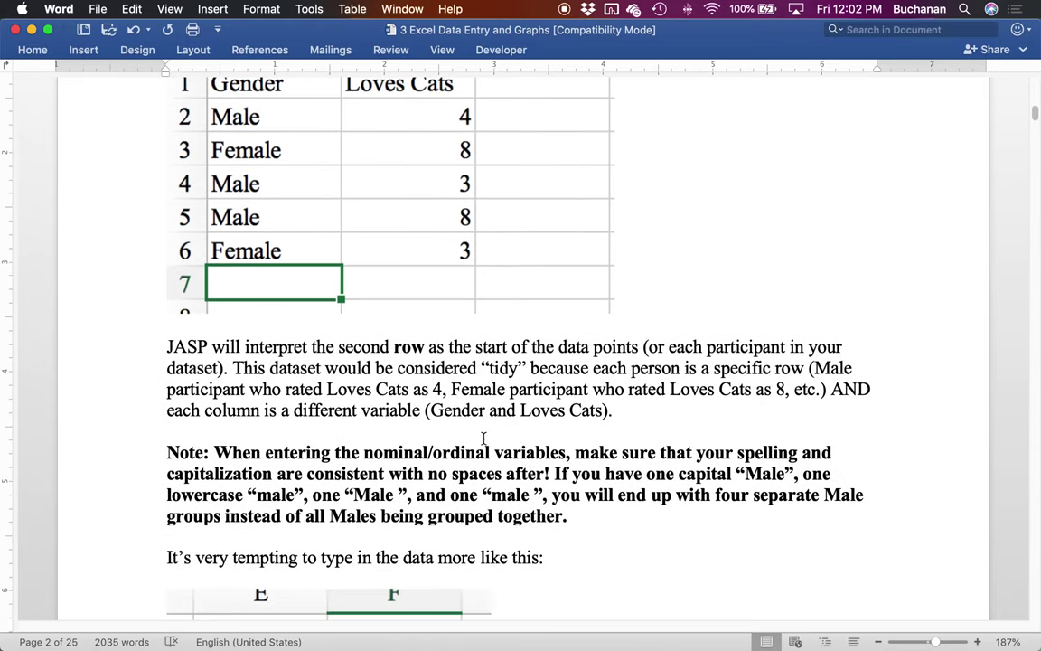
pyautogui.scroll(1, 484, 439)
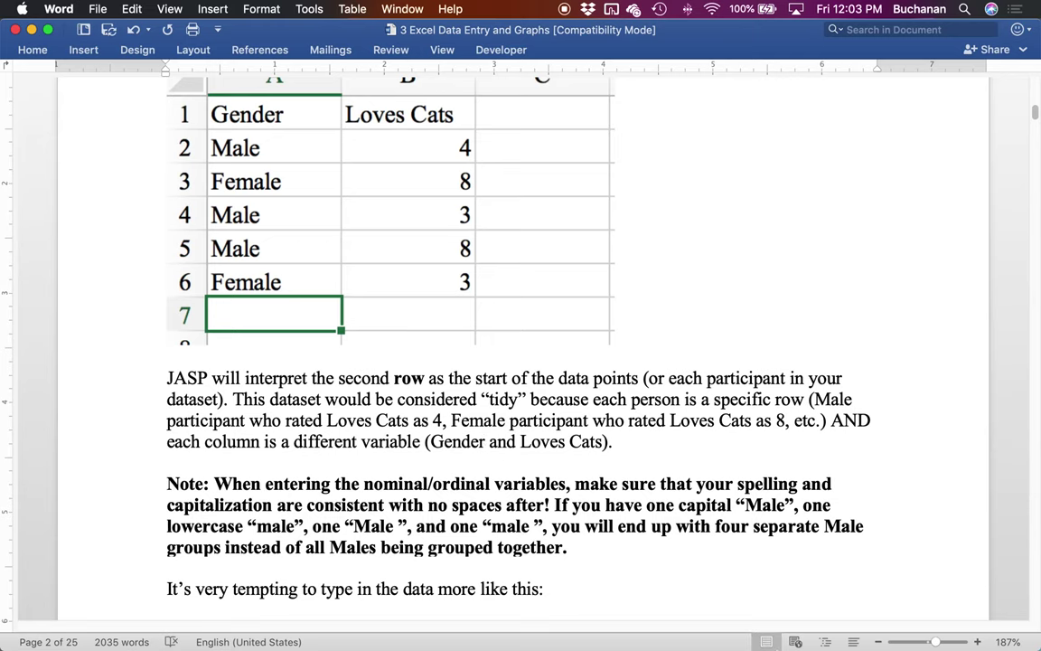
pyautogui.click(884, 622)
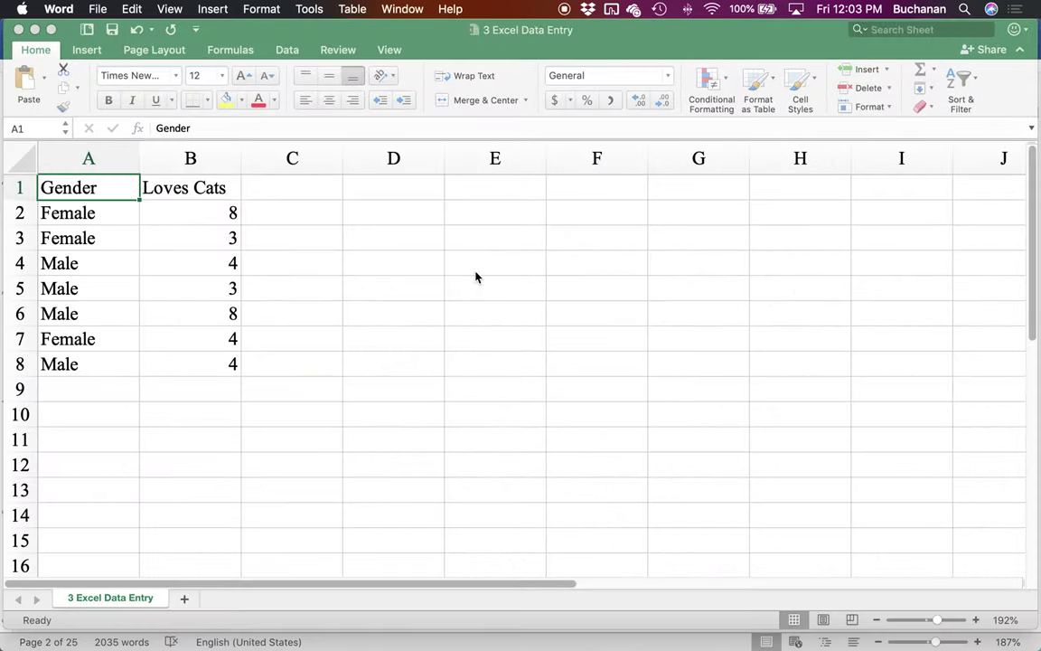
# - Turn on Data > Filter for the header row, check the Gender dropdown, then minimize Excel
pyautogui.click(289, 53)
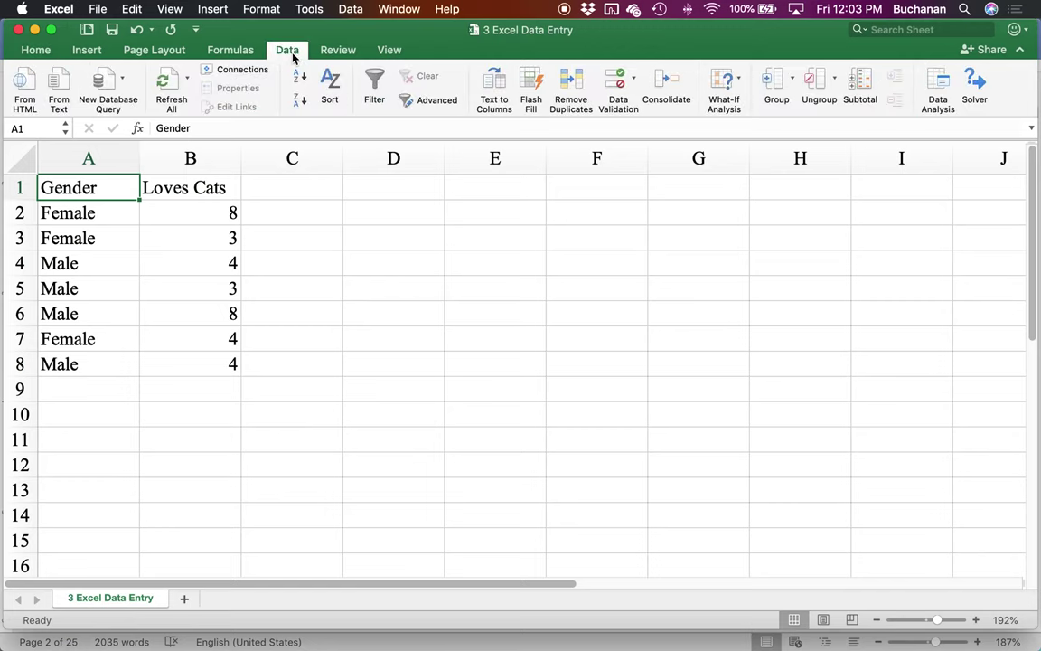
pyautogui.click(374, 81)
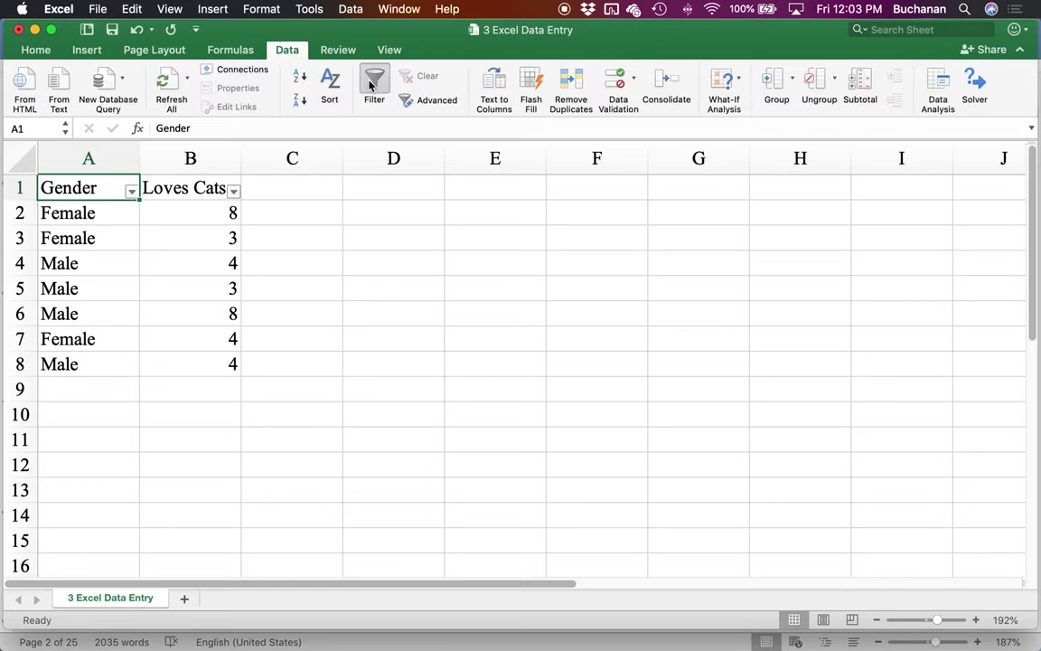
pyautogui.click(135, 198)
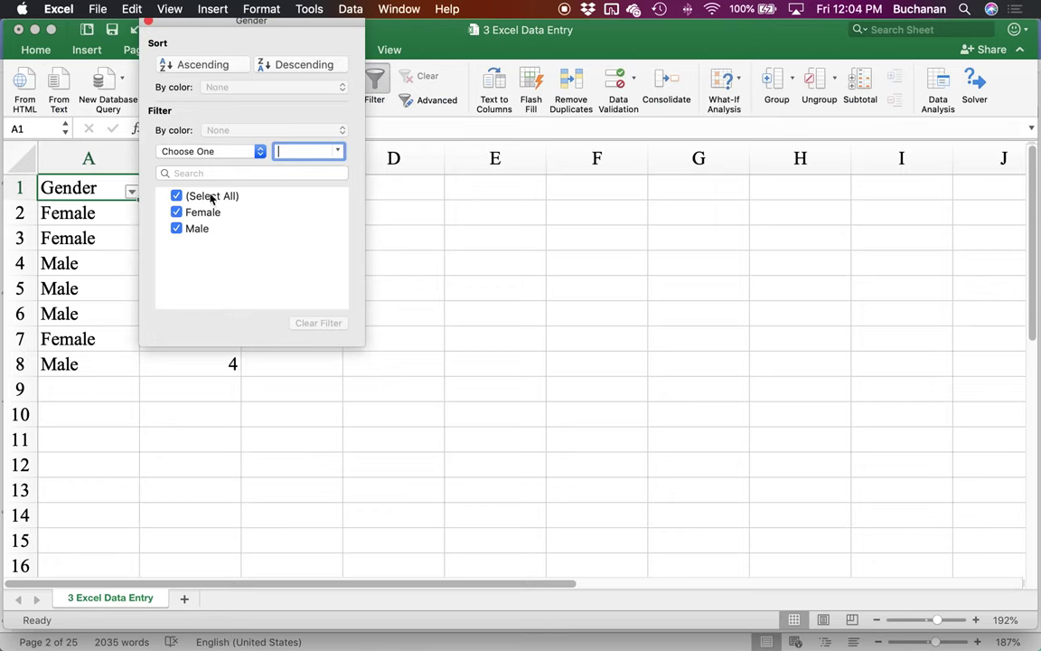
pyautogui.click(148, 22)
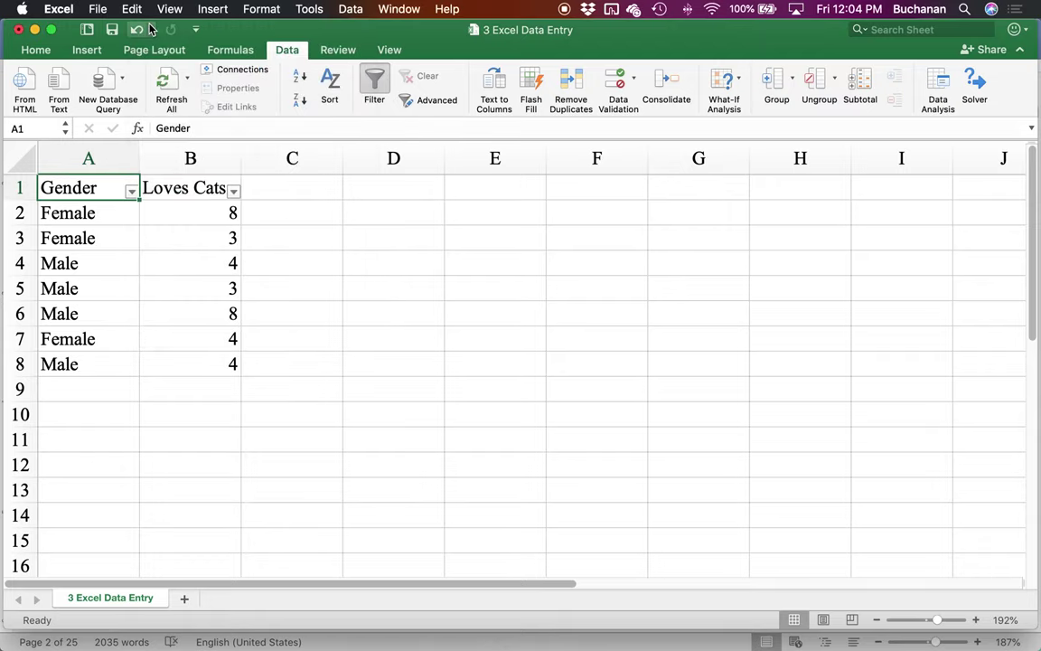
pyautogui.click(34, 31)
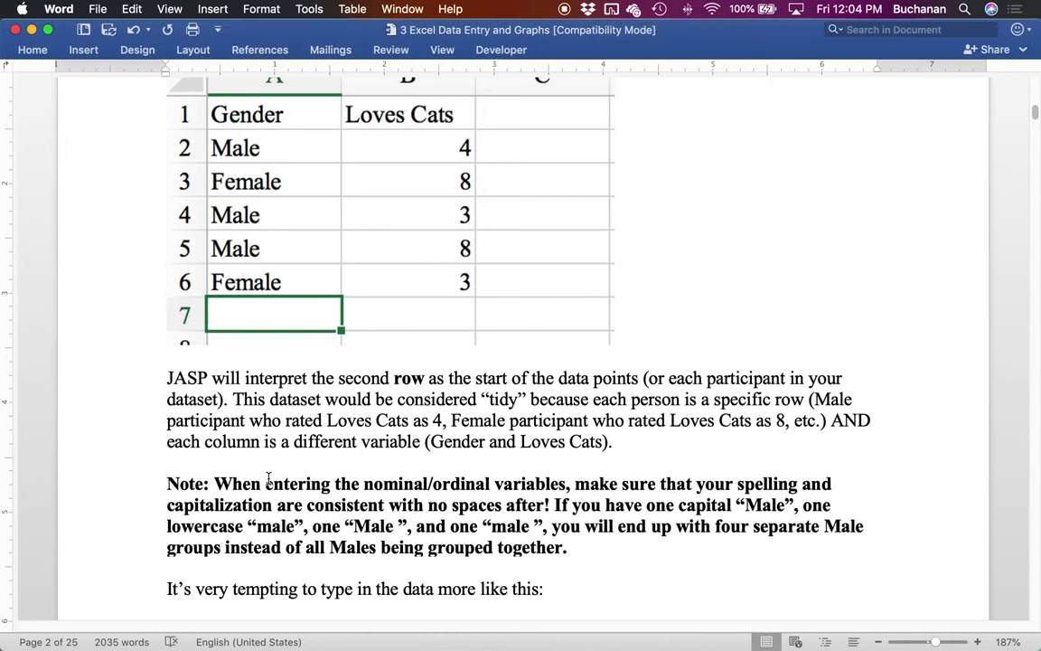
# - Scroll down to the untidy Female/Male side-by-side example in columns E and F
pyautogui.scroll(-10, 269, 479)
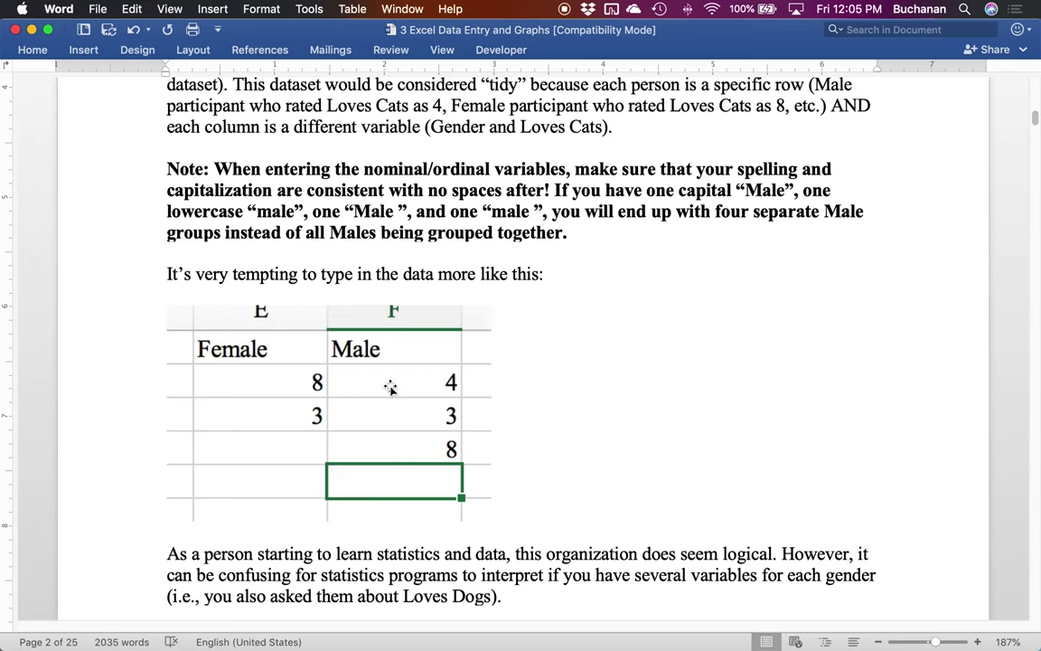
pyautogui.scroll(-10, 390, 388)
# - Scroll to page 3's guidance on formatting scale-variable cells as Number
pyautogui.scroll(-4, 391, 387)
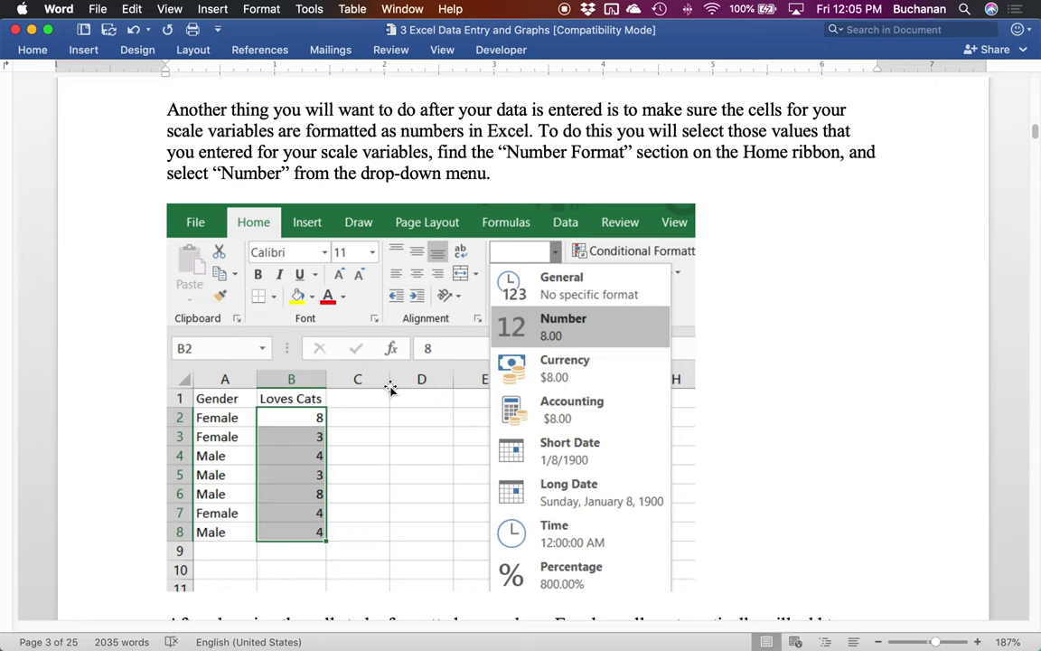
pyautogui.moveTo(904, 633)
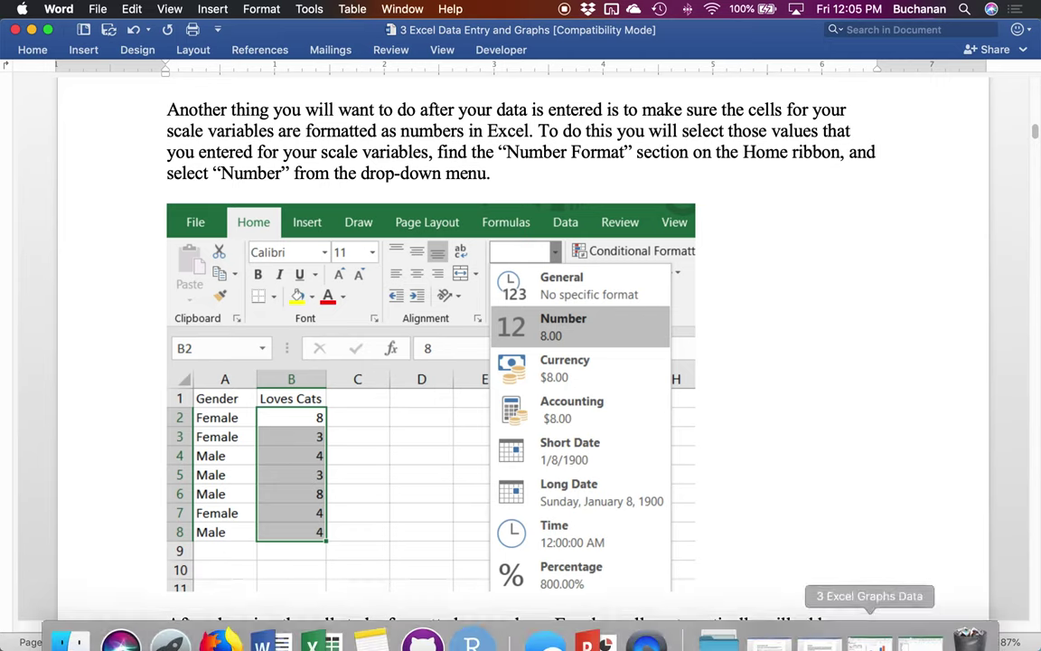
# - Turn off the header filters and format the Loves Cats column as Number (8.00, 3.00, 4.00)
pyautogui.click(912, 623)
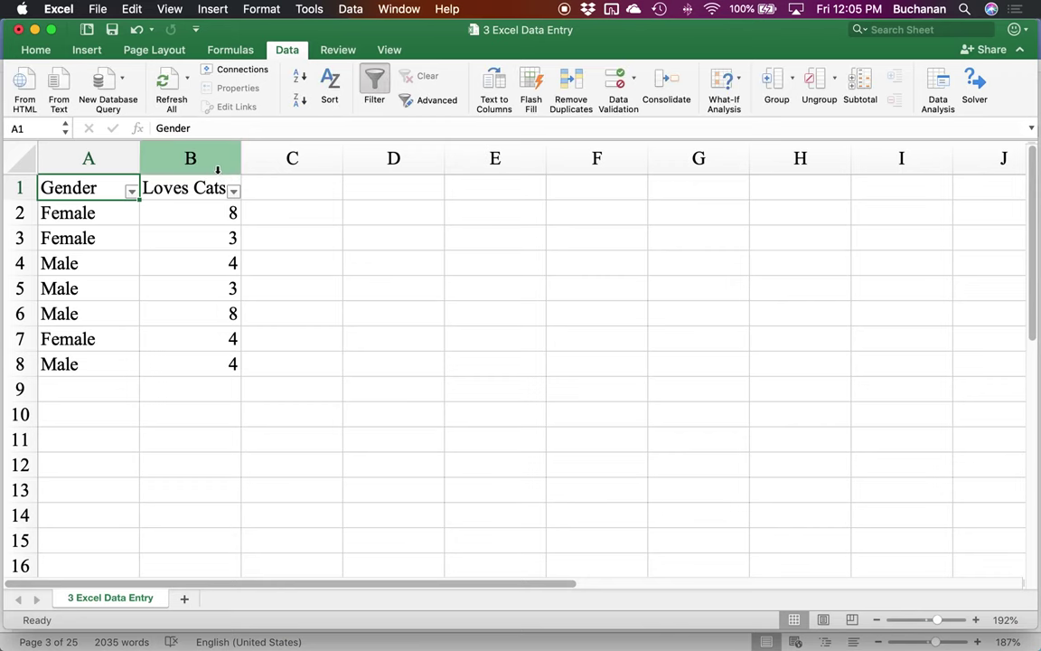
pyautogui.click(374, 83)
pyautogui.click(200, 155)
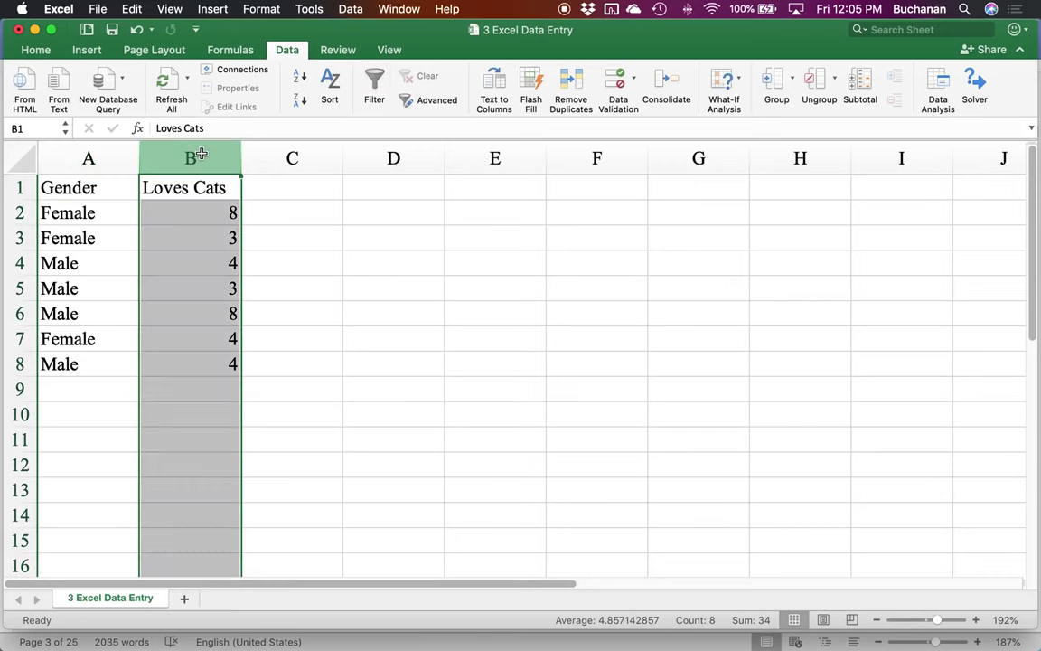
pyautogui.click(36, 50)
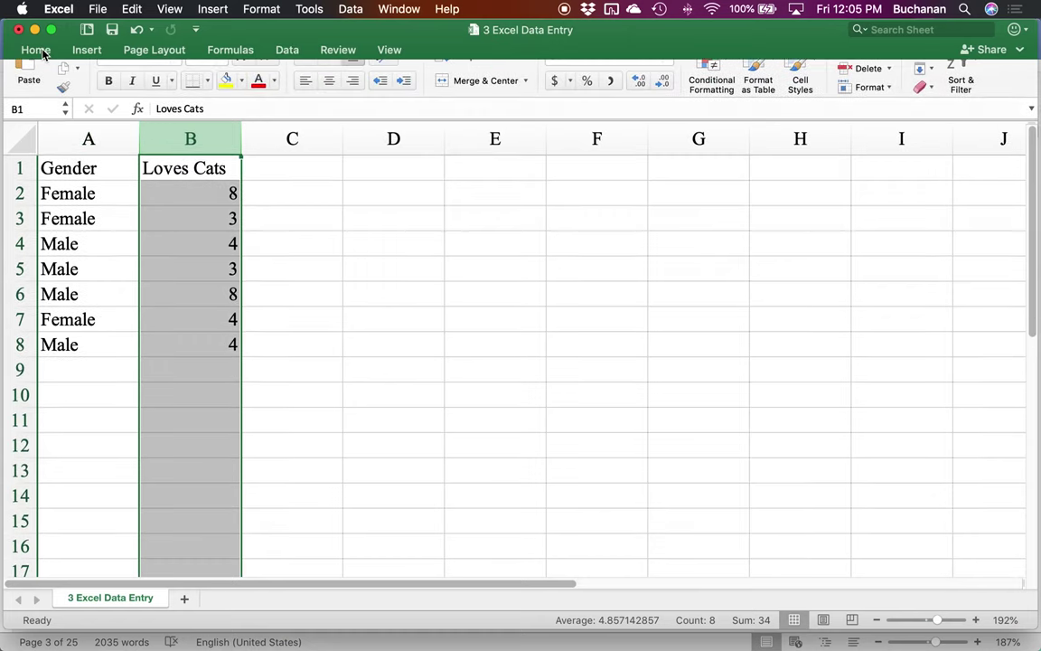
pyautogui.click(36, 51)
pyautogui.click(36, 50)
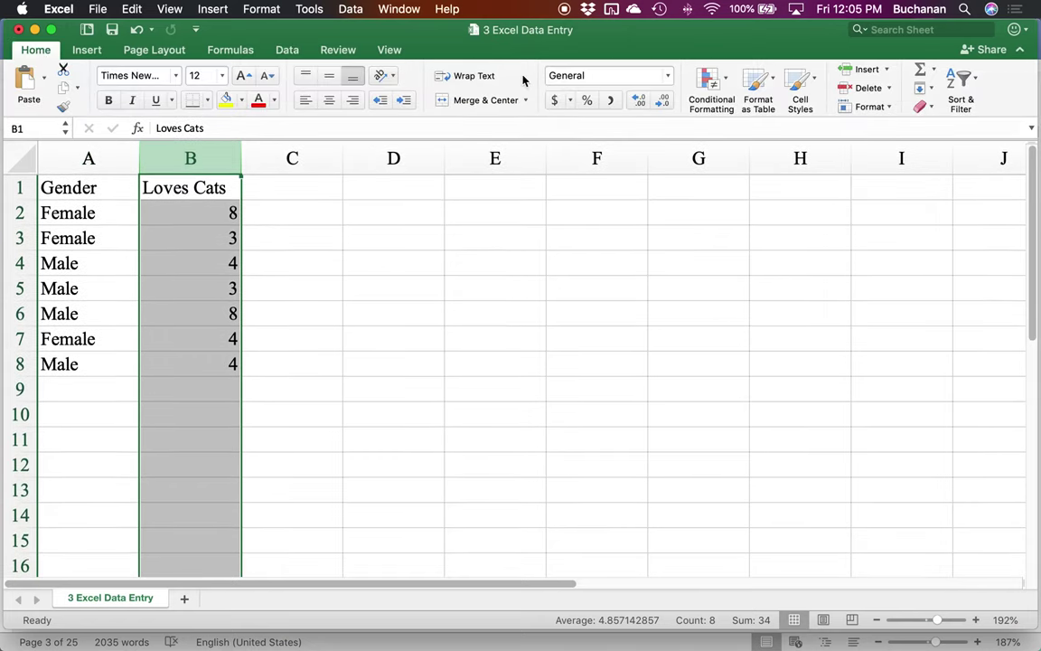
pyautogui.click(664, 72)
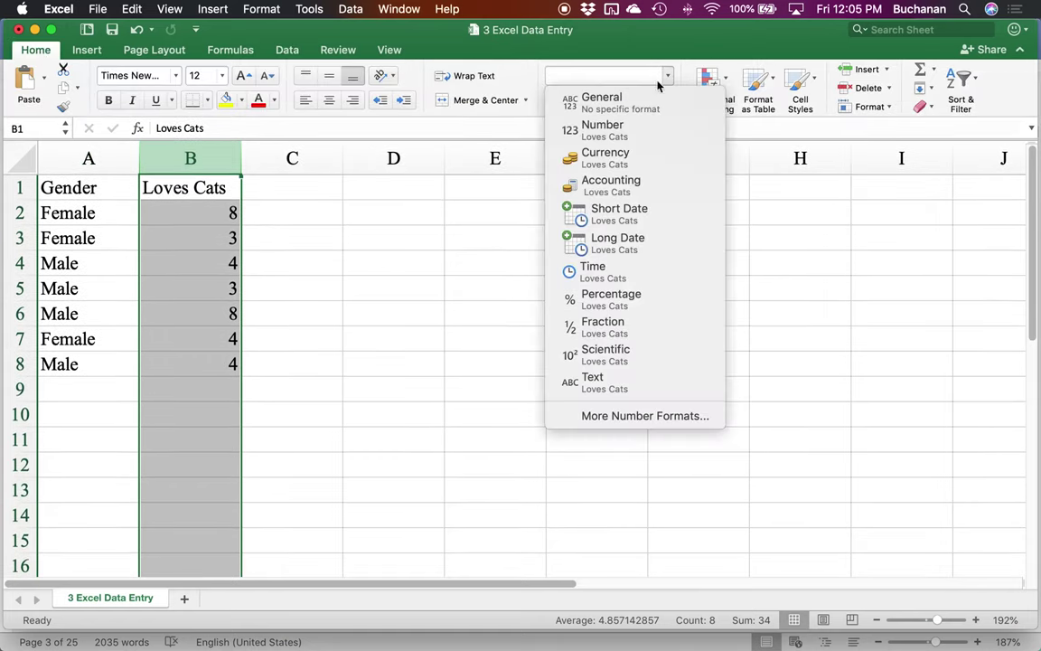
pyautogui.click(621, 134)
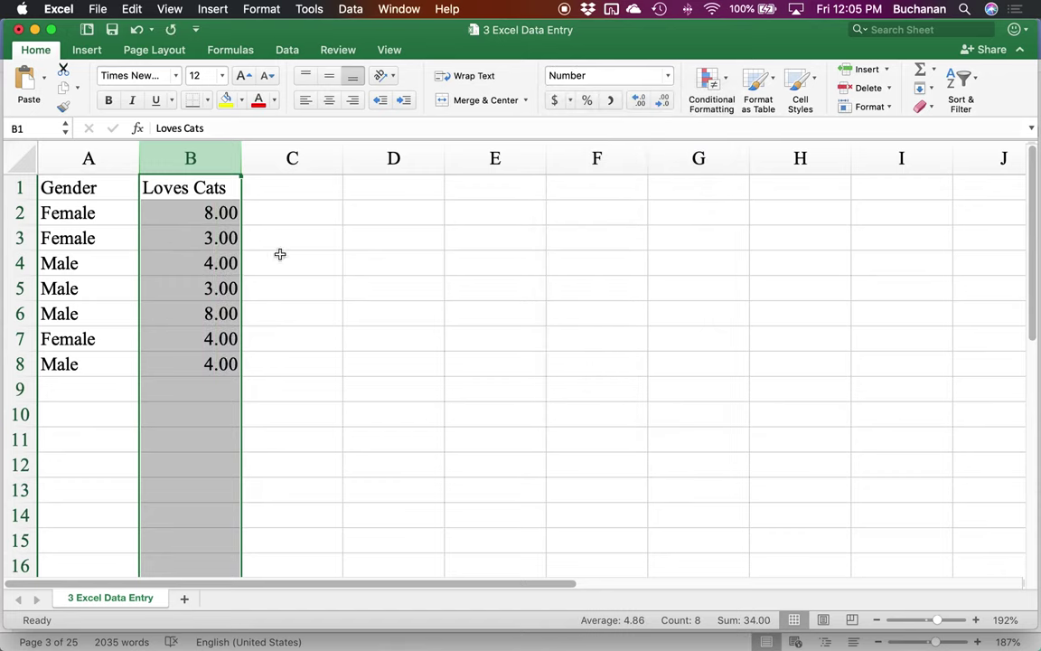
pyautogui.click(279, 312)
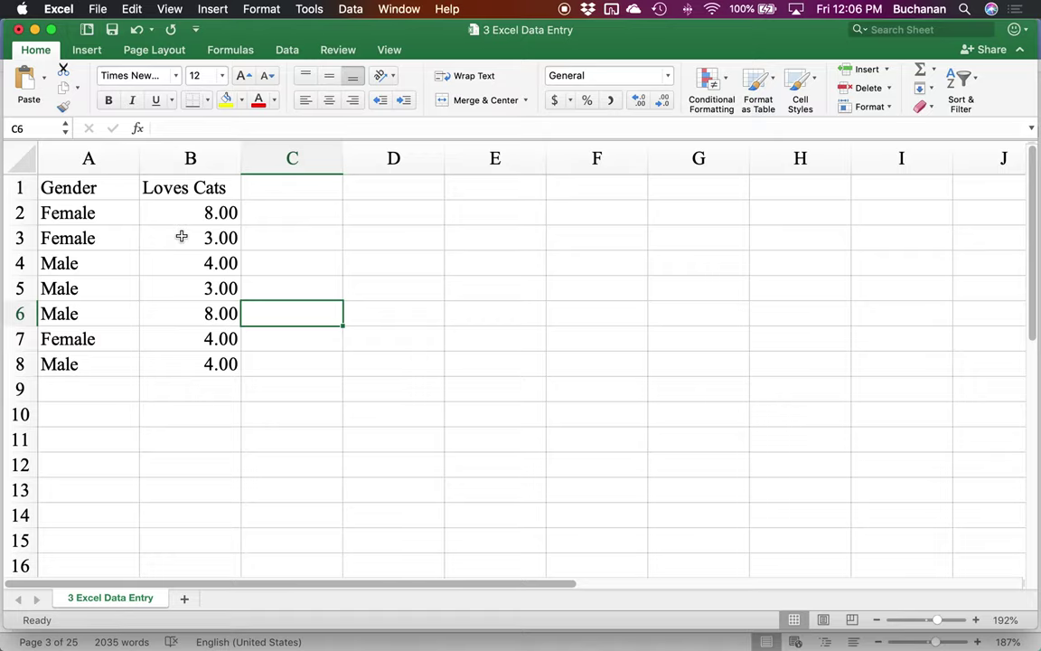
# - Save the workbook keeping the CSV format and switch to the Word tutorial
pyautogui.press('super+s')
pyautogui.click(657, 263)
pyautogui.hotkey('ctrl', 'Up')
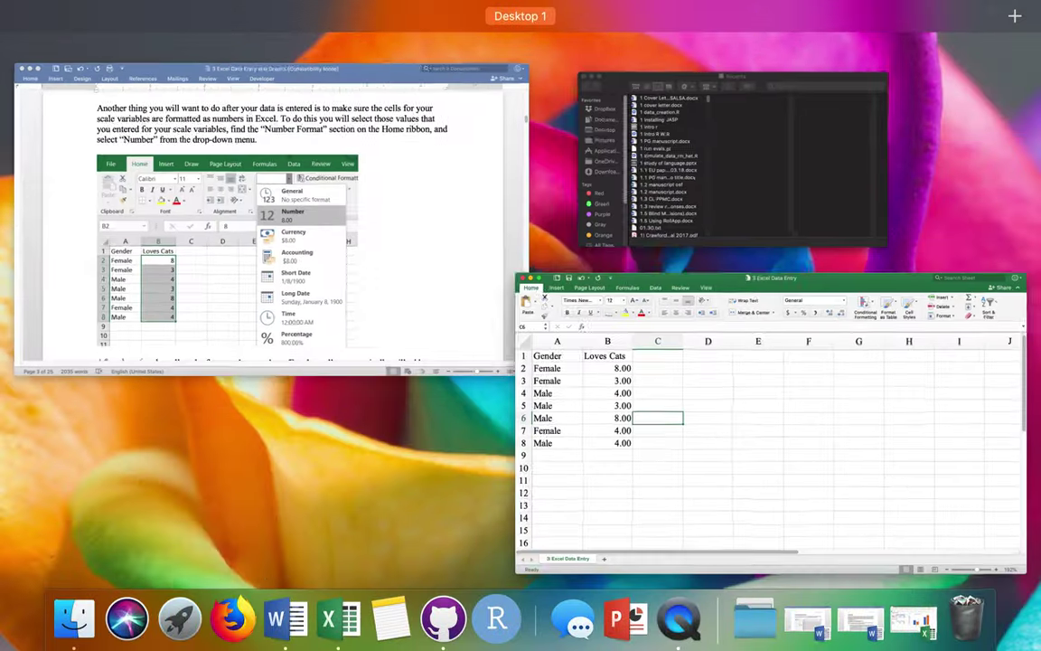
pyautogui.click(451, 278)
# - Find the page 3 Decrease Decimal tip, then return to the Excel workbook
pyautogui.scroll(-8, 517, 345)
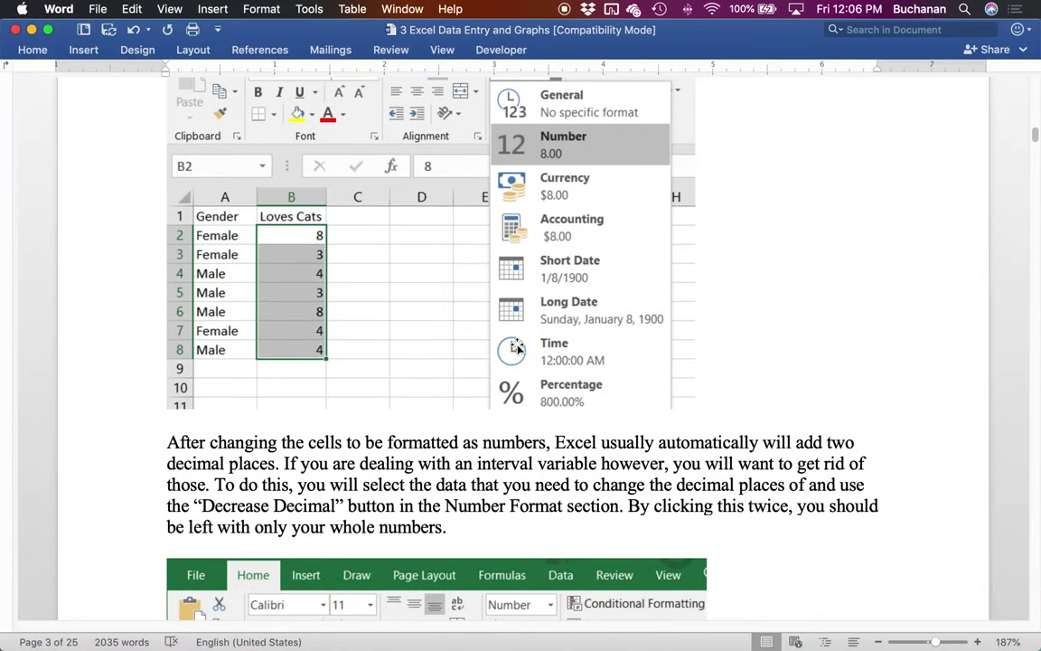
pyautogui.scroll(-1, 516, 345)
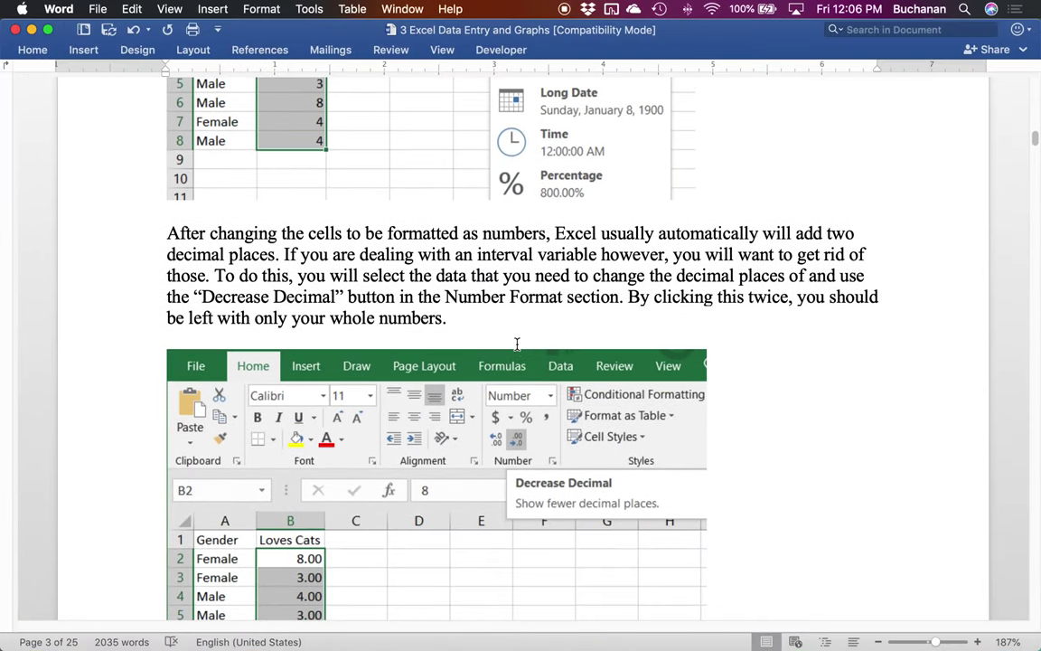
pyautogui.scroll(-1, 516, 345)
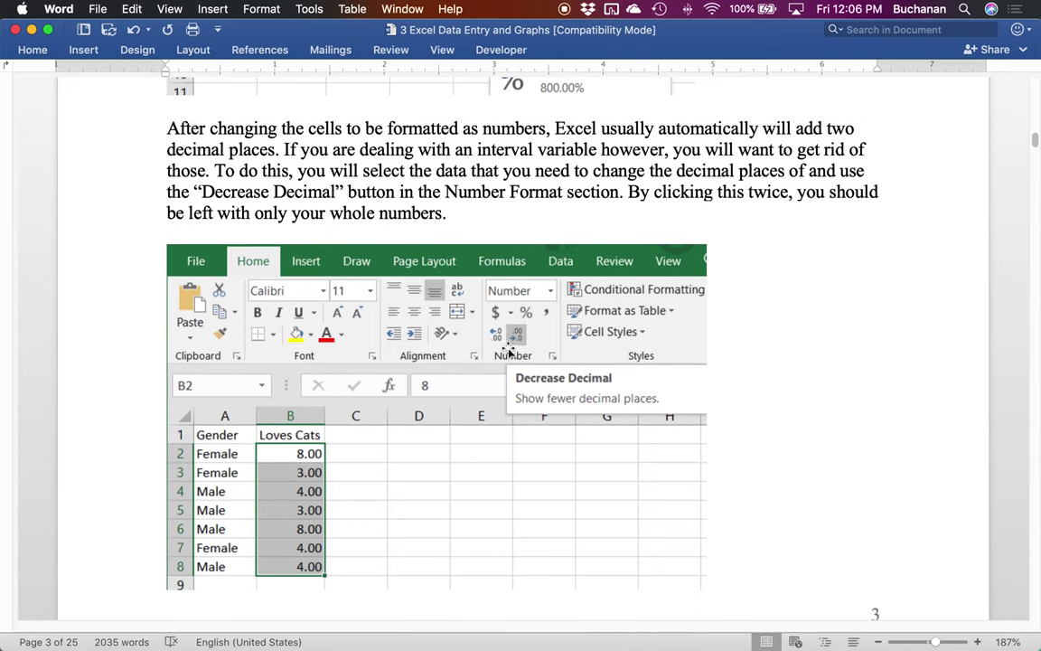
pyautogui.hotkey('ctrl', 'Up')
pyautogui.click(298, 471)
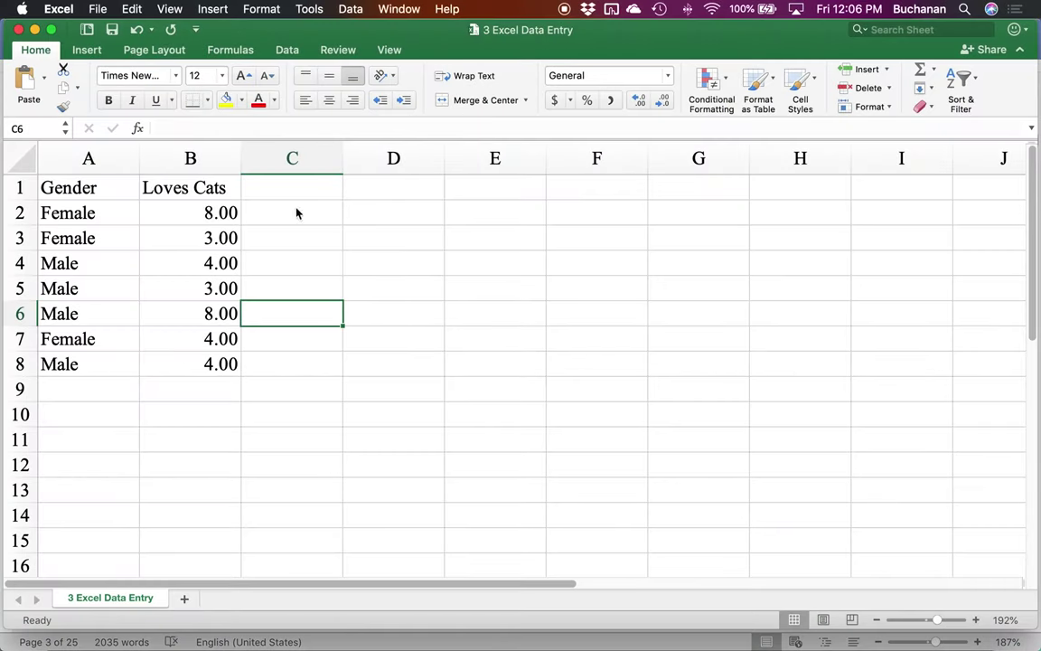
# - Reduce the Loves Cats values in column B to one decimal place (8.0, 3.0, 4.0)
pyautogui.click(220, 158)
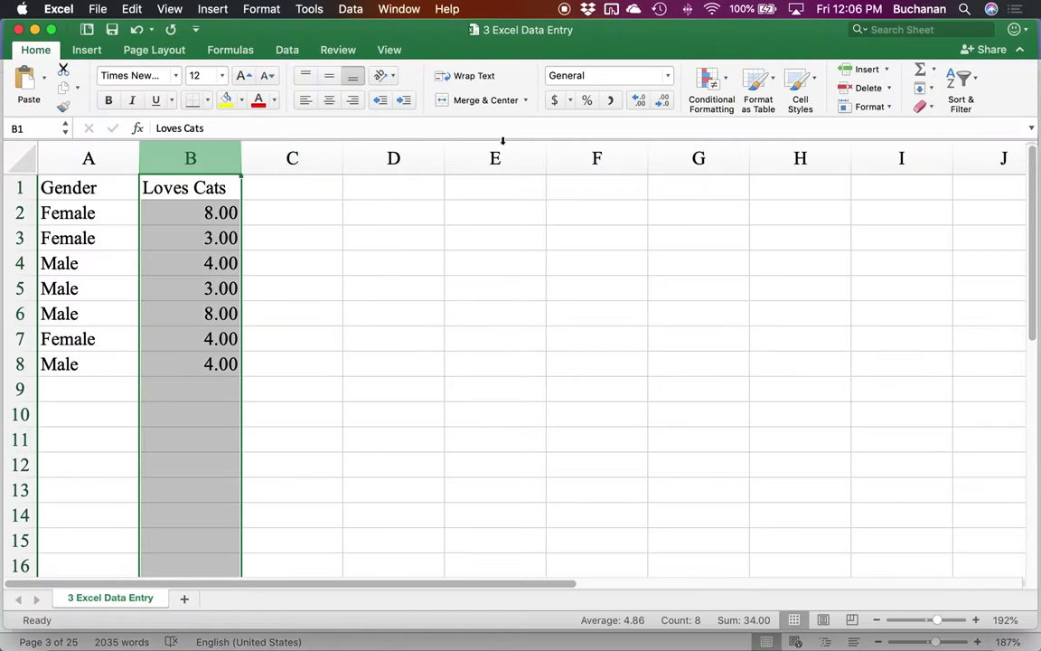
pyautogui.doubleClick(663, 104)
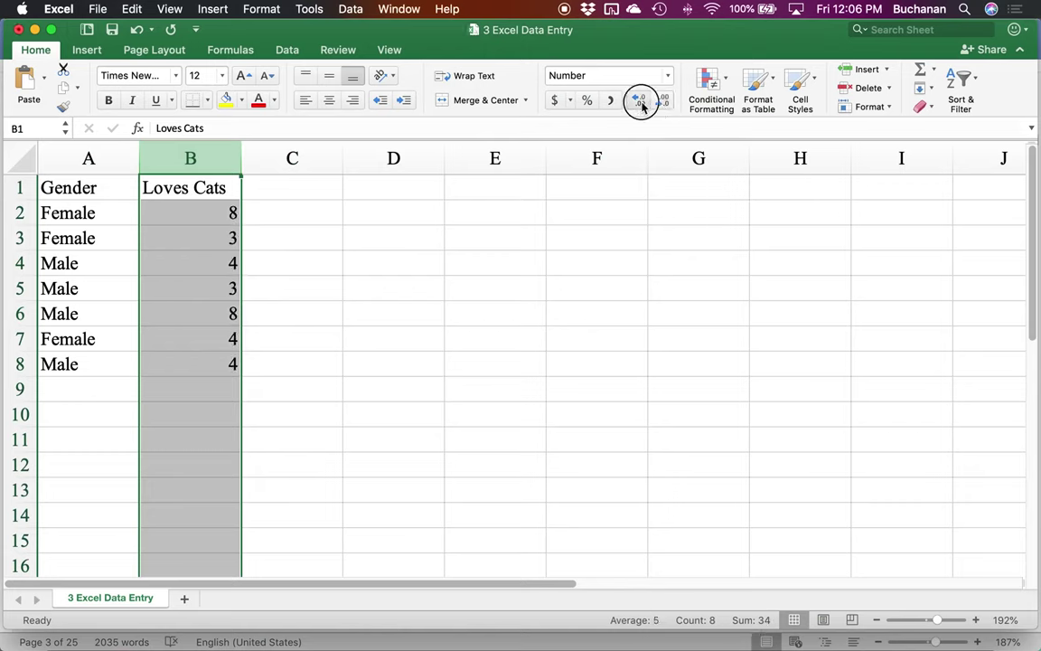
pyautogui.click(640, 103)
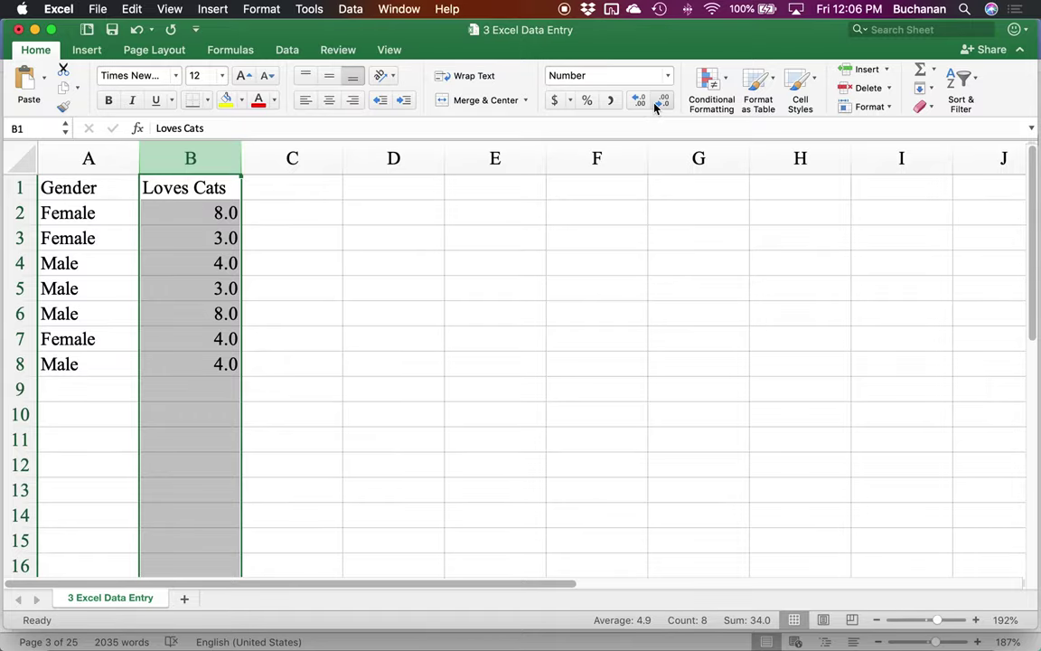
# - Scroll the Word guide past the Save As screenshot to the CSV warning dialog image
pyautogui.moveTo(31, 642)
pyautogui.click(312, 273)
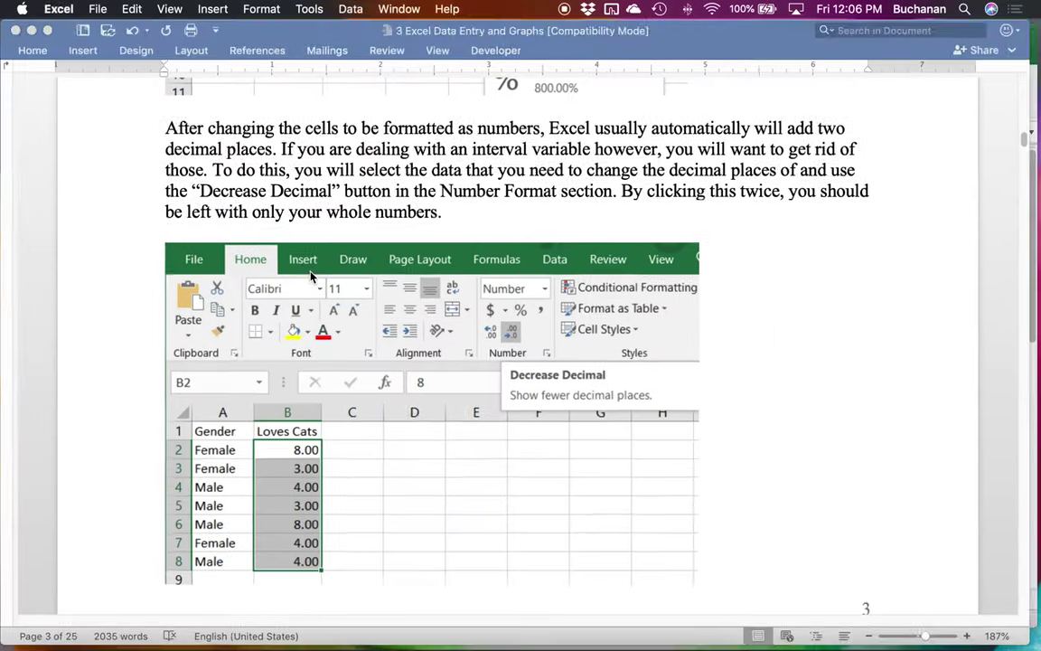
pyautogui.scroll(-10, 347, 233)
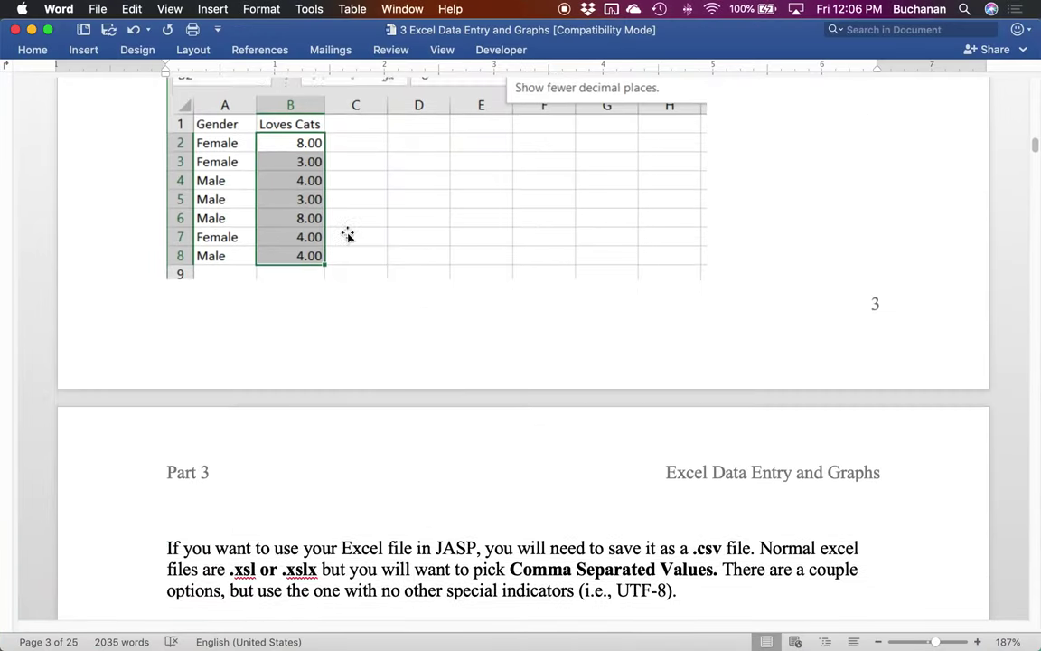
pyautogui.scroll(-2, 347, 233)
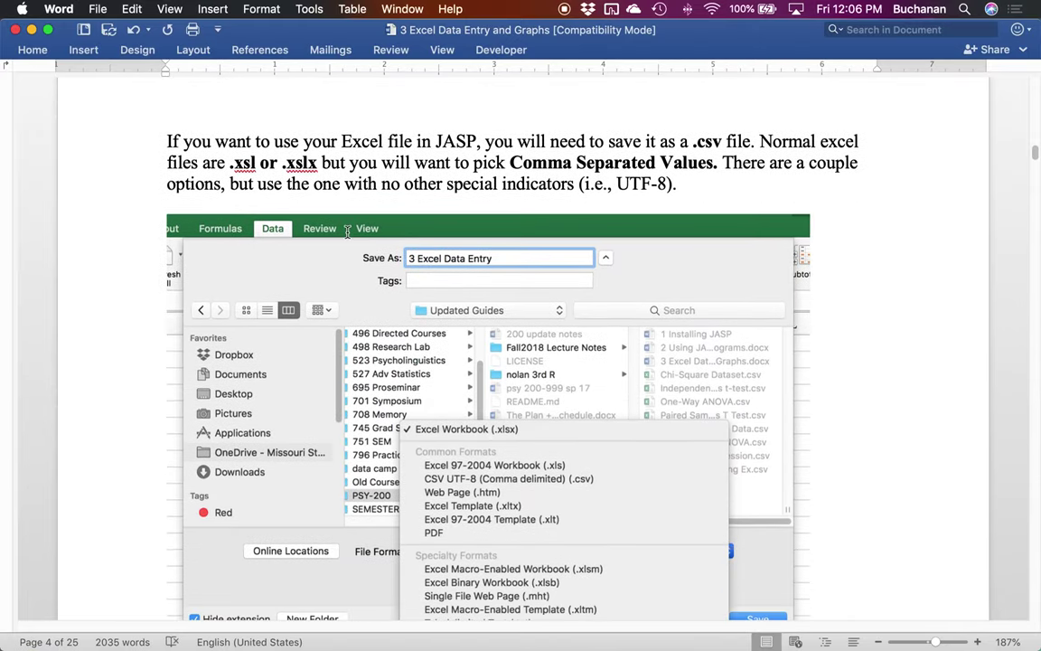
pyautogui.scroll(-1, 347, 233)
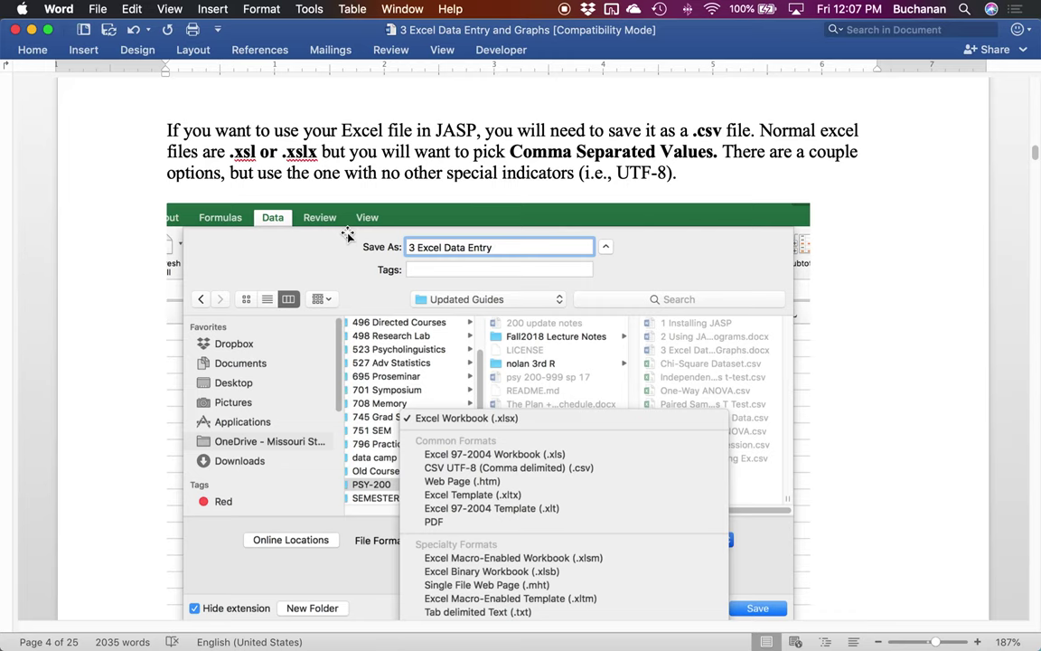
pyautogui.scroll(-5, 348, 235)
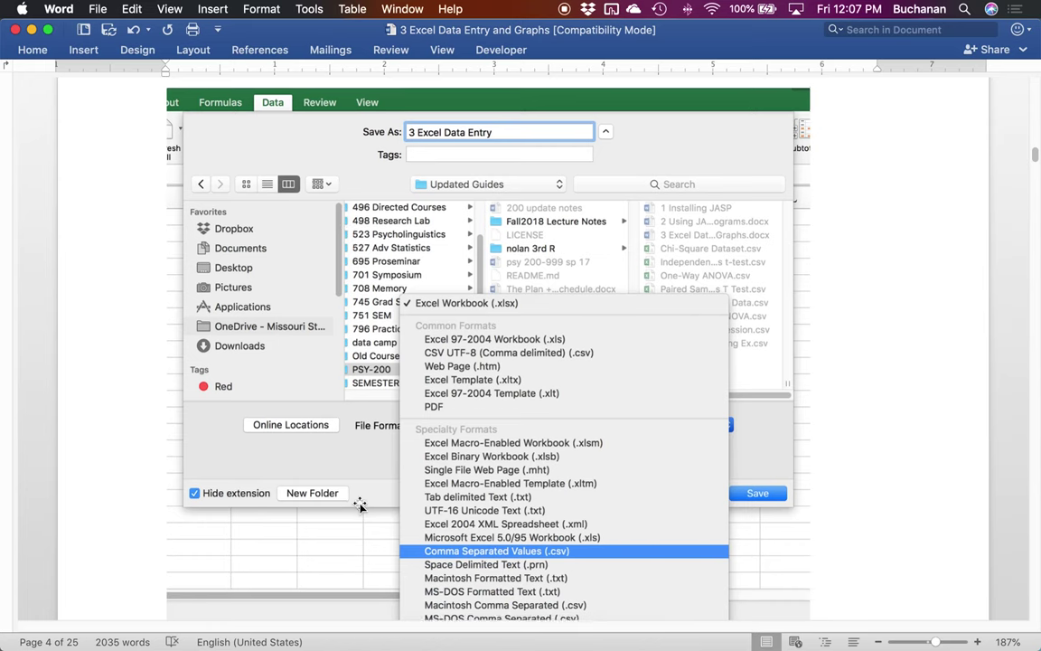
pyautogui.scroll(-2, 360, 506)
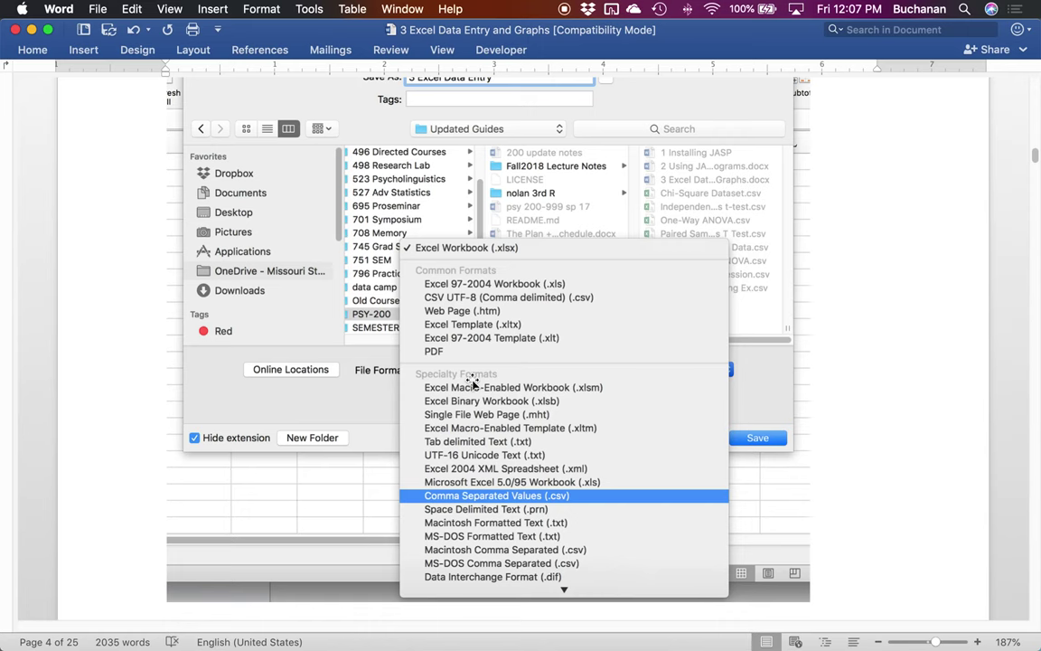
pyautogui.scroll(-1, 410, 294)
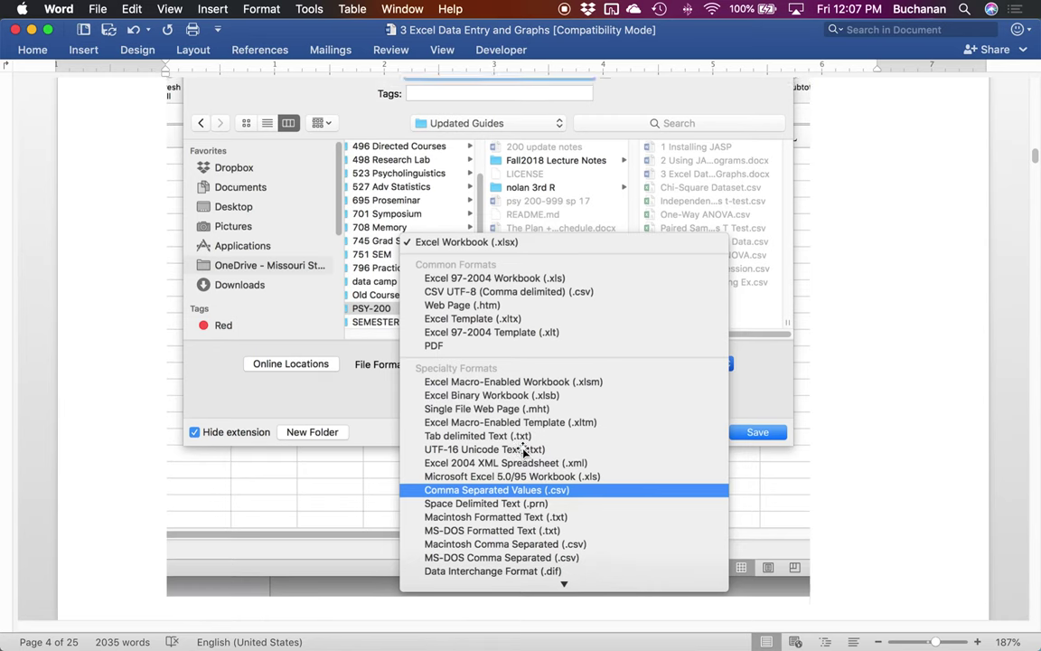
pyautogui.scroll(5, 524, 452)
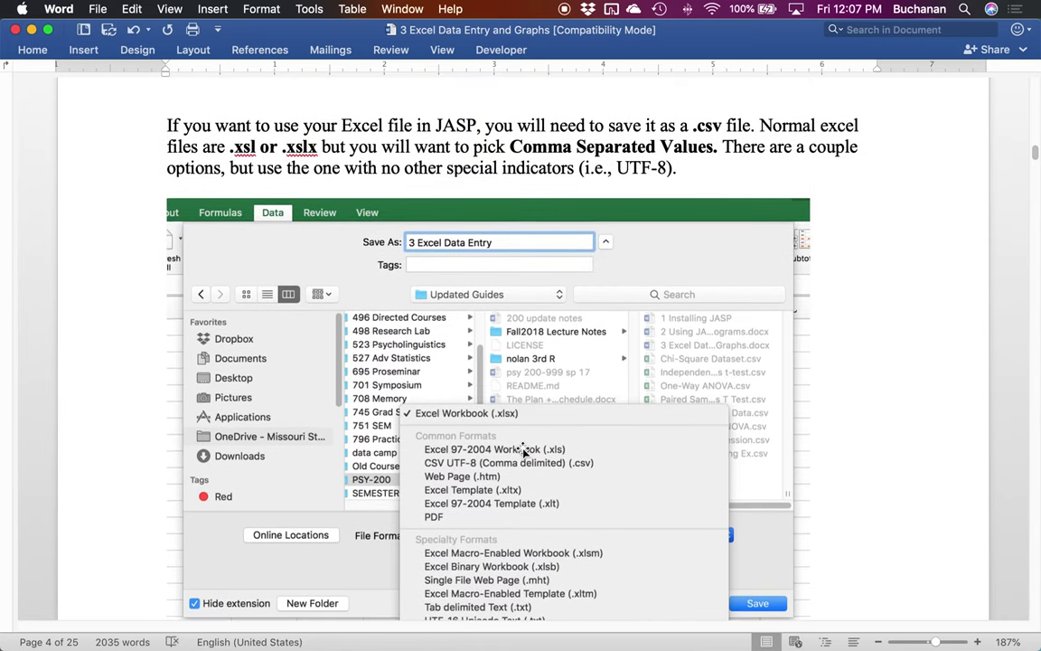
pyautogui.scroll(-3, 523, 452)
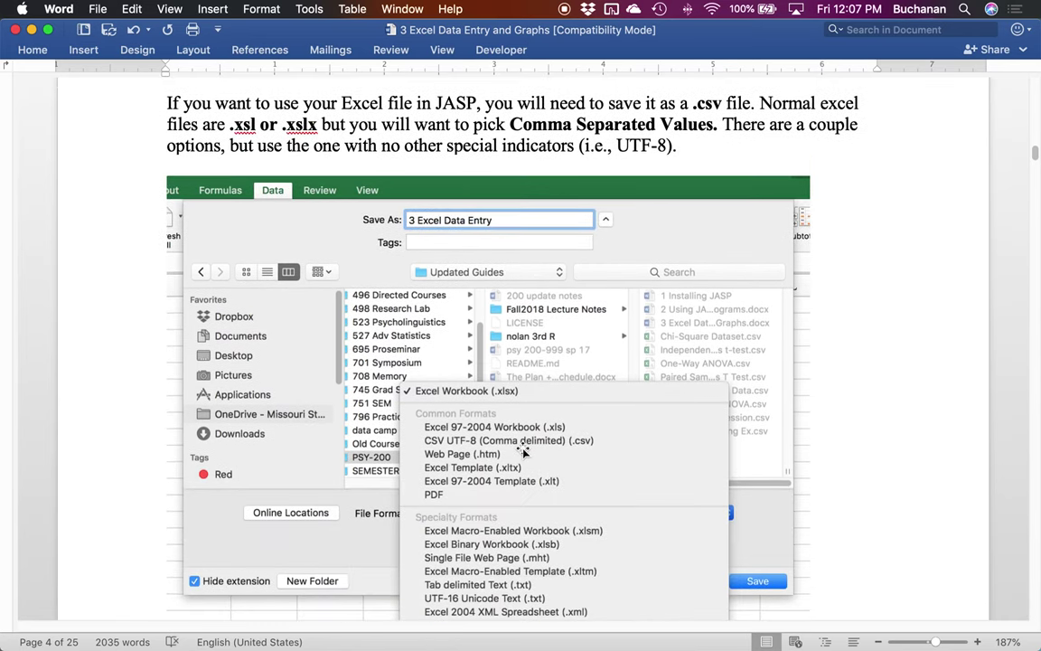
pyautogui.scroll(-8, 522, 451)
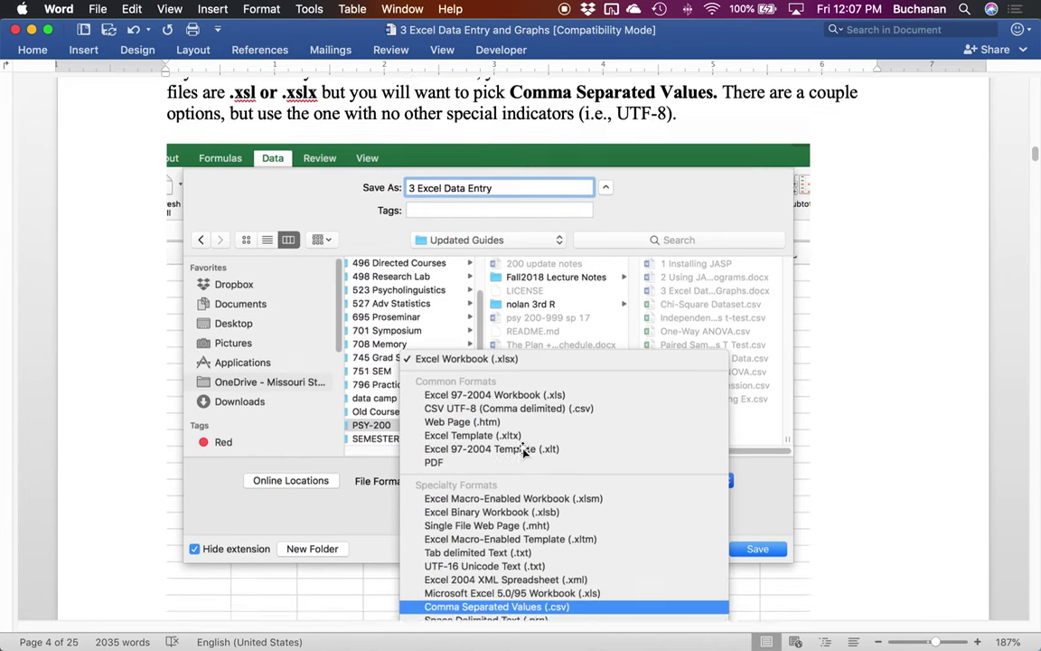
pyautogui.scroll(-4, 523, 450)
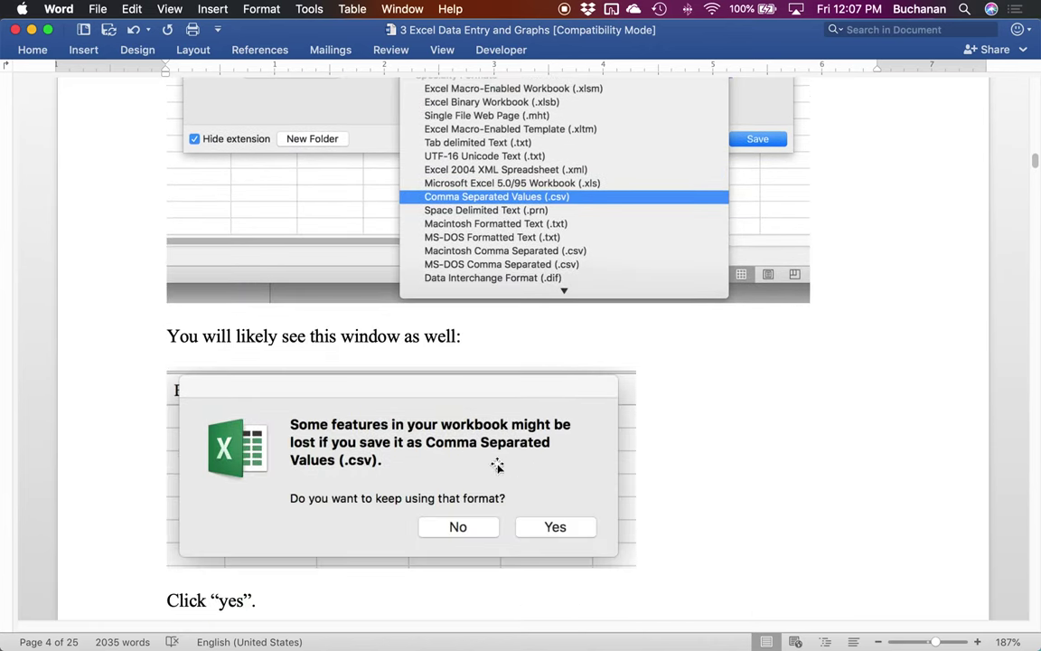
pyautogui.hotkey('ctrl', 'Up')
# - Switch to Excel, choose File > Save, and decline the CSV format warning to reach Save As
pyautogui.click(213, 359)
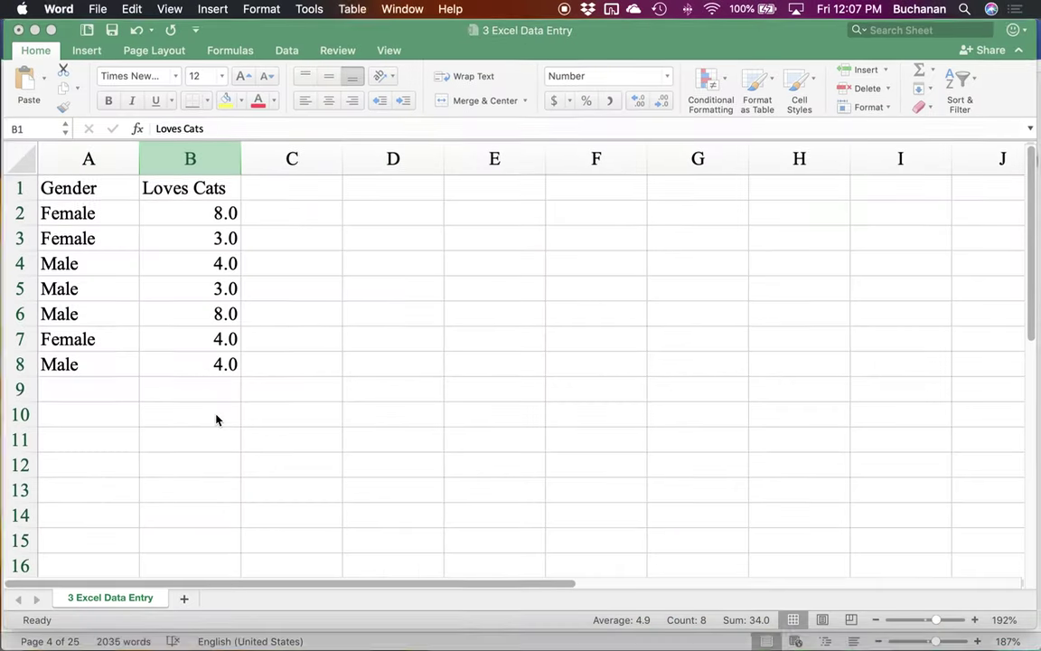
pyautogui.click(96, 9)
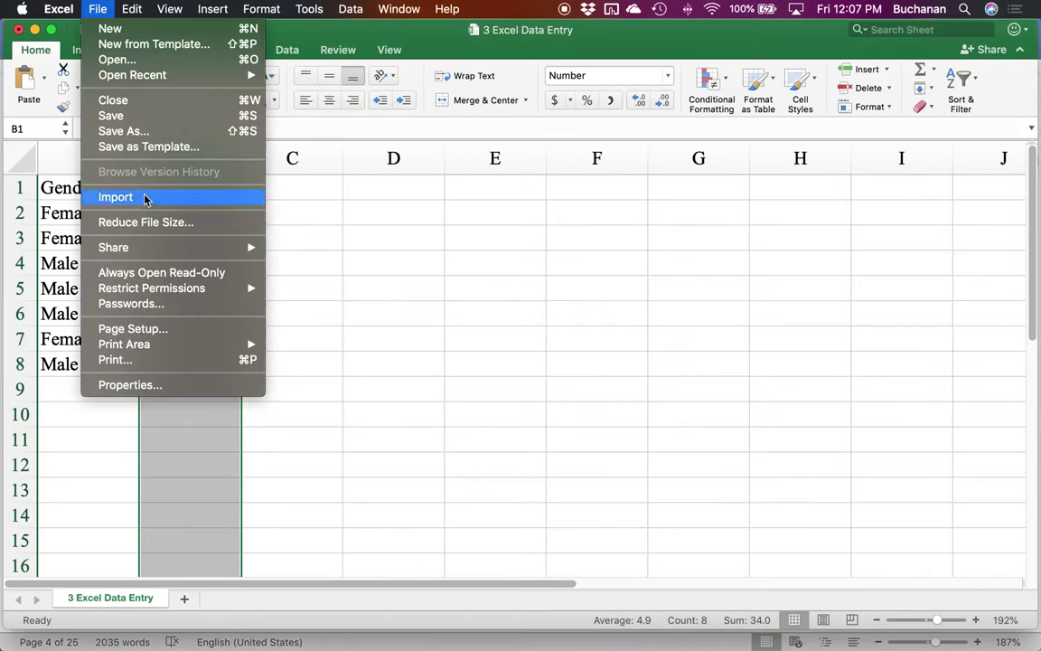
pyautogui.click(166, 119)
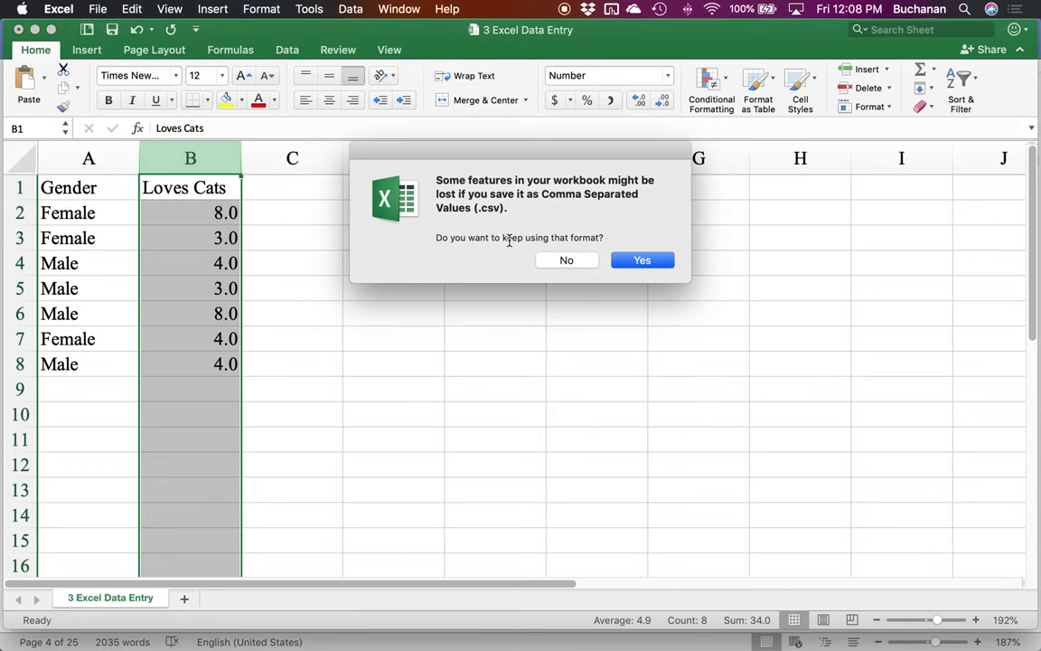
pyautogui.click(566, 259)
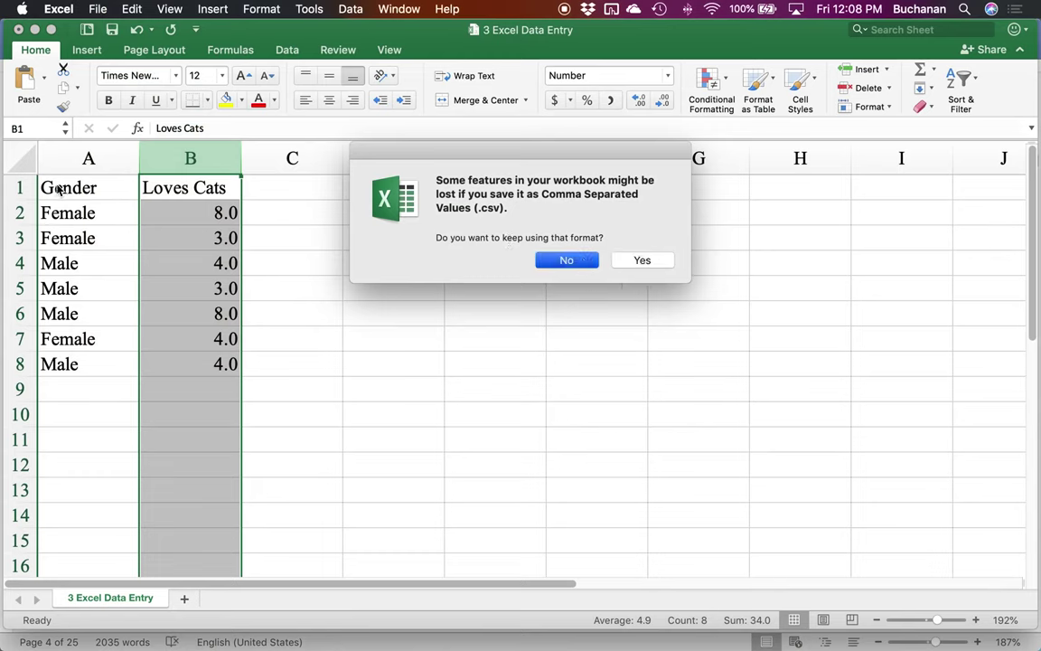
pyautogui.click(579, 265)
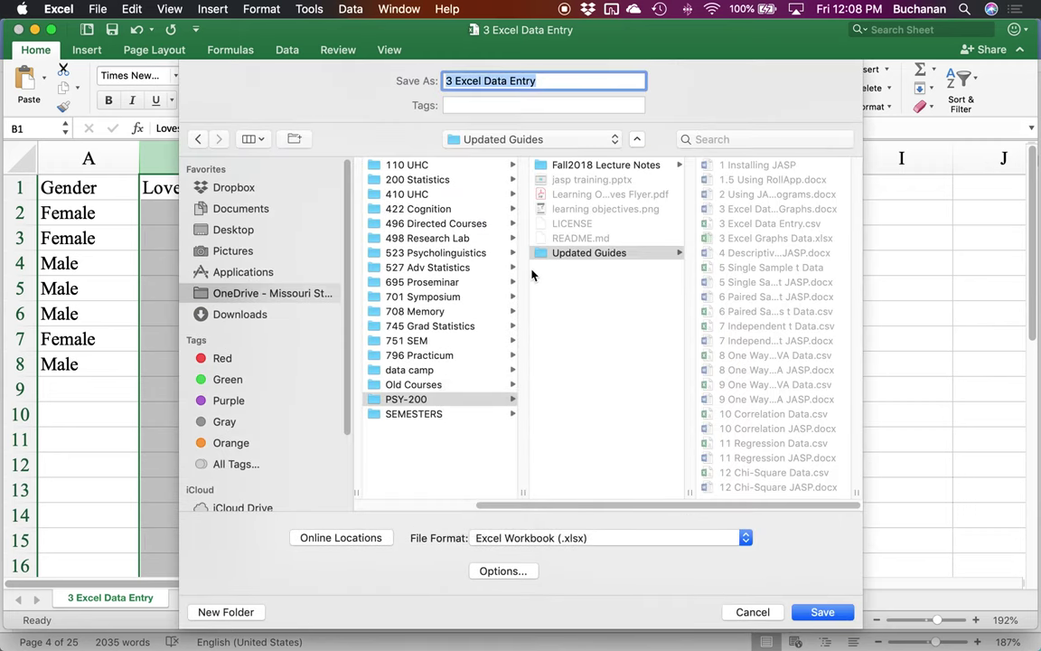
# - Save '3 Excel Data Entry' as Comma Separated Values (.csv), replacing the existing file and keeping CSV format
pyautogui.click(476, 540)
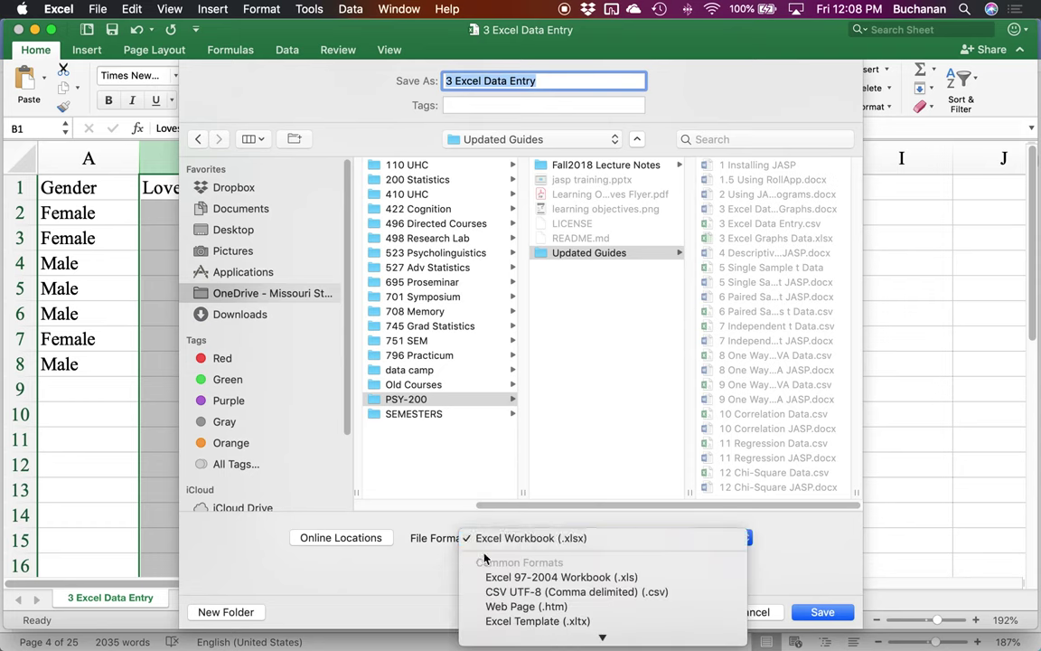
pyautogui.scroll(-10, 486, 557)
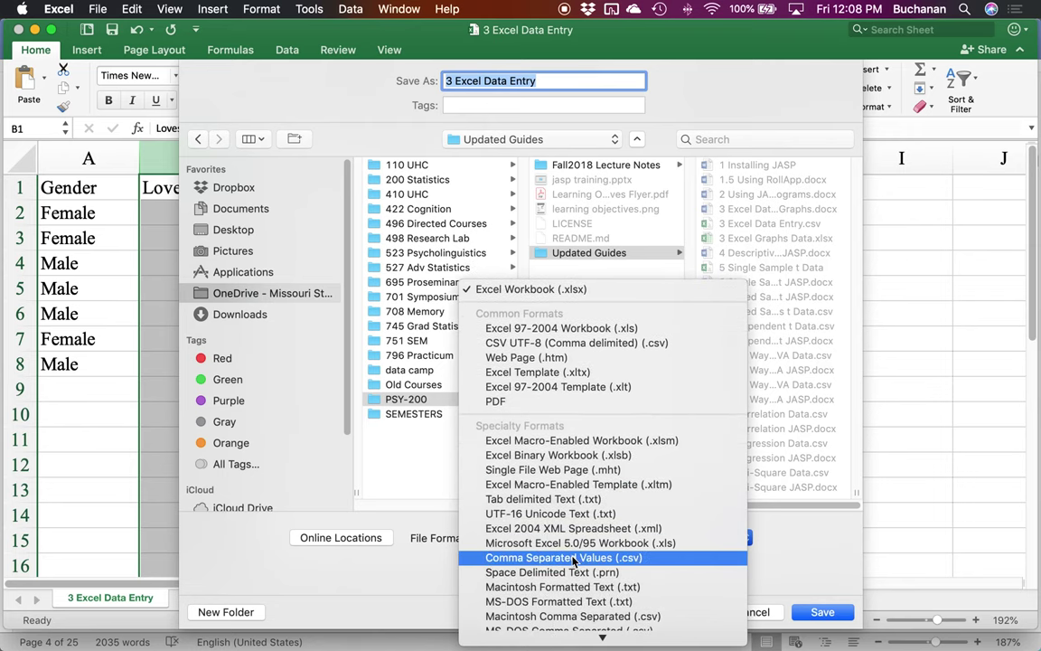
pyautogui.click(573, 558)
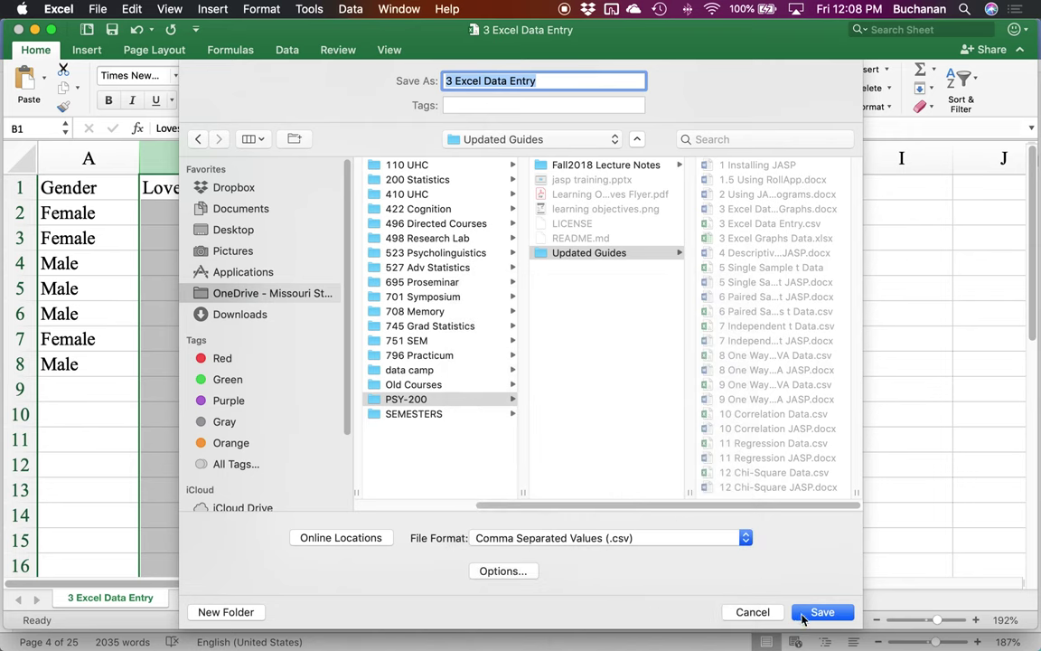
pyautogui.click(822, 612)
pyautogui.click(630, 155)
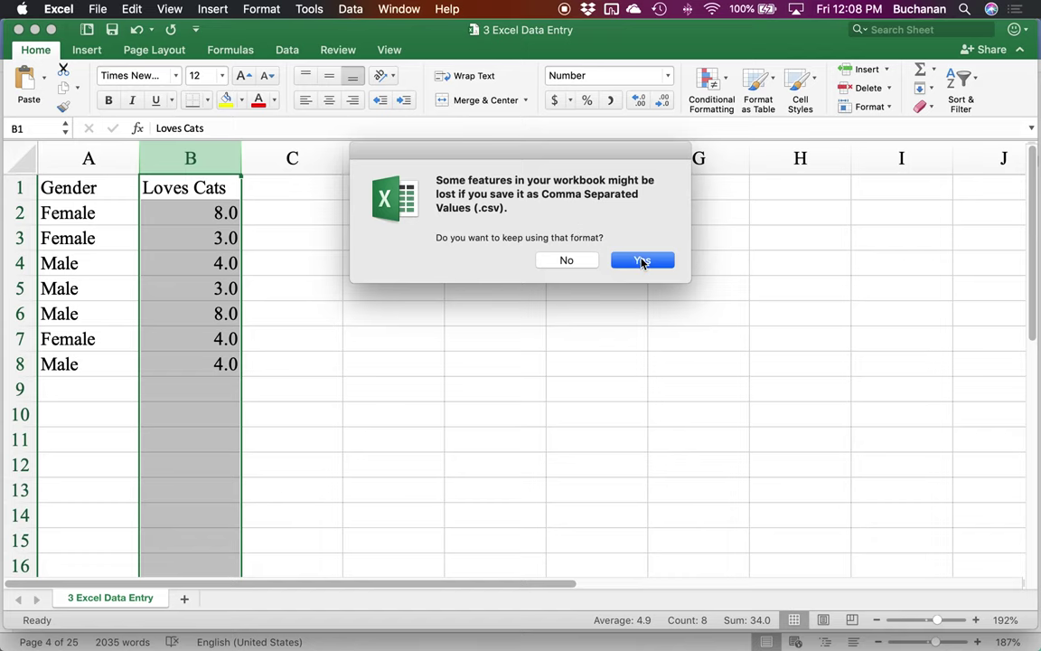
pyautogui.click(641, 262)
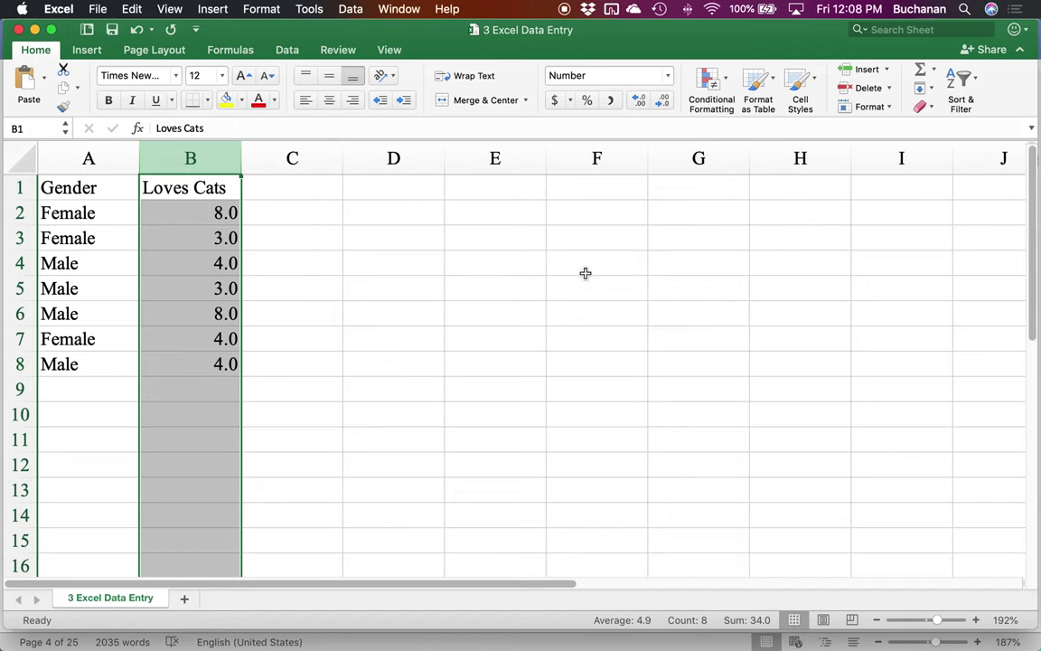
pyautogui.press('super+s')
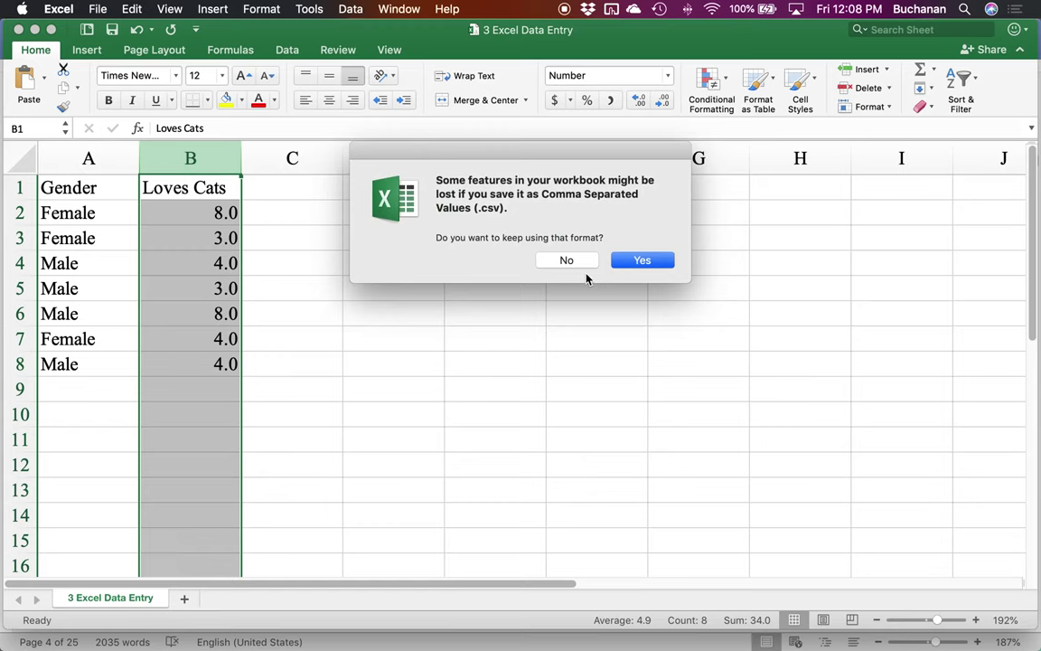
pyautogui.click(632, 260)
# - Return to the Word guide and scroll through the page 5 instructions for opening data in JASP
pyautogui.hotkey('ctrl', 'Up')
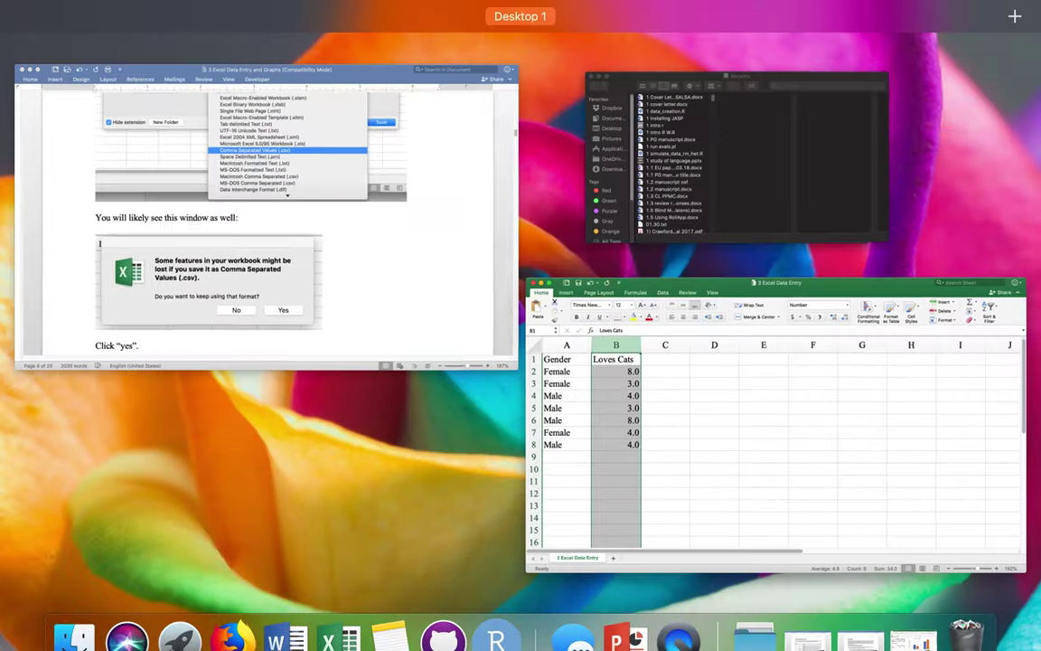
pyautogui.click(276, 324)
pyautogui.scroll(-10, 276, 323)
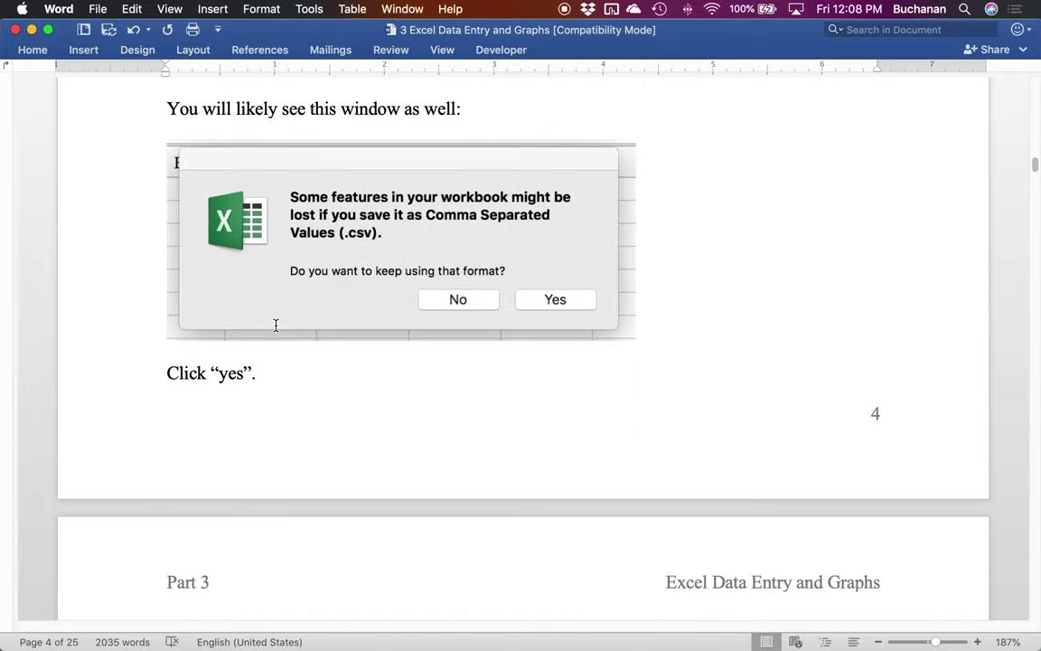
pyautogui.scroll(-3, 276, 323)
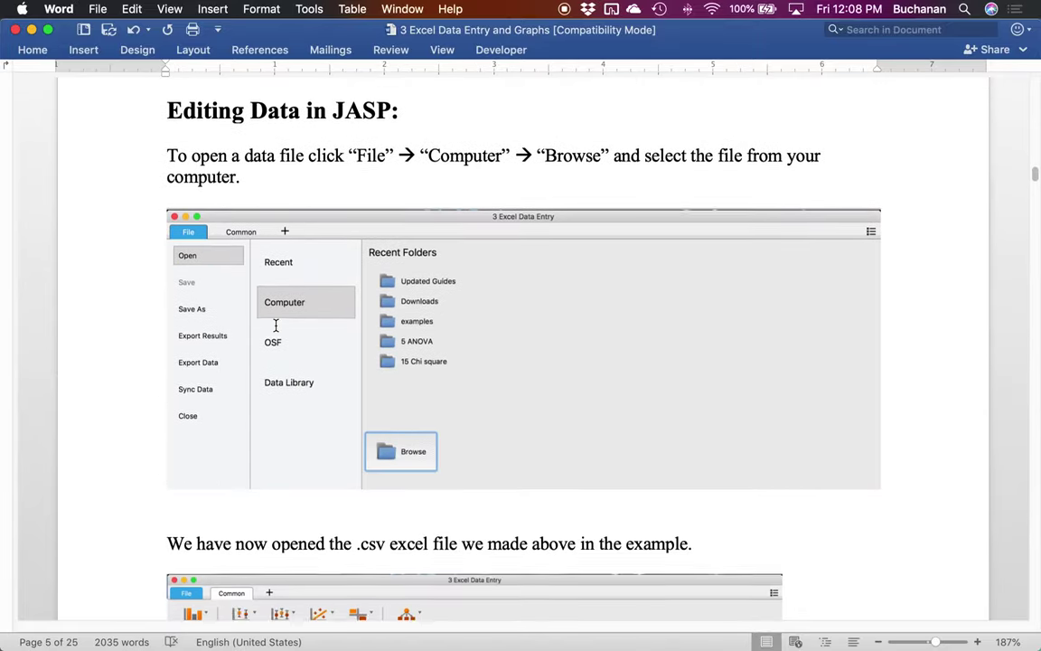
pyautogui.scroll(1, 276, 327)
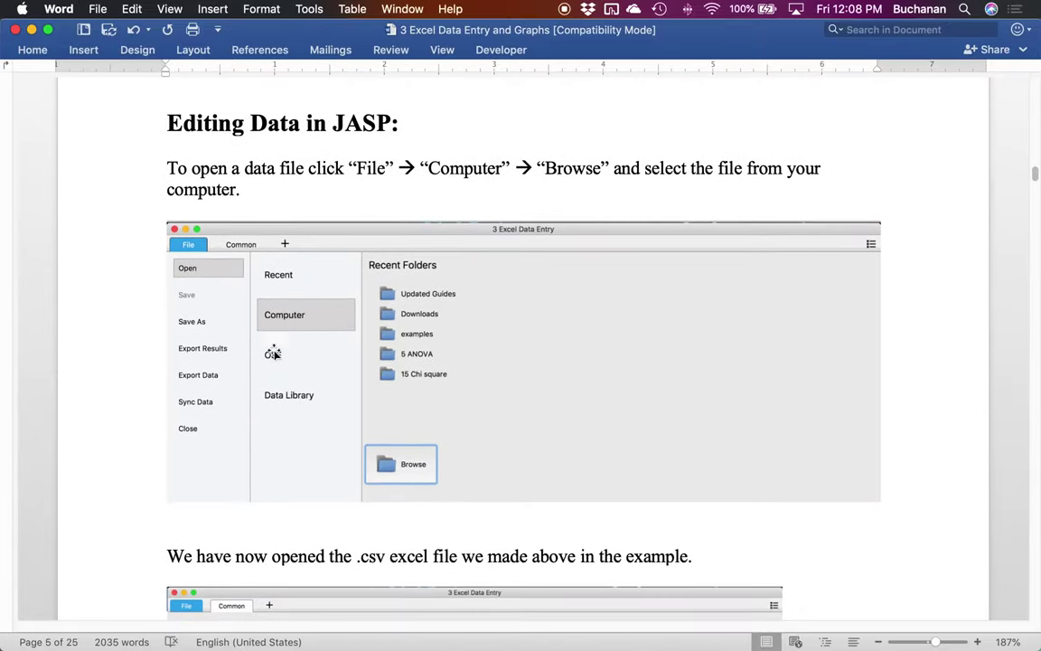
# - Launch JASP through Spotlight by searching 'jas'
pyautogui.click(964, 9)
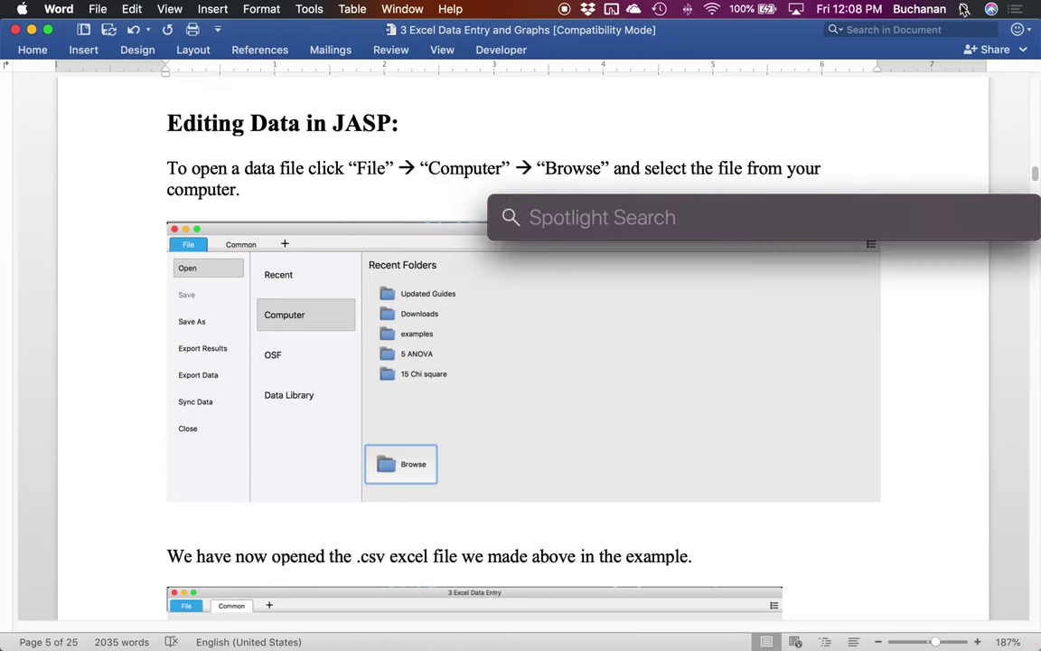
pyautogui.write('jas')
pyautogui.press('Return')
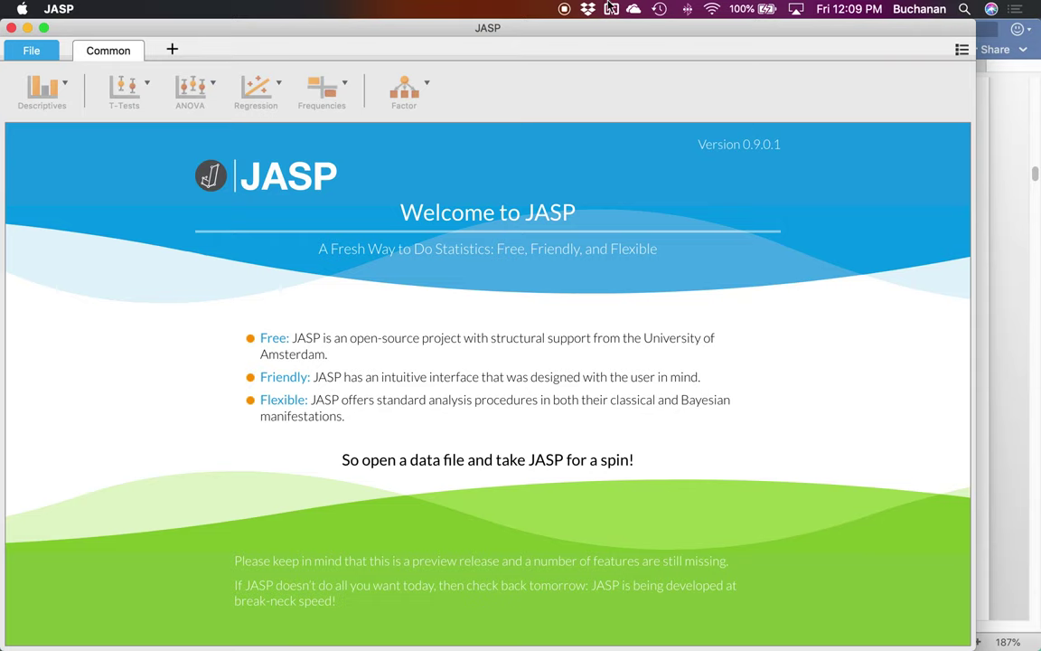
# - Open '3 Excel Data Entry' from the Updated Guides folder in JASP, then return to Word
pyautogui.click(49, 49)
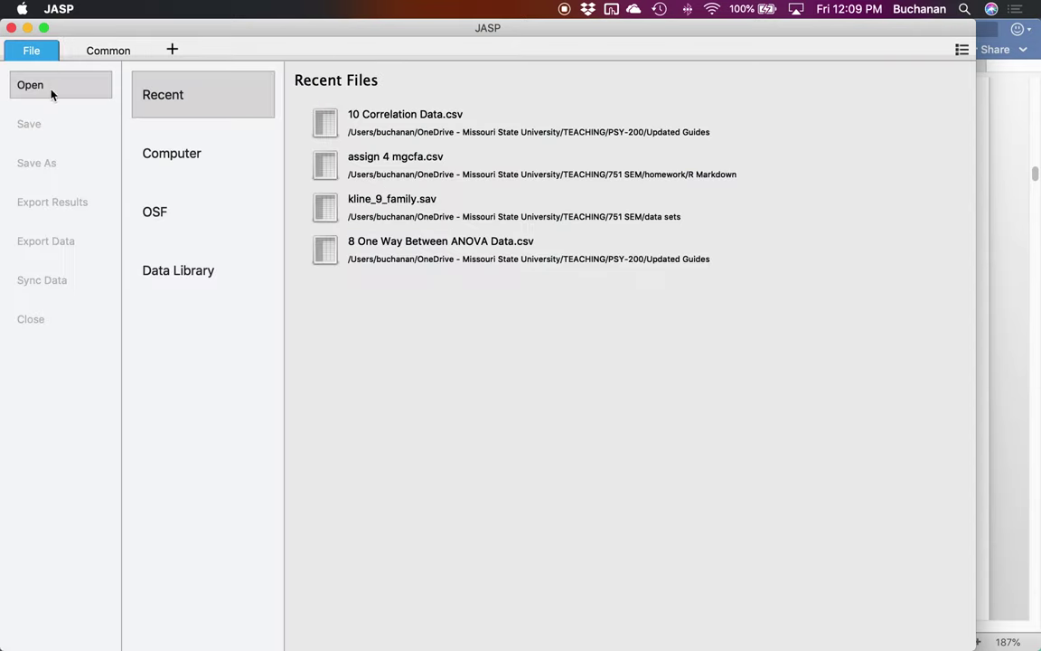
pyautogui.click(171, 165)
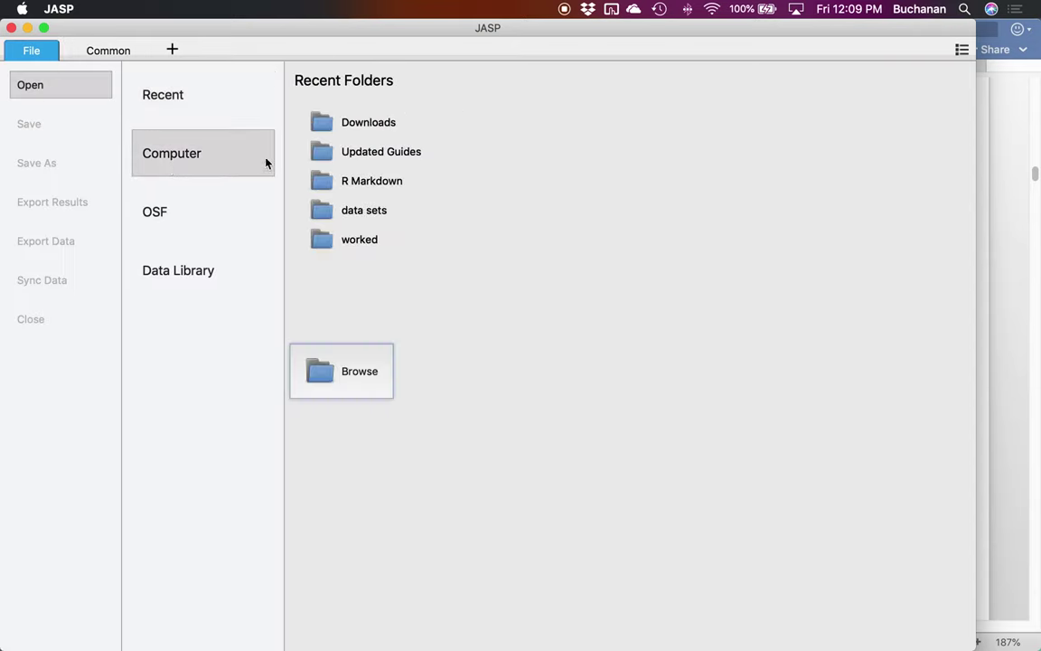
pyautogui.click(346, 134)
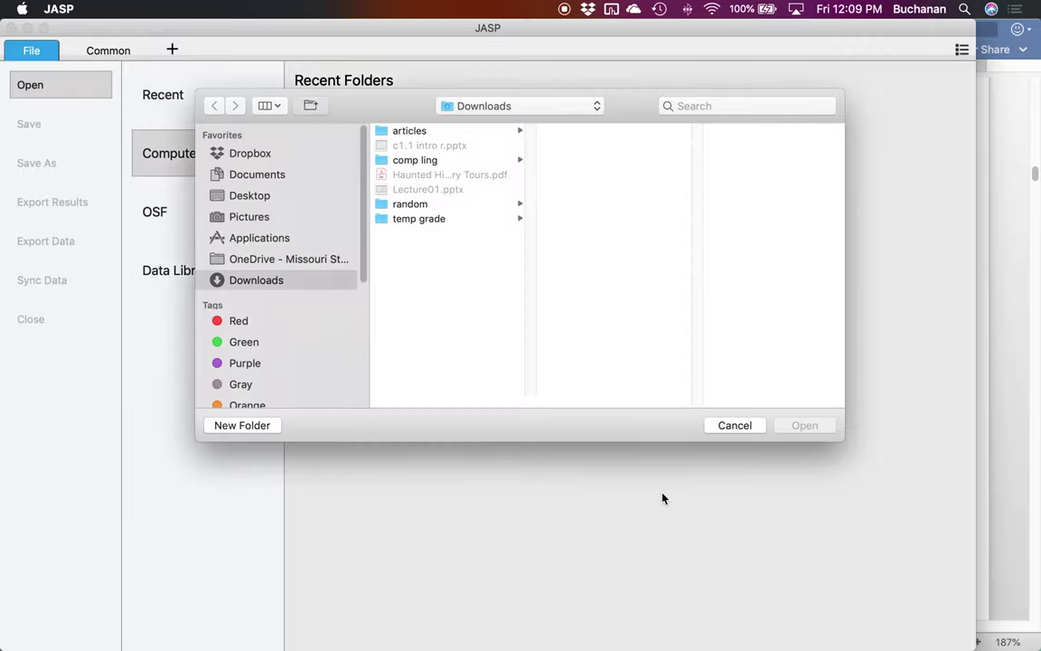
pyautogui.press('super+shift+n')
pyautogui.click(418, 252)
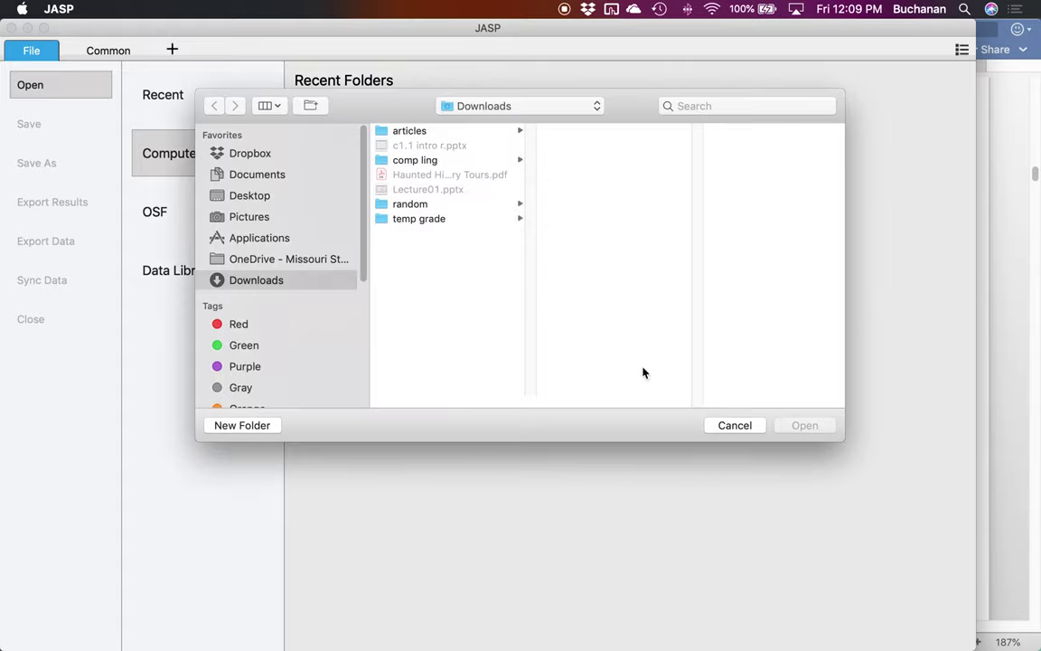
pyautogui.click(734, 424)
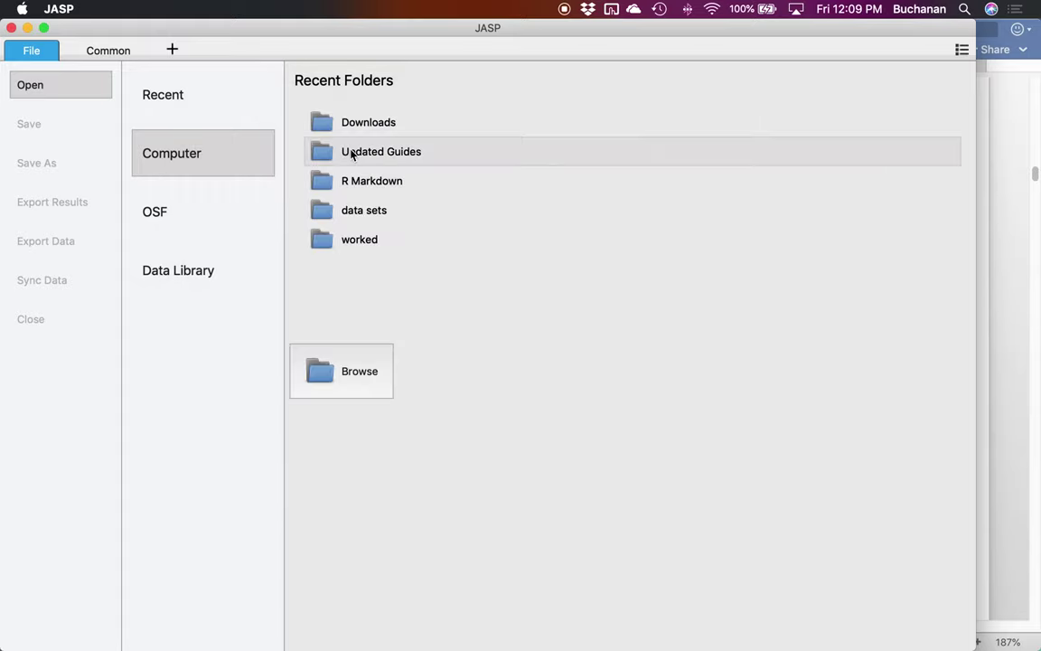
pyautogui.click(353, 153)
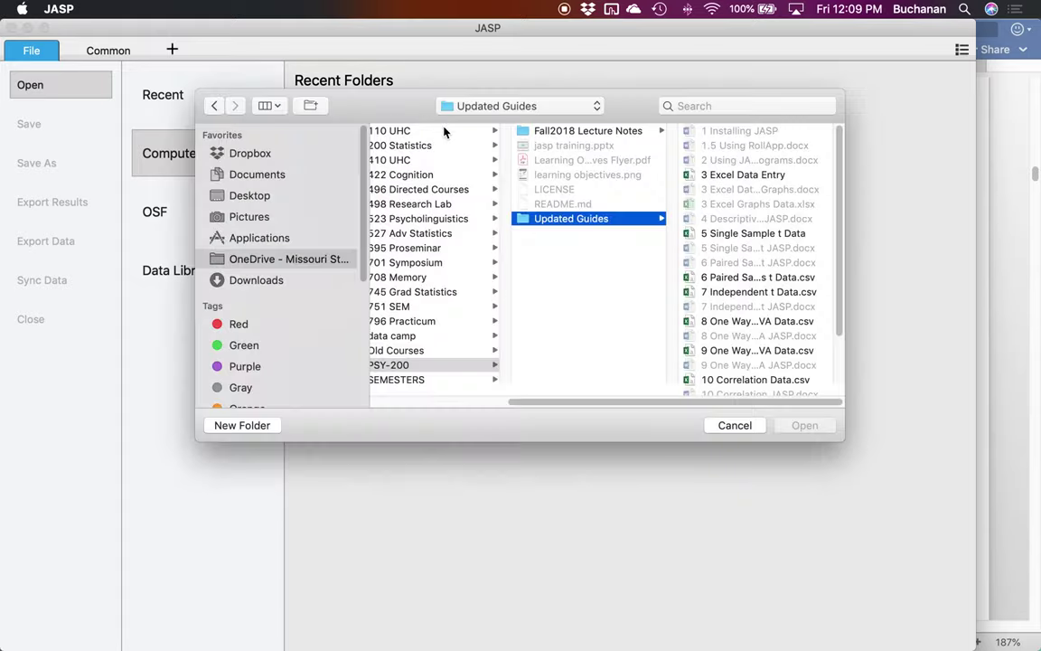
pyautogui.click(739, 174)
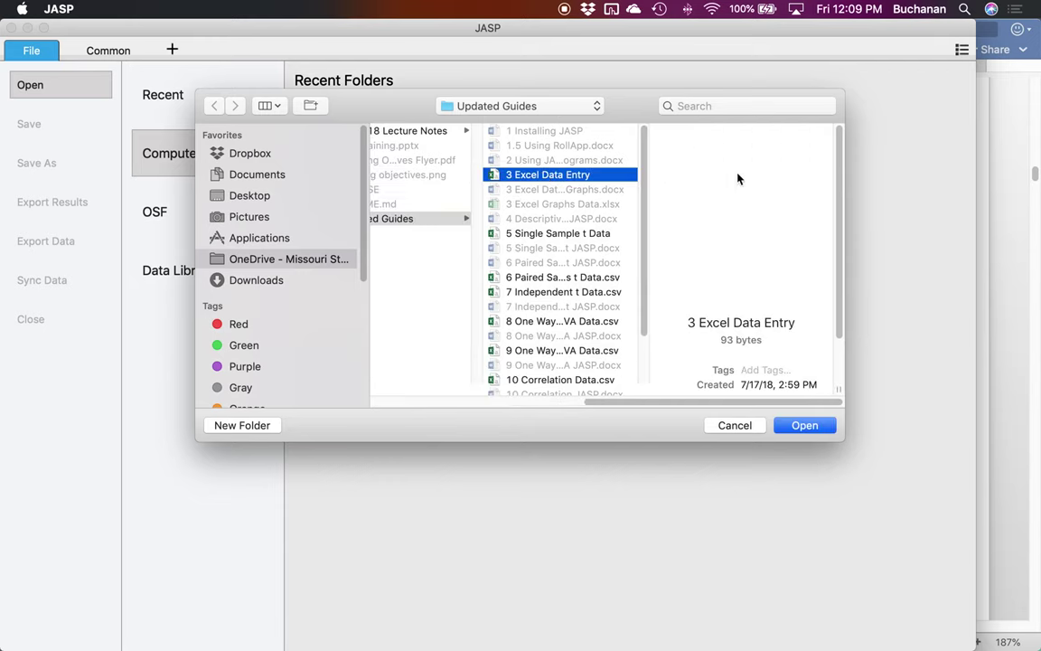
pyautogui.click(804, 426)
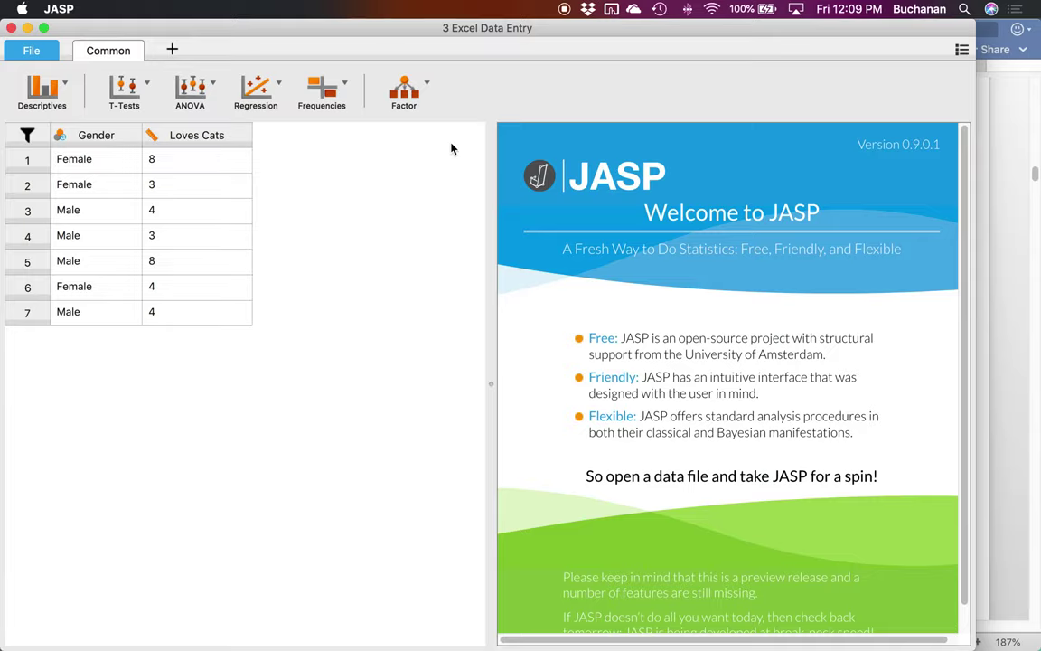
pyautogui.hotkey('ctrl', 'Up')
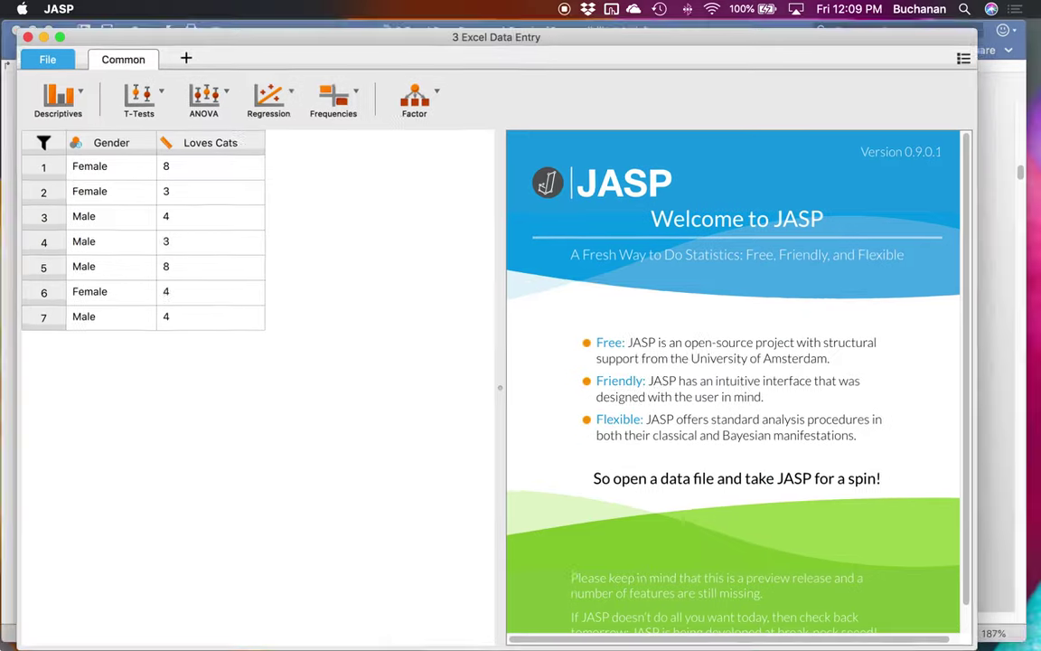
pyautogui.click(361, 310)
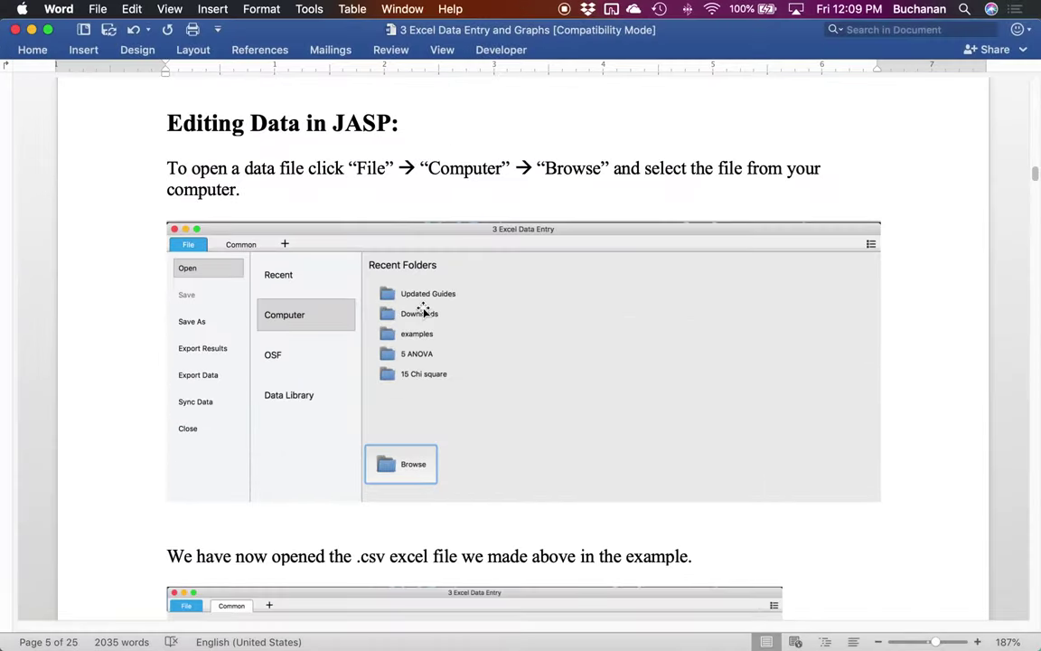
# - Scroll to the paragraph on editing JASP data in Excel and exit Word's full-screen view
pyautogui.scroll(-5, 422, 308)
pyautogui.scroll(-7, 423, 307)
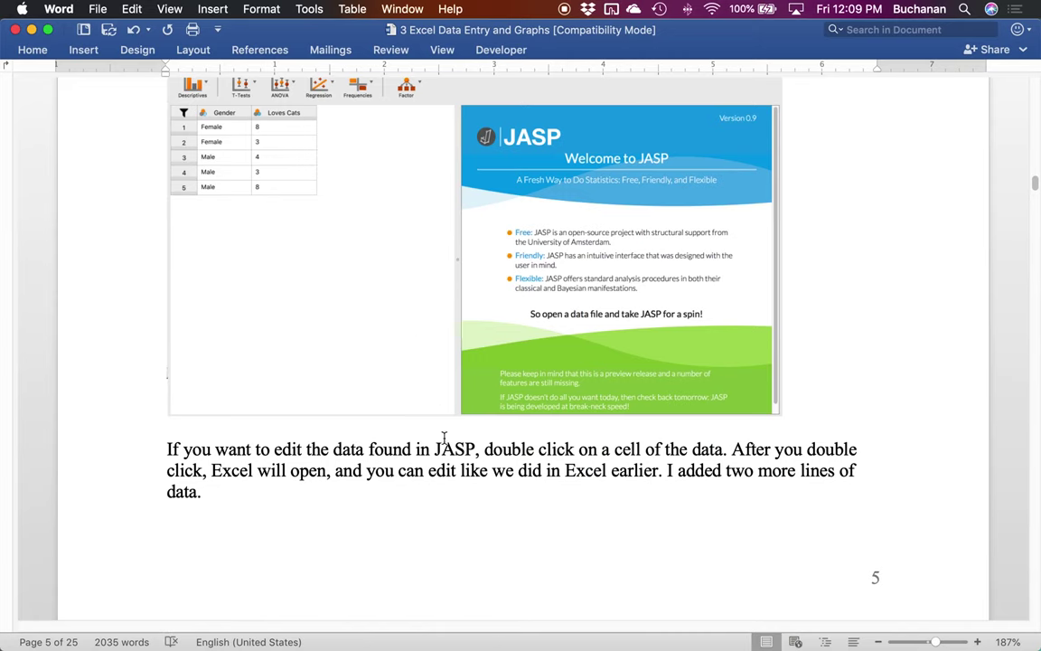
pyautogui.click(328, 619)
# - Bring JASP forward and double-click its data to open it for editing in Excel
pyautogui.hotkey('ctrl', 'Up')
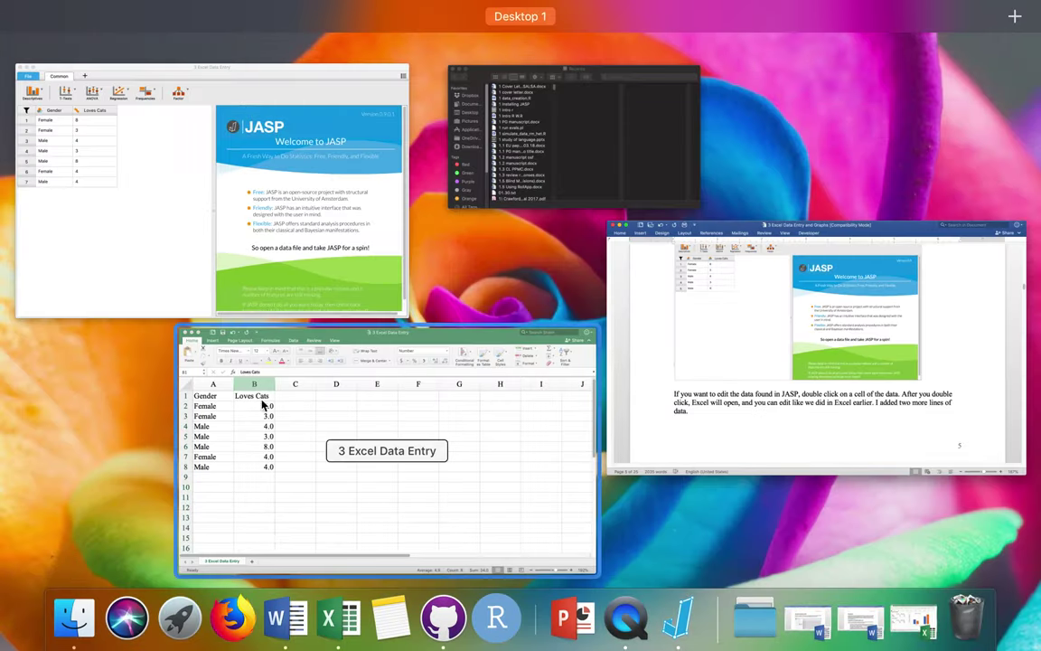
pyautogui.click(190, 240)
pyautogui.doubleClick(178, 195)
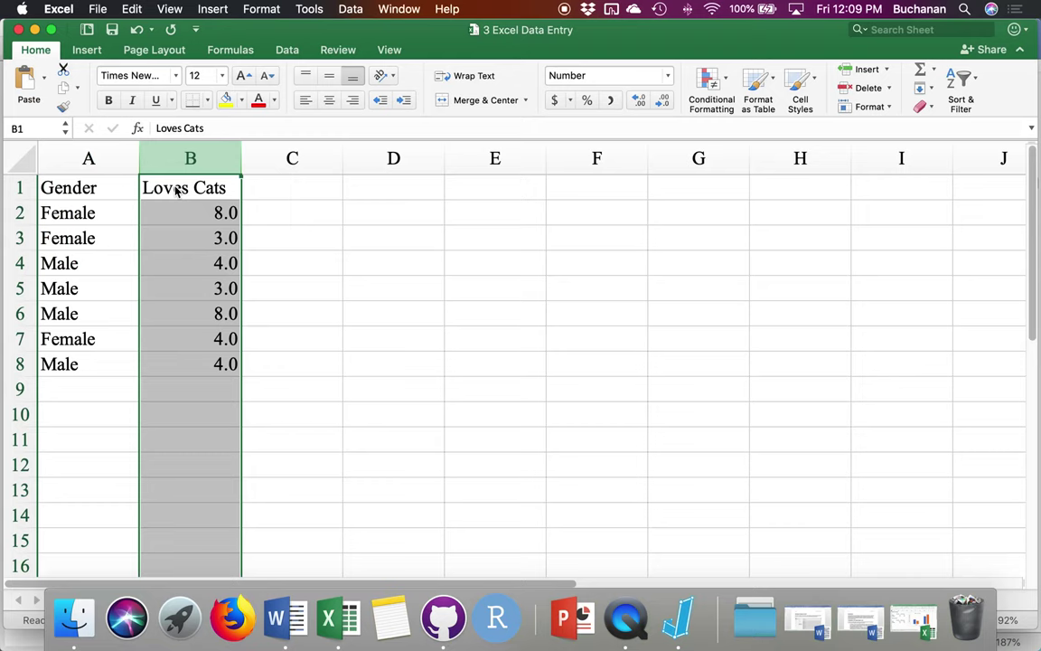
# - Enter 3, 2 and 3 into Loves Cats cells B4–B6, then move Excel aside to reveal JASP
pyautogui.click(204, 258)
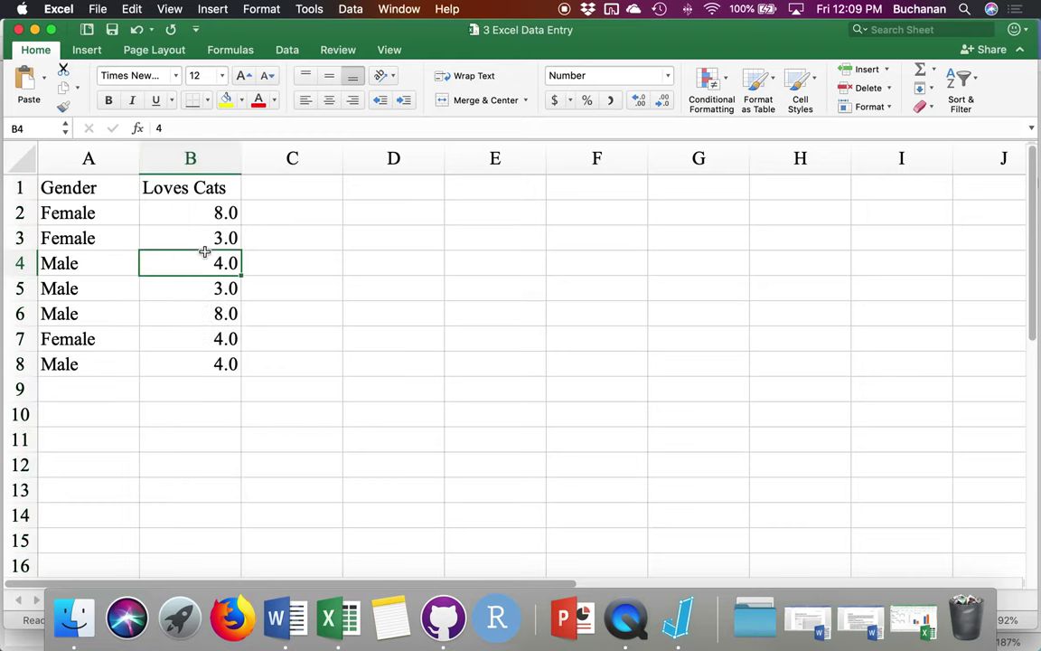
pyautogui.write('3')
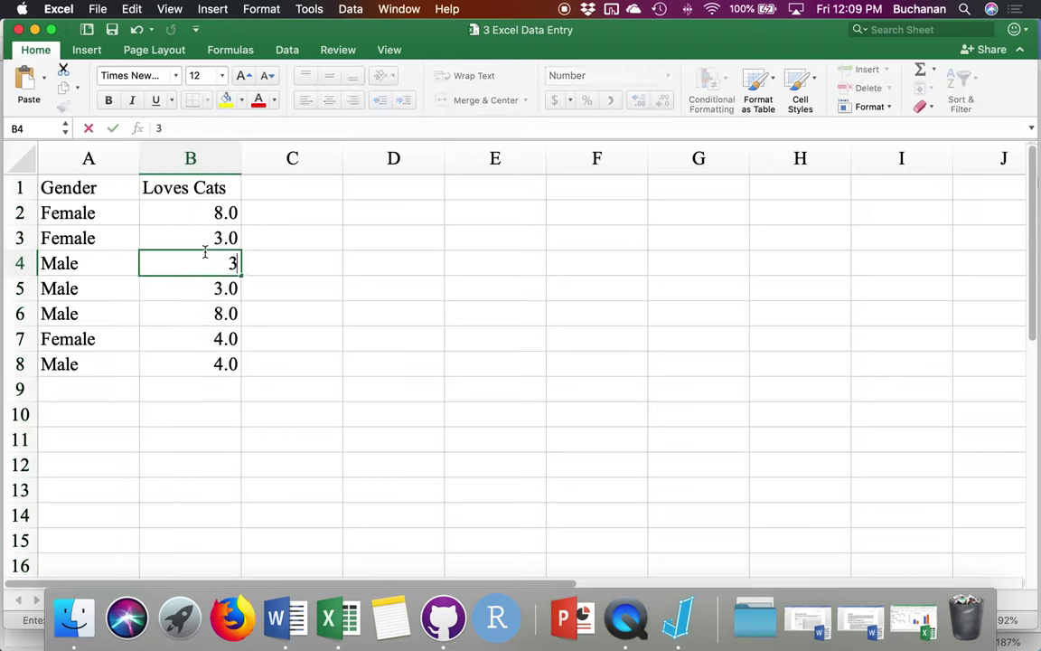
pyautogui.press('Return')
pyautogui.write('2')
pyautogui.press('Return')
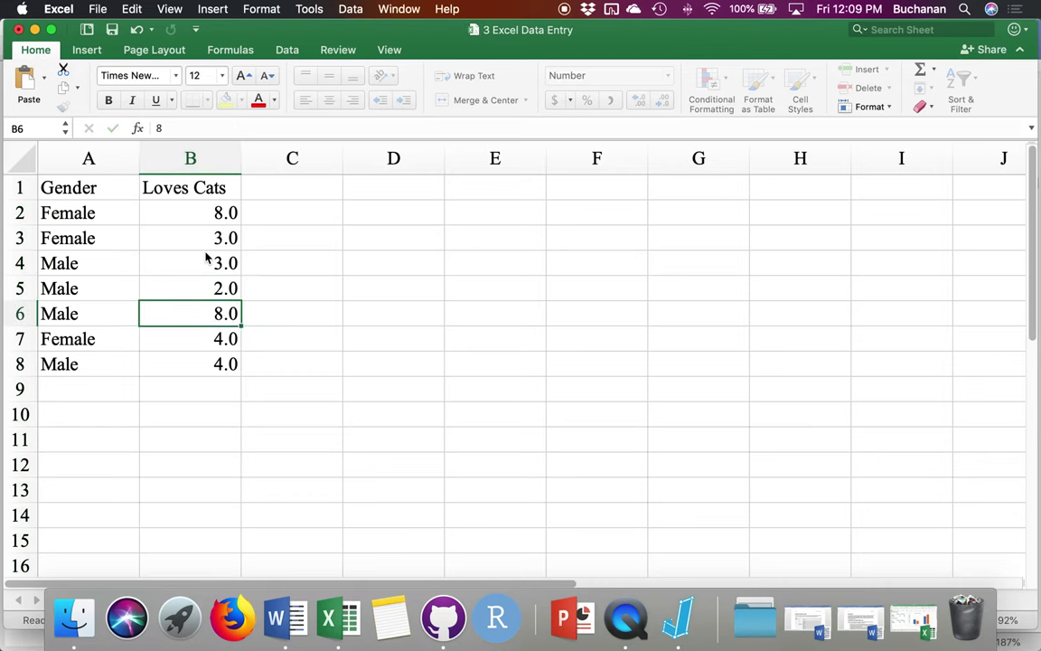
pyautogui.write('3')
pyautogui.press('Return')
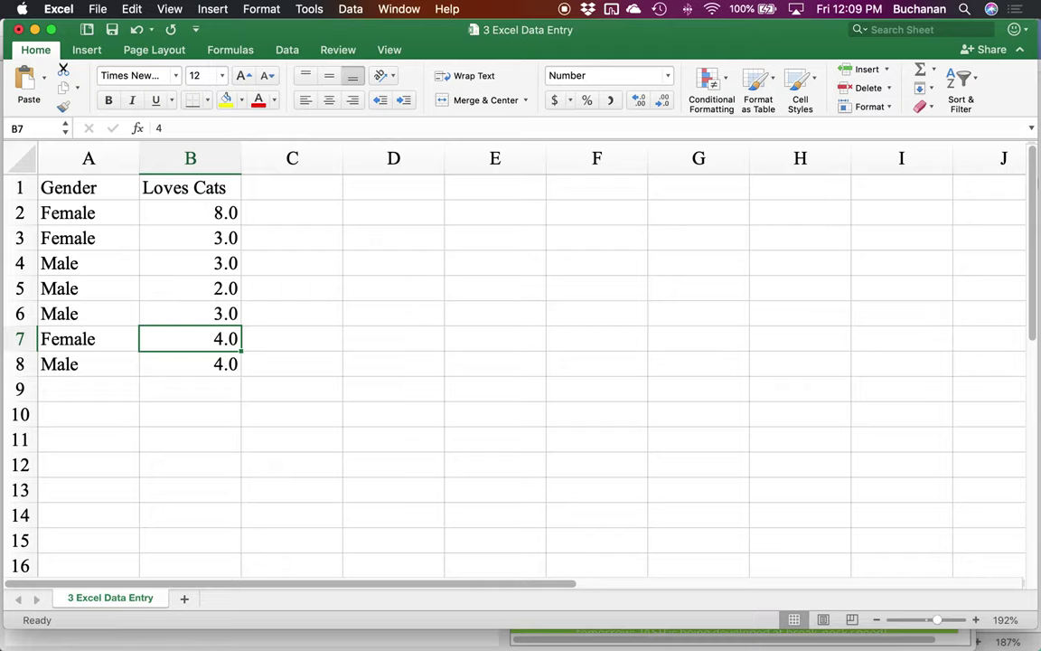
pyautogui.doubleClick(259, 32)
pyautogui.moveTo(260, 32); pyautogui.dragTo(531, 45)
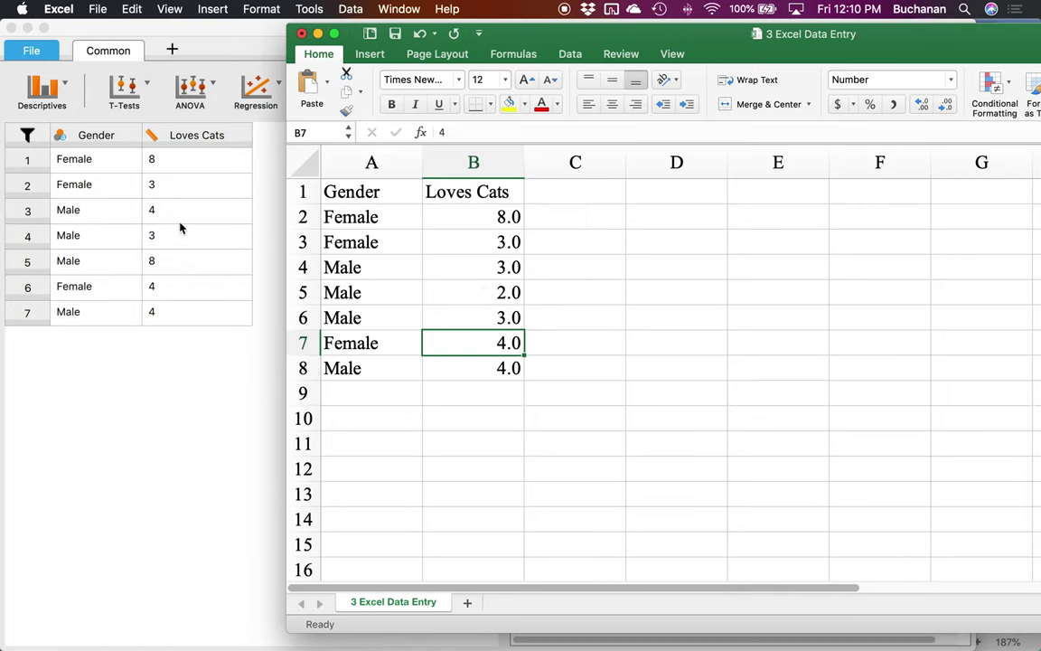
# - Save the edited data in CSV format, then switch back to the Word guide
pyautogui.press('super+s')
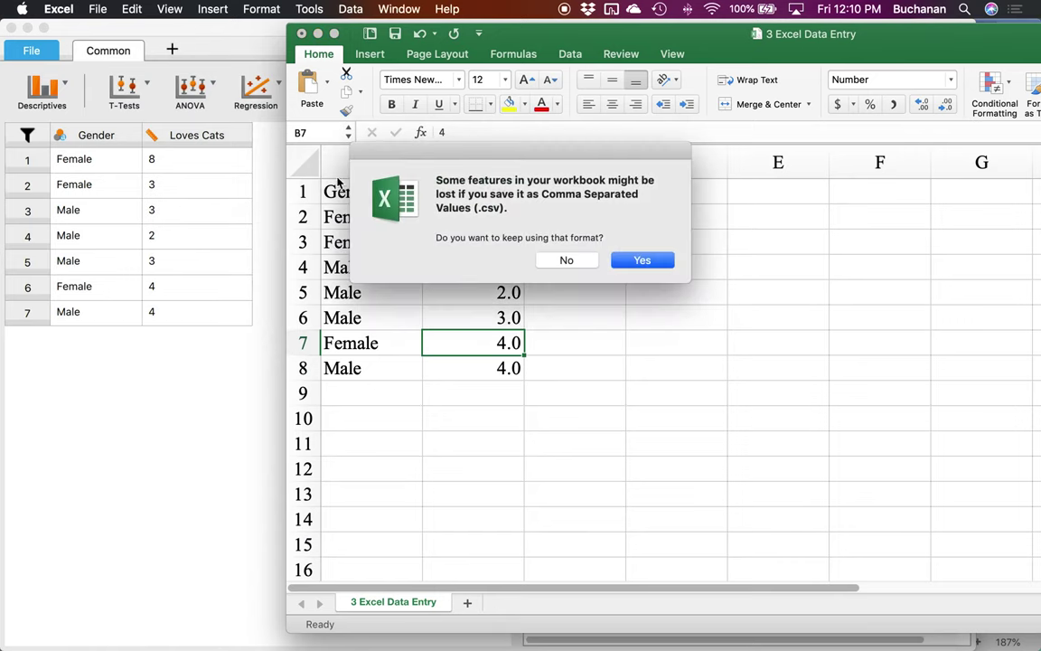
pyautogui.click(637, 266)
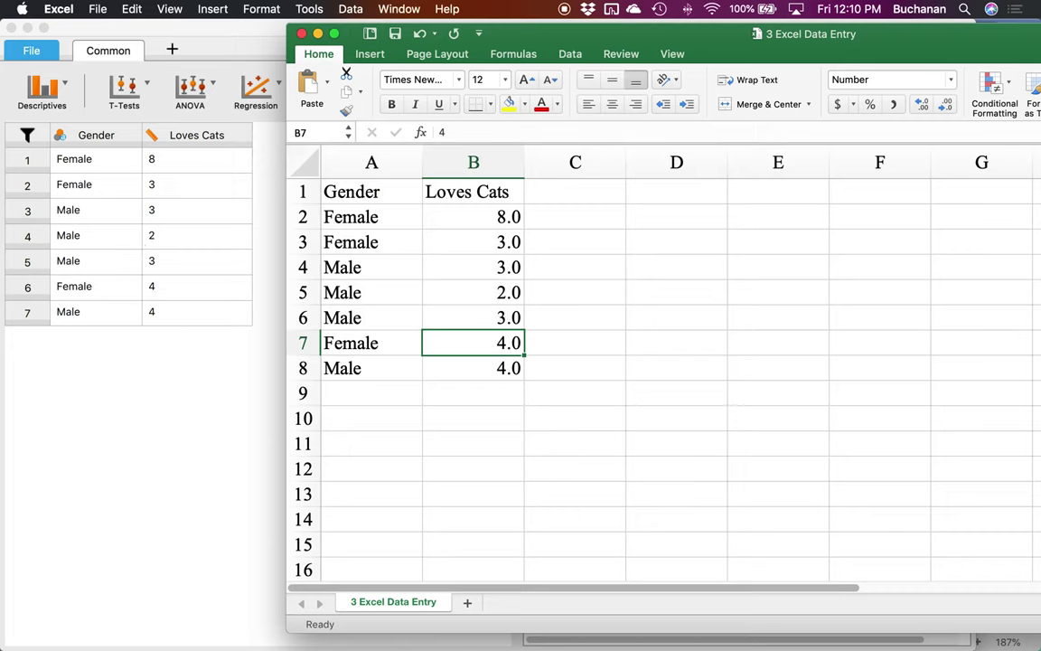
pyautogui.moveTo(283, 628)
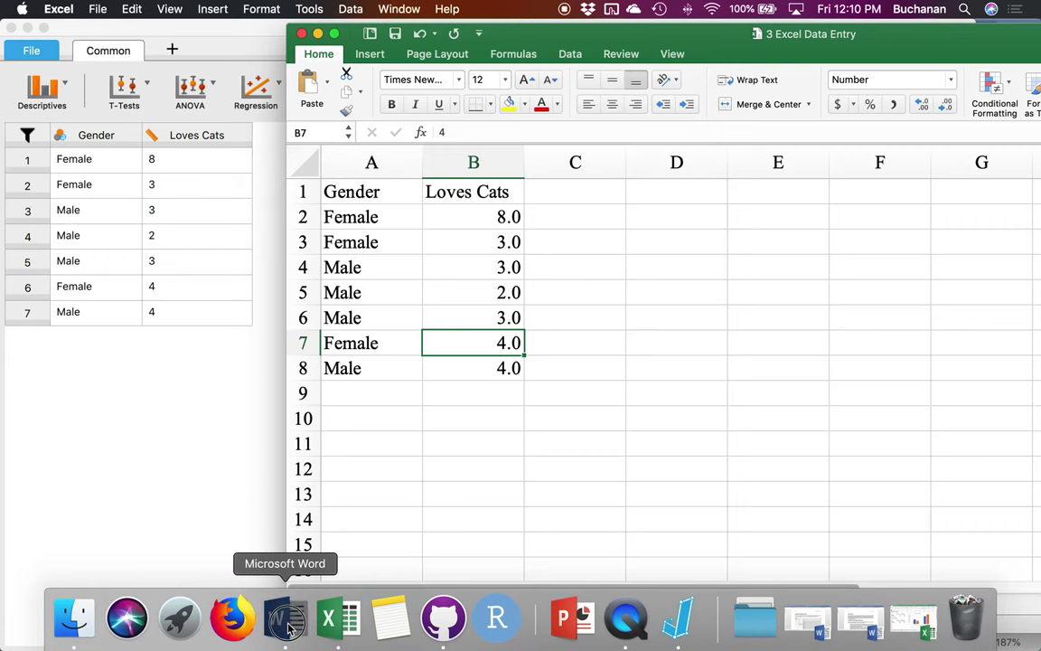
pyautogui.click(287, 628)
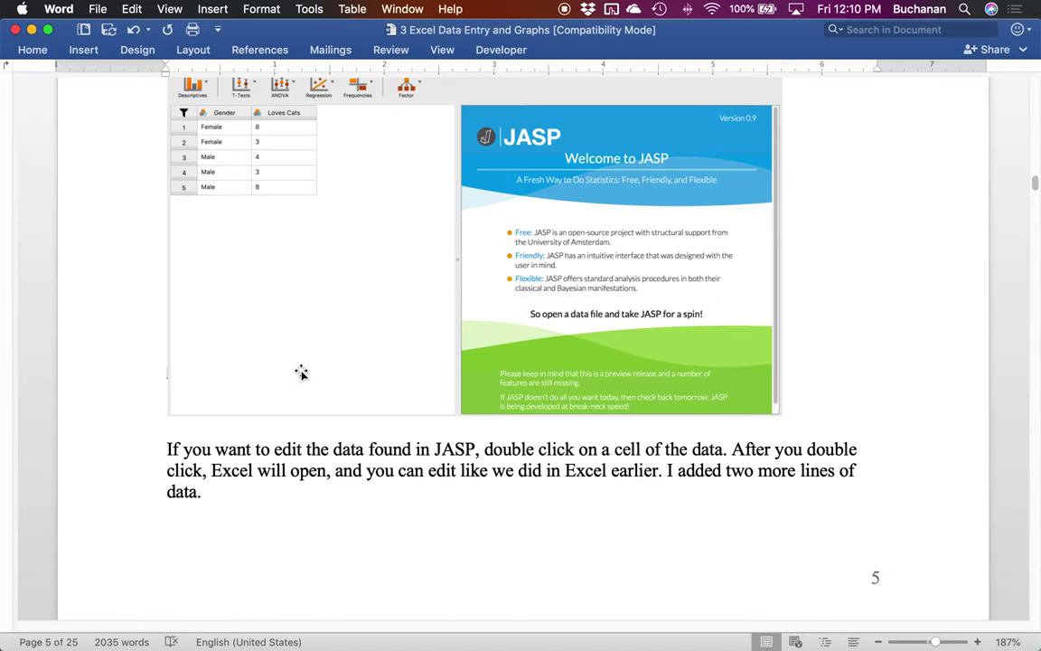
# - Scroll the Word guide down to the page 7 Variable Type section (Scale, Ordinal, Nominal)
pyautogui.scroll(-5, 301, 372)
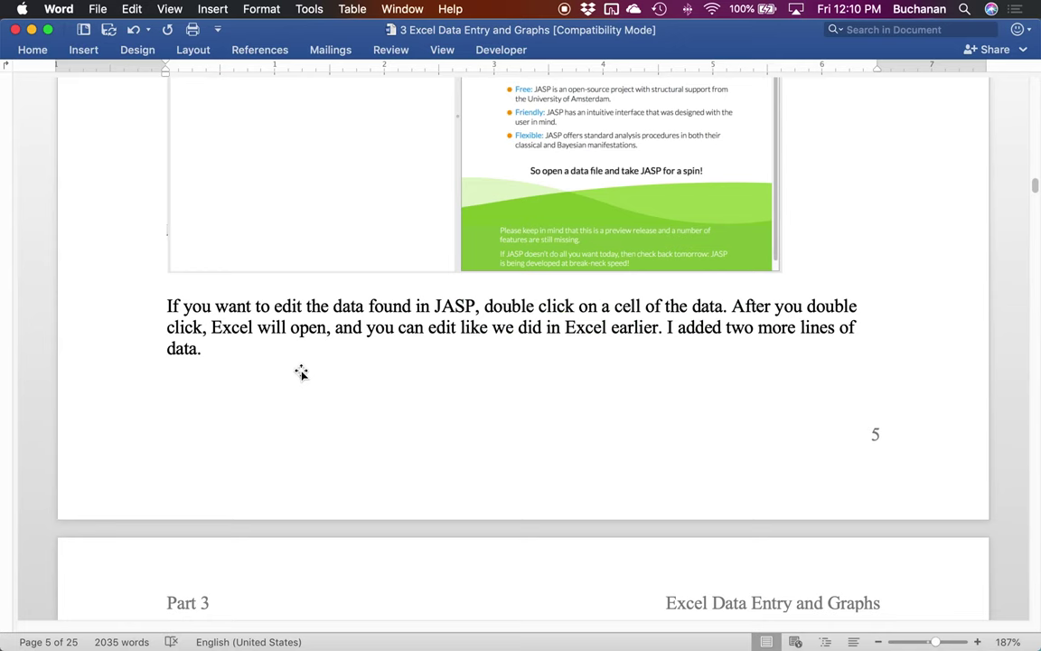
pyautogui.scroll(-15, 411, 343)
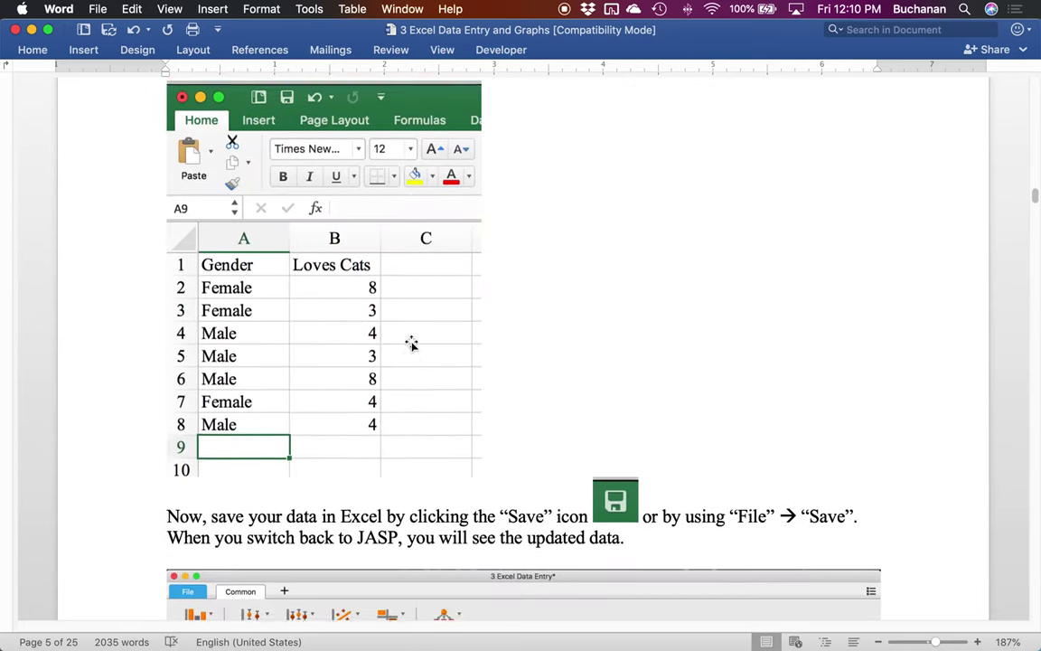
pyautogui.scroll(-5, 411, 344)
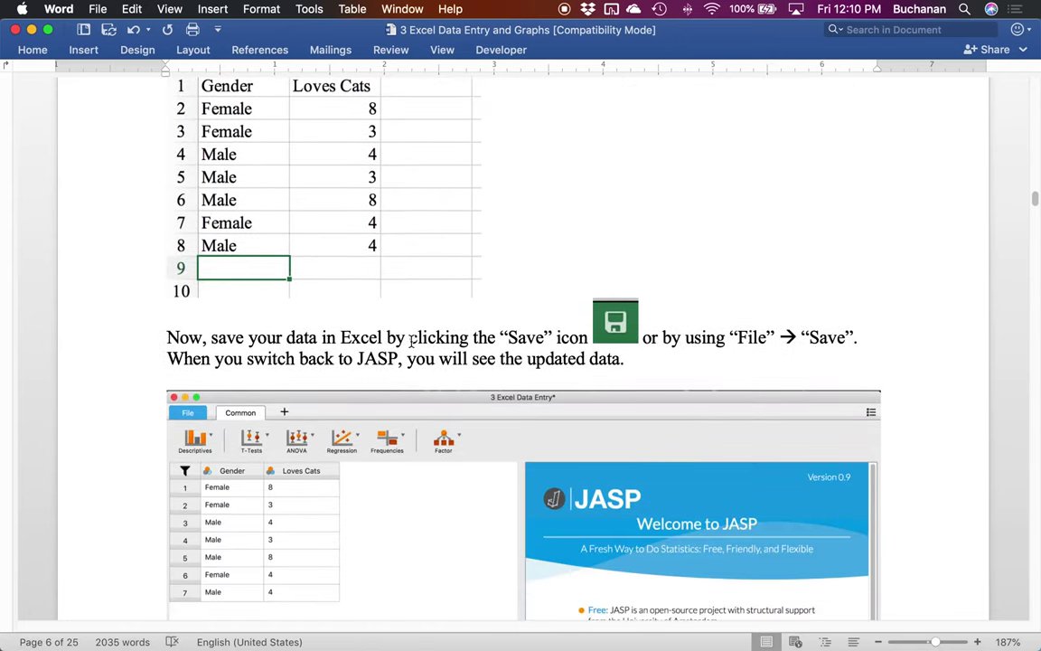
pyautogui.scroll(-8, 411, 343)
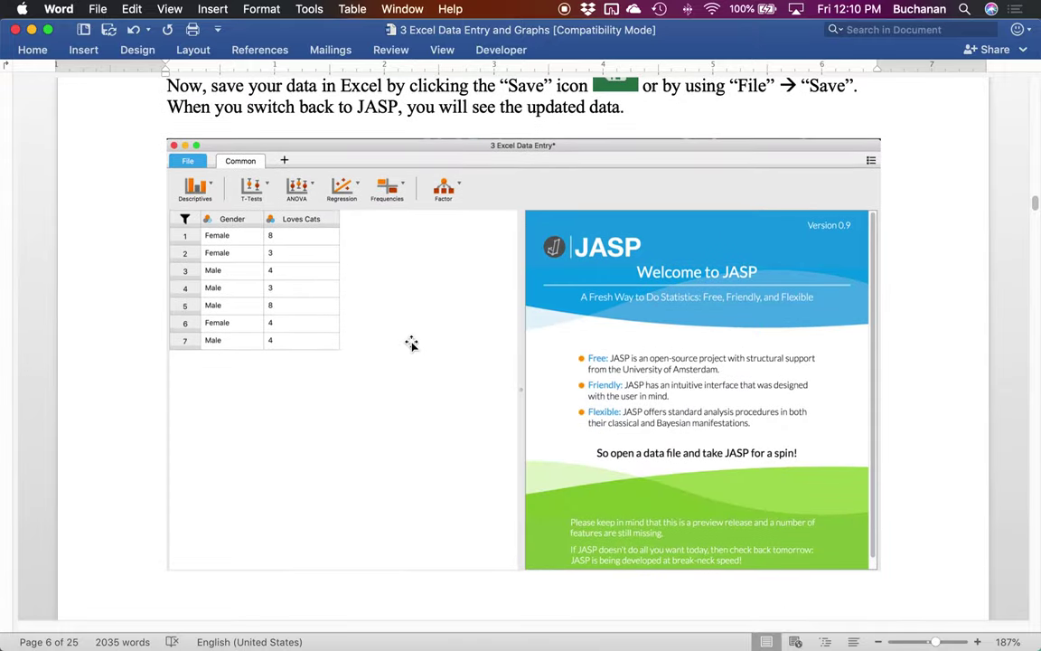
pyautogui.scroll(-15, 411, 344)
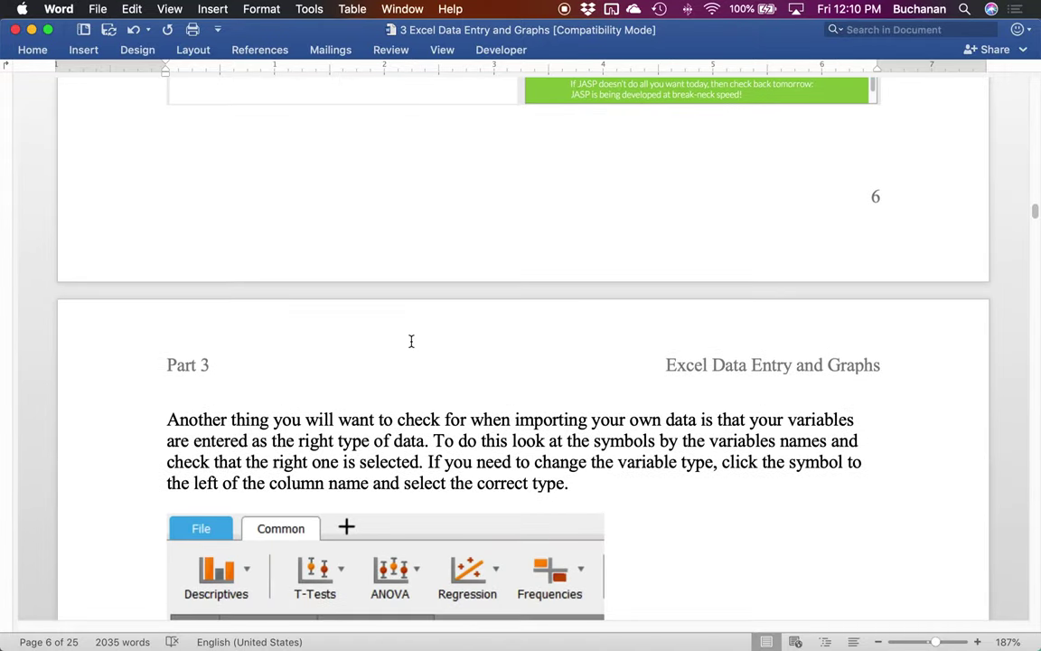
pyautogui.scroll(-2, 411, 341)
pyautogui.scroll(-5, 718, 432)
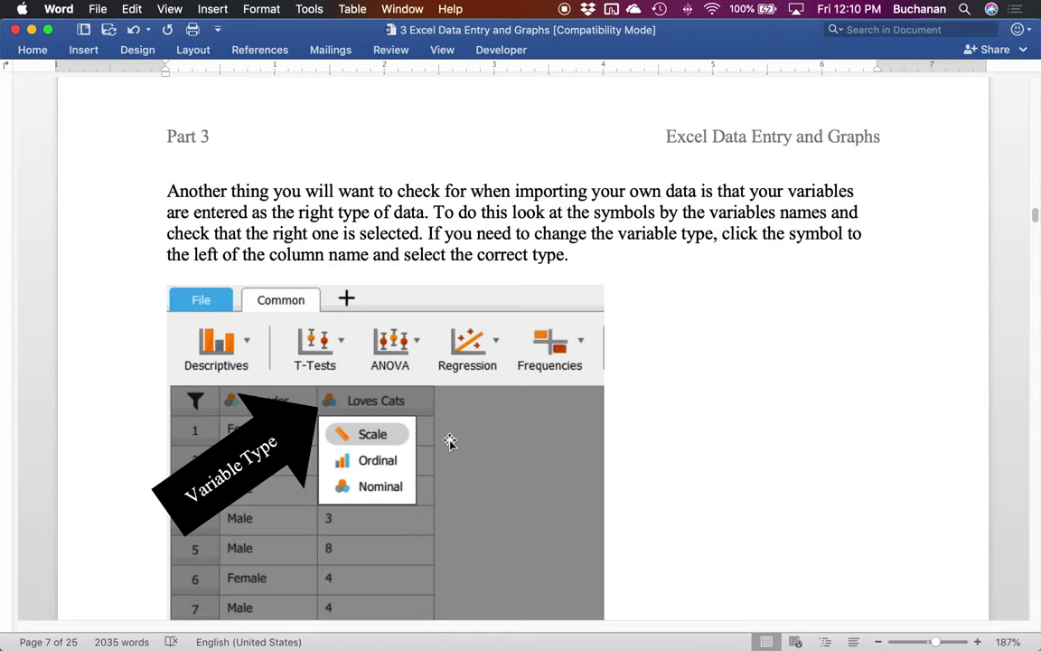
# - Zoom in on the page 6 JASP screenshot, zoom back out, then bring the JASP window forward
pyautogui.scroll(10, 516, 361)
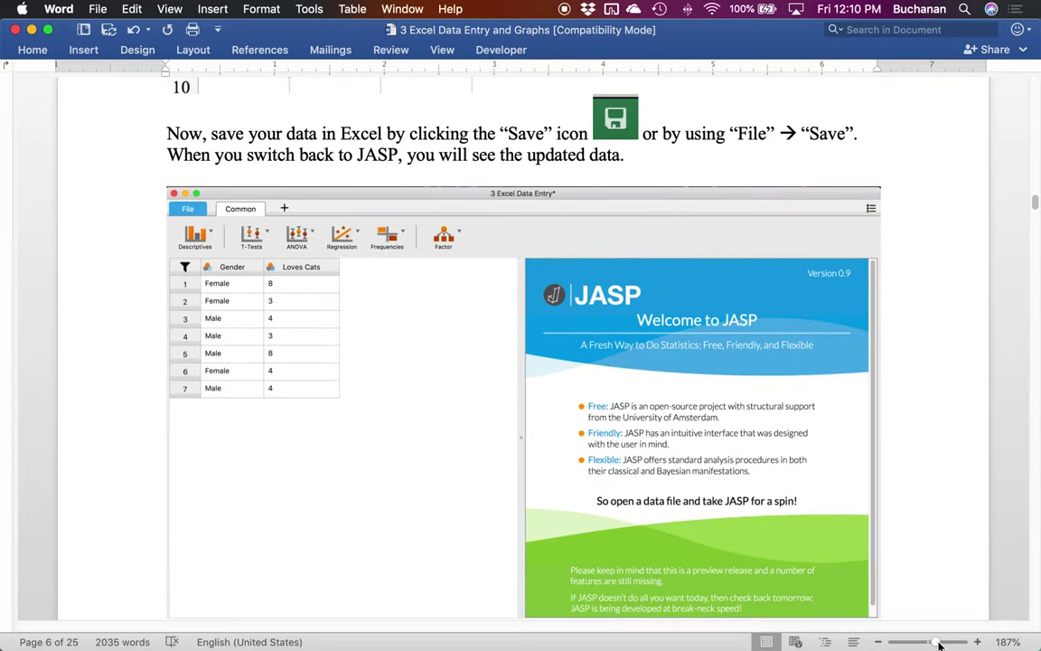
pyautogui.moveTo(939, 644); pyautogui.dragTo(950, 644)
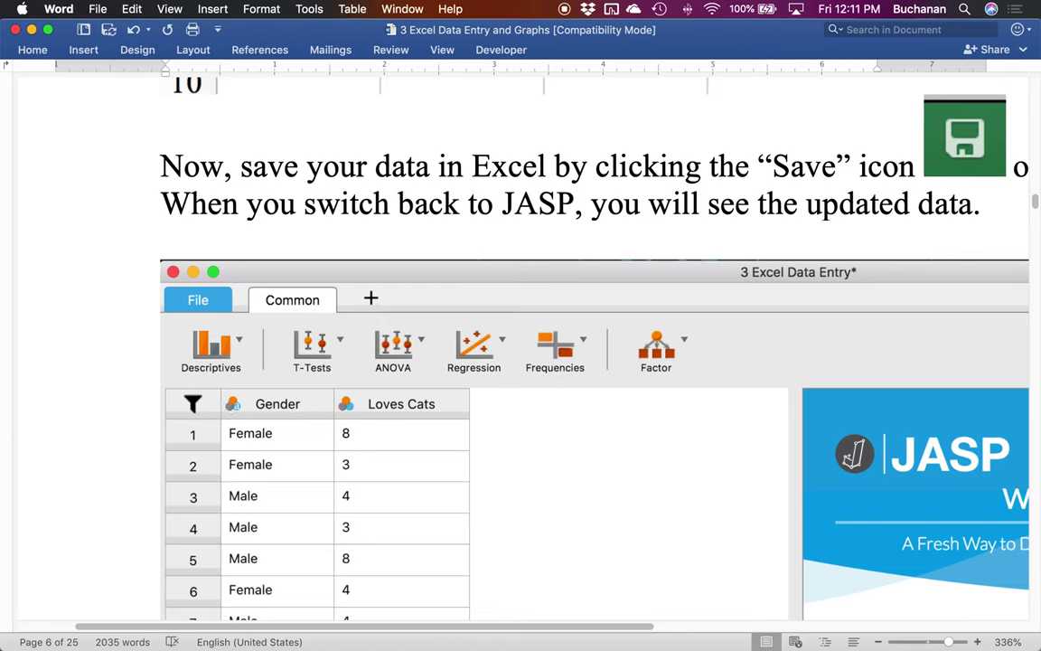
pyautogui.moveTo(948, 642); pyautogui.dragTo(937, 641)
pyautogui.scroll(-5, 651, 421)
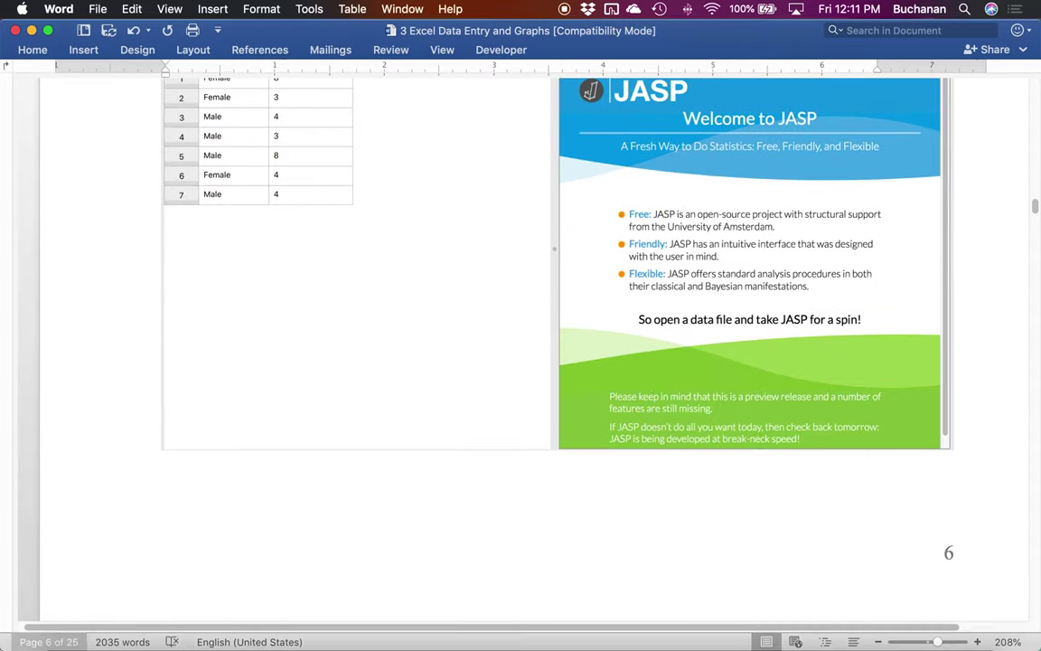
pyautogui.hotkey('ctrl', 'Up')
pyautogui.click(402, 145)
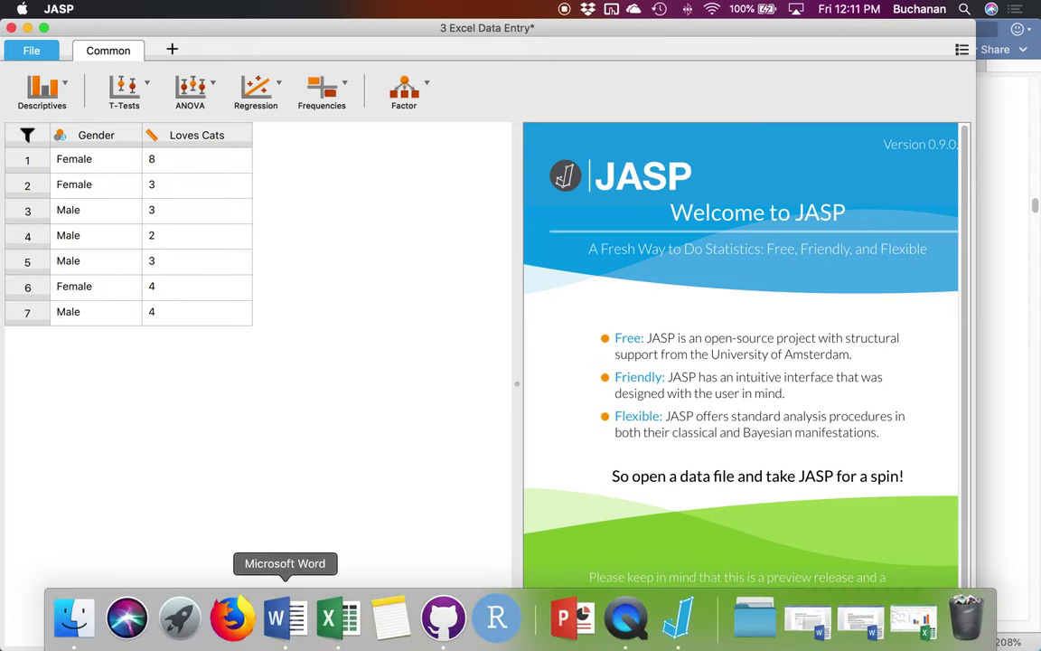
# - Bring the Excel data sheet beside JASP to compare the Gender and Loves Cats values
pyautogui.click(333, 619)
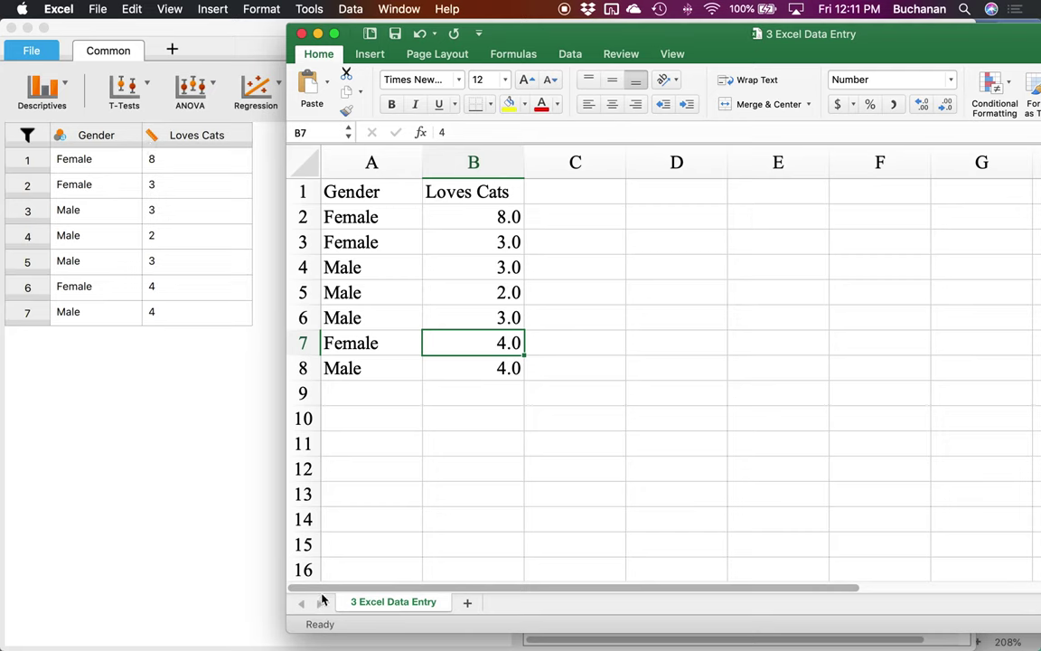
pyautogui.moveTo(596, 624)
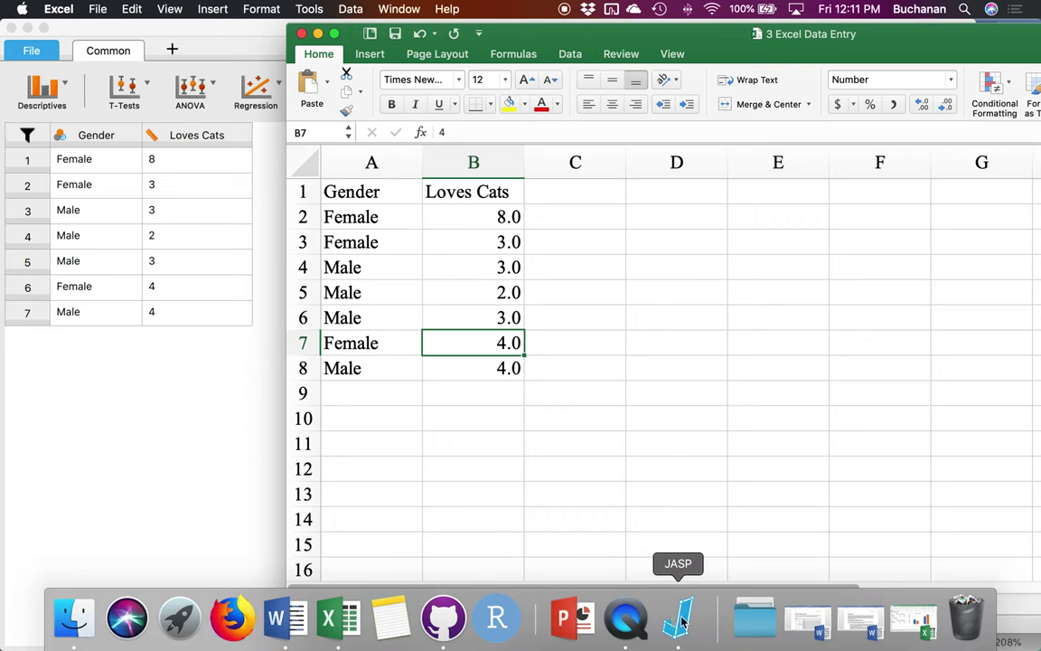
# - Scroll the Word guide past the variable-type and read-only dataset notes to Part 3
pyautogui.click(277, 617)
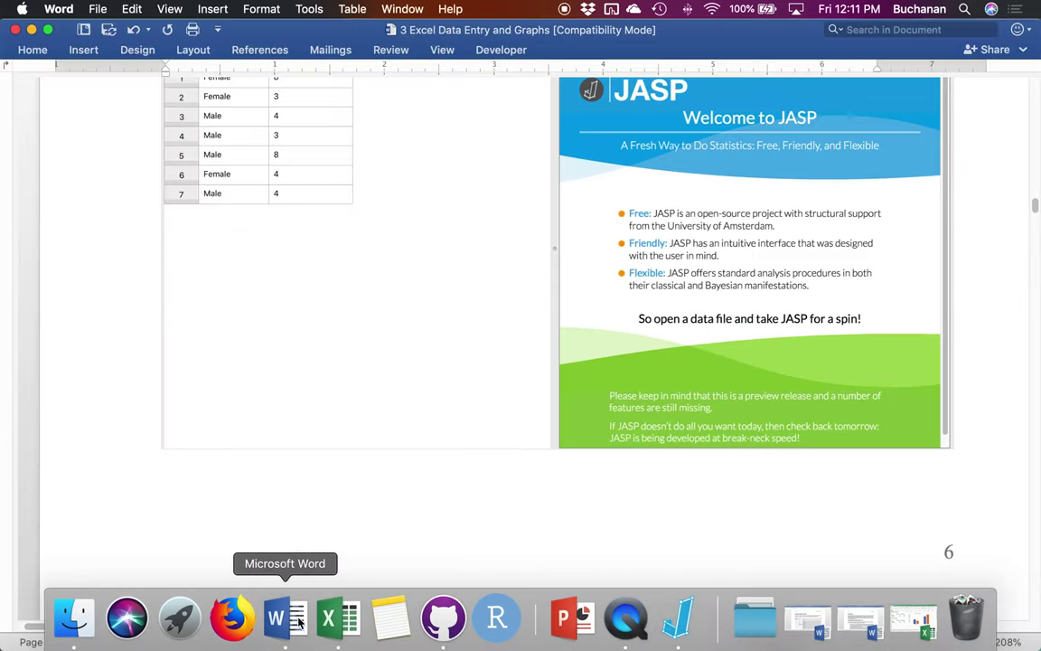
pyautogui.scroll(-5, 393, 238)
pyautogui.scroll(-10, 394, 239)
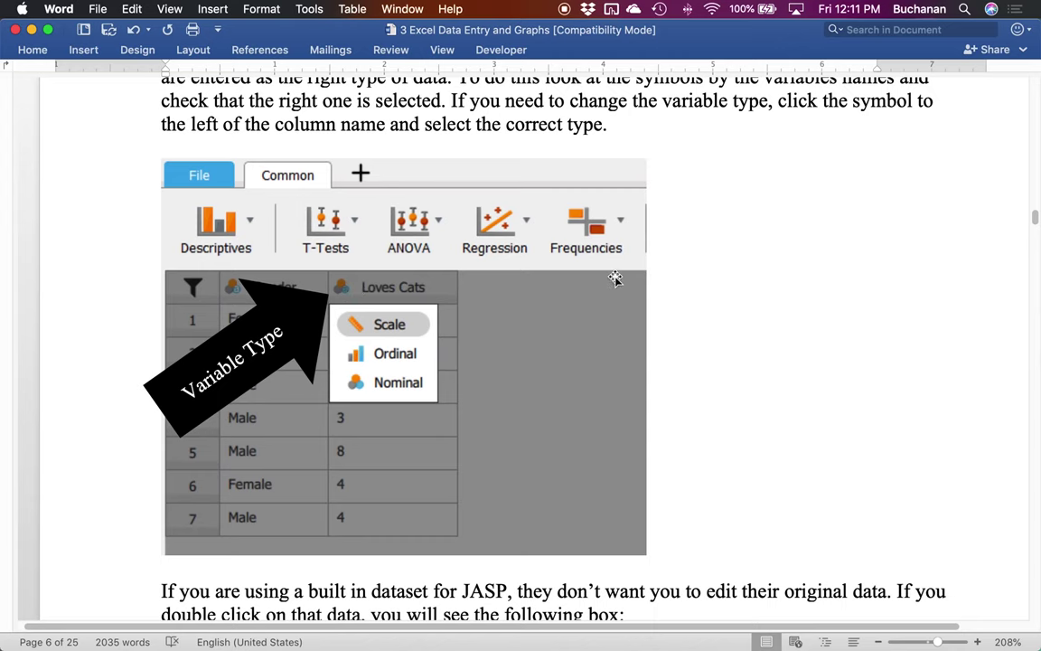
pyautogui.scroll(-3, 553, 251)
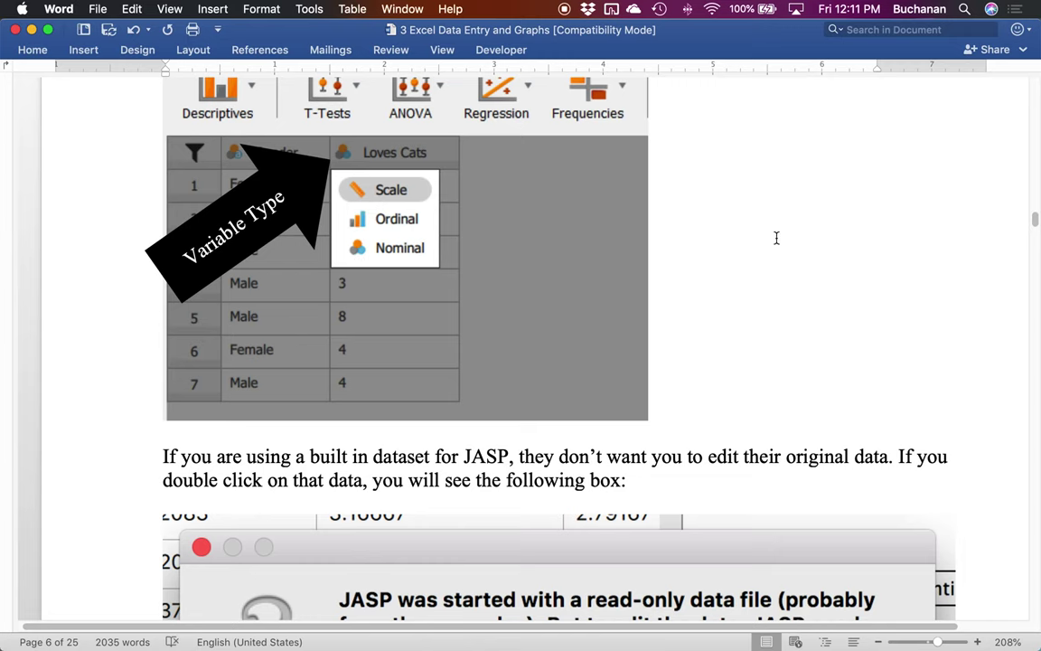
pyautogui.scroll(-5, 775, 238)
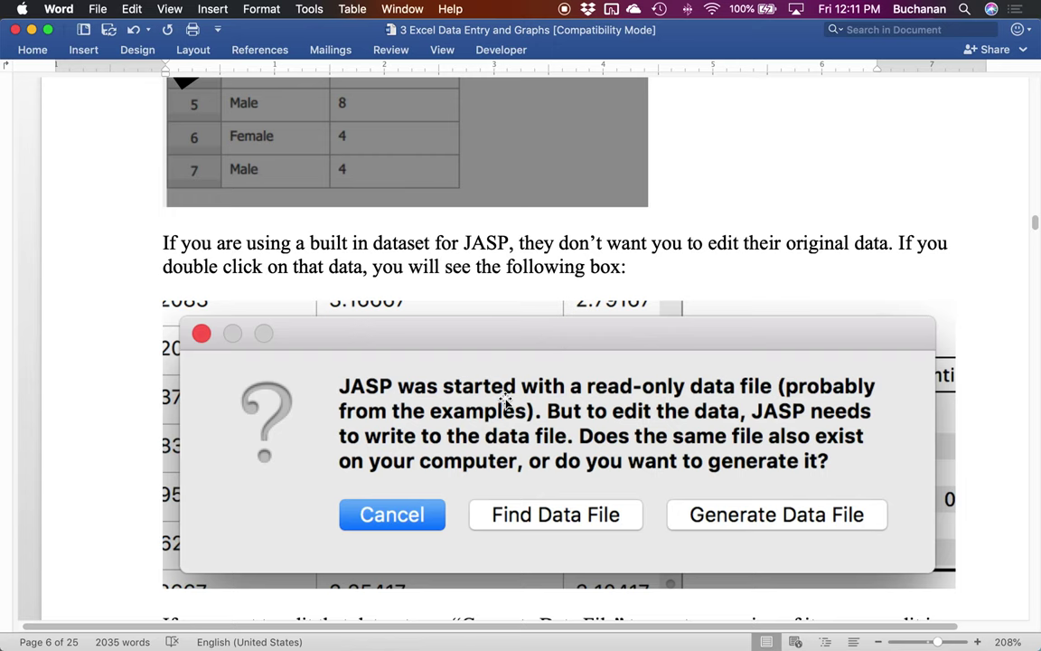
pyautogui.scroll(-4, 497, 373)
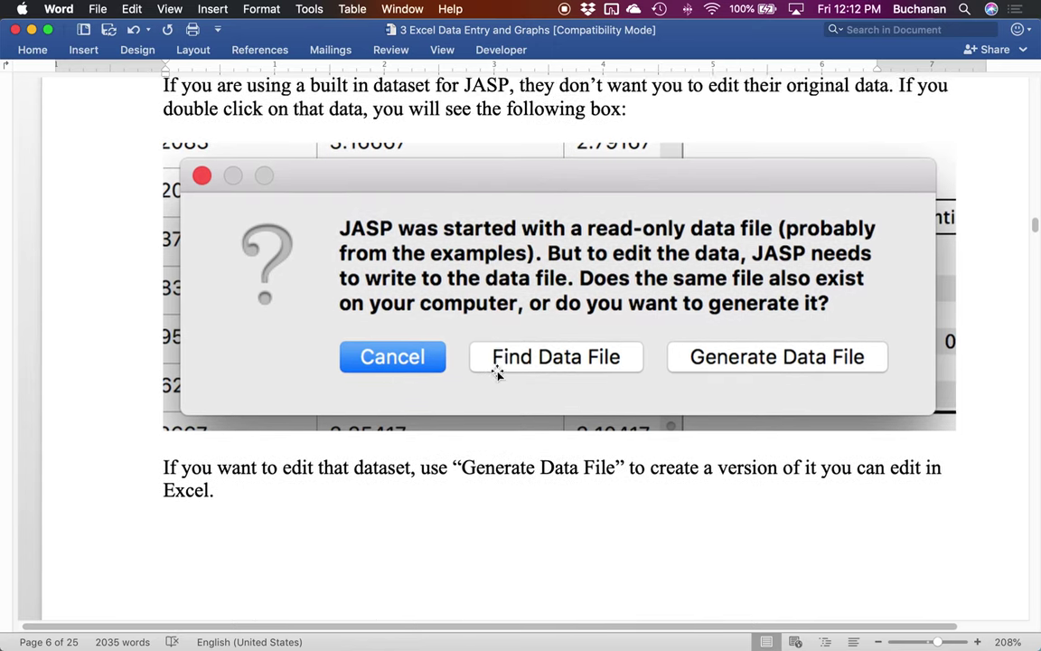
pyautogui.scroll(-5, 726, 360)
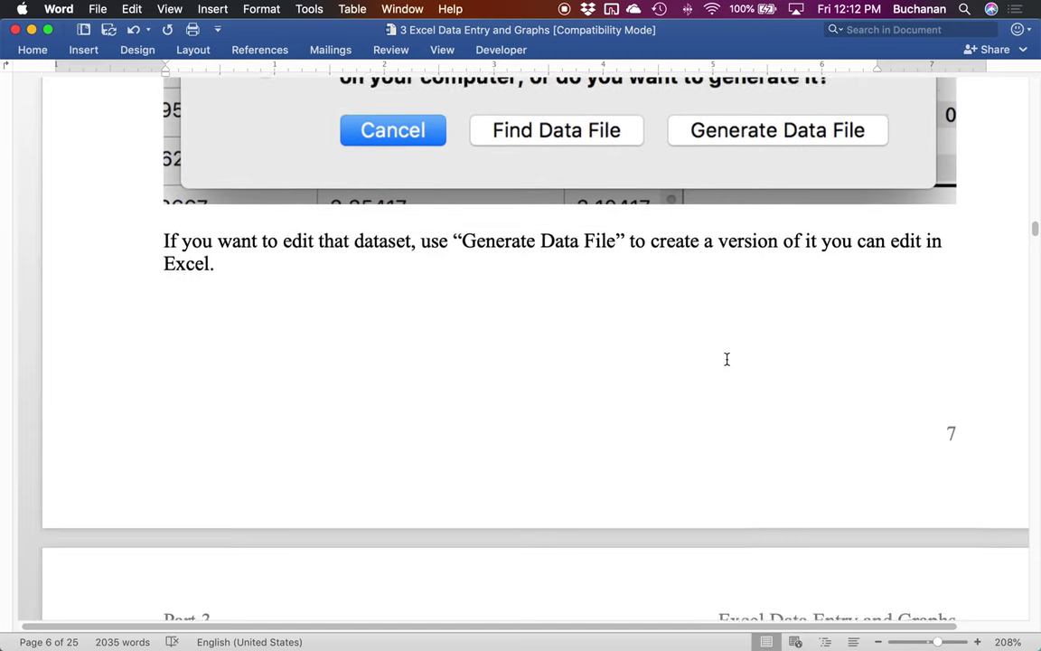
pyautogui.scroll(-3, 727, 362)
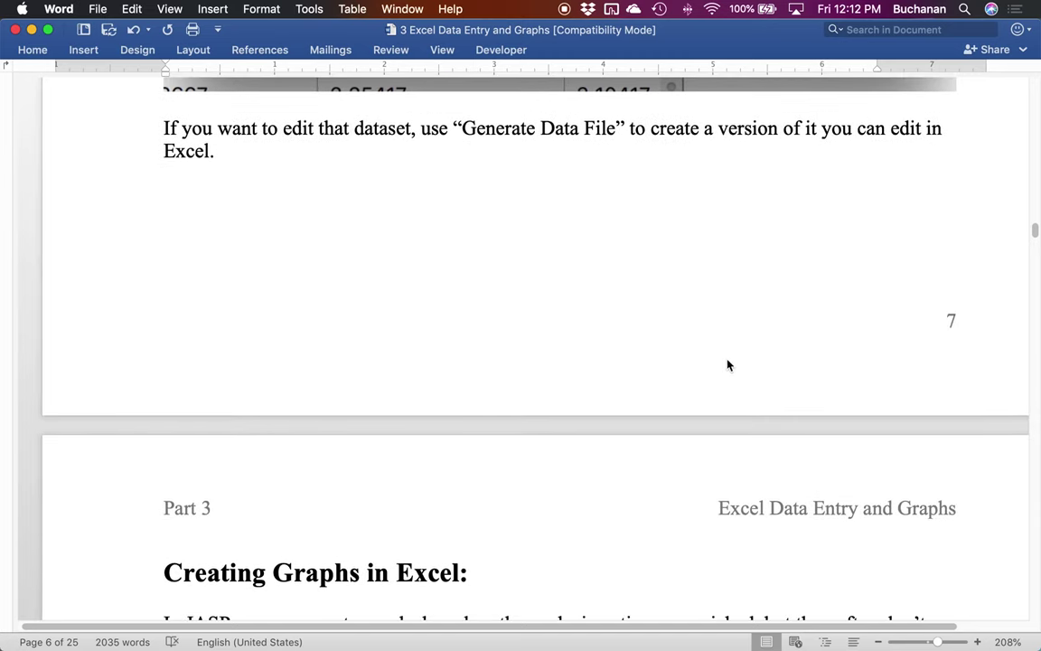
pyautogui.hotkey('ctrl', 'Up')
# - In JASP, switch Loves Cats to Nominal, then back to Scale
pyautogui.click(253, 429)
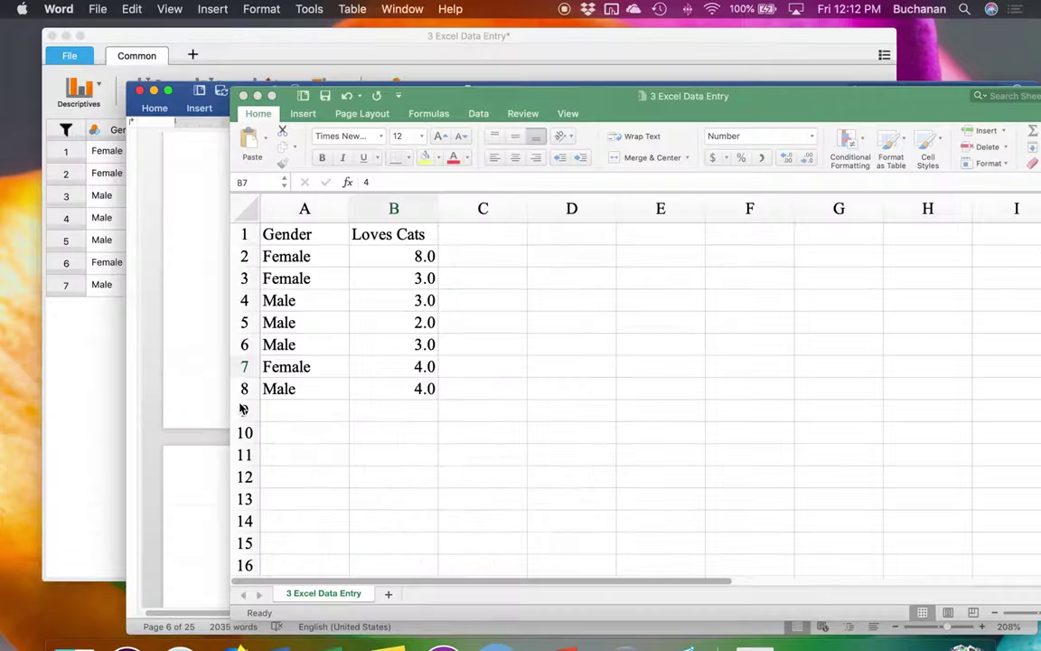
pyautogui.hotkey('ctrl', 'Up')
pyautogui.click(418, 297)
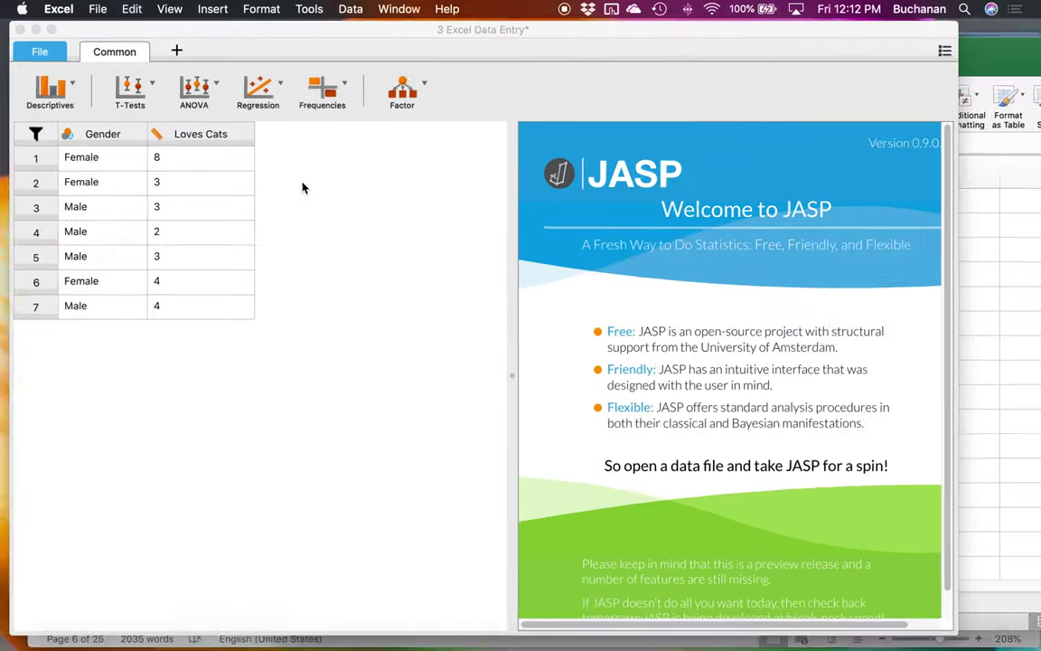
pyautogui.click(151, 134)
pyautogui.click(163, 210)
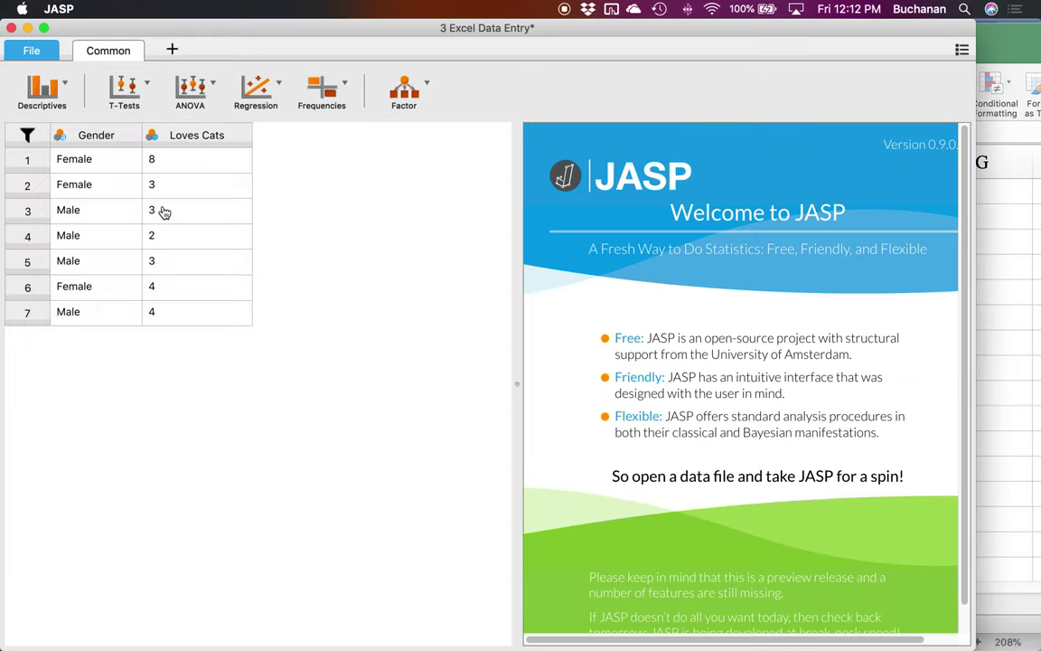
pyautogui.click(151, 134)
pyautogui.click(157, 164)
# - Check Gender's variable type without changing it, then show all open windows
pyautogui.click(60, 137)
pyautogui.click(63, 163)
pyautogui.hotkey('ctrl', 'Up')
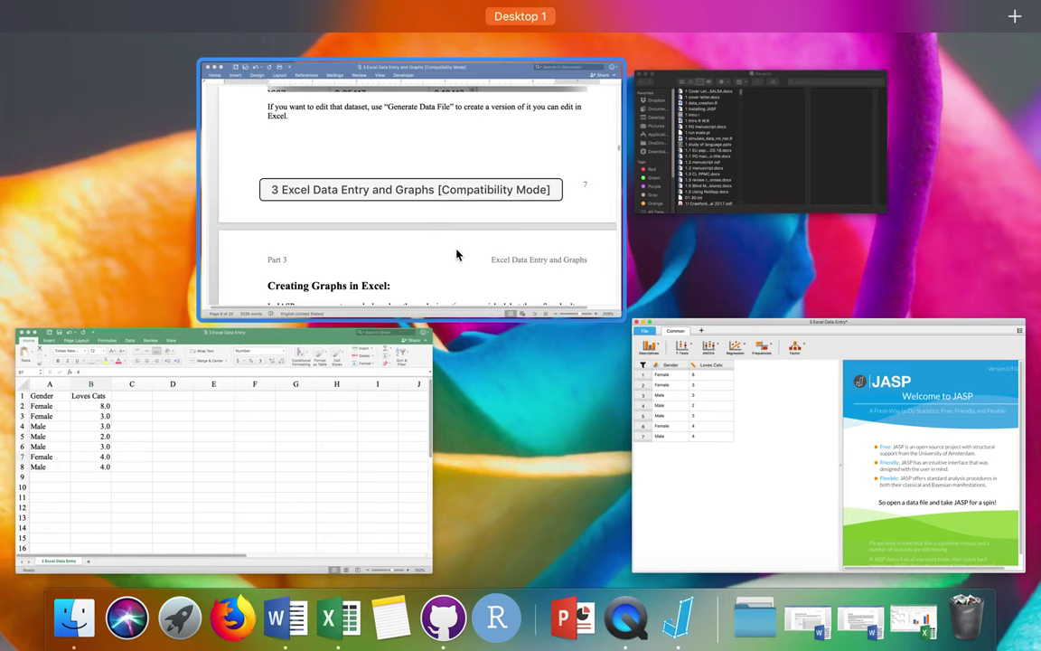
# - Read Word's Creating Graphs in Excel section, then restore the 3 Excel Graphs Data workbook
pyautogui.click(457, 255)
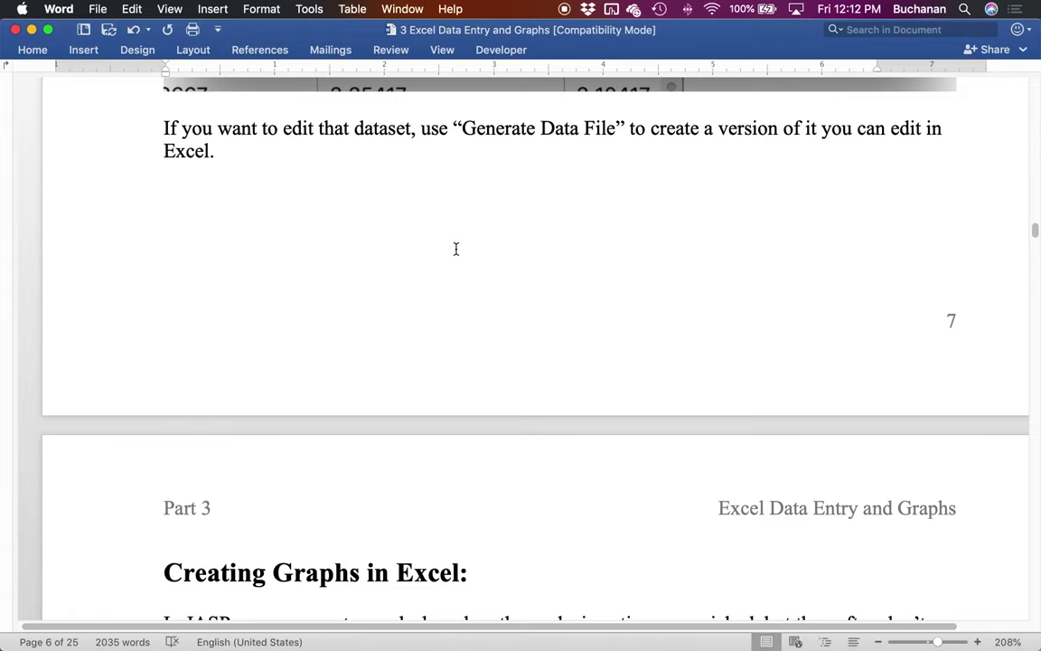
pyautogui.scroll(-10, 456, 249)
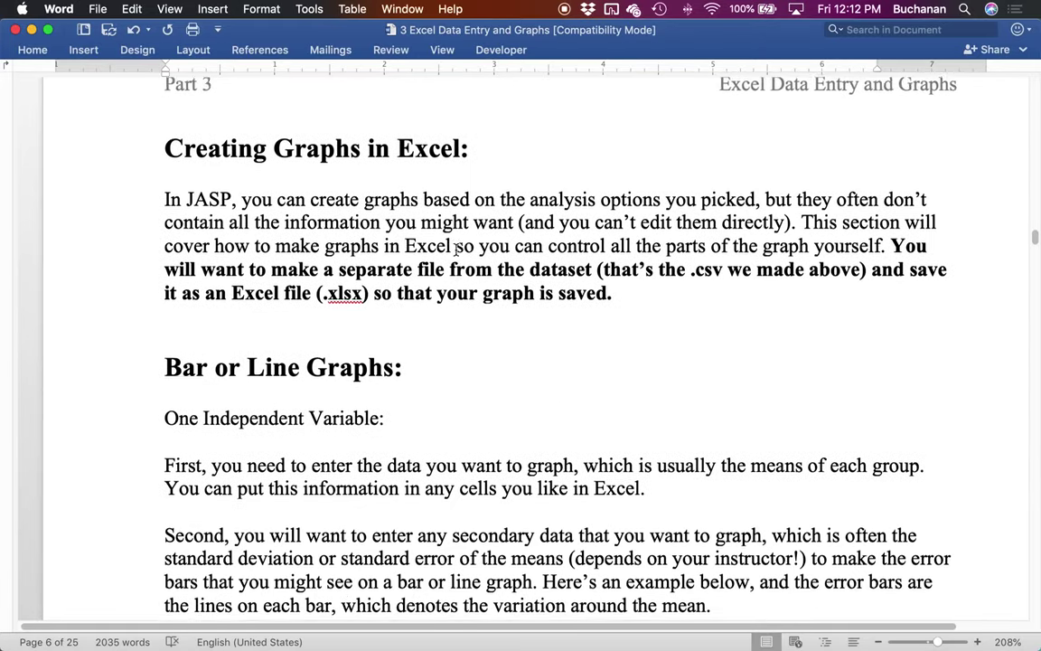
pyautogui.scroll(-1, 455, 248)
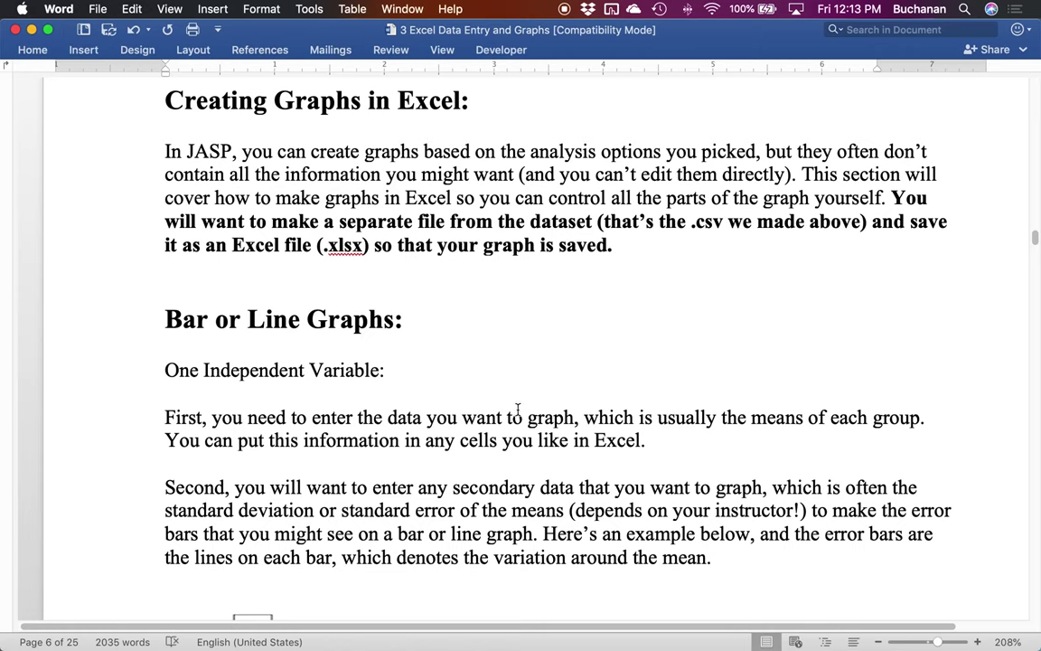
pyautogui.moveTo(496, 624)
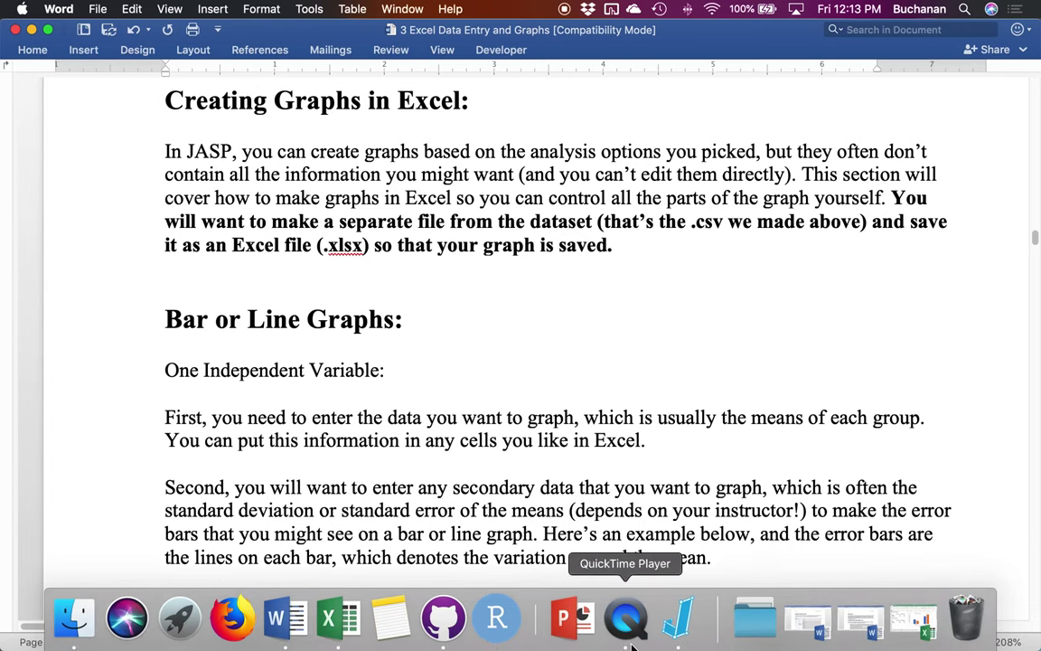
pyautogui.click(904, 617)
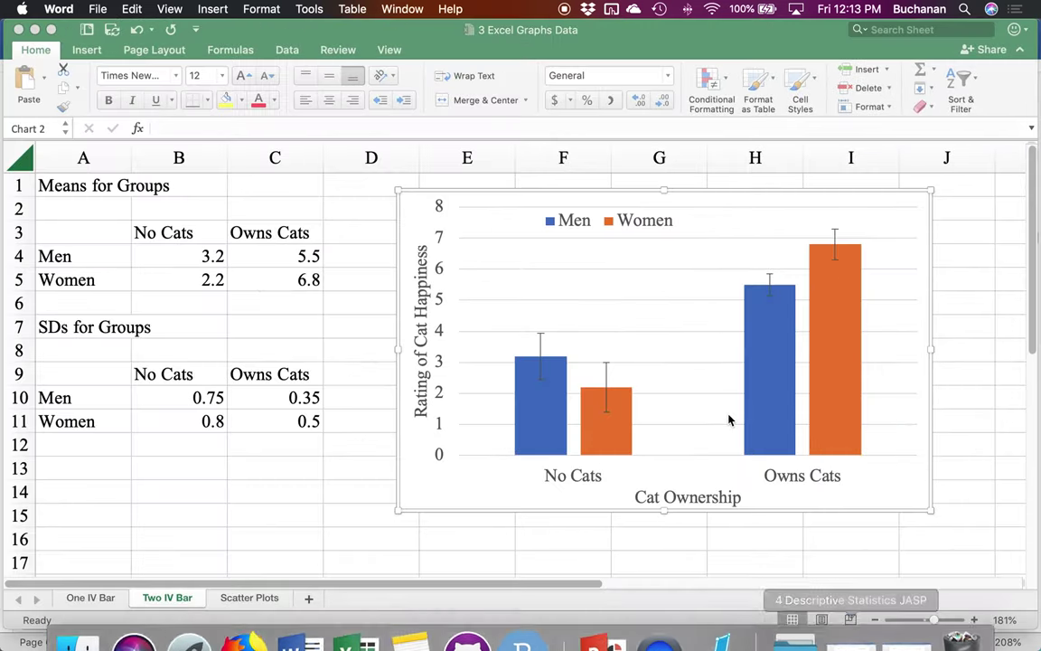
# - Show the One IV Bar chart sheet, cancel Save As, and bring JASP's data window forward
pyautogui.click(91, 598)
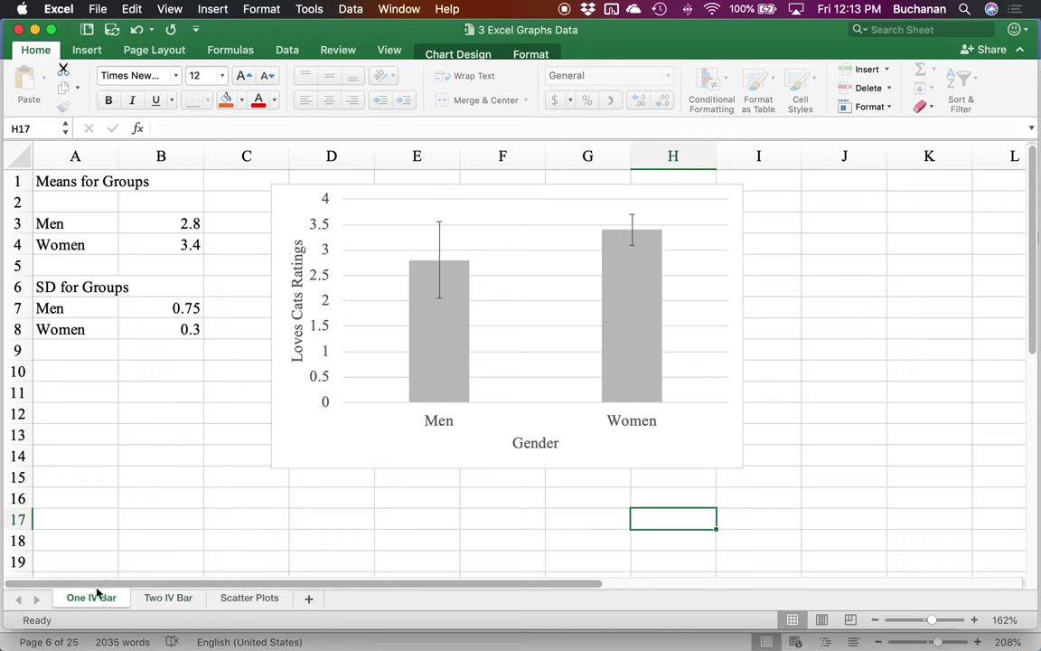
pyautogui.click(73, 8)
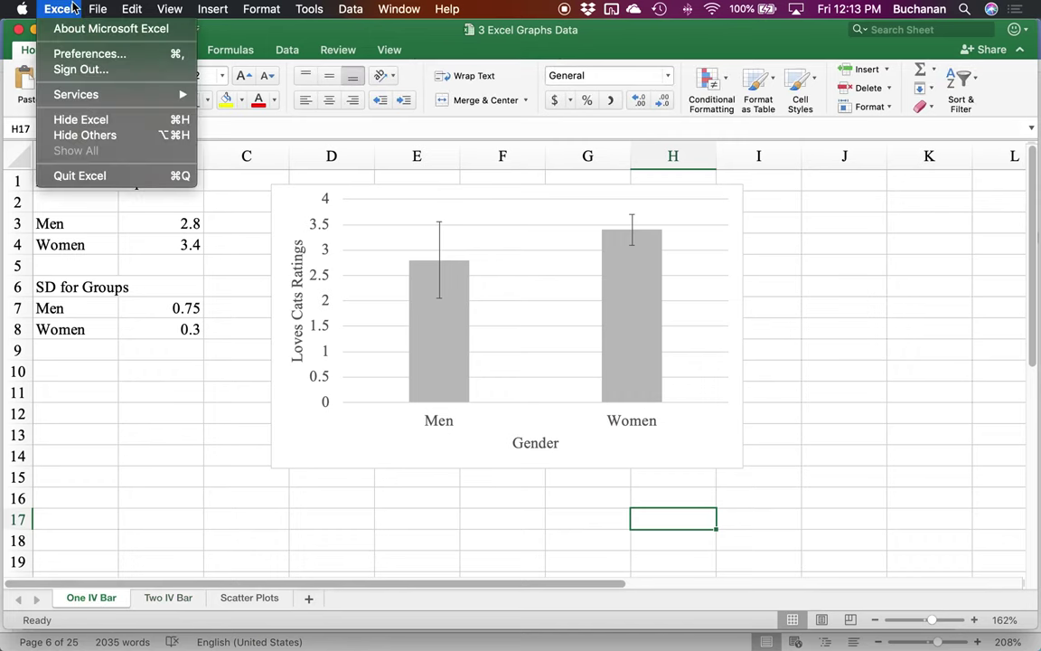
pyautogui.moveTo(97, 8)
pyautogui.click(133, 131)
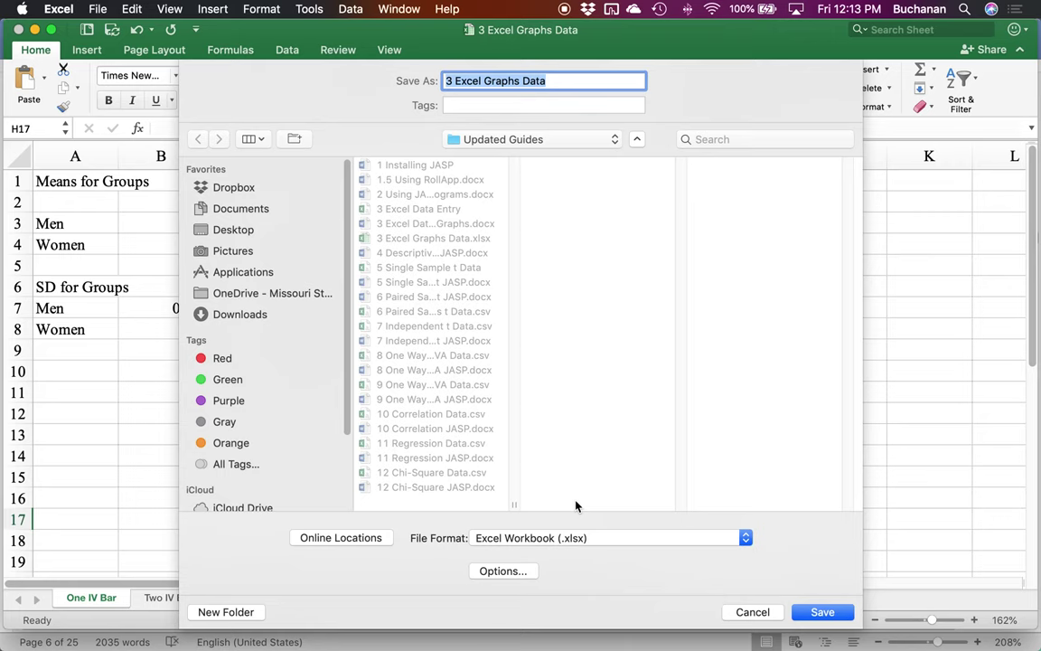
pyautogui.click(739, 615)
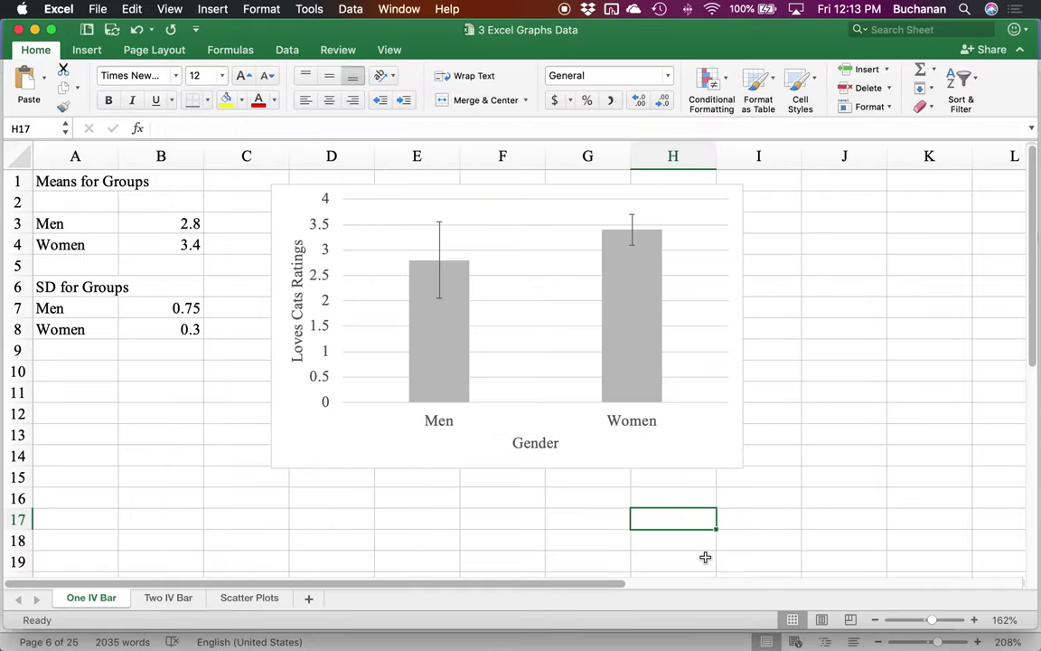
pyautogui.moveTo(2, 646)
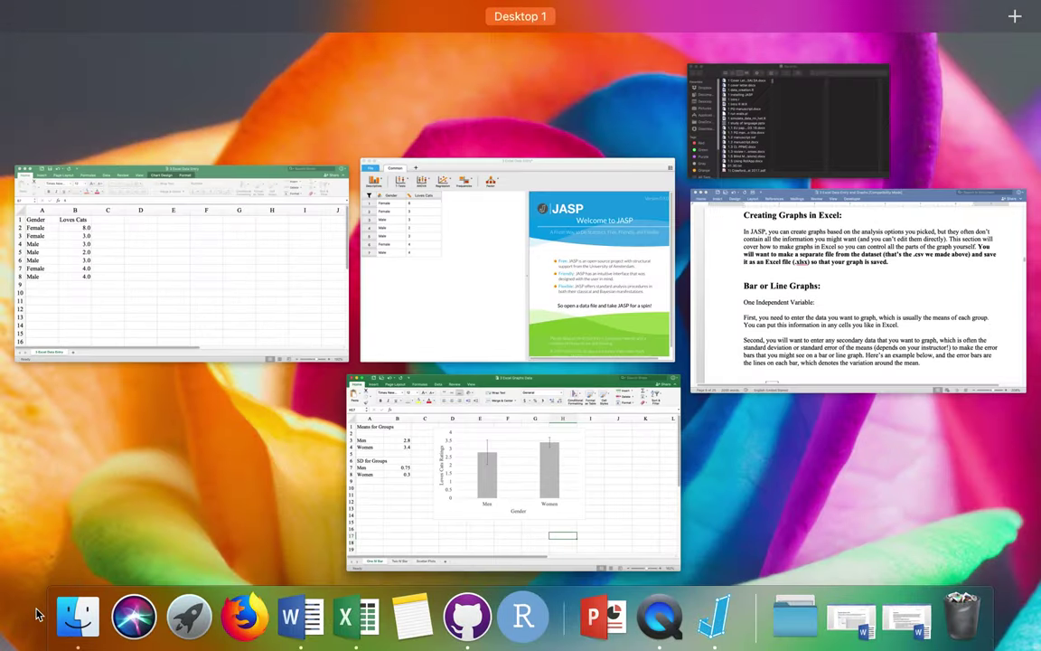
pyautogui.click(612, 322)
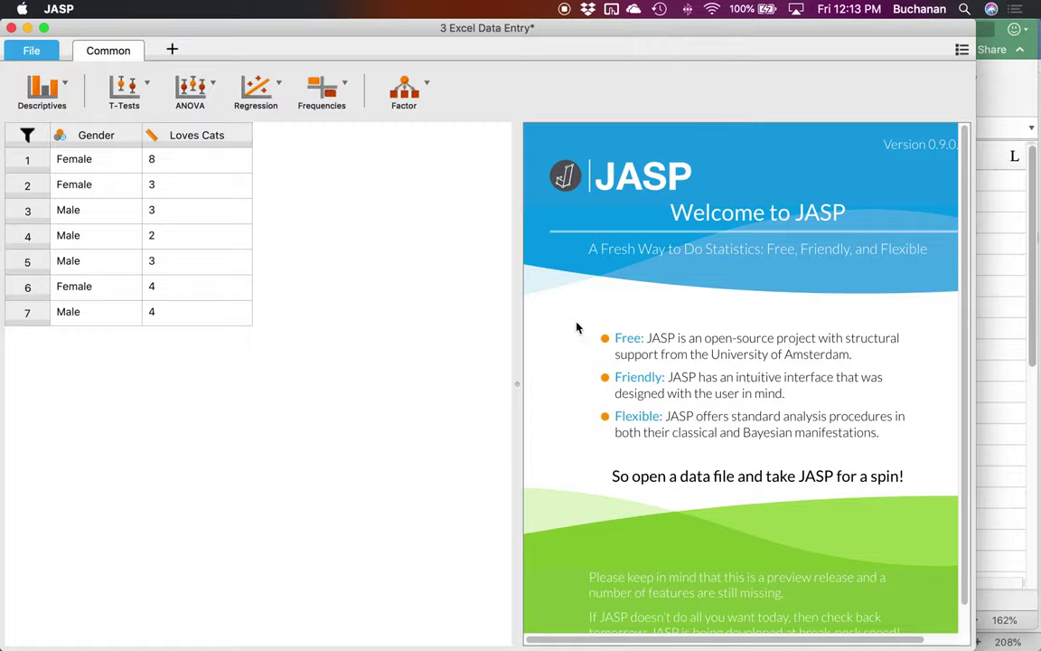
# - Return to the Word guide and scroll to the One Independent Variable example error-bar chart
pyautogui.moveTo(2, 647)
pyautogui.click(483, 244)
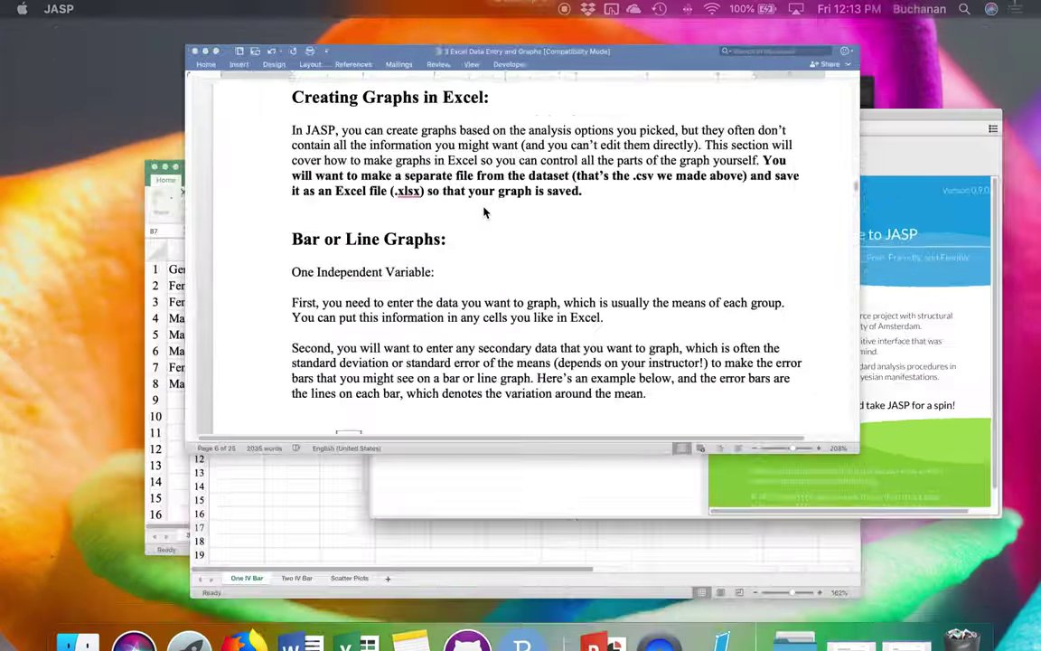
pyautogui.scroll(-5, 482, 244)
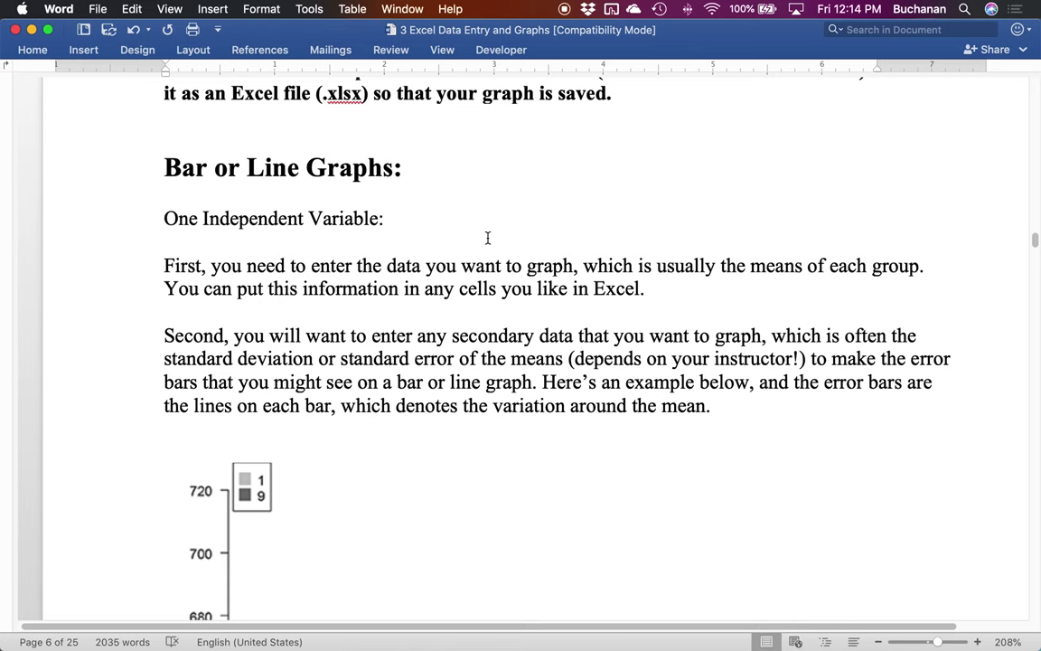
pyautogui.scroll(-5, 487, 237)
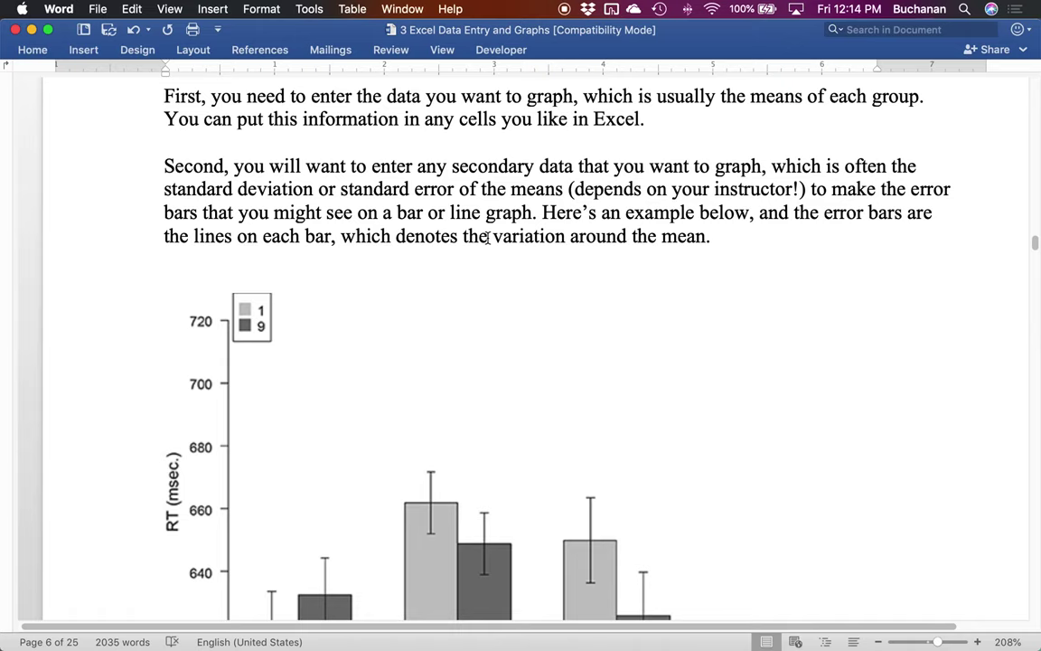
# - On page 9, insert 'r' so 'you data' reads 'your data', then continue to Descriptives
pyautogui.scroll(-5, 488, 238)
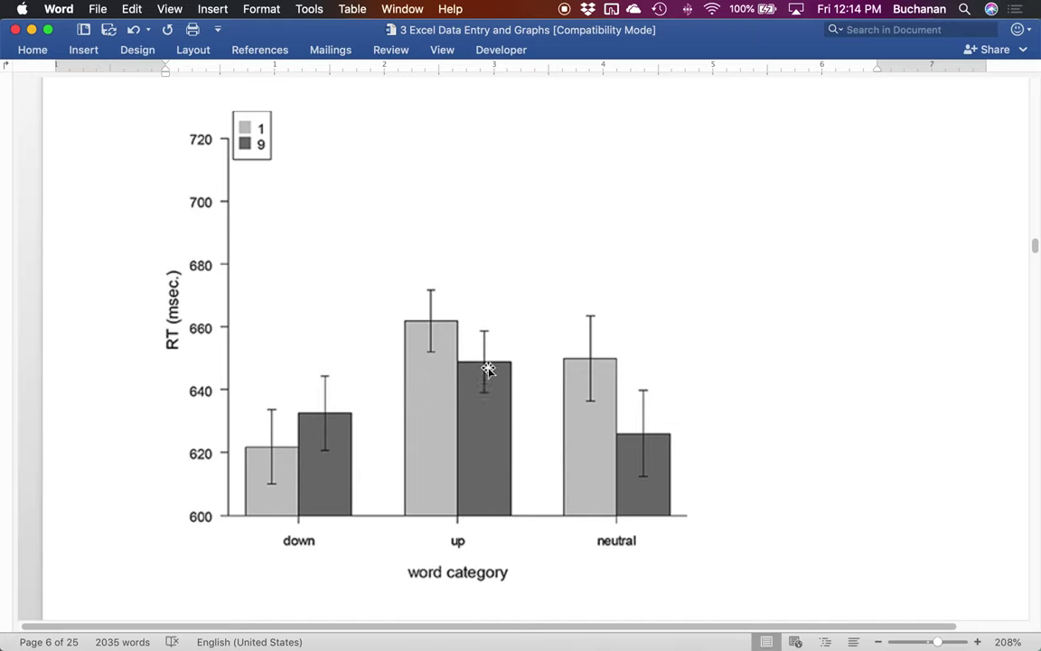
pyautogui.scroll(-2, 477, 376)
pyautogui.scroll(5, 477, 376)
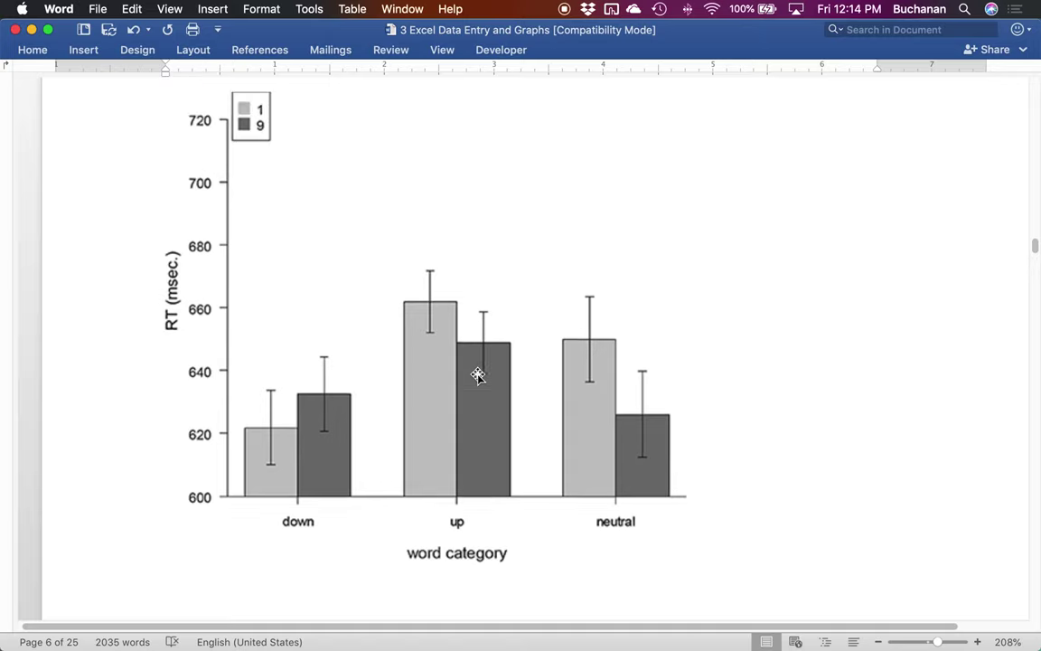
pyautogui.scroll(-4, 478, 376)
pyautogui.scroll(3, 477, 376)
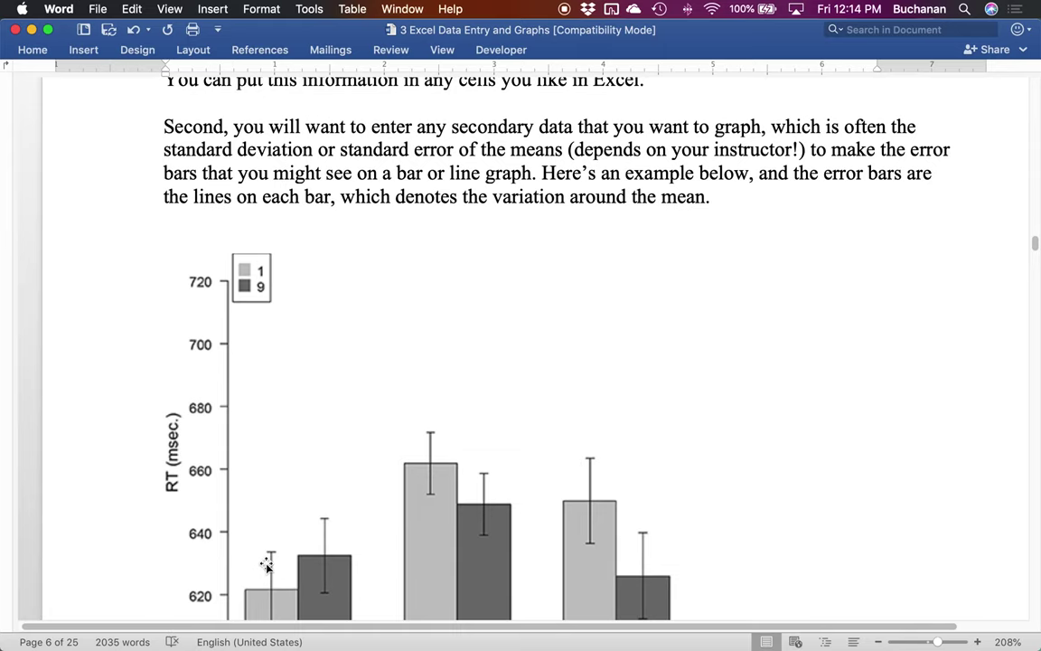
pyautogui.scroll(-15, 409, 401)
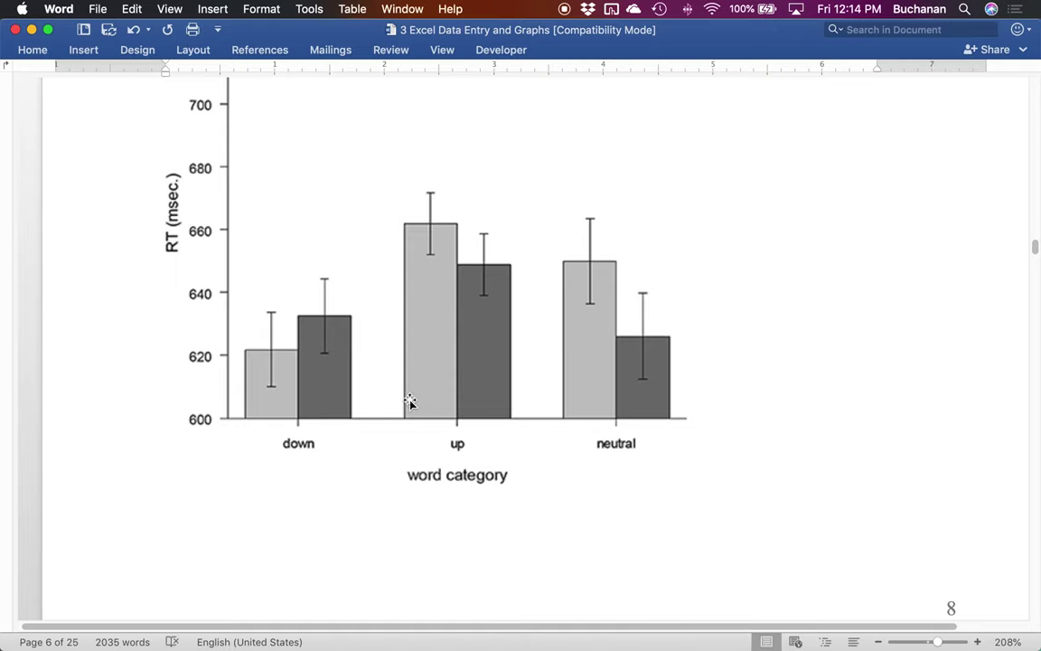
pyautogui.scroll(-6, 410, 402)
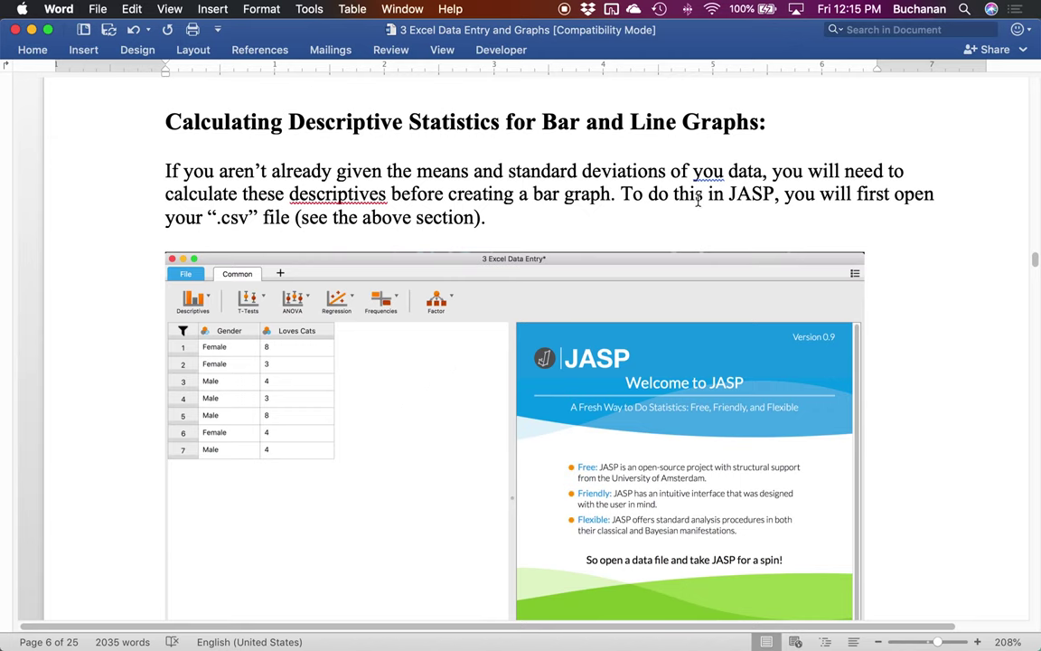
pyautogui.click(724, 171)
pyautogui.write('r')
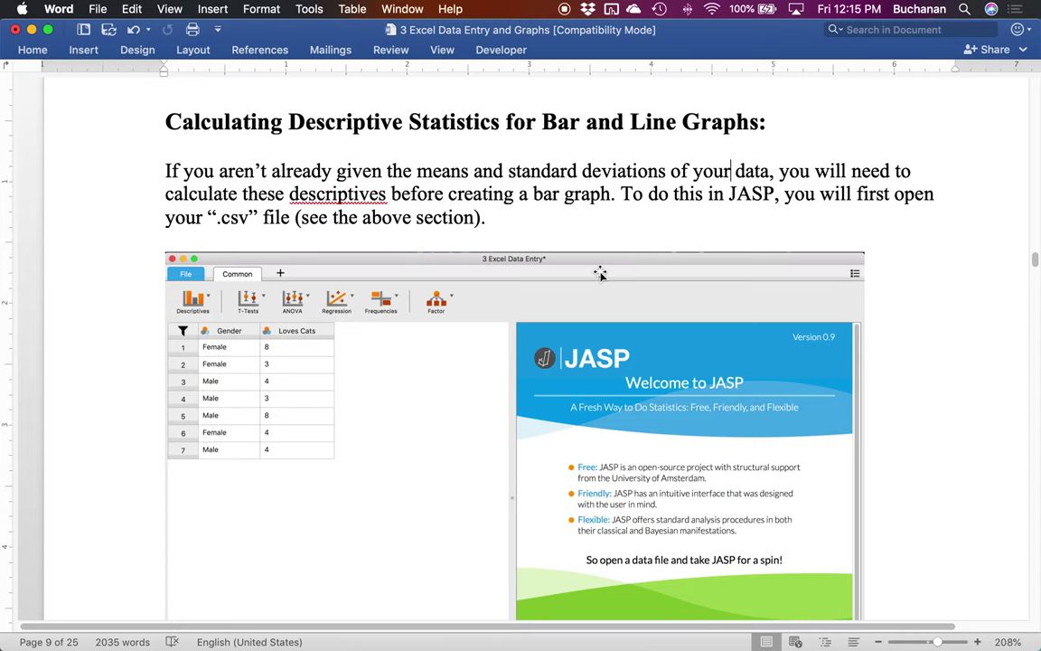
pyautogui.scroll(-5, 600, 273)
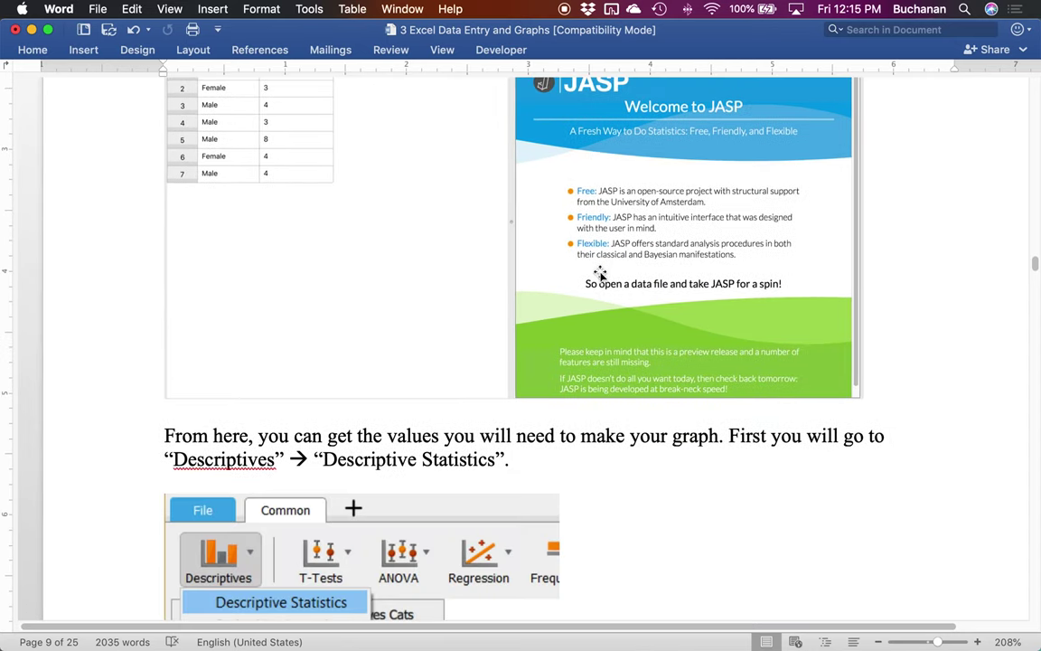
pyautogui.scroll(-5, 600, 273)
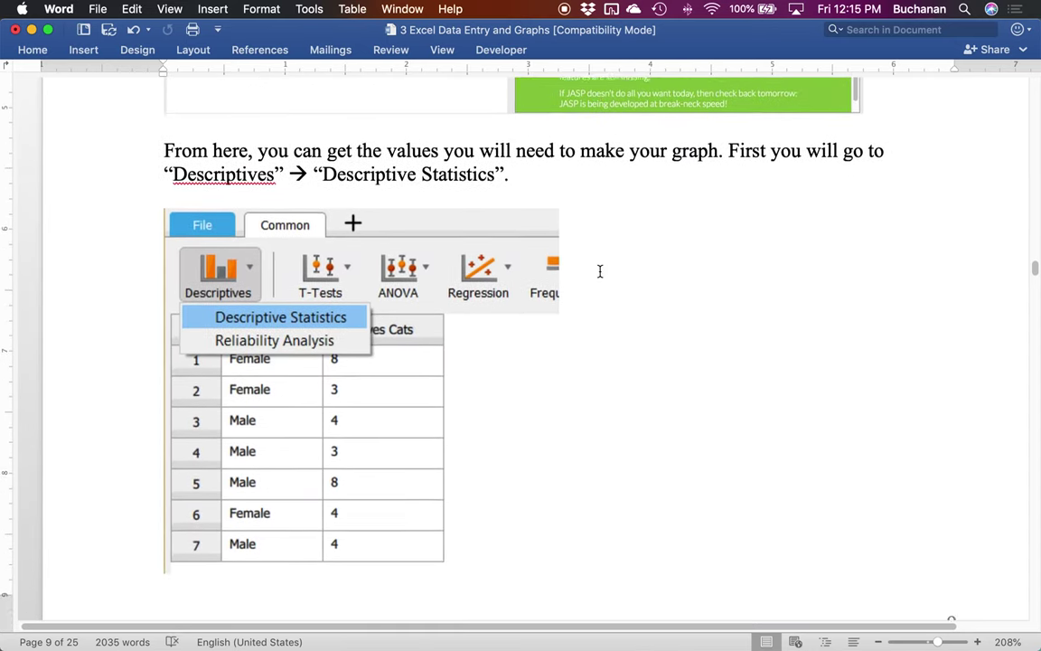
# - Run Descriptive Statistics in JASP on Loves Cats, split by Gender
pyautogui.moveTo(467, 623)
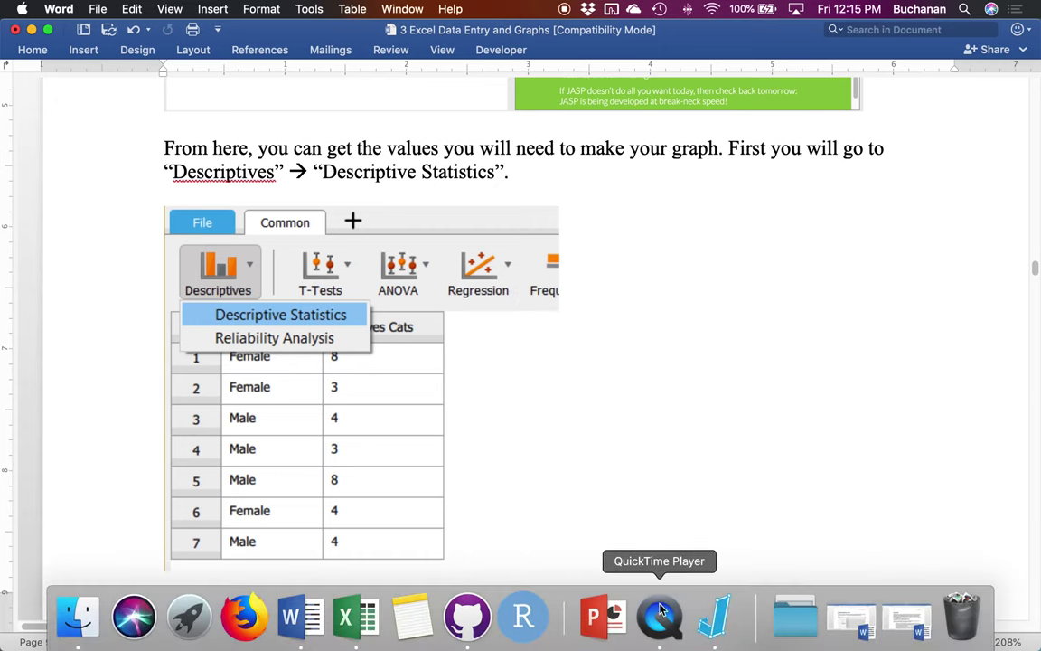
pyautogui.click(716, 622)
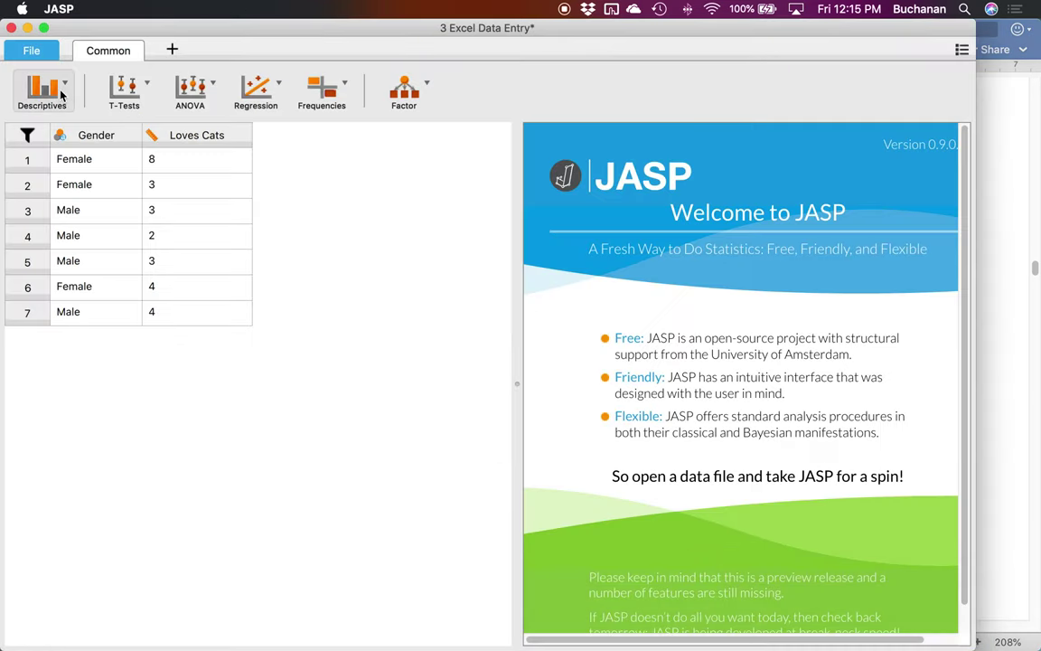
pyautogui.click(61, 94)
pyautogui.click(77, 122)
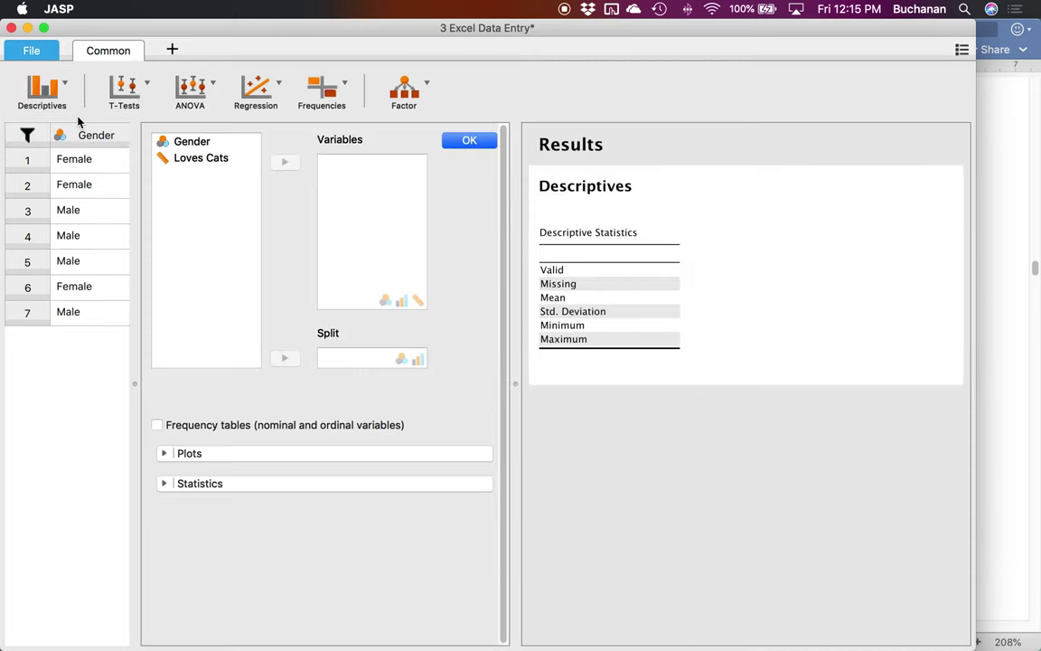
pyautogui.click(188, 158)
pyautogui.click(285, 162)
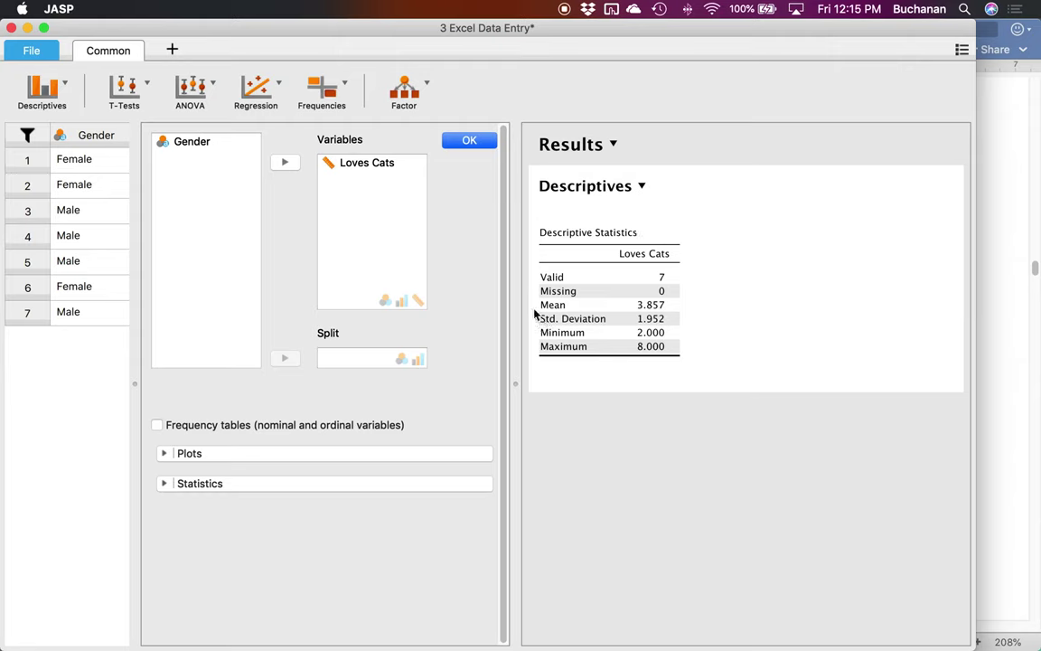
pyautogui.click(200, 140)
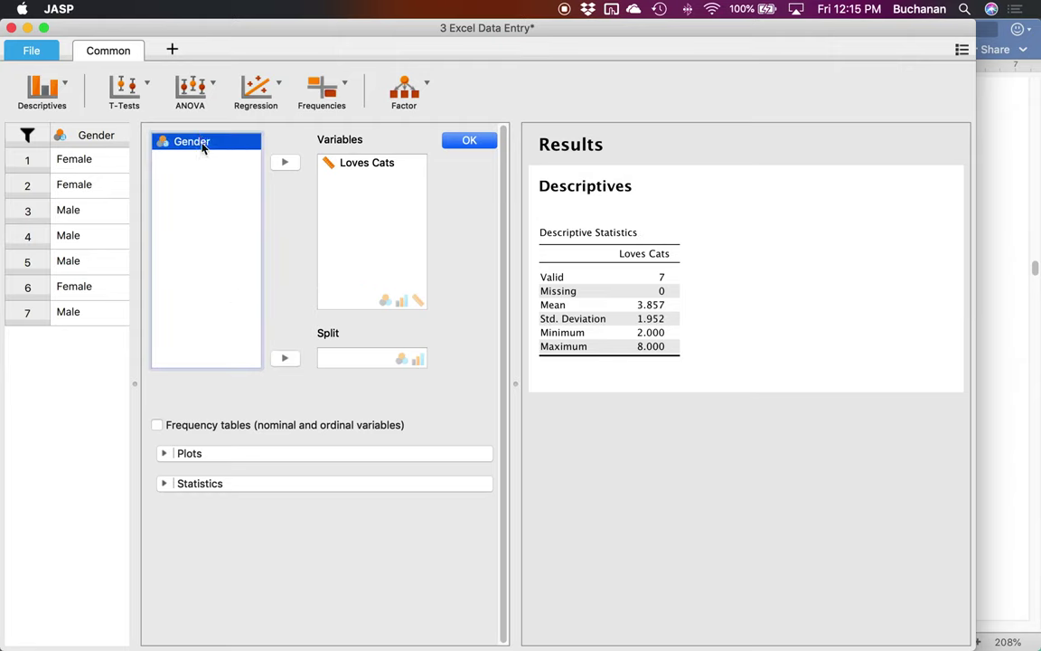
pyautogui.click(286, 358)
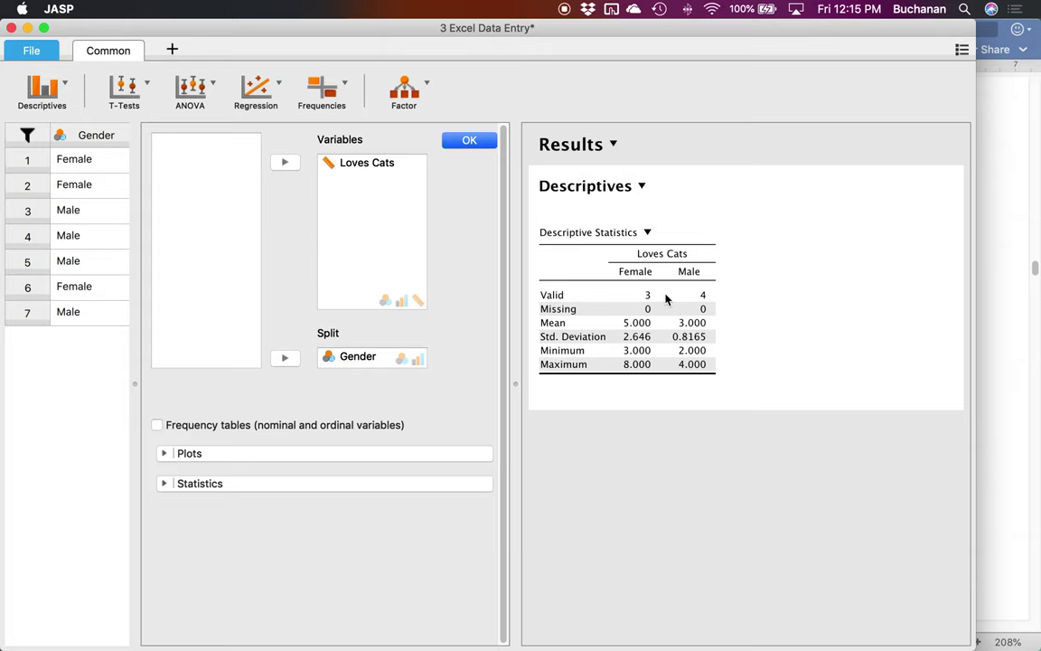
# - Copy the Loves Cats descriptives table (Female mean 5.000, Male 3.000) and switch to Excel
pyautogui.click(650, 233)
pyautogui.click(633, 252)
pyautogui.moveTo(599, 631)
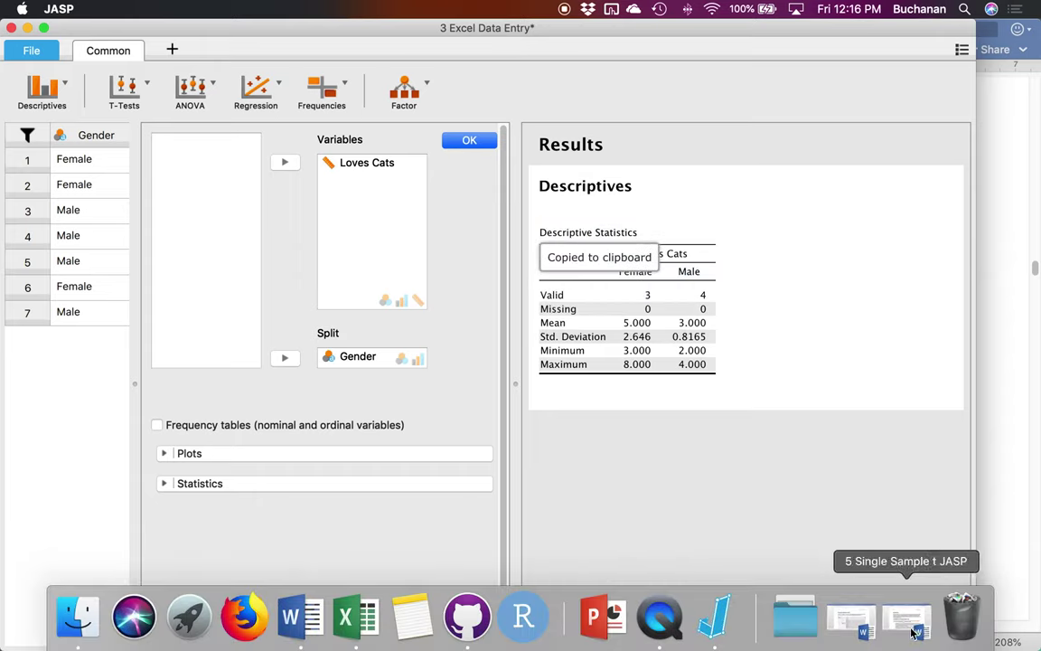
pyautogui.click(345, 622)
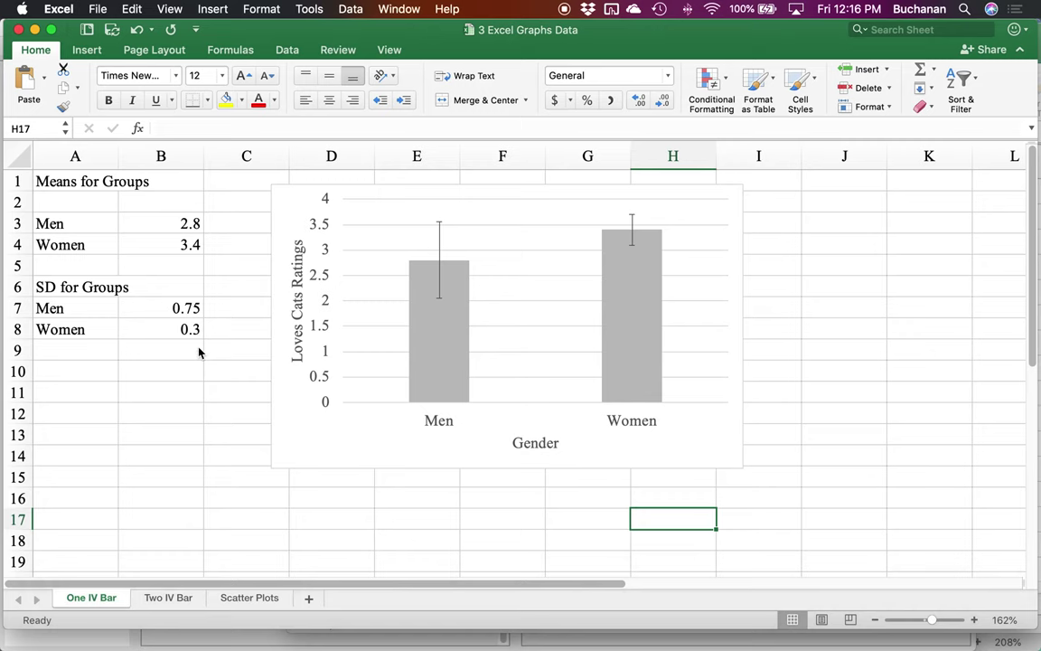
# - Paste the copied descriptives table into cell D10 of a new workbook
pyautogui.press('super+n')
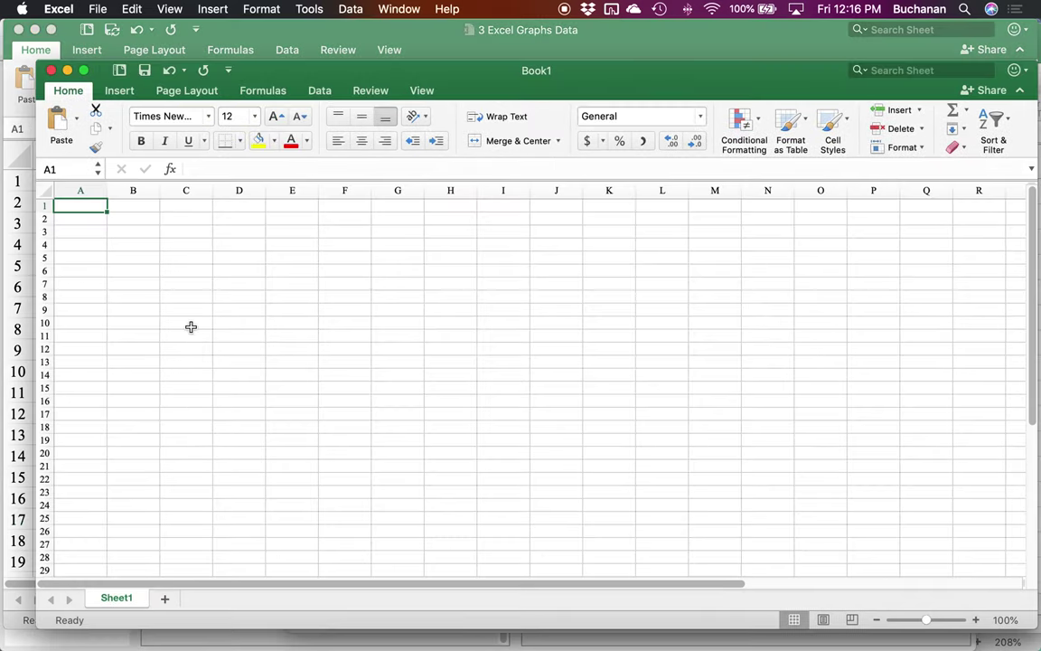
pyautogui.click(226, 321)
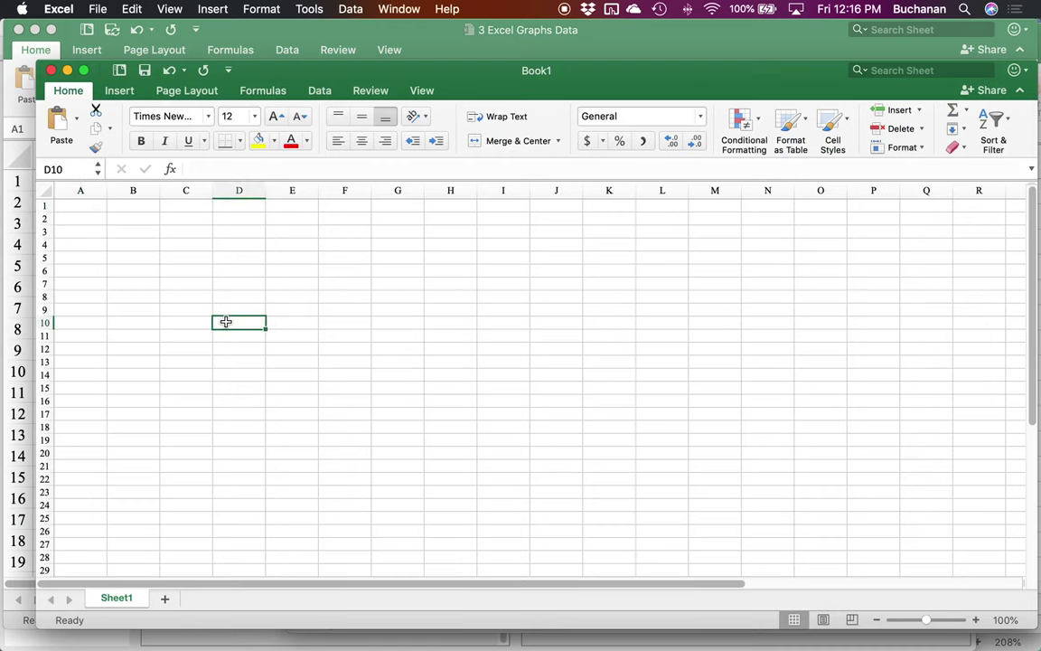
pyautogui.press('super+v')
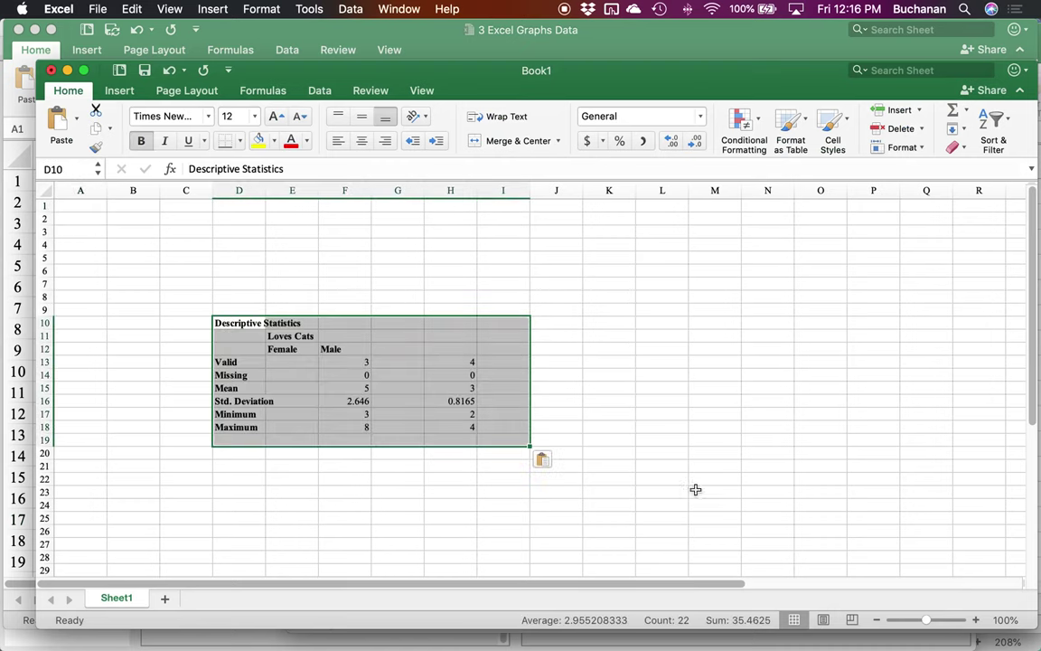
pyautogui.moveTo(926, 620); pyautogui.dragTo(933, 620)
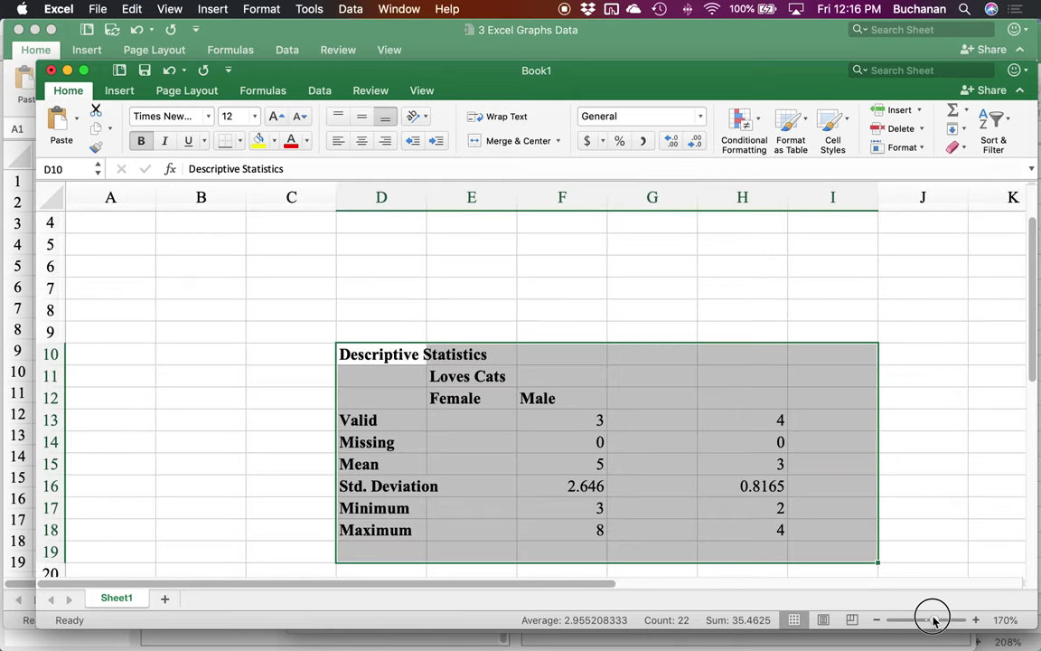
pyautogui.click(554, 423)
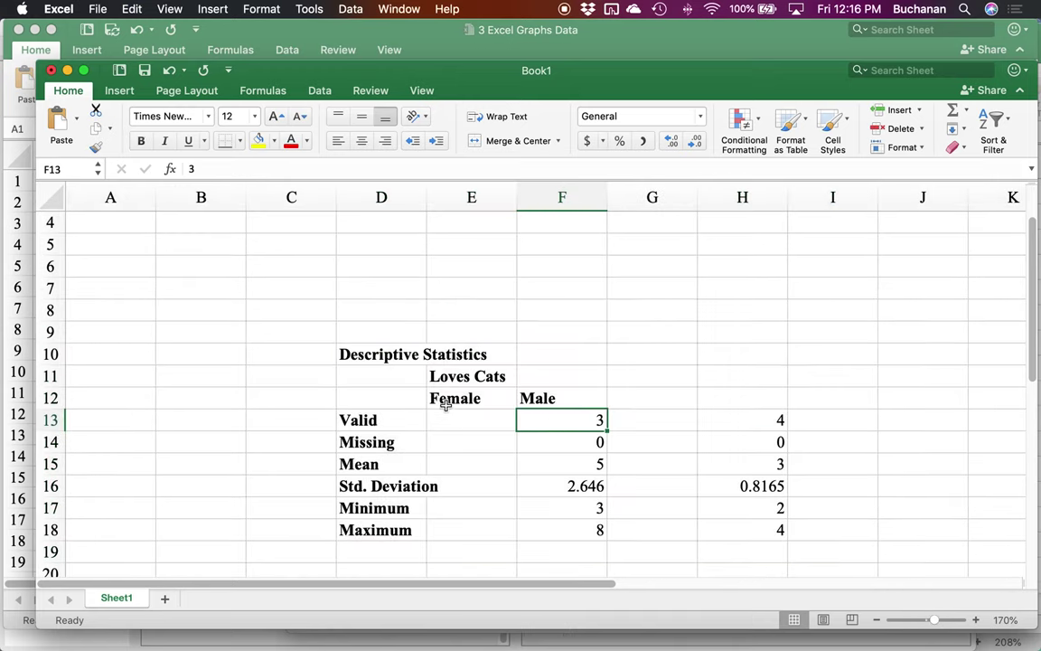
# - Move the Loves Cats, Female and Male heading labels to start at F11
pyautogui.moveTo(448, 380); pyautogui.dragTo(575, 392)
pyautogui.press('super+c')
pyautogui.click(576, 392)
pyautogui.press('super+v')
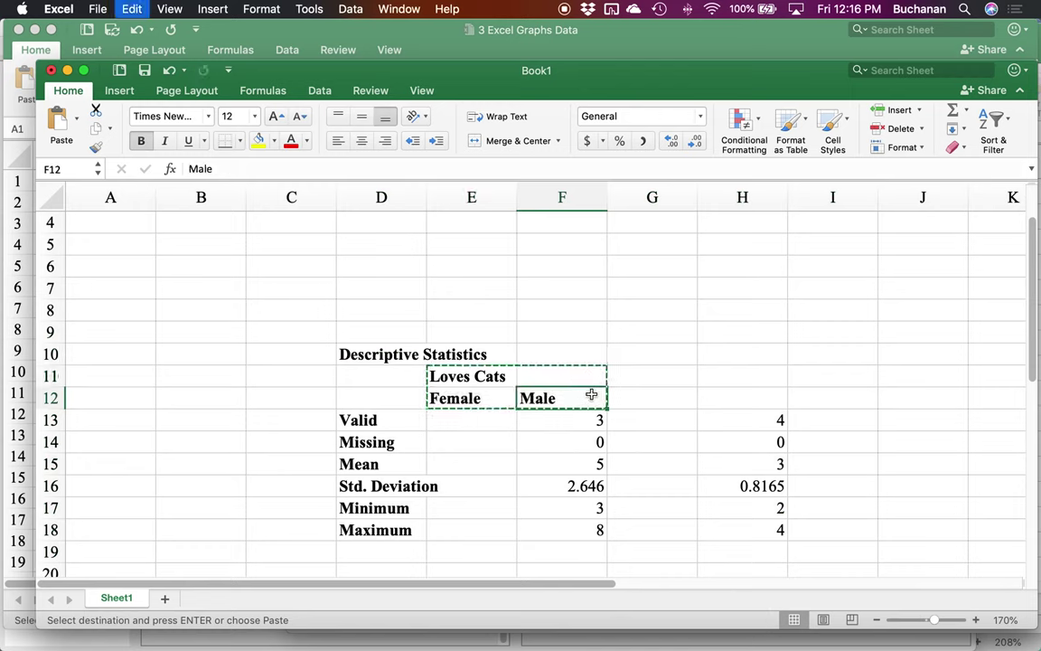
pyautogui.press('super+z')
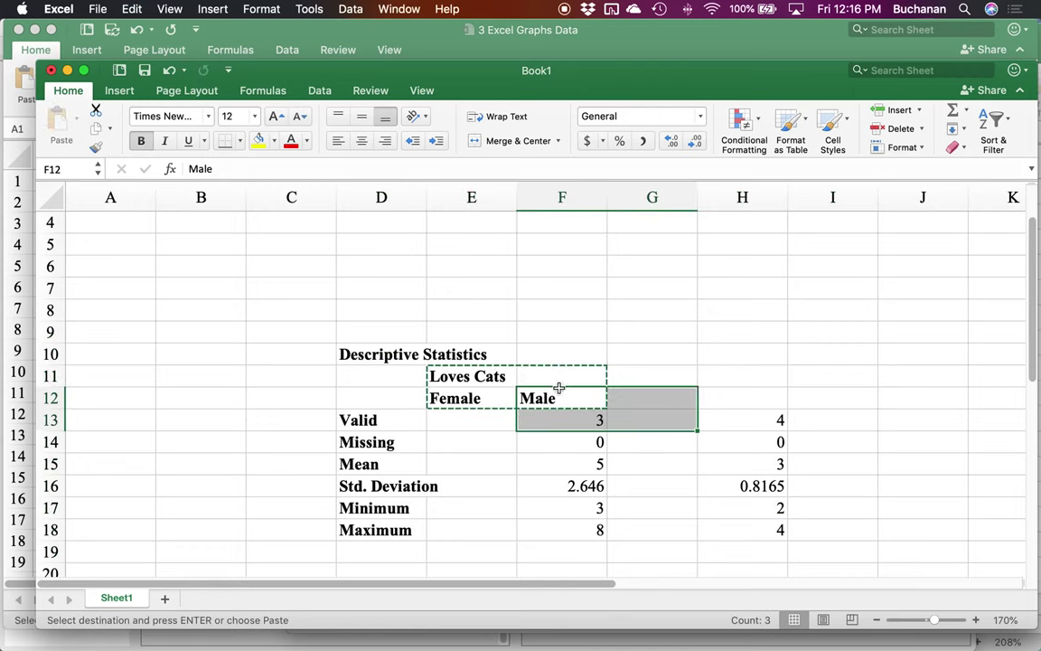
pyautogui.click(557, 390)
pyautogui.click(563, 374)
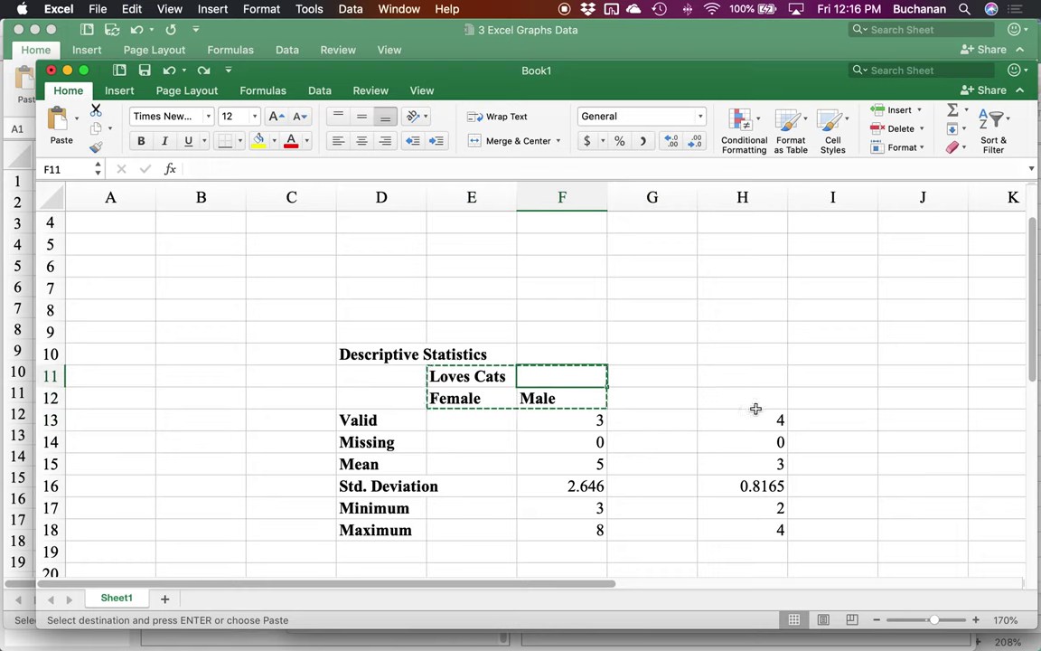
pyautogui.press('super+v')
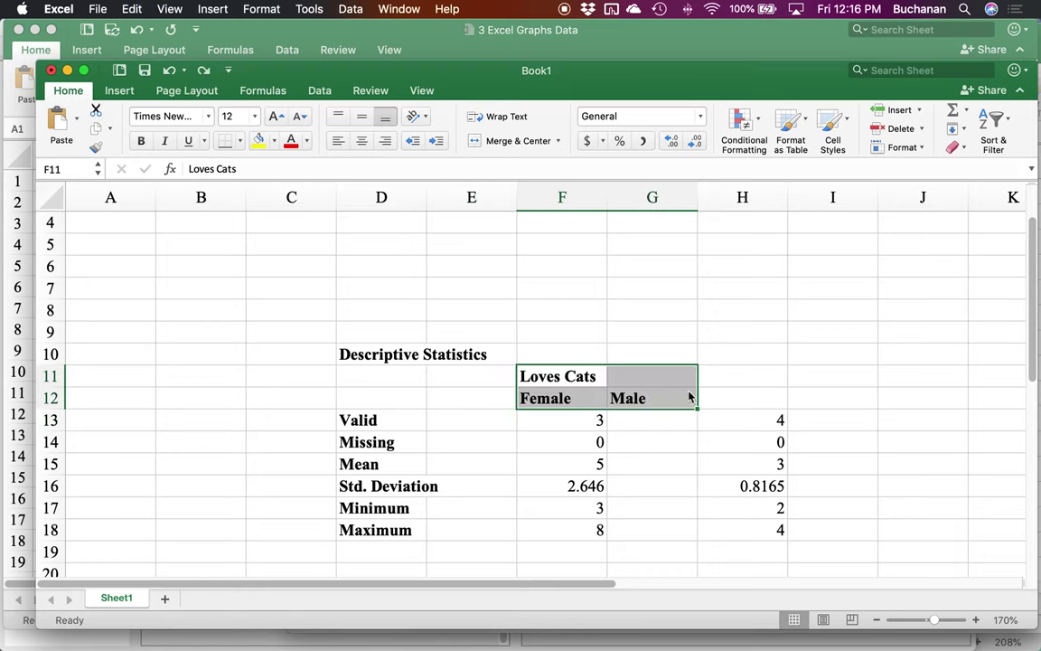
# - Move the Male values from H13:H18 to G13 so they sit beside Female
pyautogui.moveTo(750, 419); pyautogui.dragTo(736, 538)
pyautogui.press('super+x')
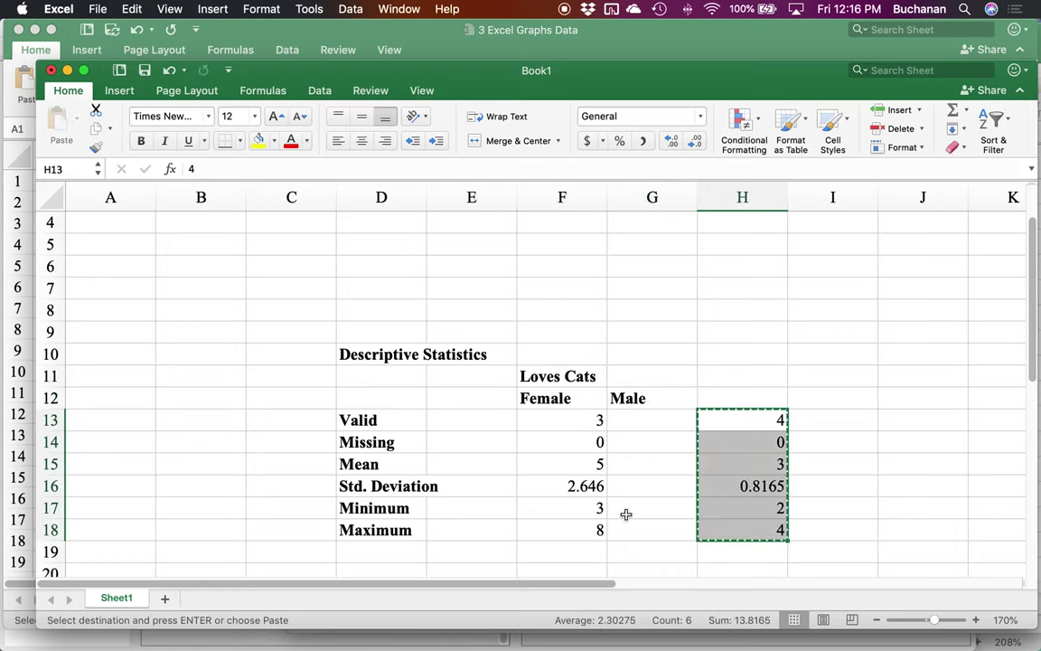
pyautogui.click(654, 420)
pyautogui.press('super+v')
pyautogui.click(708, 447)
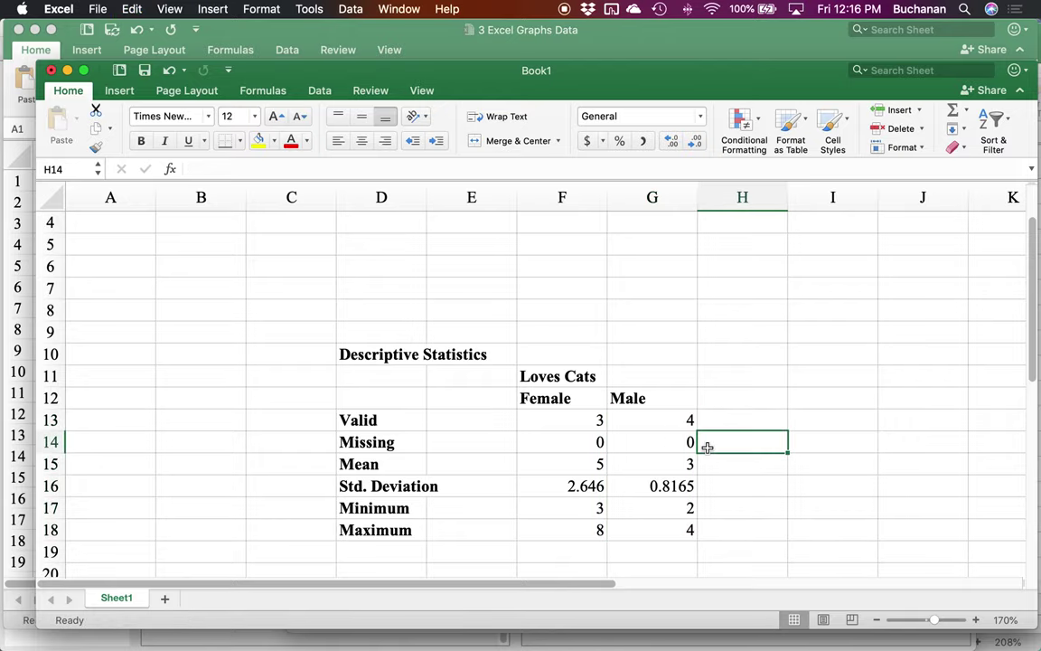
# - Read the handout to the page 10 Mean and Std. deviation tip, then return to JASP
pyautogui.hotkey('ctrl', 'Up')
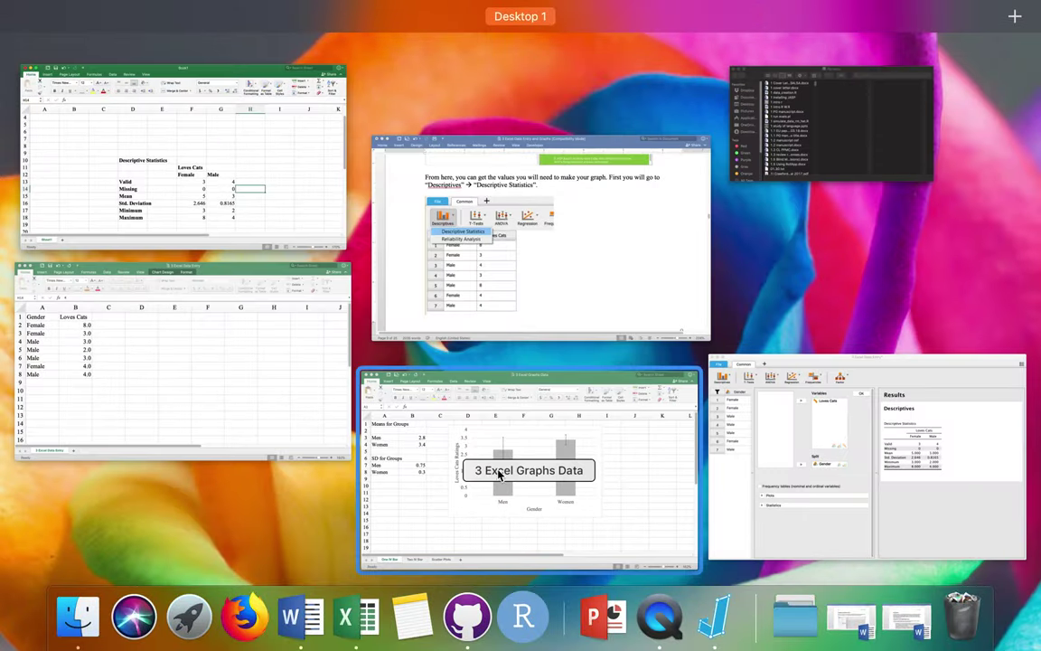
pyautogui.click(568, 255)
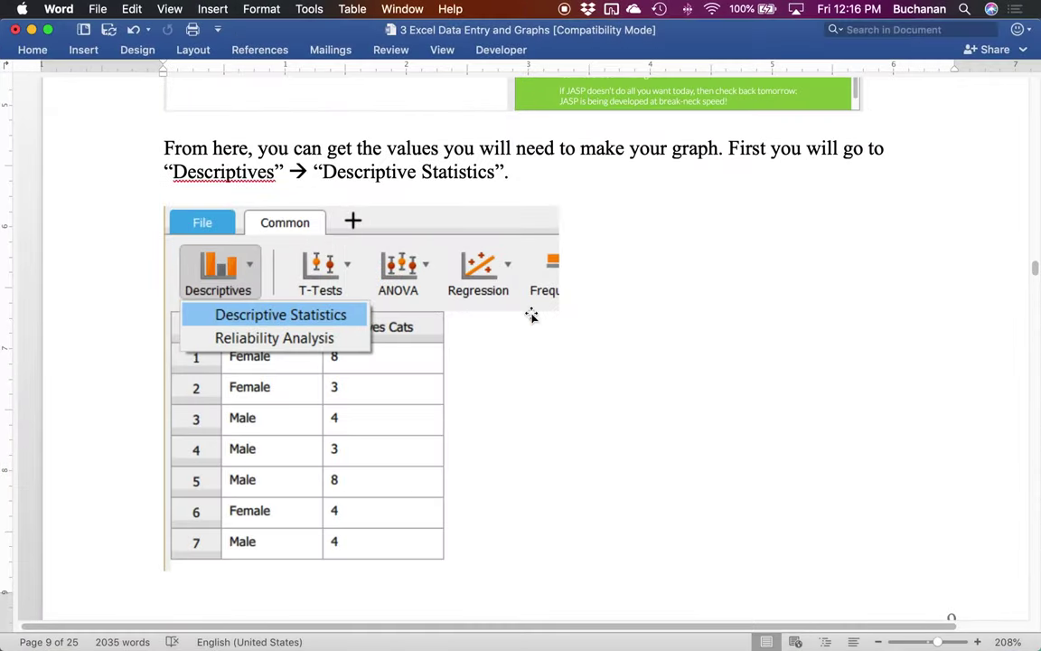
pyautogui.scroll(-5, 532, 315)
pyautogui.scroll(-8, 531, 314)
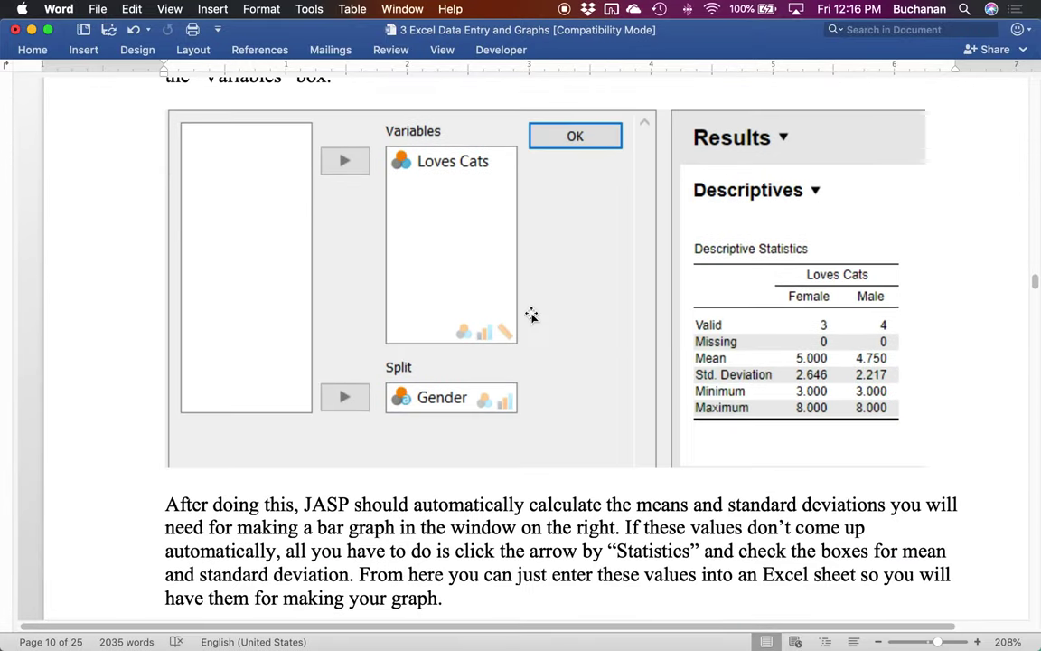
pyautogui.scroll(-6, 531, 315)
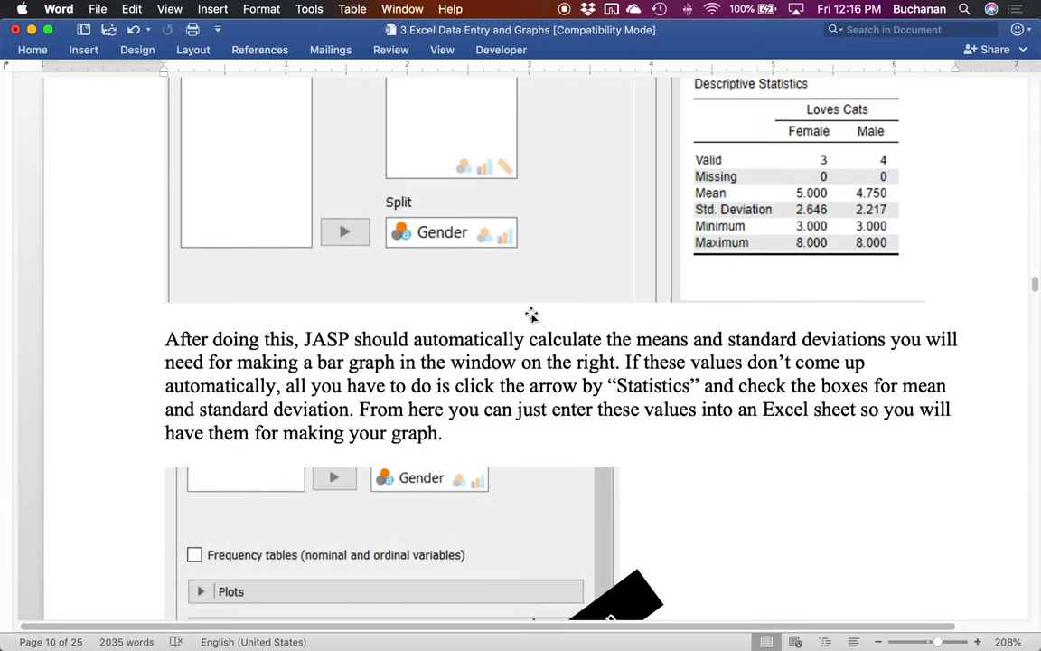
pyautogui.scroll(-3, 531, 314)
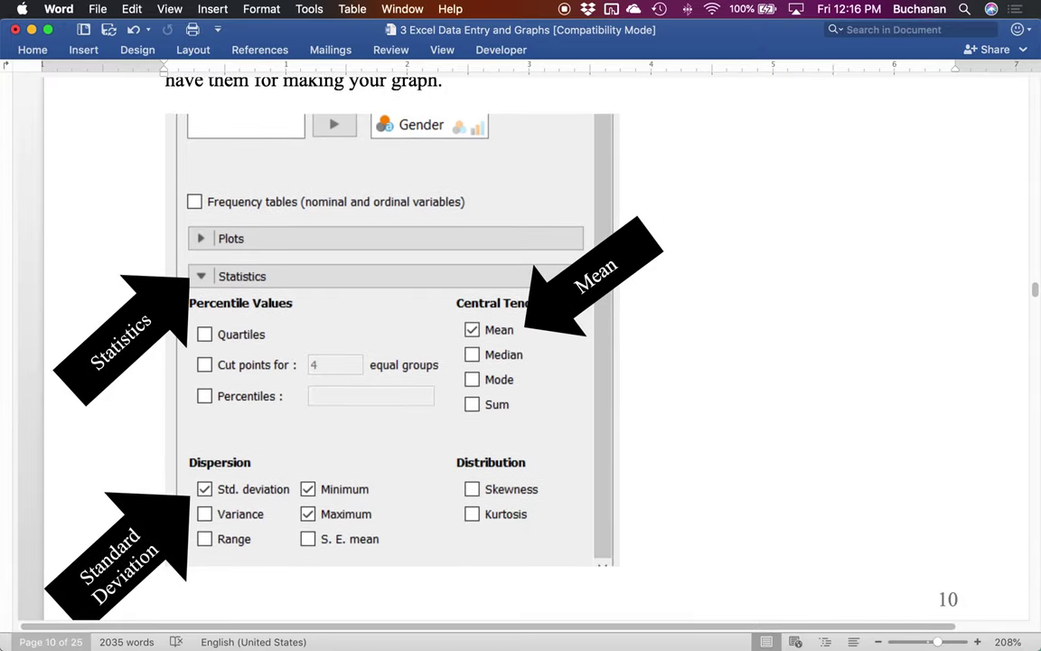
pyautogui.hotkey('ctrl', 'Up')
pyautogui.click(493, 257)
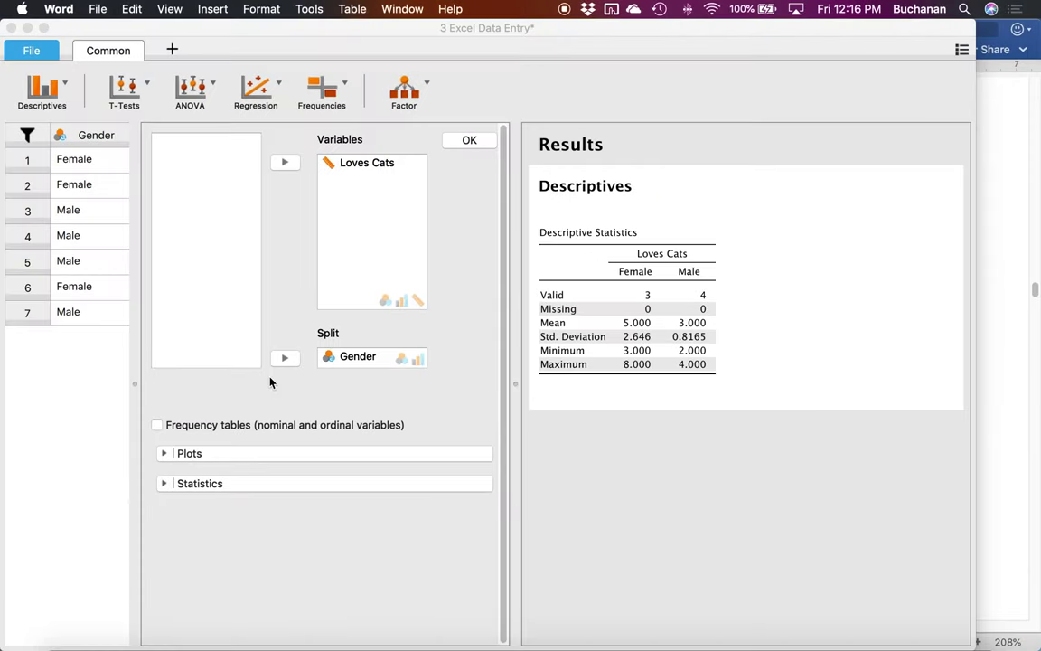
# - Tick S. E. mean so Loves Cats shows Std. Error of Mean: Female 1.528, Male 0.4082
pyautogui.click(162, 481)
pyautogui.scroll(-1, 234, 418)
pyautogui.scroll(-2, 235, 418)
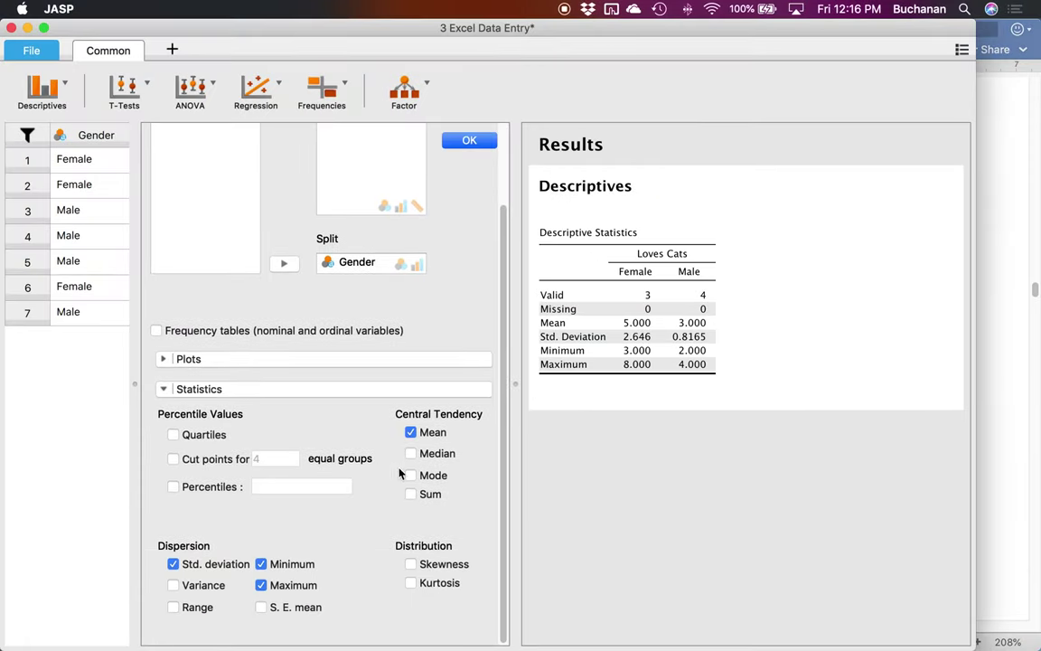
pyautogui.click(262, 608)
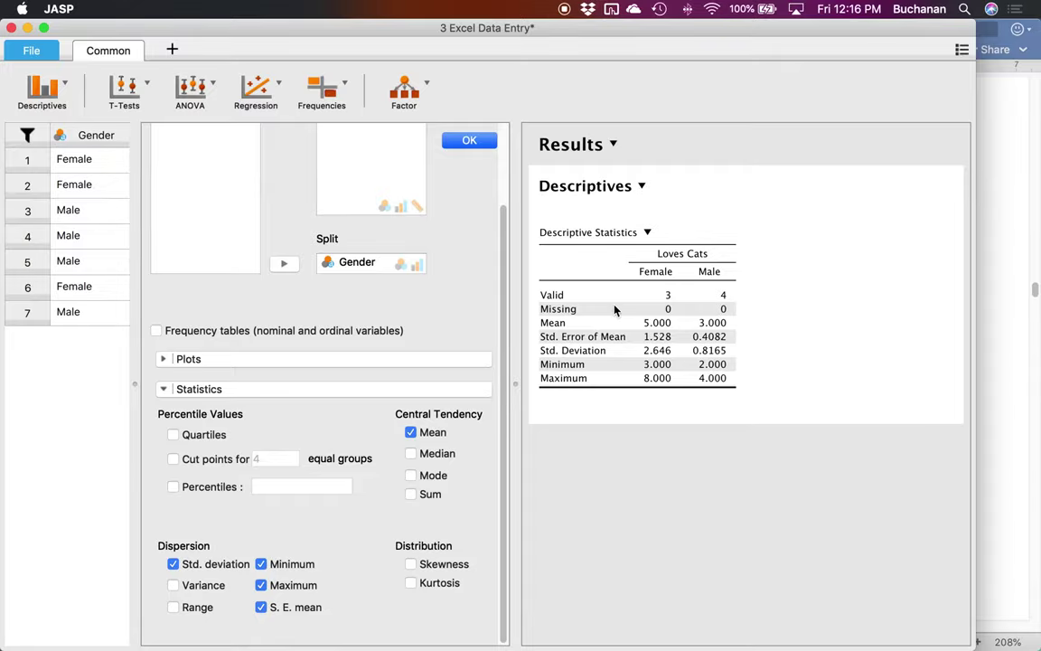
pyautogui.hotkey('ctrl', 'Up')
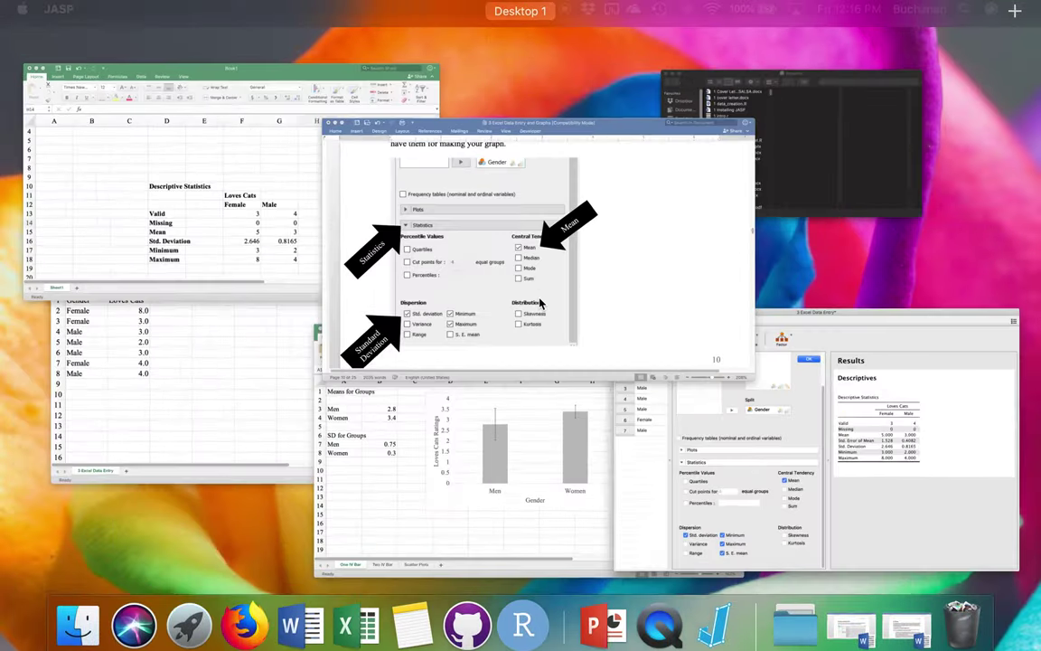
# - Scroll the Word handout to page 11's 'Bar and Line Graphs in Excel' section (means 2.8/3.4)
pyautogui.click(539, 304)
pyautogui.scroll(-10, 528, 331)
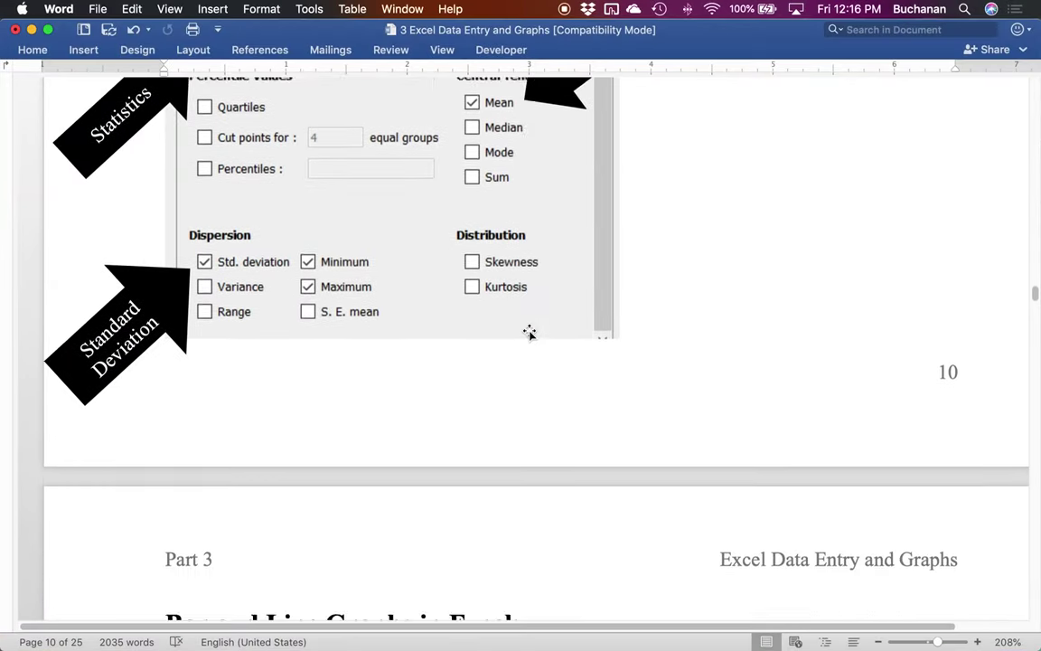
pyautogui.scroll(-2, 529, 331)
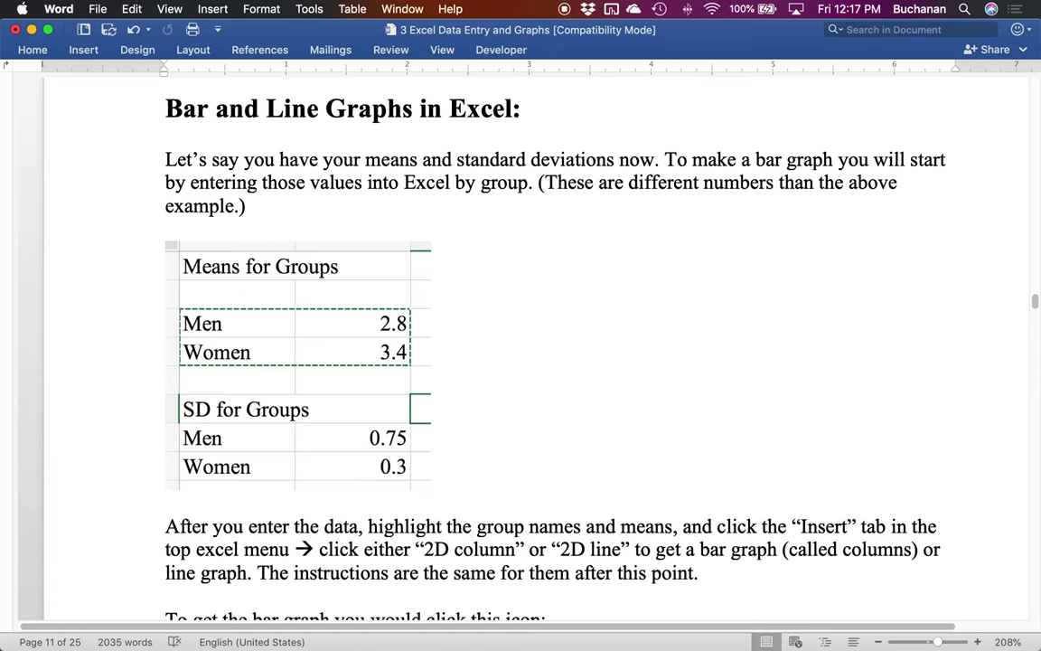
pyautogui.hotkey('ctrl', 'Up')
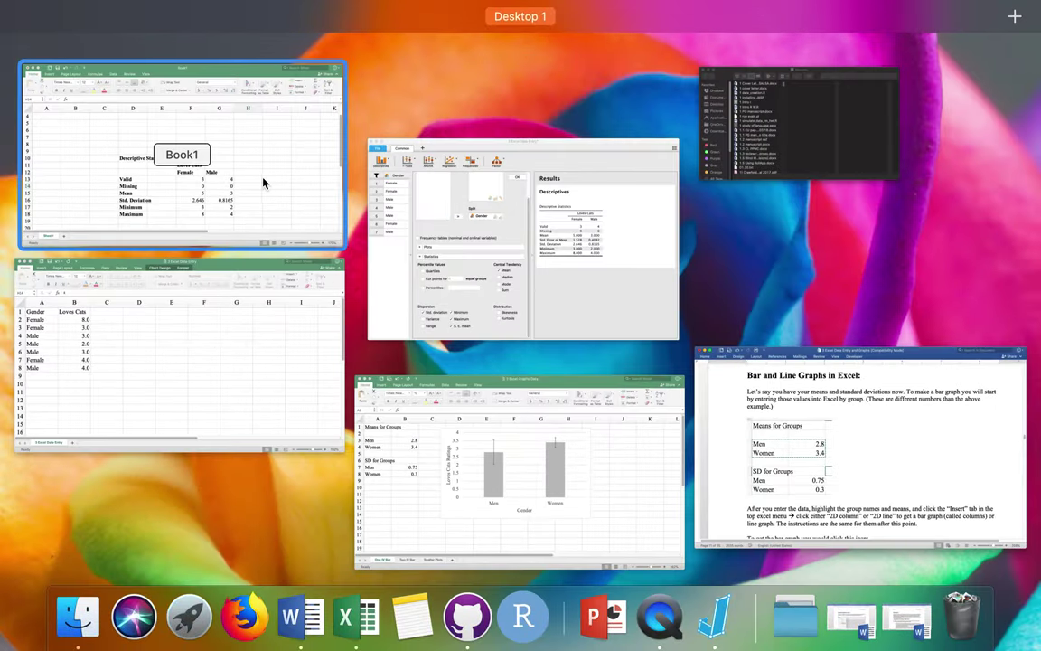
# - Select Book1's Mean and SD values in F15:G16, then return to 3 Excel Graphs Data
pyautogui.click(432, 447)
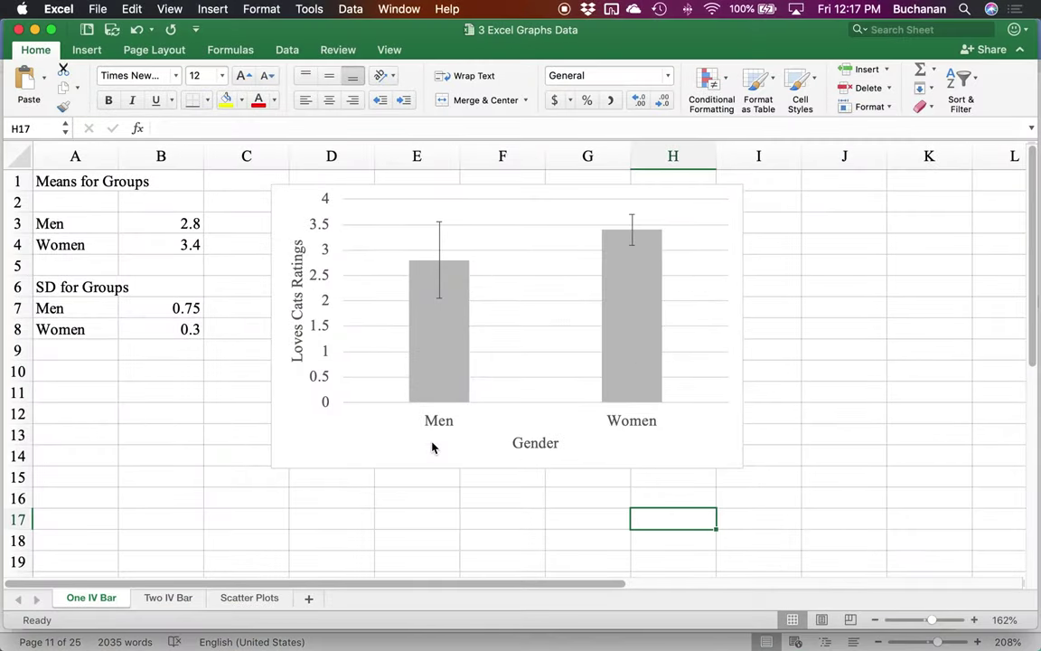
pyautogui.hotkey('ctrl', 'Up')
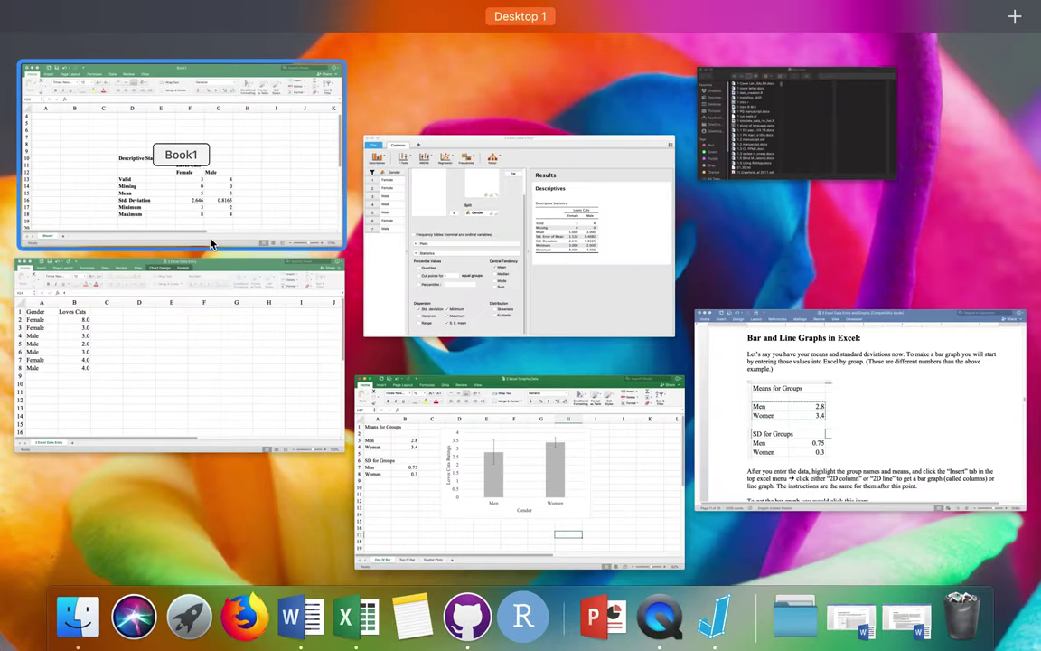
pyautogui.click(210, 241)
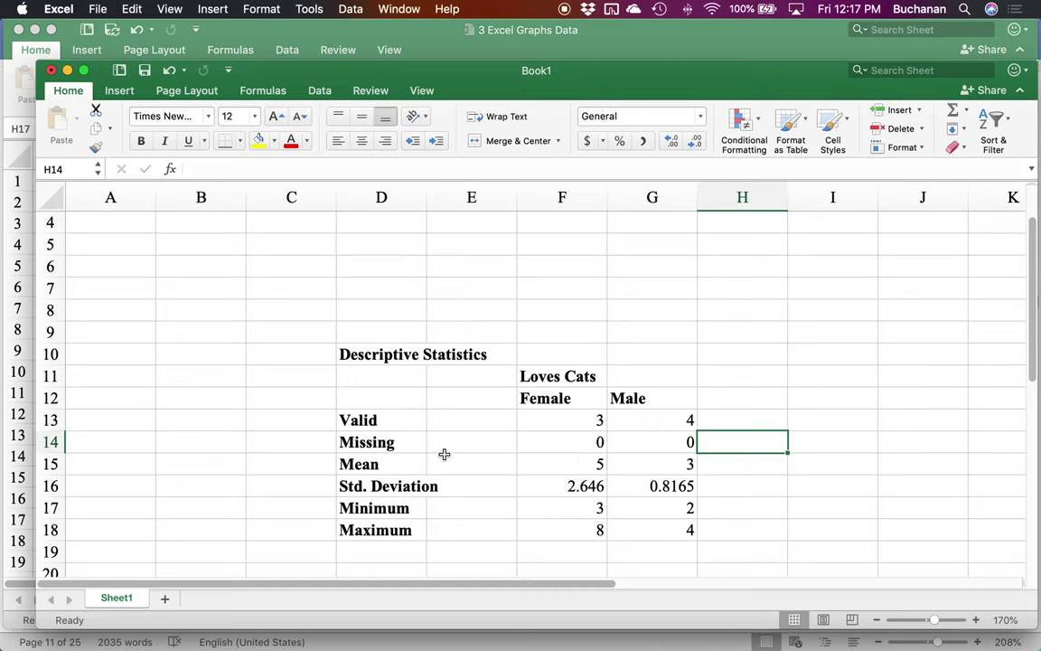
pyautogui.moveTo(553, 460); pyautogui.dragTo(682, 485)
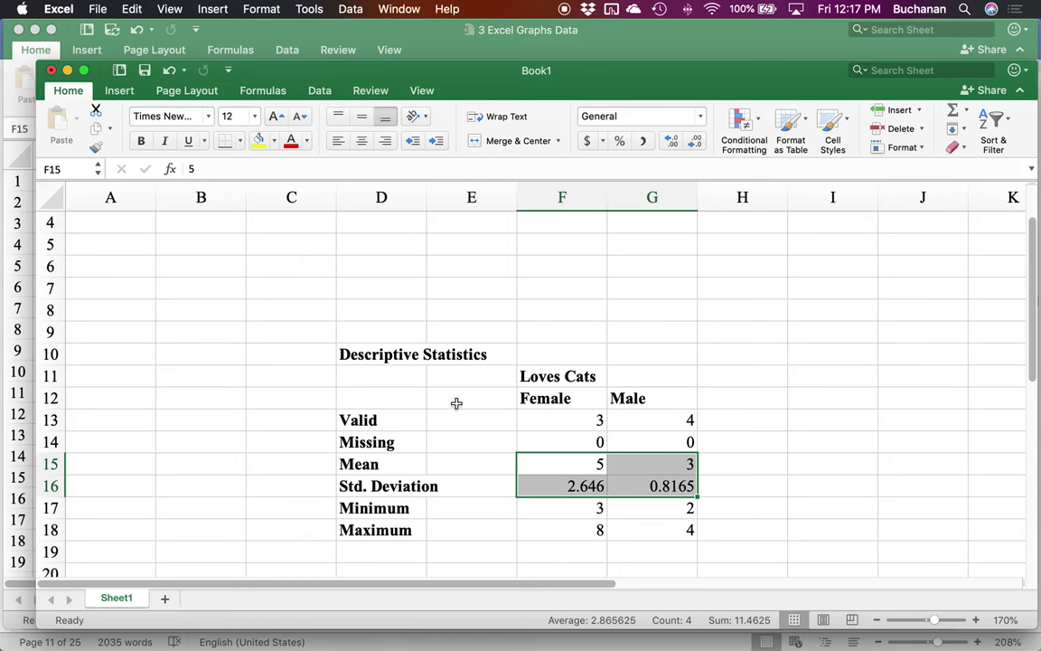
pyautogui.click(478, 22)
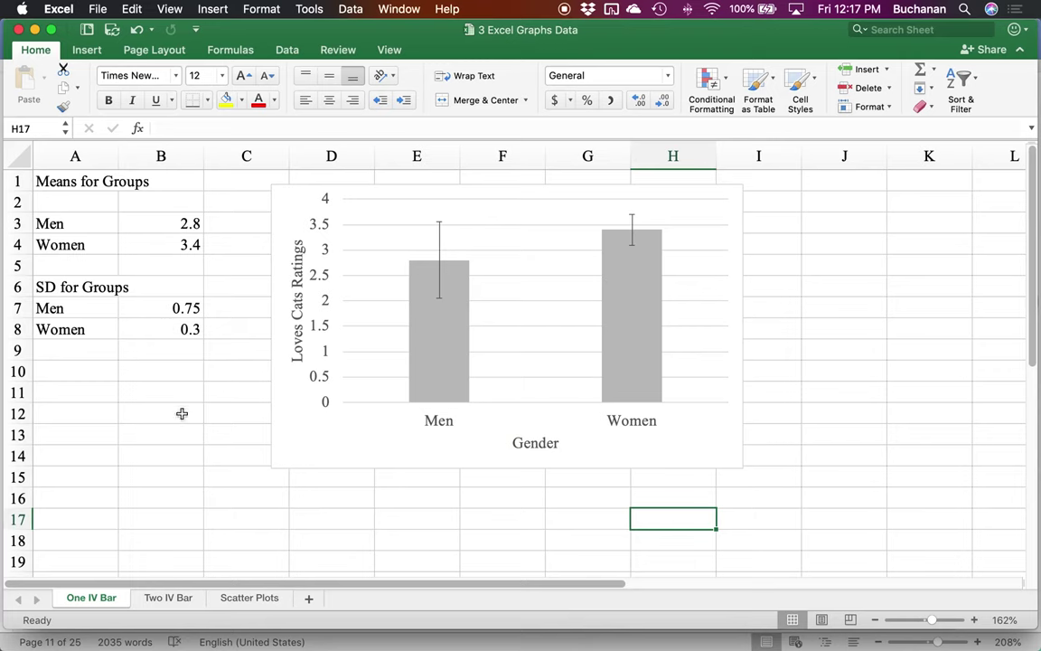
# - Close Book1 with Don't Save, then select the Men and Women means in A3:B4
pyautogui.hotkey('ctrl', 'Up')
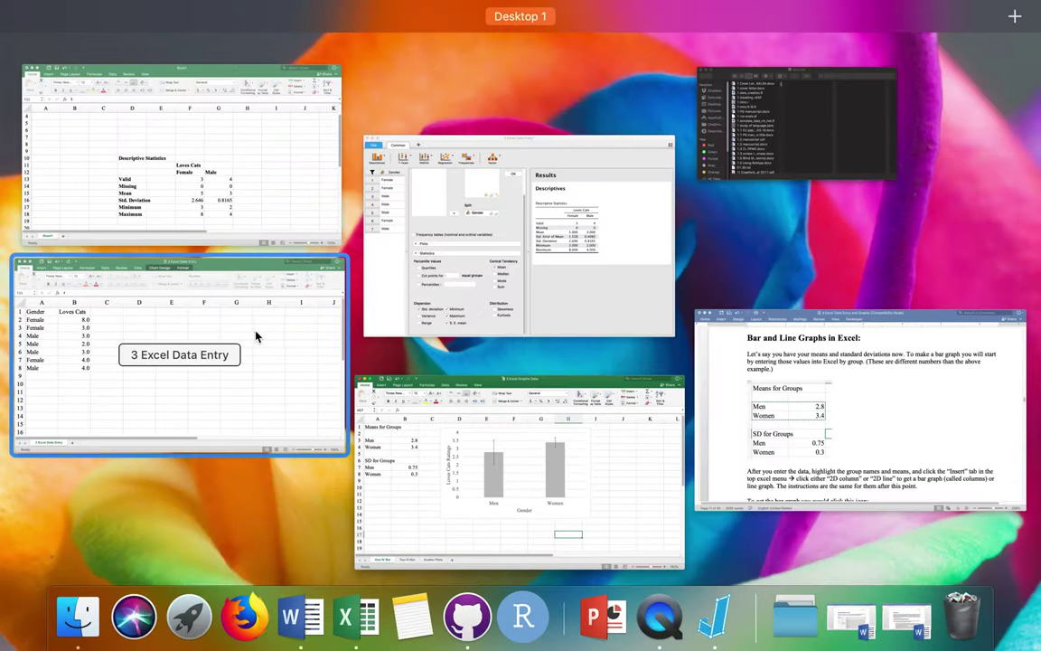
pyautogui.click(233, 321)
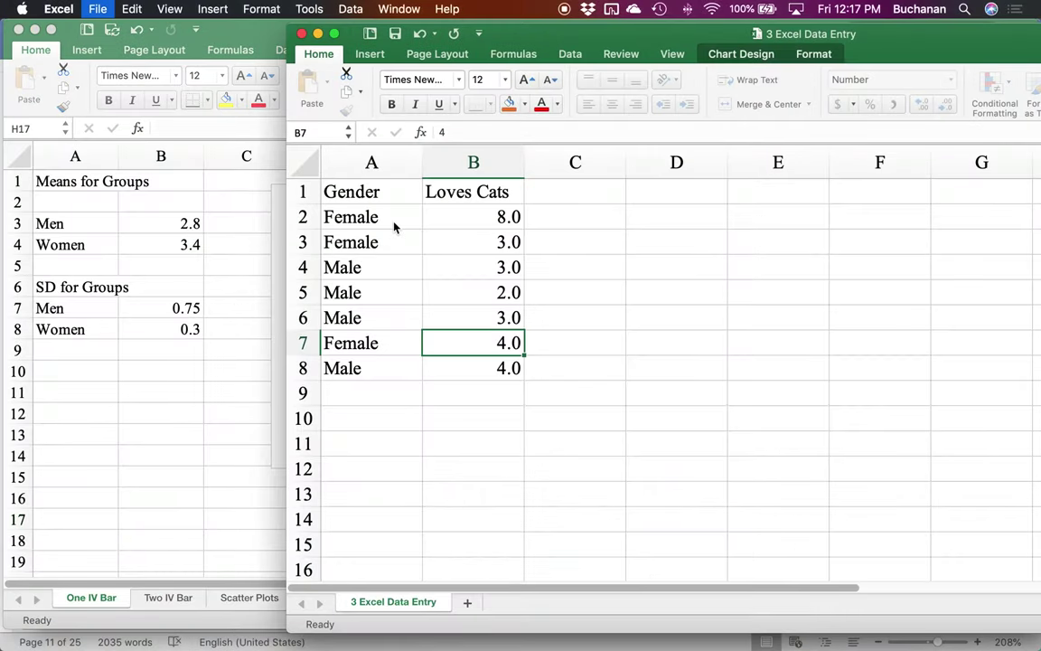
pyautogui.press('super+grave')
pyautogui.hotkey('ctrl', 'Up')
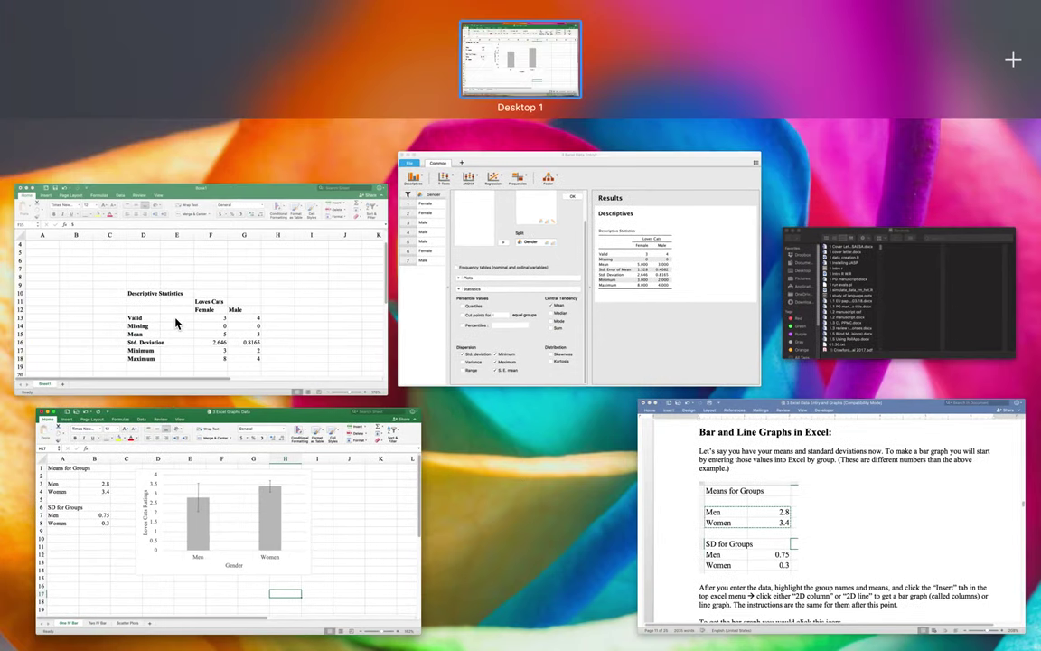
pyautogui.click(256, 263)
pyautogui.press('super+w')
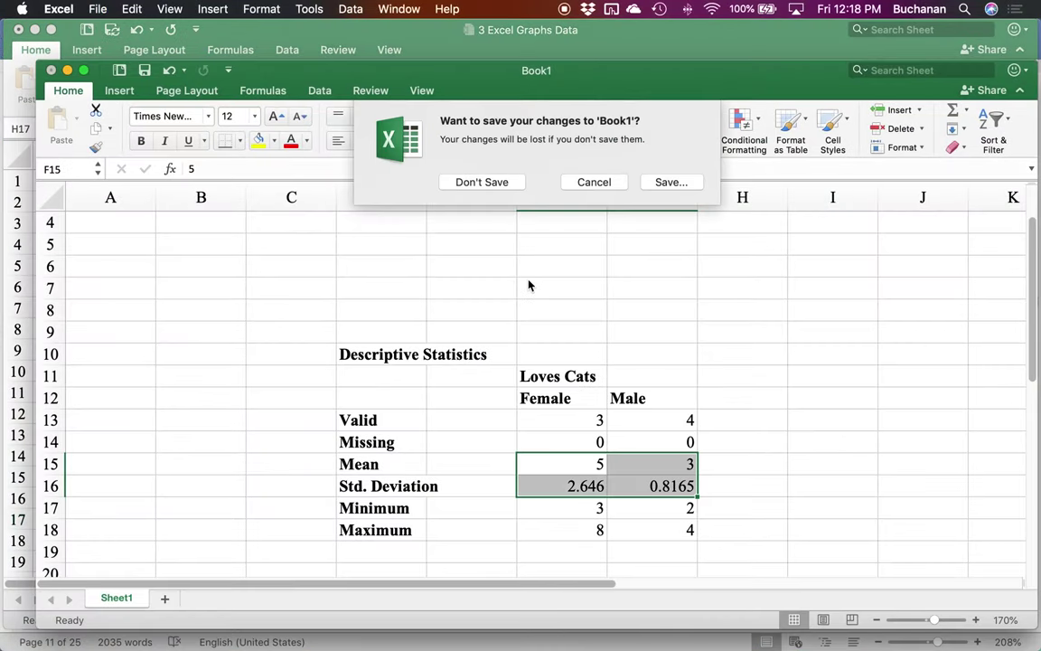
pyautogui.click(506, 184)
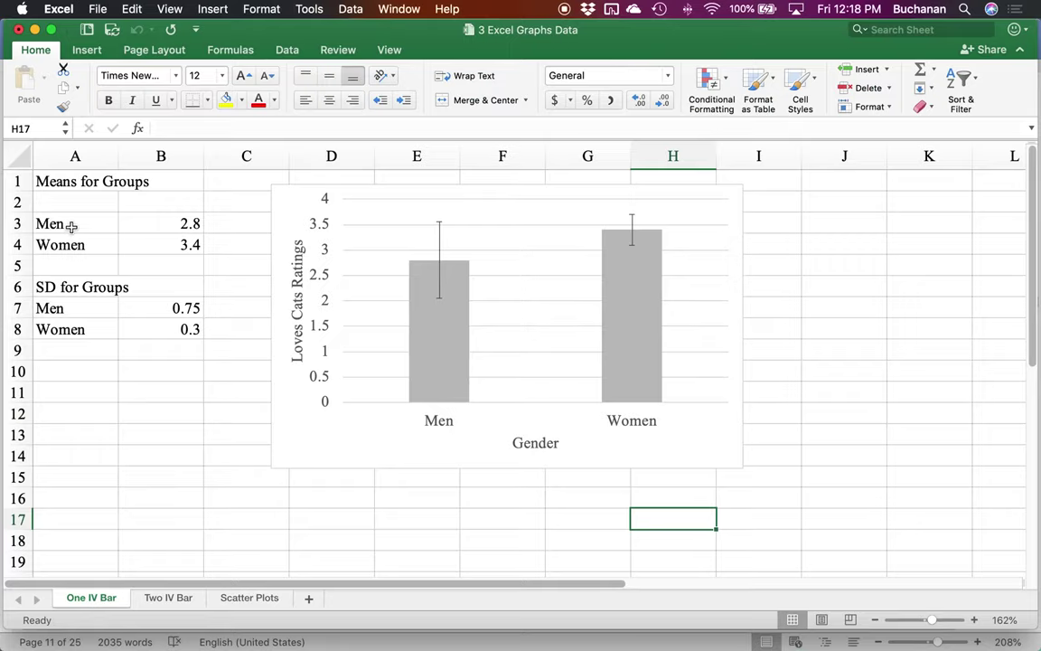
pyautogui.moveTo(65, 222); pyautogui.dragTo(144, 243)
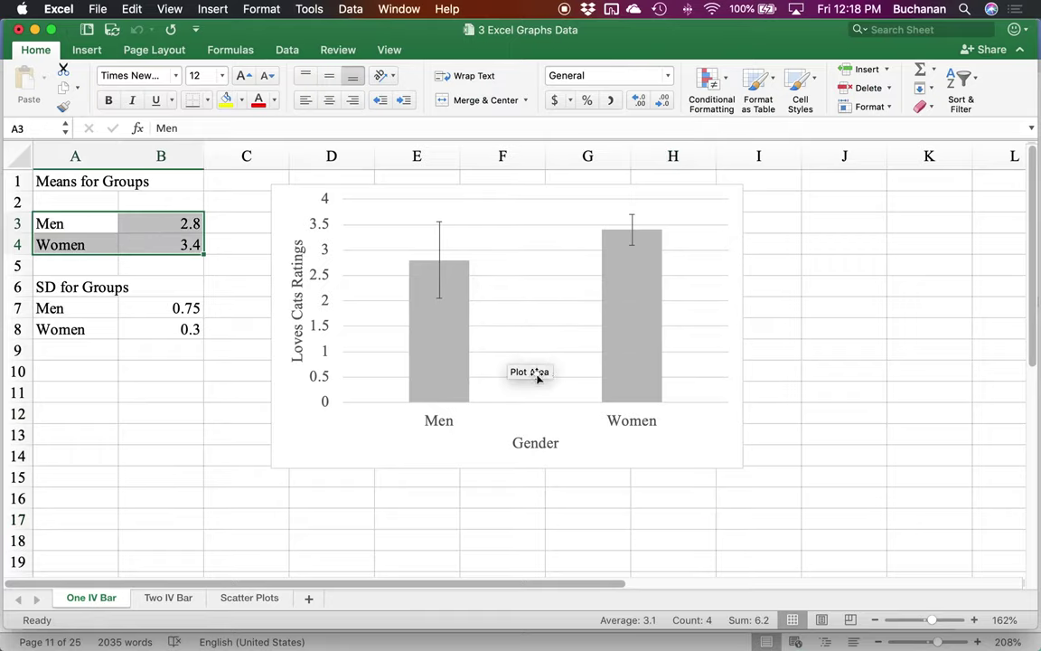
pyautogui.hotkey('ctrl', 'Up')
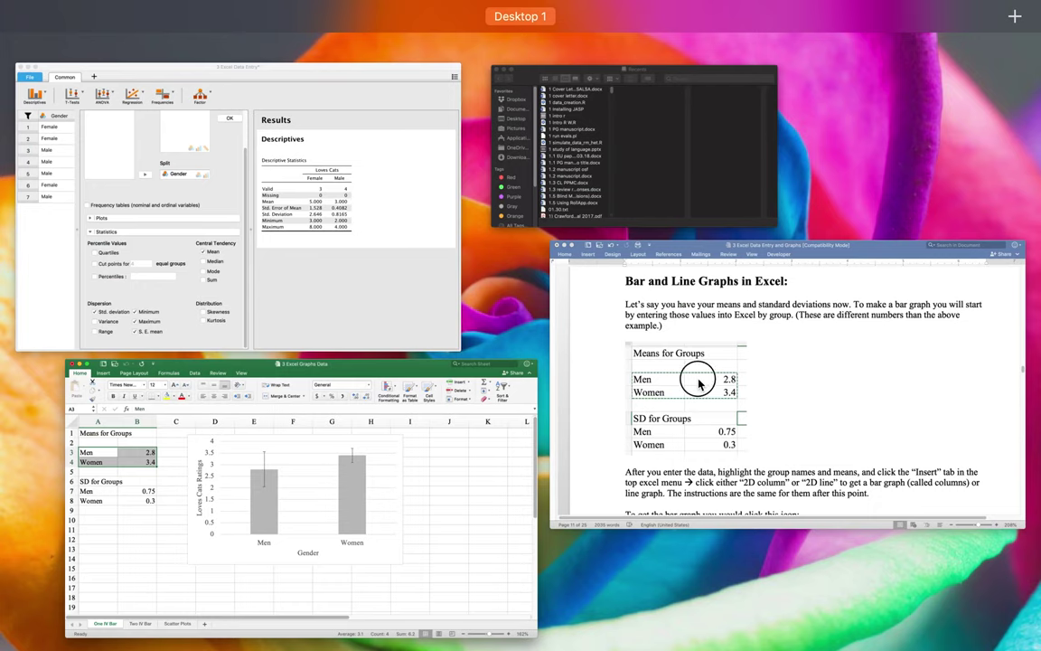
# - Scroll the Word handout to page 11's Insert tab / 2-D Column chart steps
pyautogui.click(698, 384)
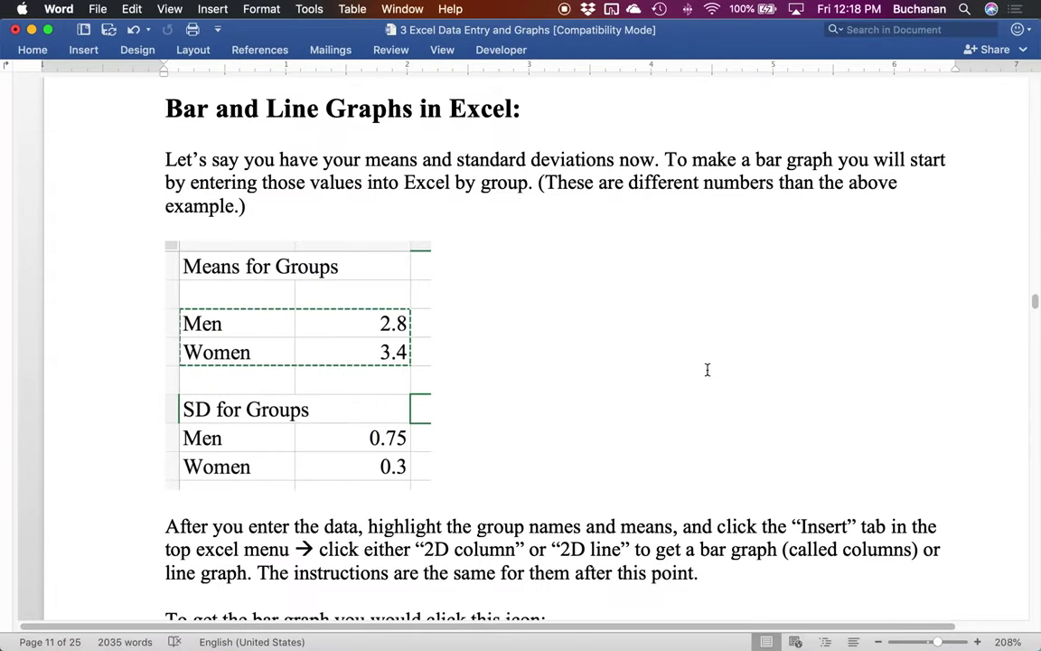
pyautogui.scroll(-6, 708, 369)
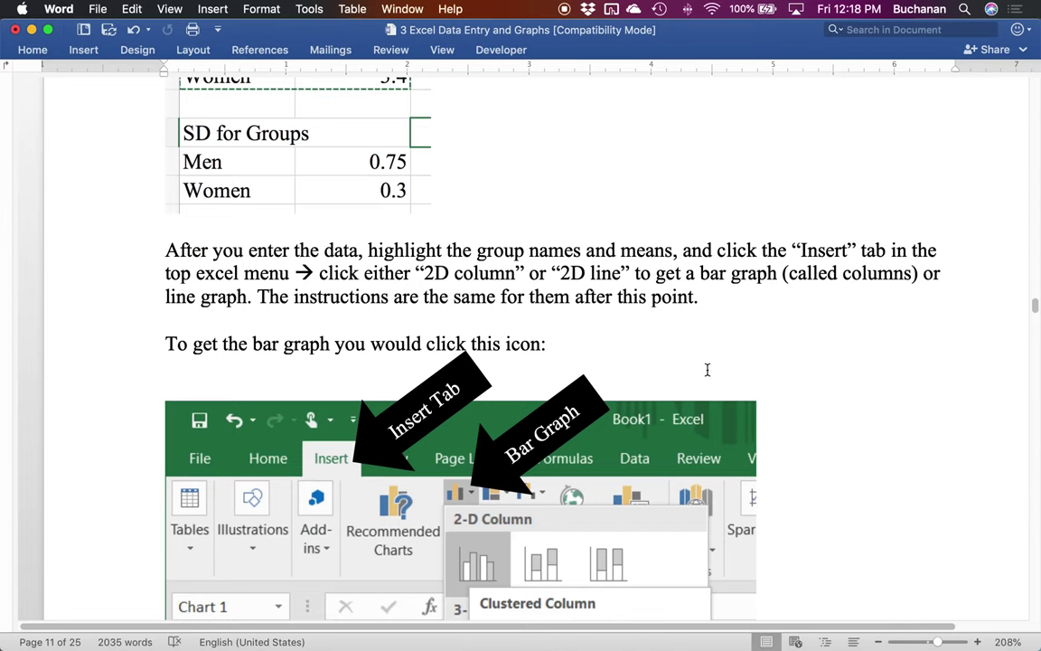
pyautogui.scroll(-5, 707, 369)
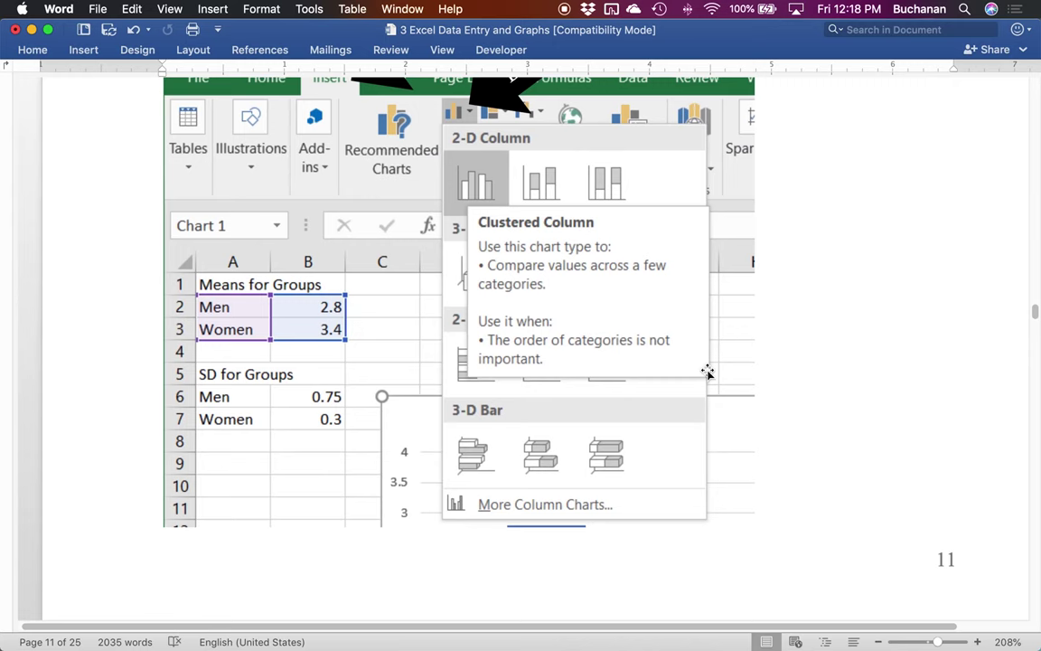
pyautogui.scroll(2, 706, 372)
pyautogui.hotkey('ctrl', 'Up')
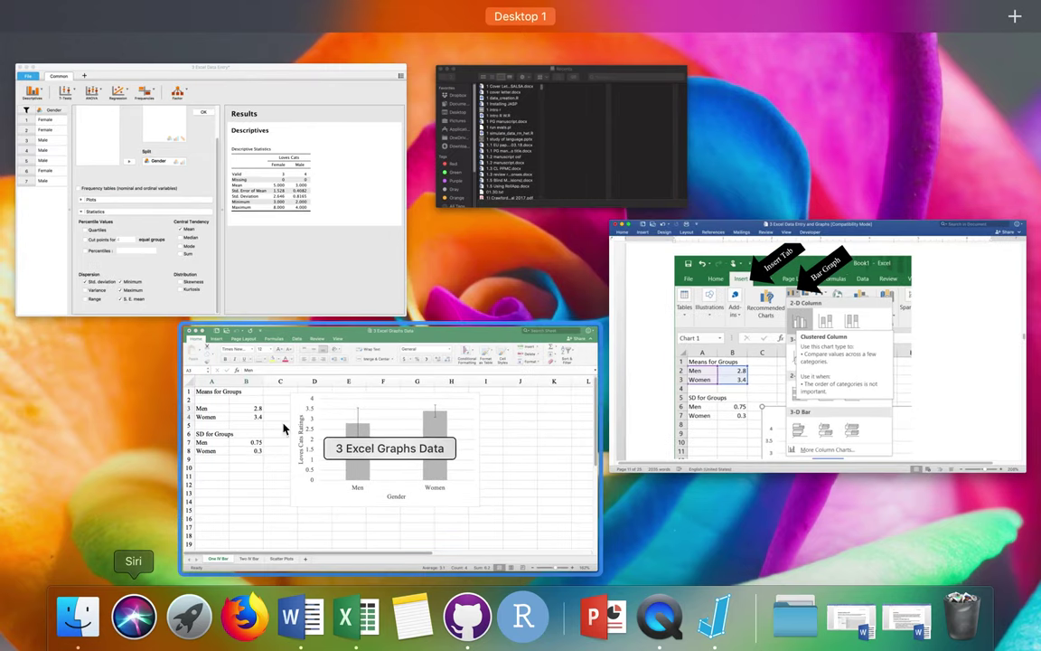
# - Shift the existing bar chart right to about columns G–L
pyautogui.click(295, 422)
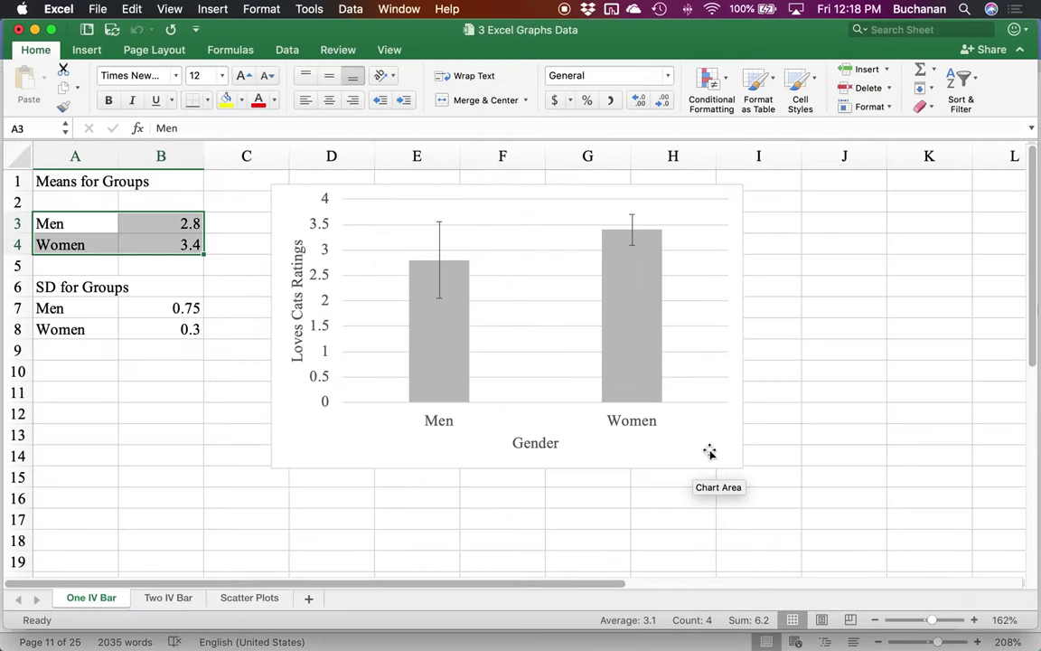
pyautogui.moveTo(709, 452); pyautogui.dragTo(968, 487)
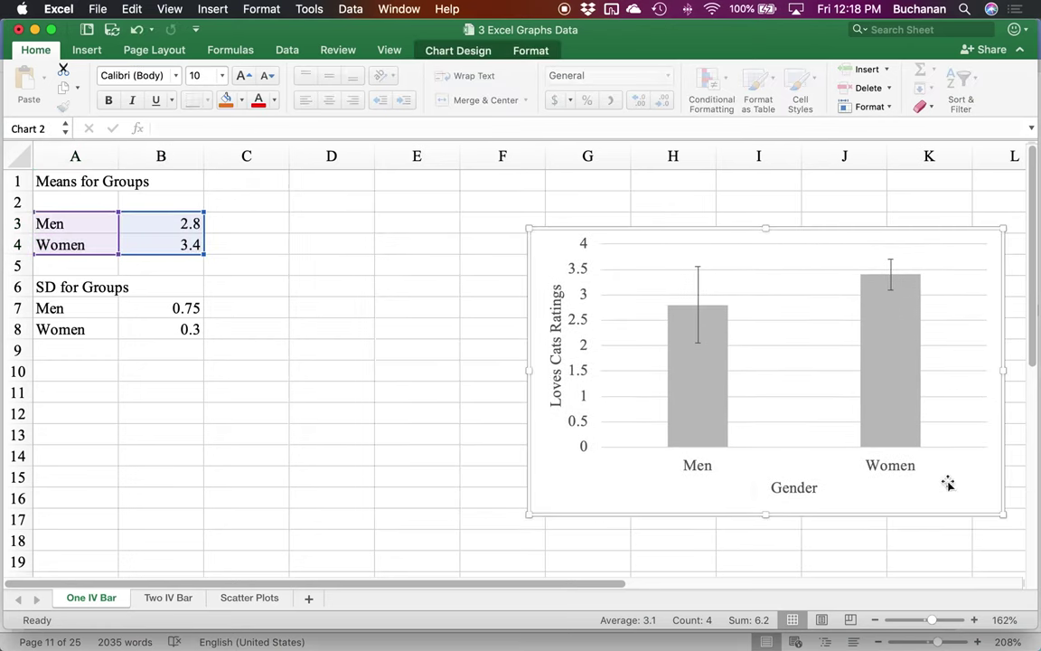
pyautogui.click(495, 553)
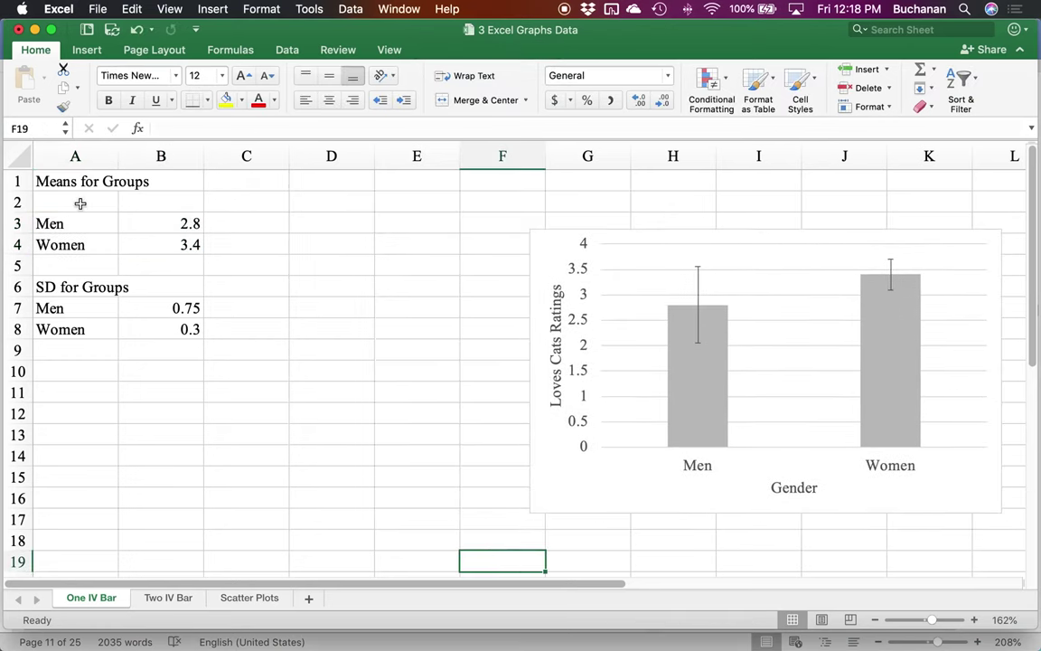
# - Insert a clustered column chart of the Men and Women means in A3:B4
pyautogui.moveTo(69, 220); pyautogui.dragTo(159, 241)
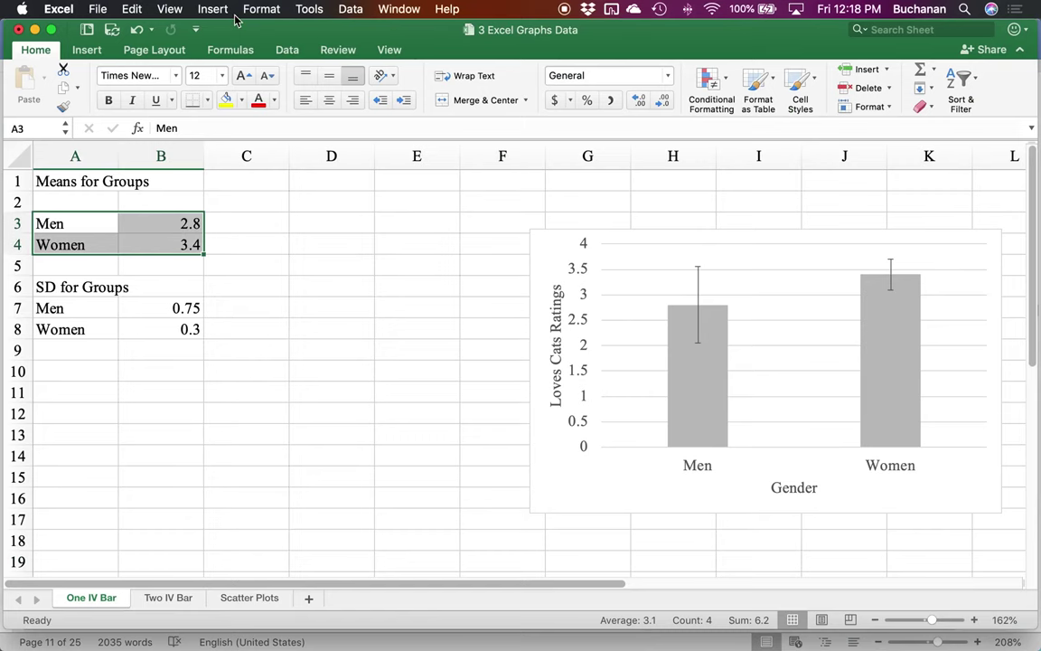
pyautogui.click(88, 50)
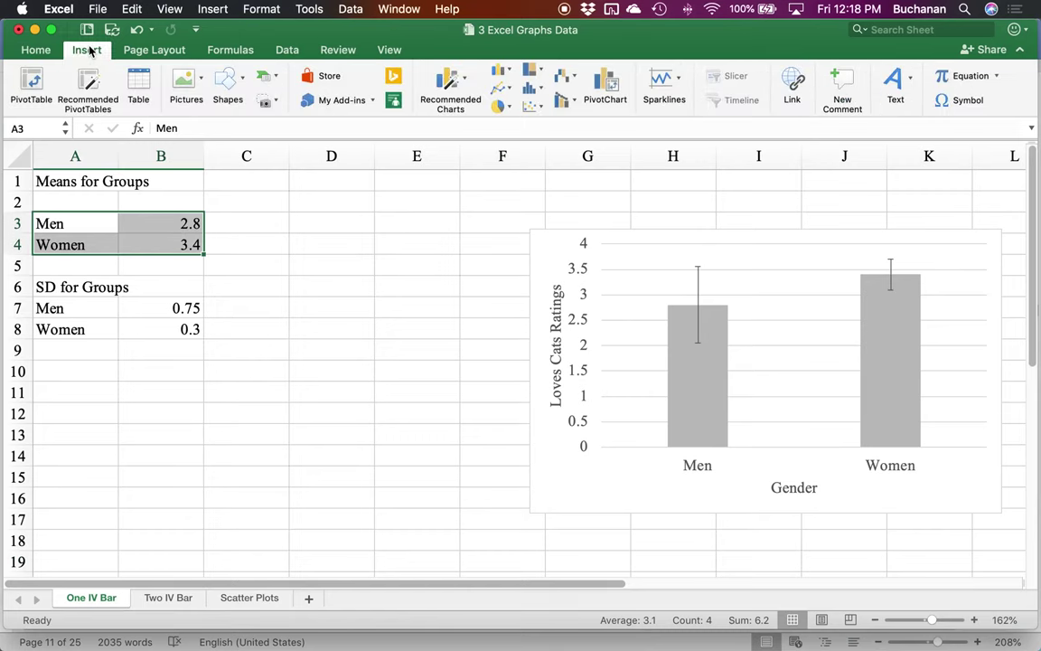
pyautogui.click(498, 72)
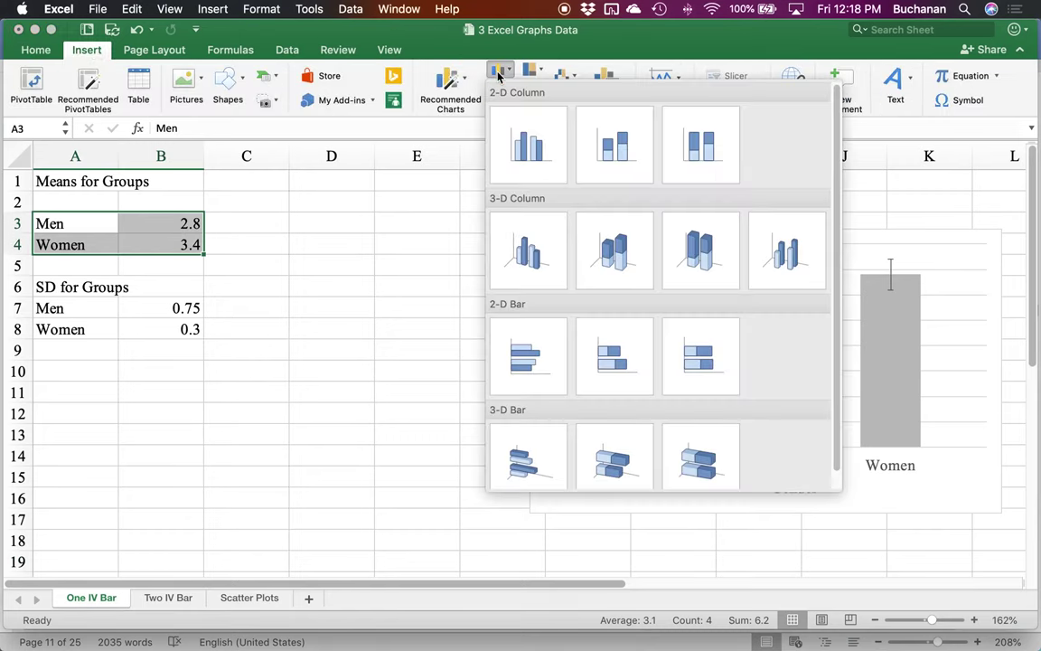
pyautogui.click(528, 146)
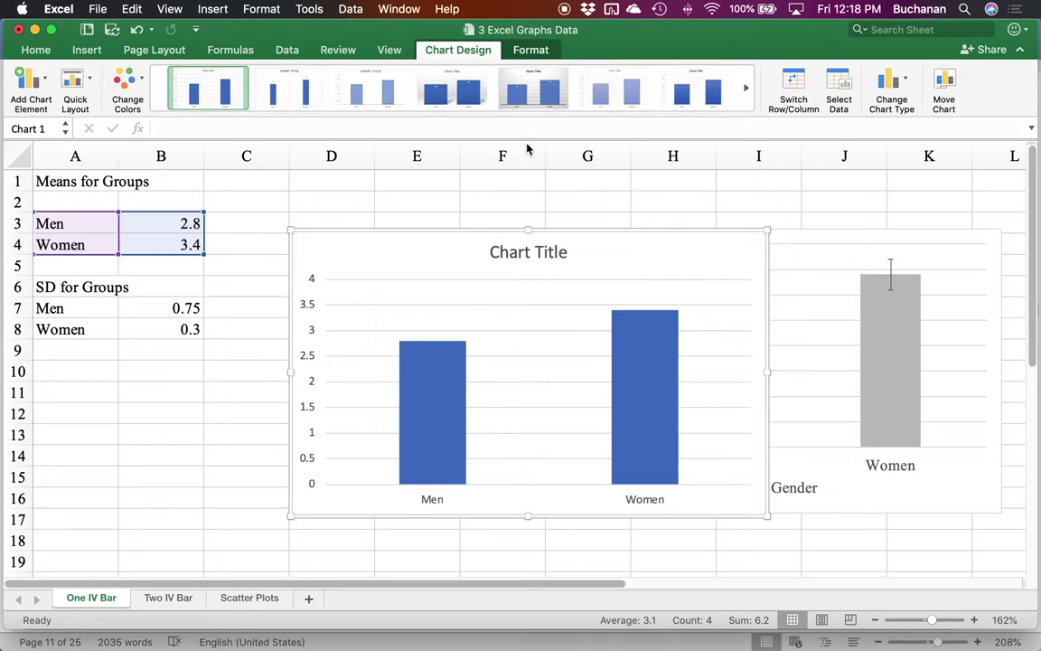
# - Move the blue bar chart left so it sits over columns D–H
pyautogui.click(876, 494)
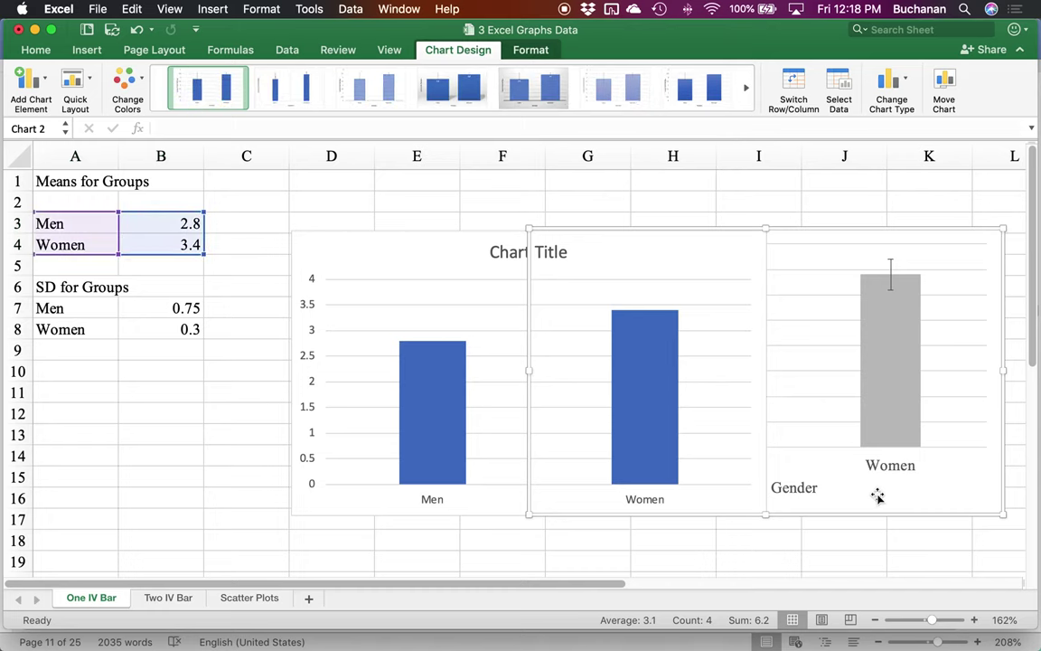
pyautogui.moveTo(432, 248); pyautogui.dragTo(426, 216)
pyautogui.hotkey('ctrl', 'Up')
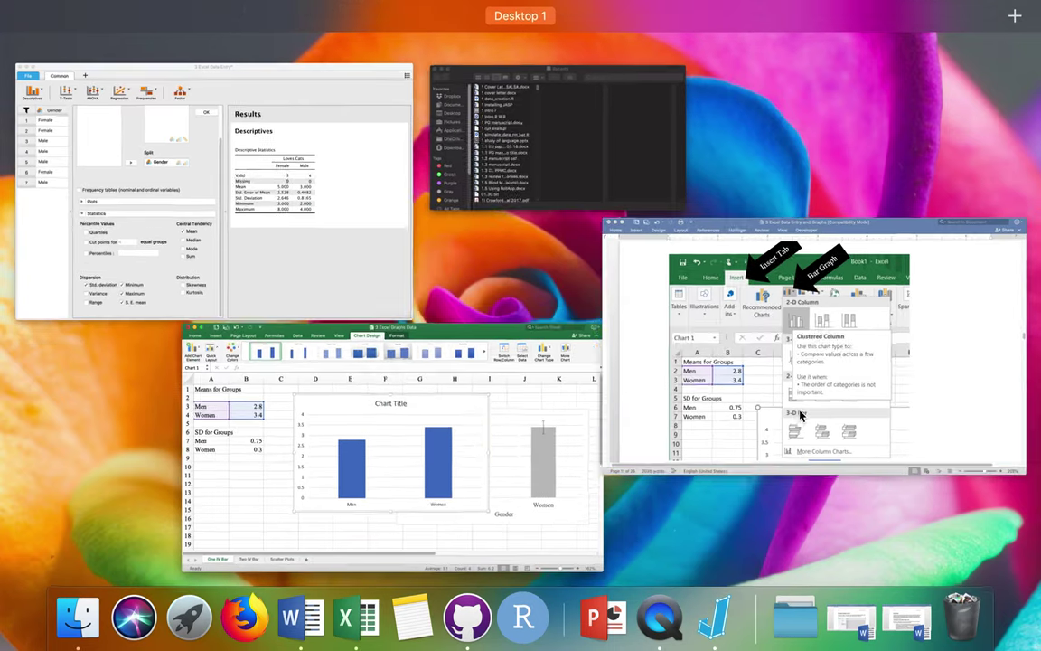
# - Scroll the Word guide down to its Chart Title advice
pyautogui.click(799, 413)
pyautogui.scroll(-10, 799, 411)
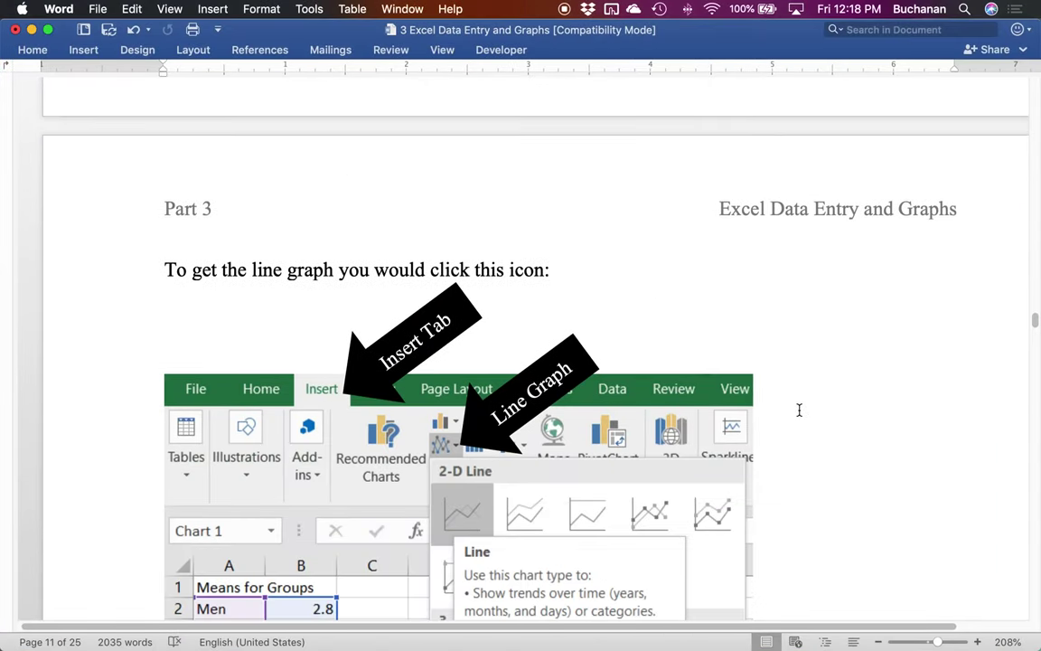
pyautogui.scroll(-5, 799, 410)
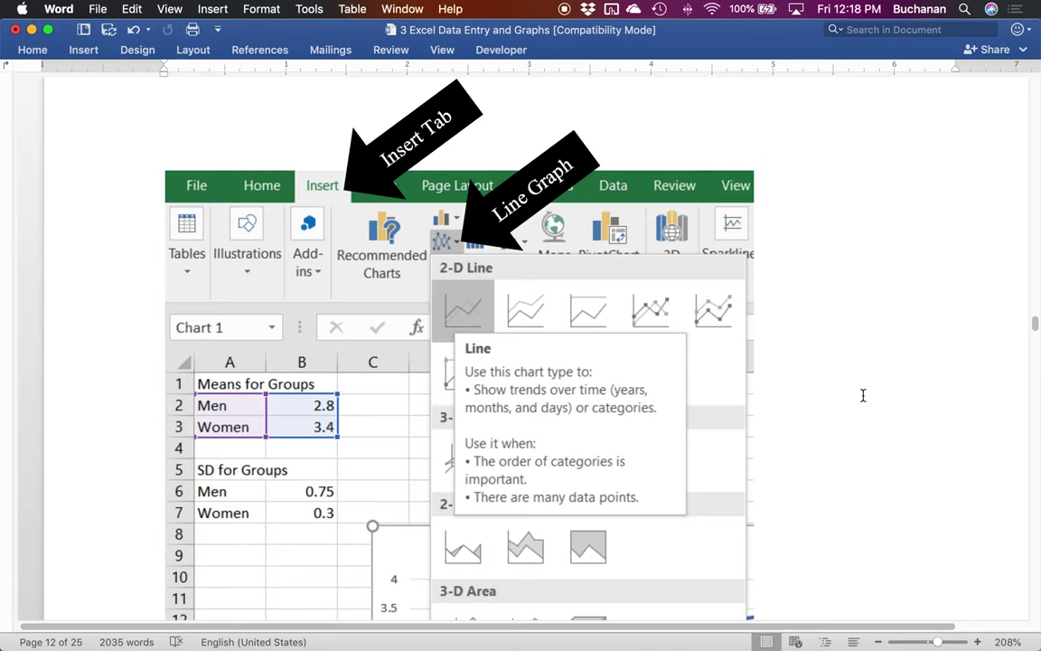
pyautogui.scroll(-7, 863, 395)
pyautogui.scroll(-6, 863, 395)
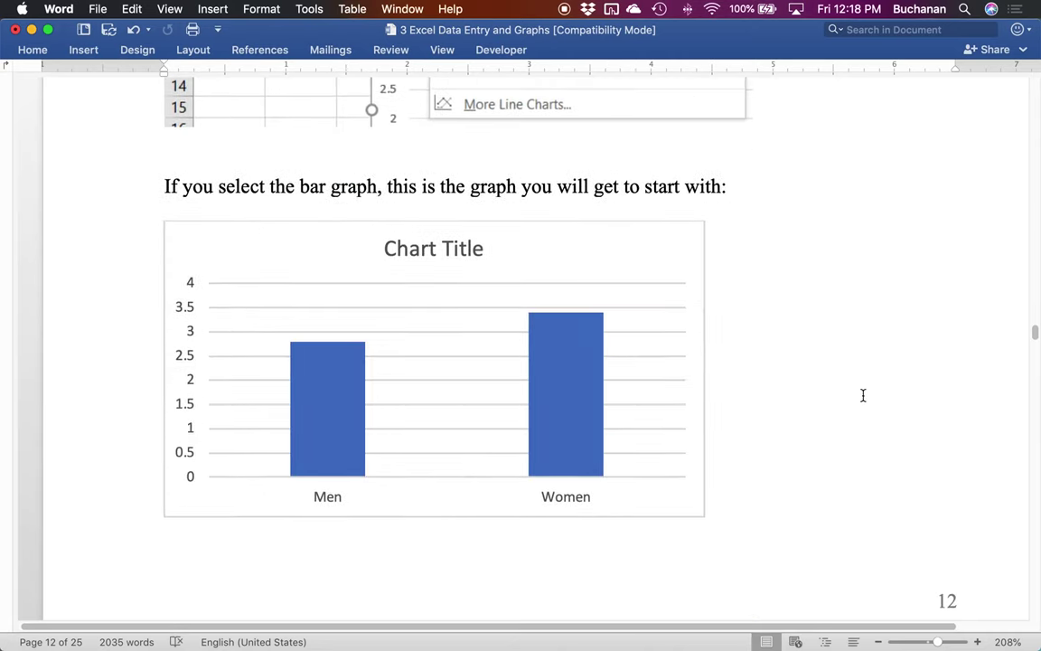
pyautogui.scroll(-15, 863, 395)
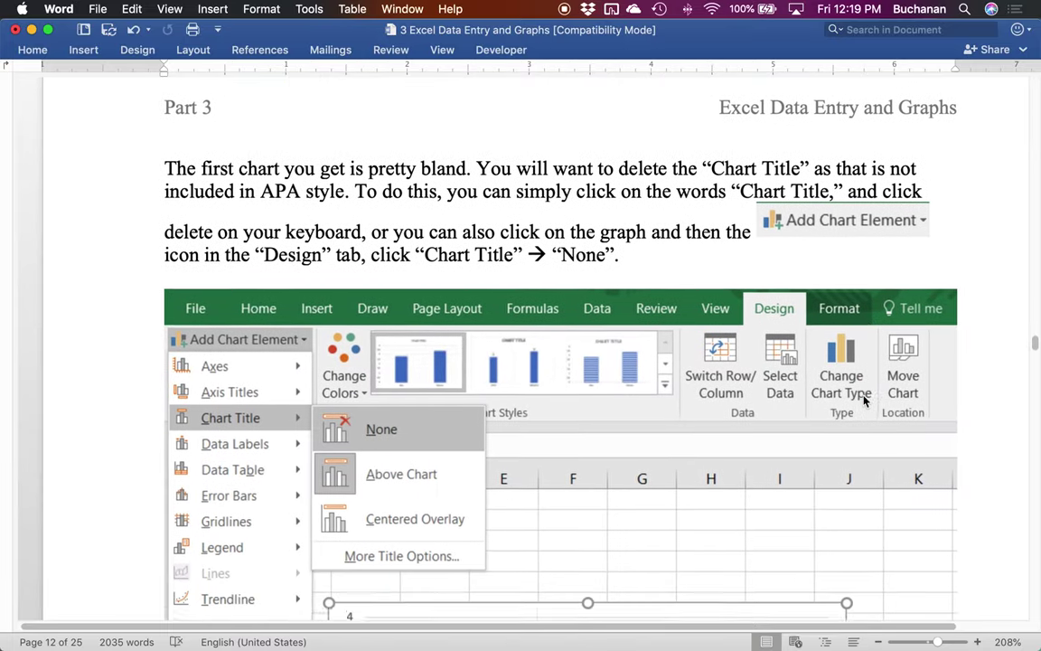
pyautogui.scroll(-1, 863, 398)
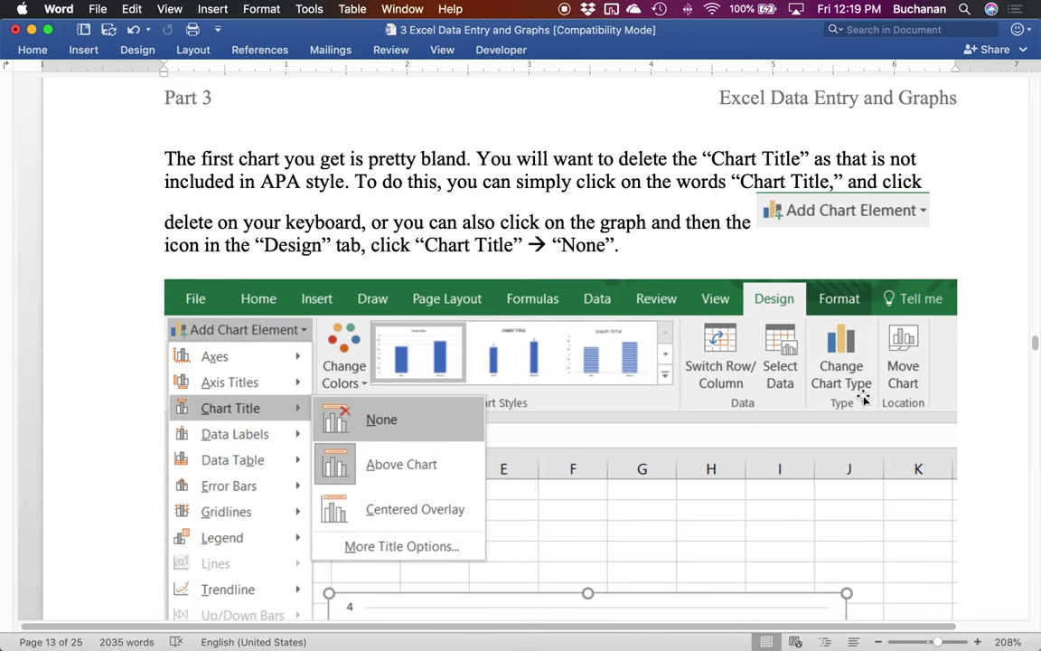
pyautogui.scroll(-2, 863, 398)
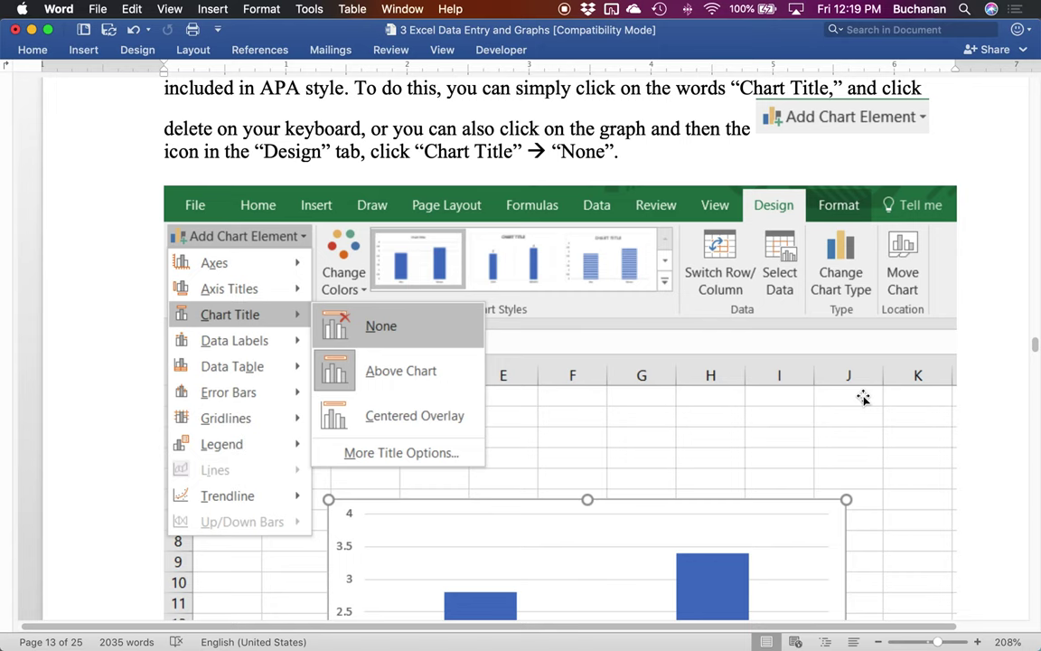
pyautogui.scroll(-2, 863, 398)
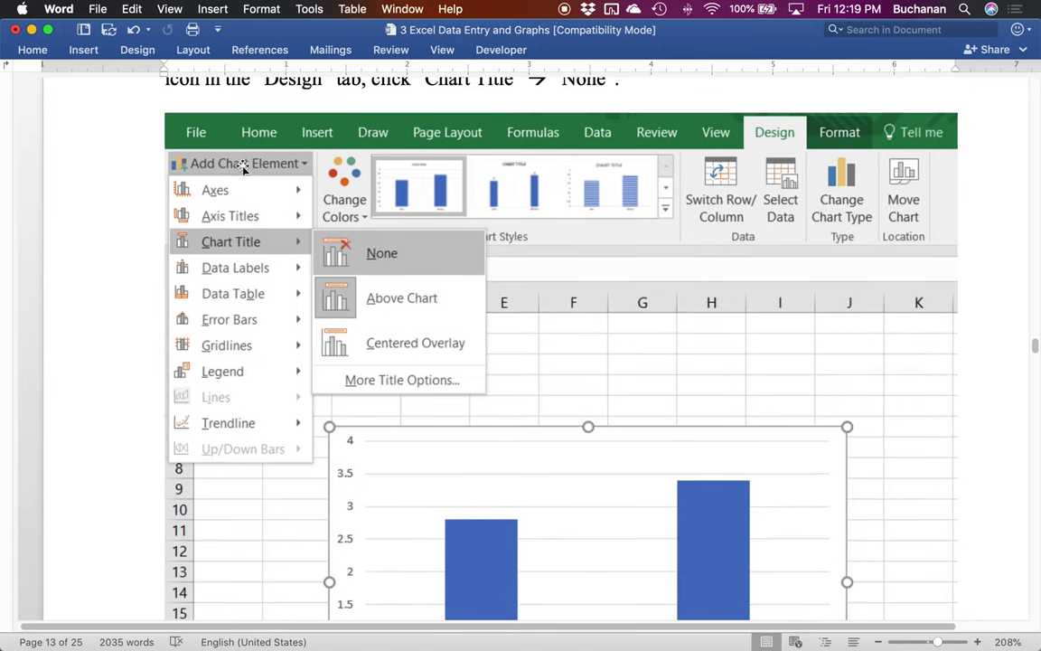
pyautogui.scroll(-1, 472, 236)
pyautogui.scroll(-10, 472, 236)
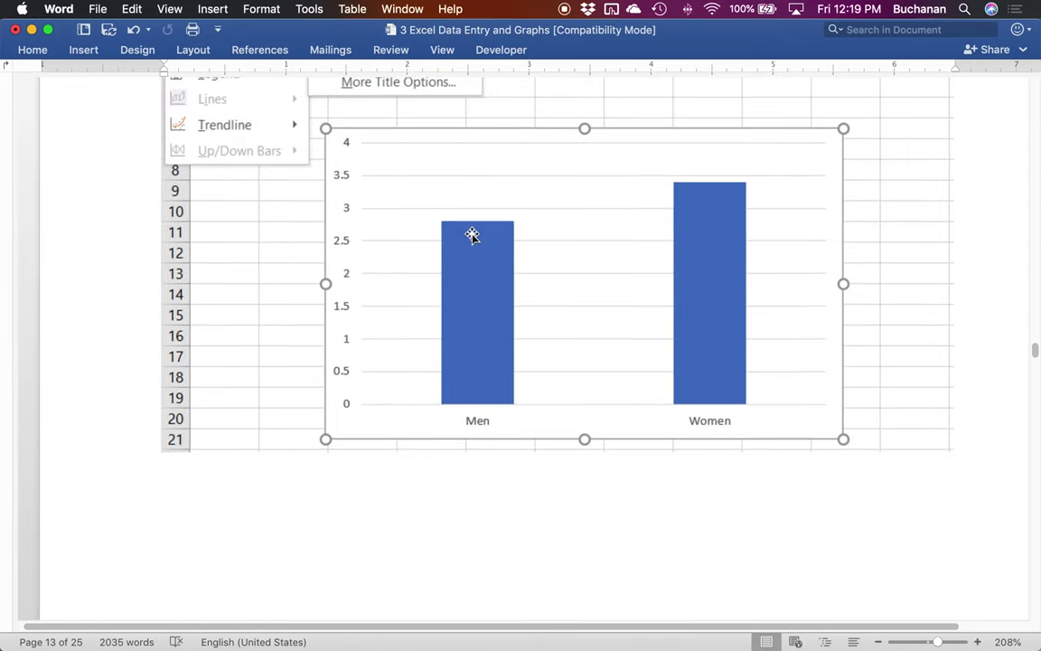
pyautogui.scroll(-4, 472, 239)
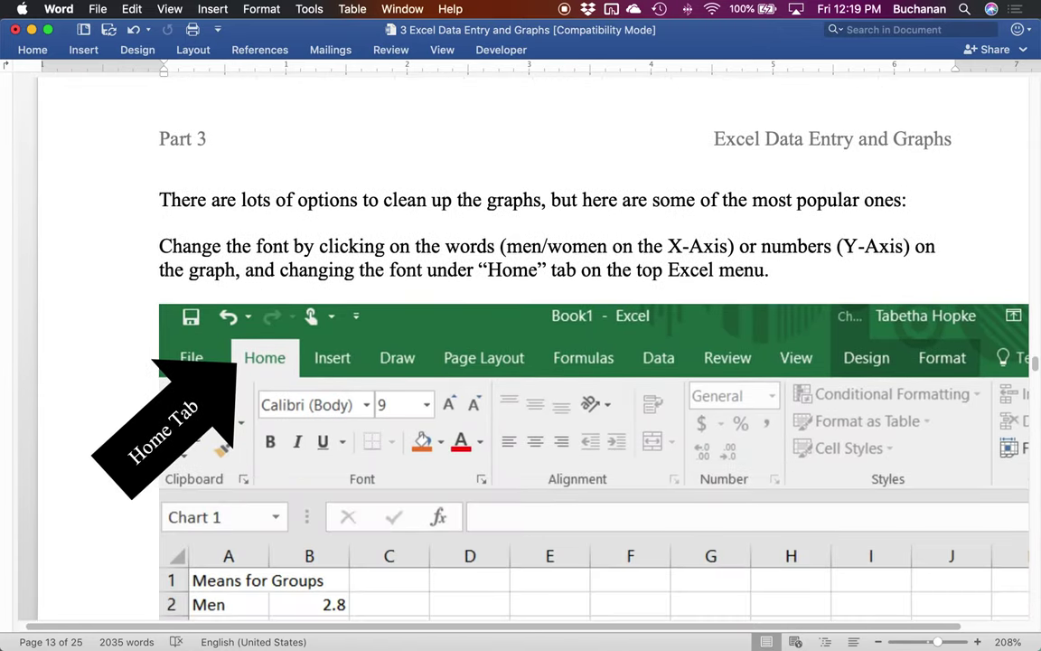
# - Delete the 'Chart Title' from the Men/Women column chart in Excel
pyautogui.hotkey('ctrl', 'Up')
pyautogui.click(327, 419)
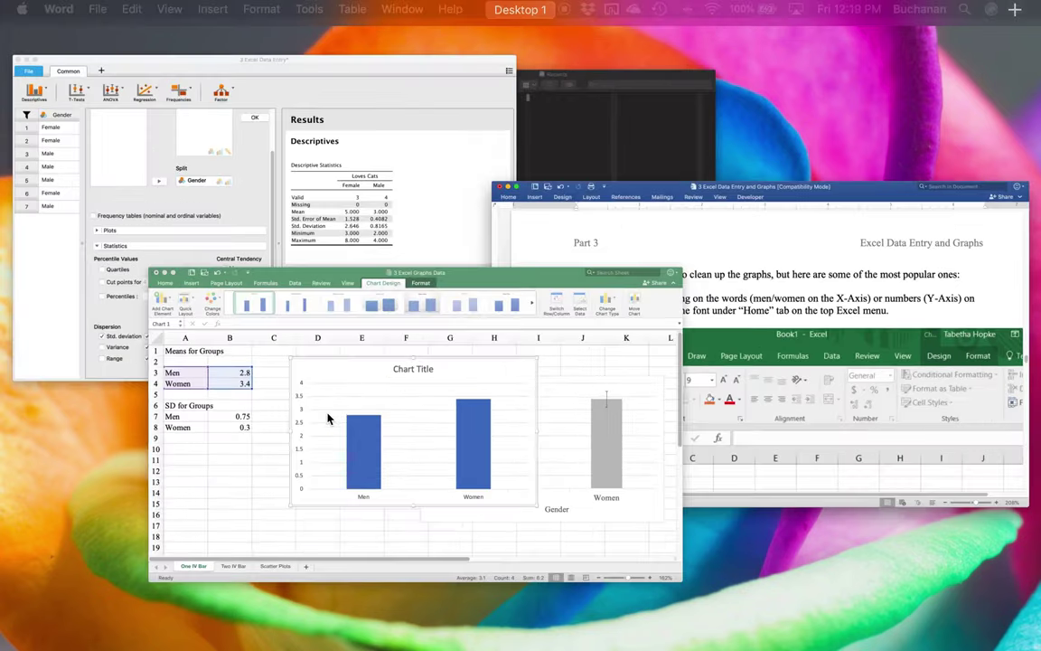
pyautogui.click(518, 212)
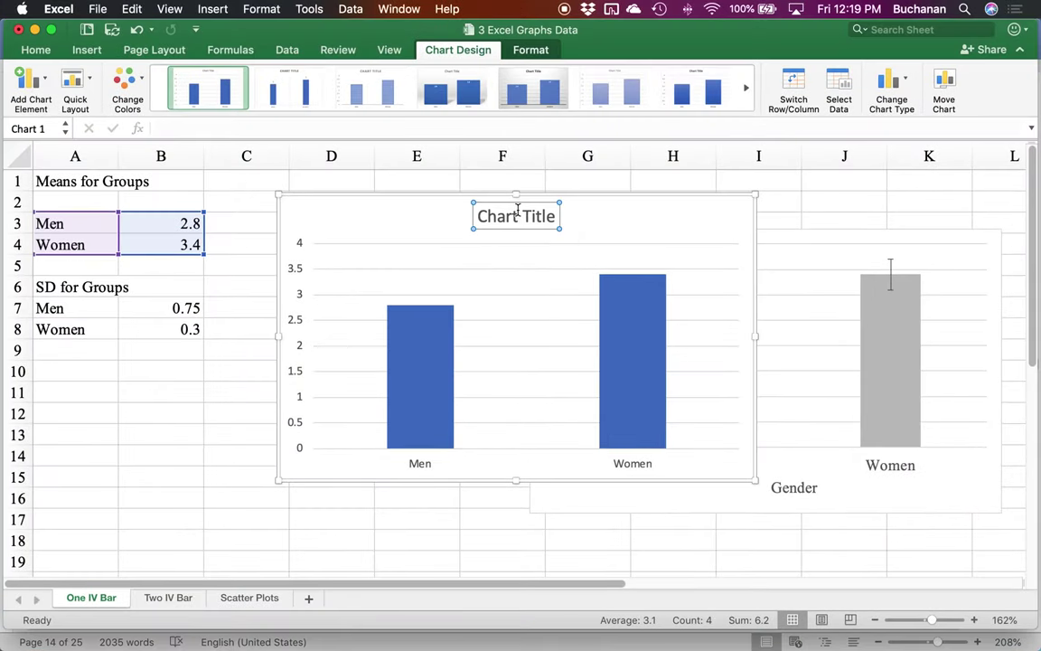
pyautogui.press('Delete')
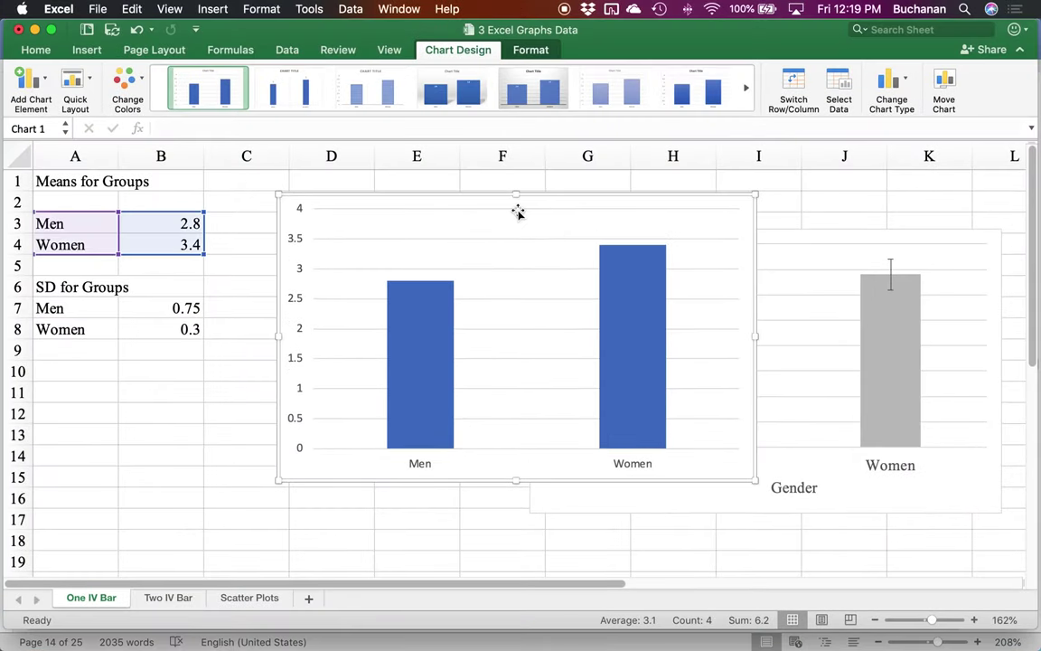
pyautogui.hotkey('ctrl', 'Up')
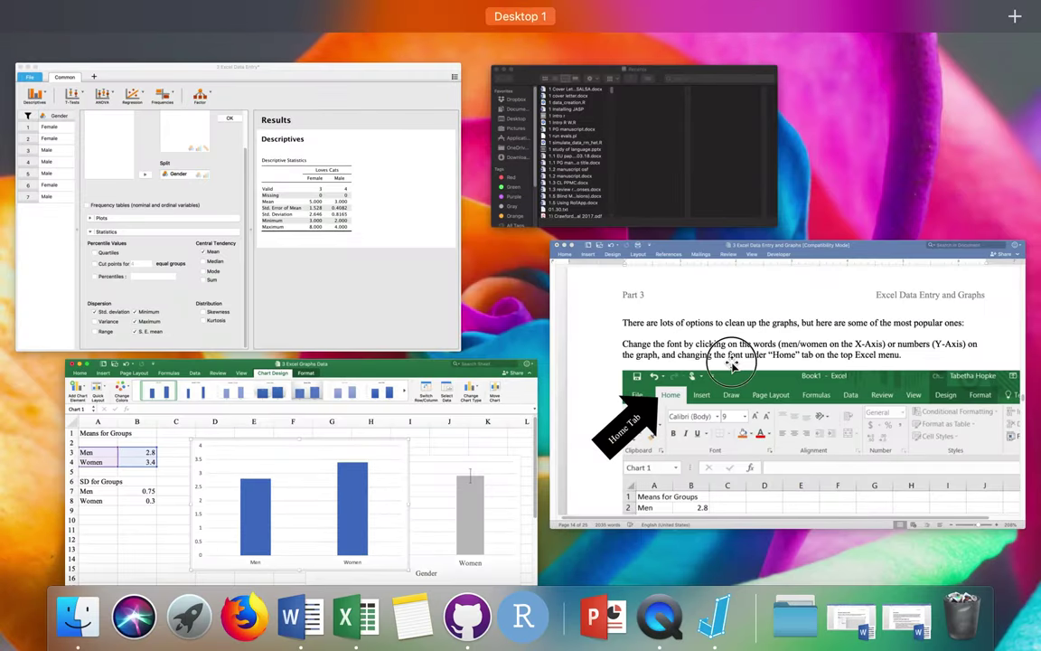
# - Scroll the Word guide to page 14's guidance on axis fonts and bar colours
pyautogui.click(732, 362)
pyautogui.scroll(-8, 732, 361)
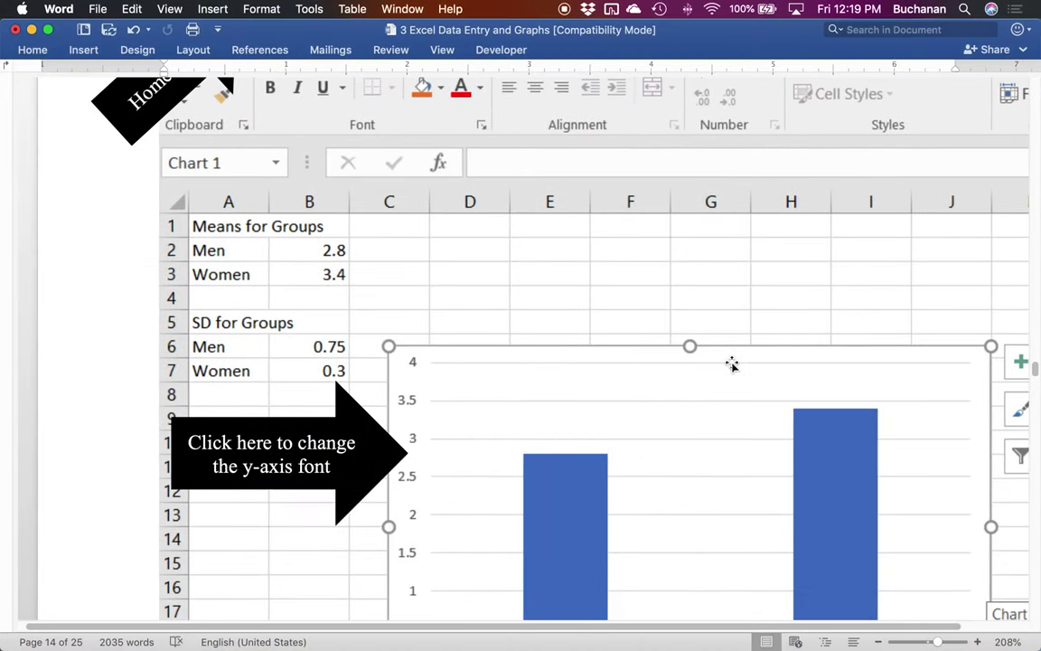
pyautogui.scroll(-2, 731, 363)
pyautogui.scroll(-6, 732, 363)
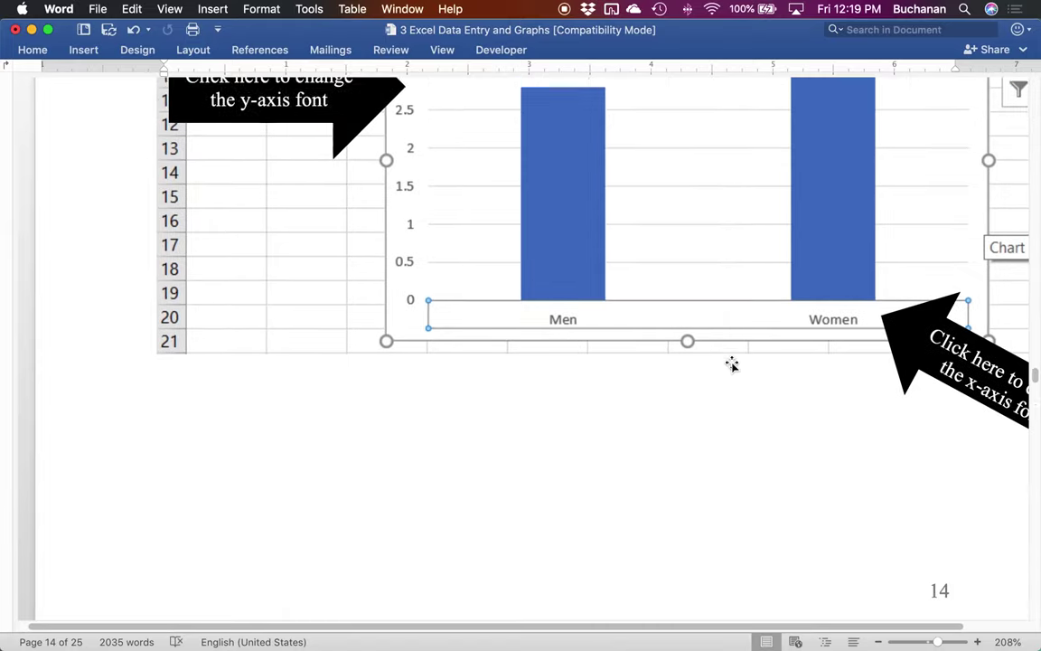
pyautogui.scroll(-12, 731, 363)
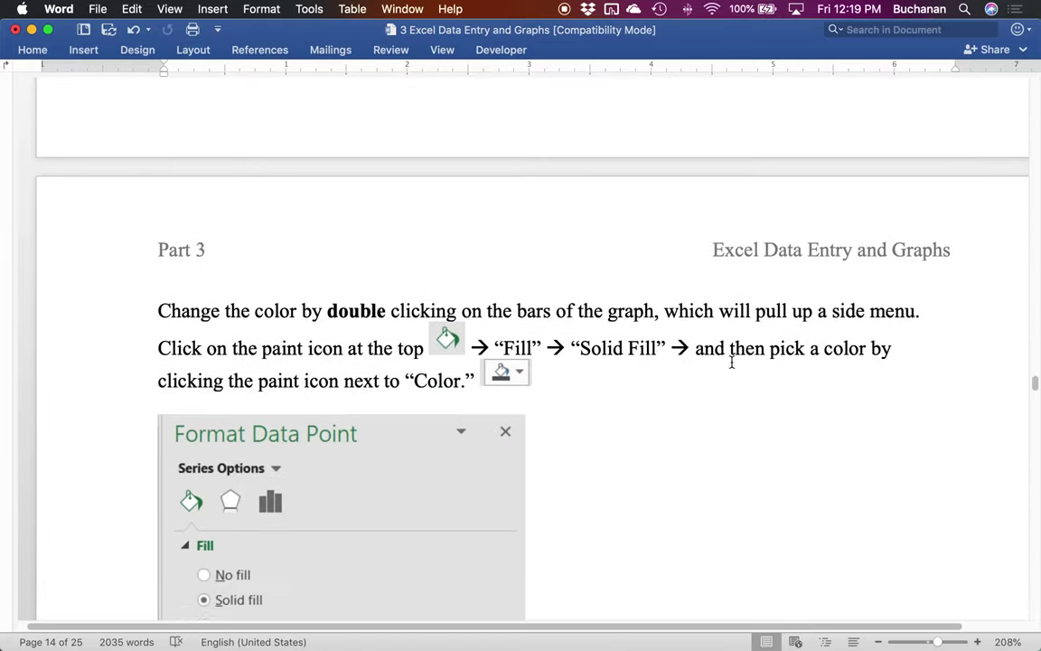
pyautogui.scroll(-4, 732, 362)
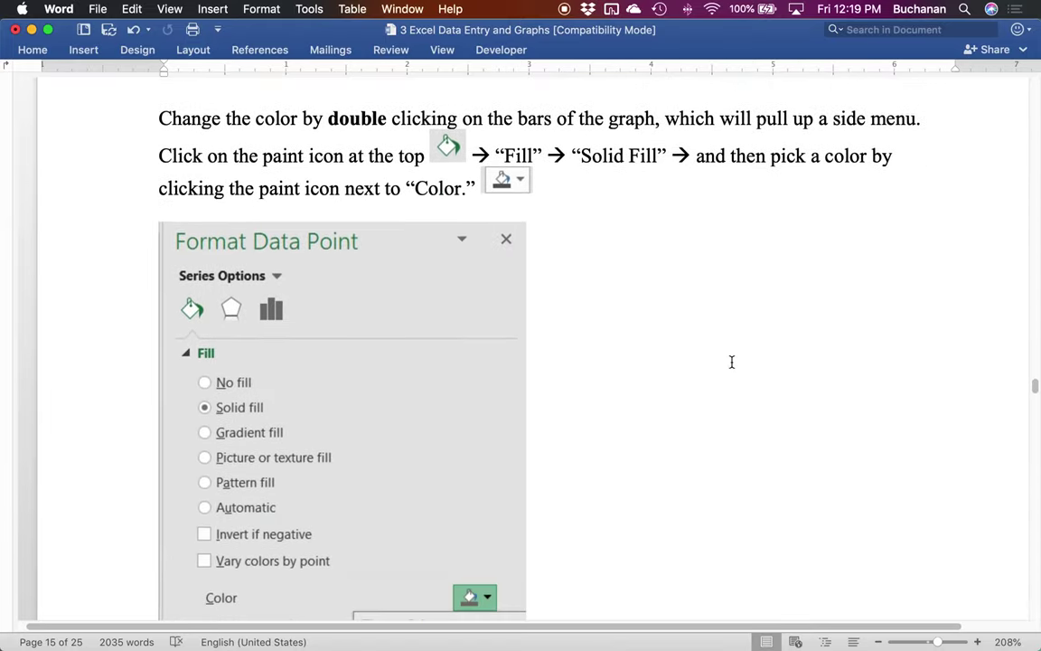
pyautogui.scroll(18, 732, 364)
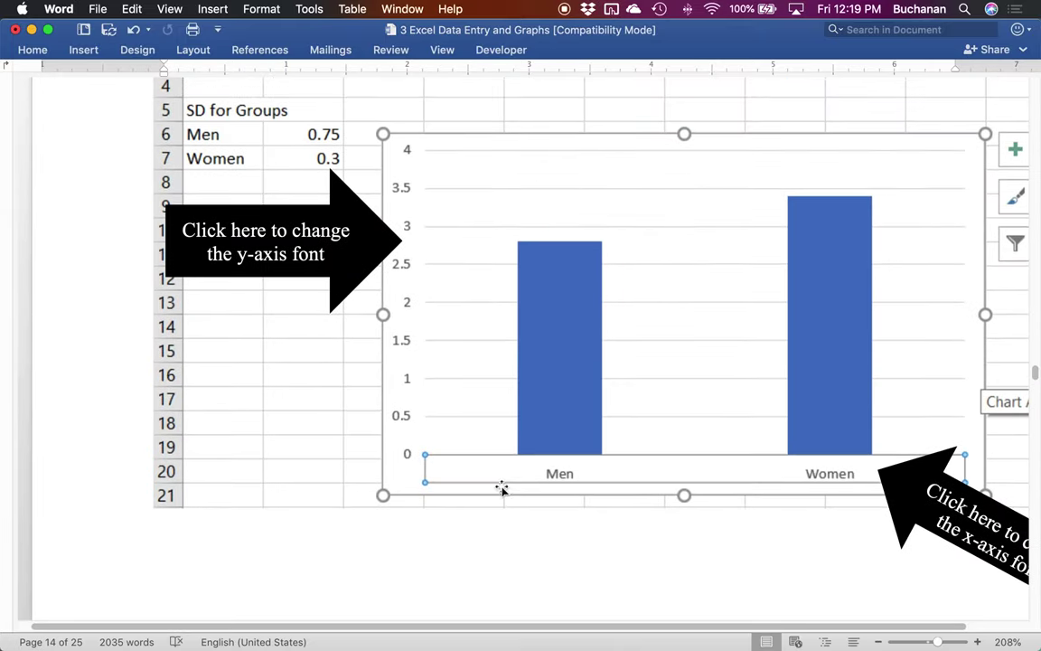
pyautogui.scroll(8, 558, 371)
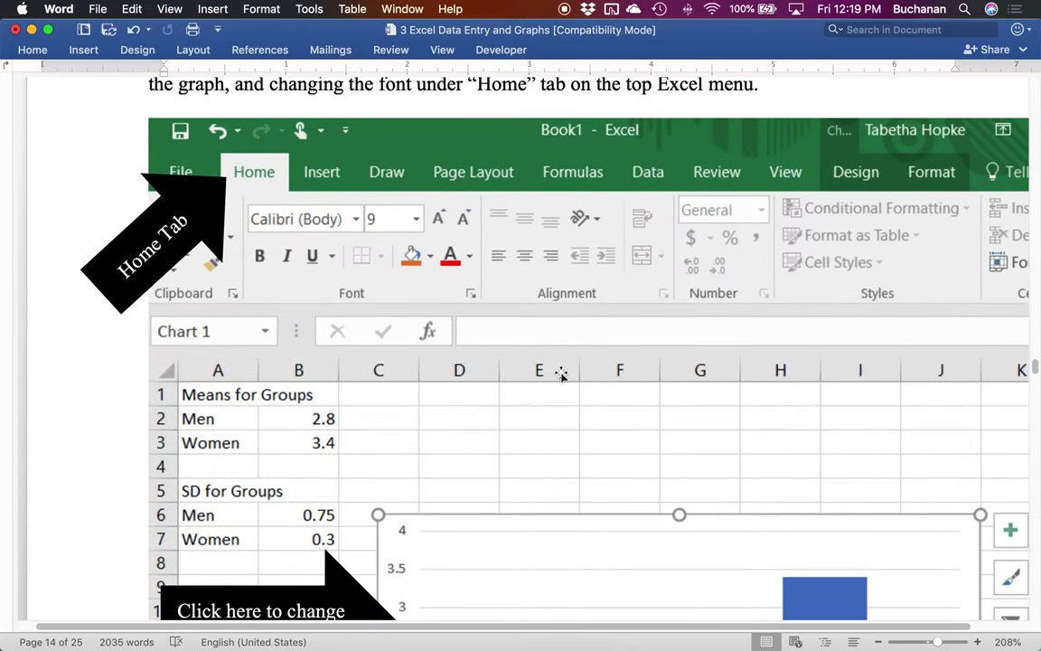
pyautogui.scroll(3, 560, 373)
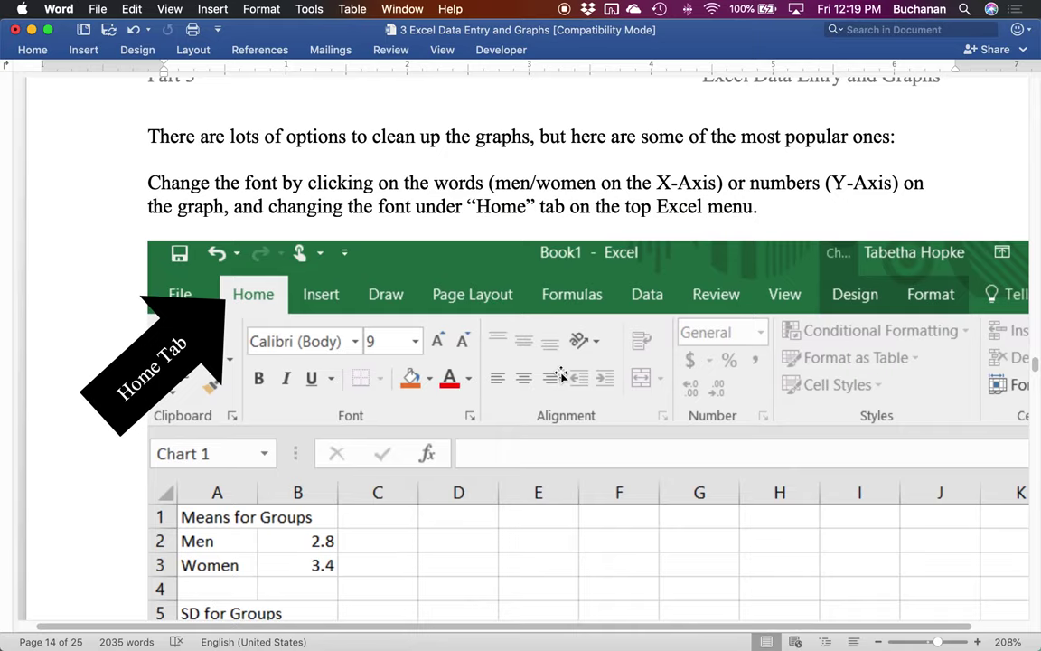
pyautogui.scroll(-10, 560, 373)
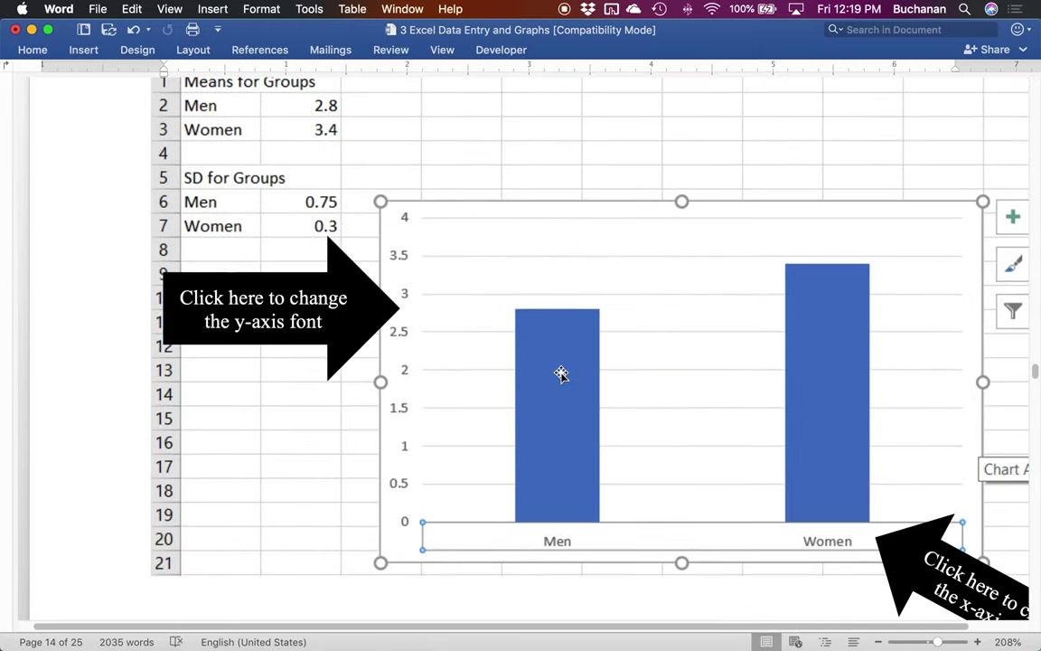
pyautogui.hotkey('ctrl', 'Up')
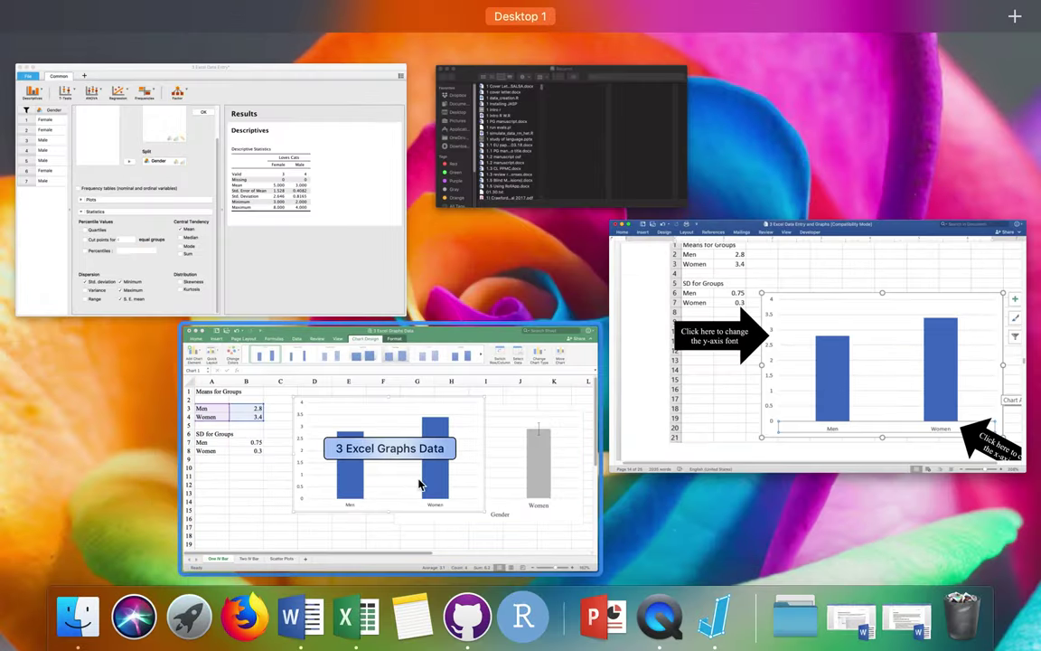
# - Recolour the bars with the grey monochromatic colour scheme
pyautogui.click(420, 479)
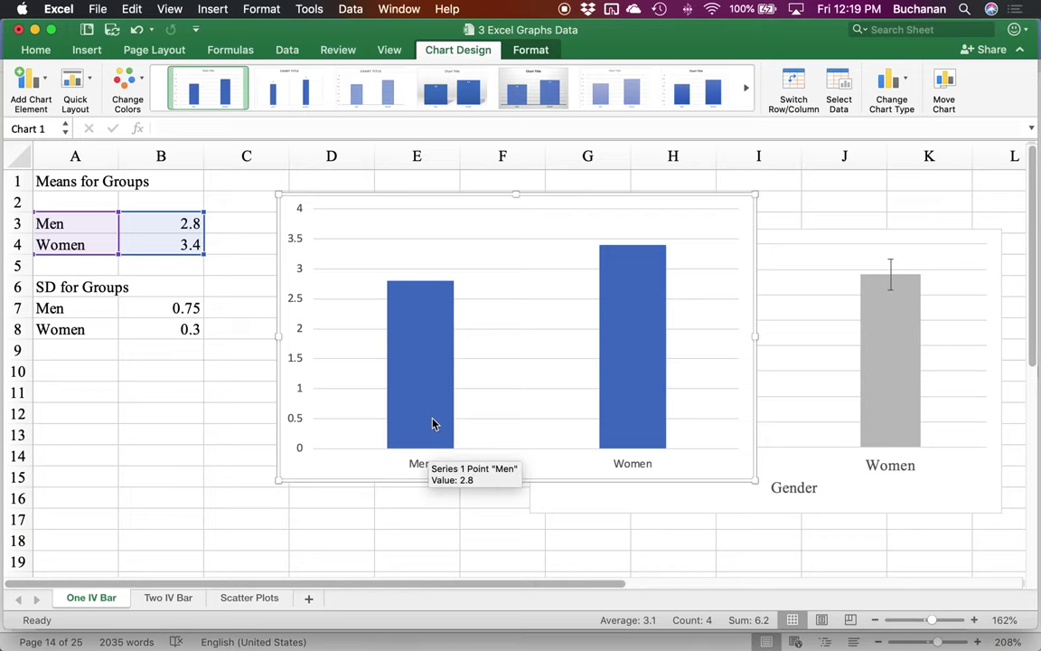
pyautogui.click(432, 423)
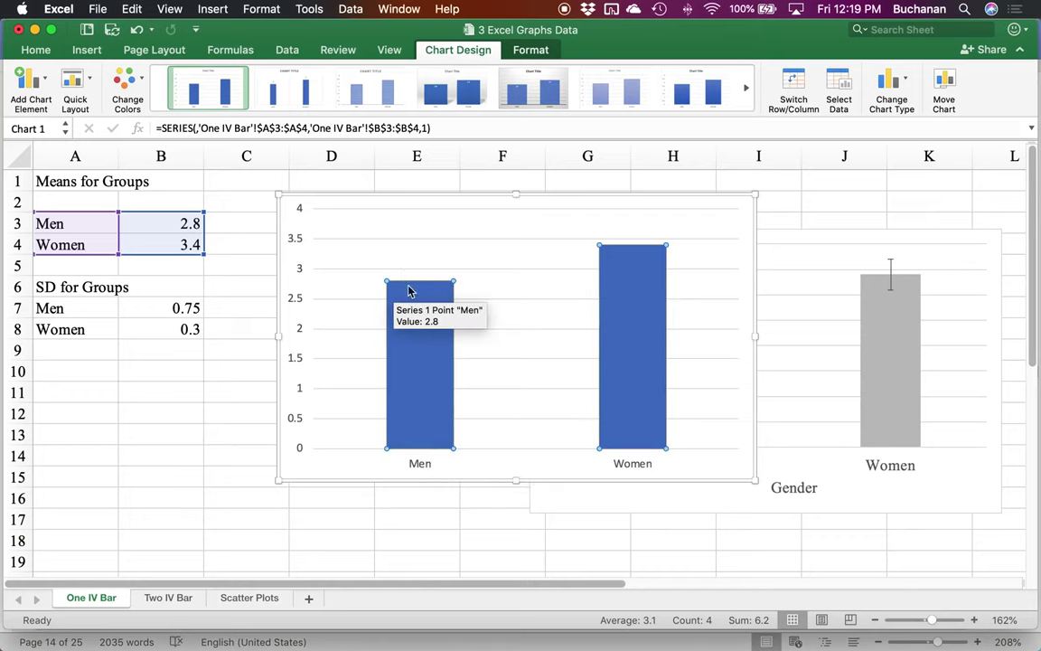
pyautogui.click(129, 78)
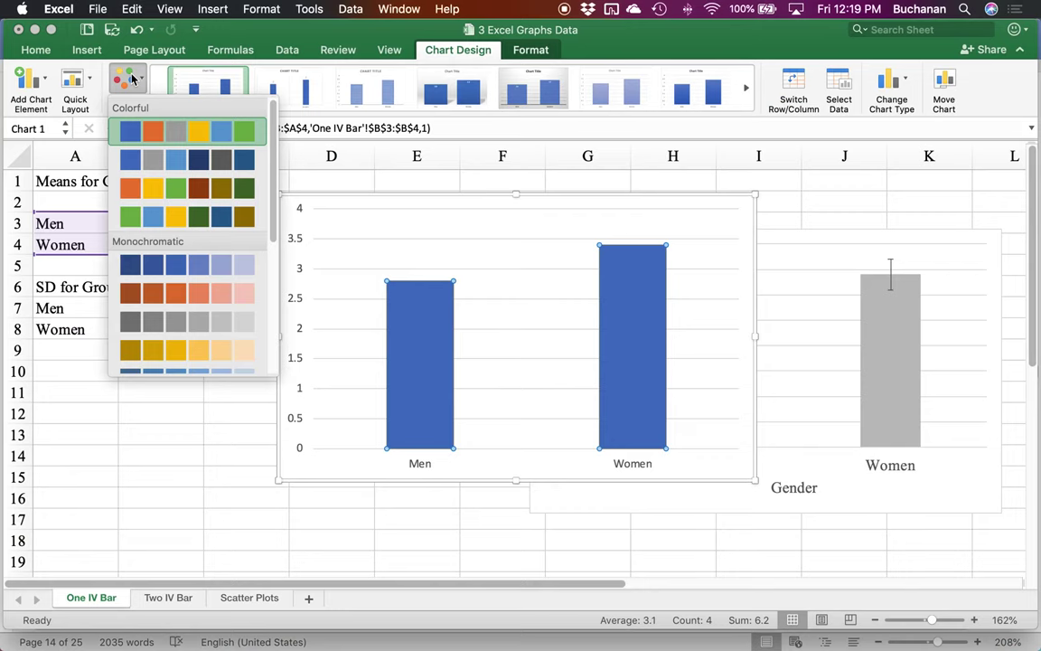
pyautogui.click(206, 322)
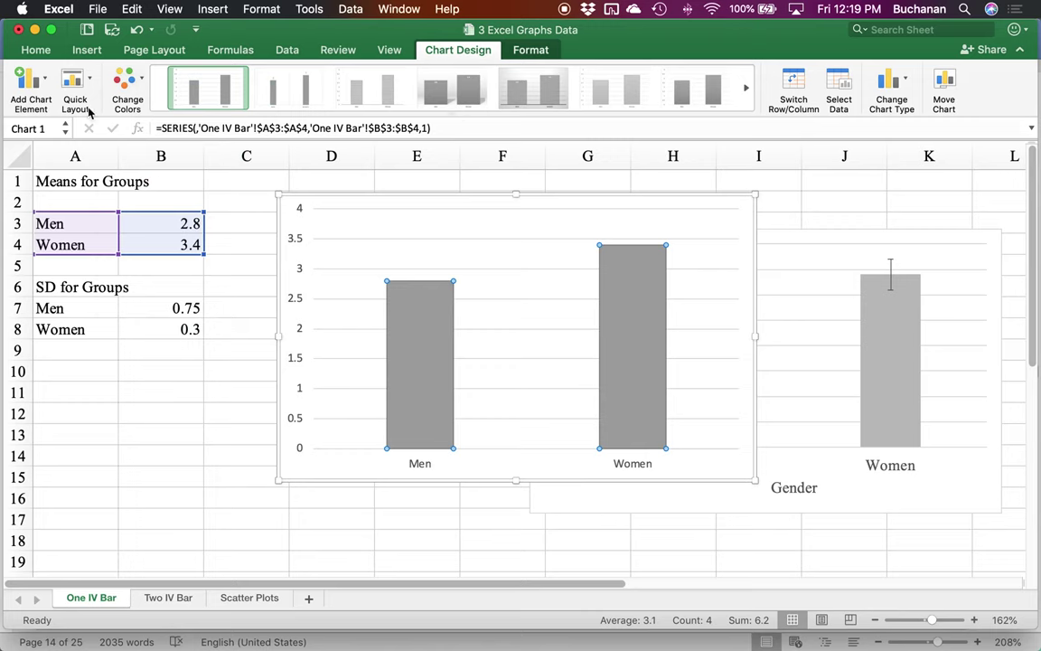
# - Give the Men bar no outline and a dark grey solid fill
pyautogui.doubleClick(429, 336)
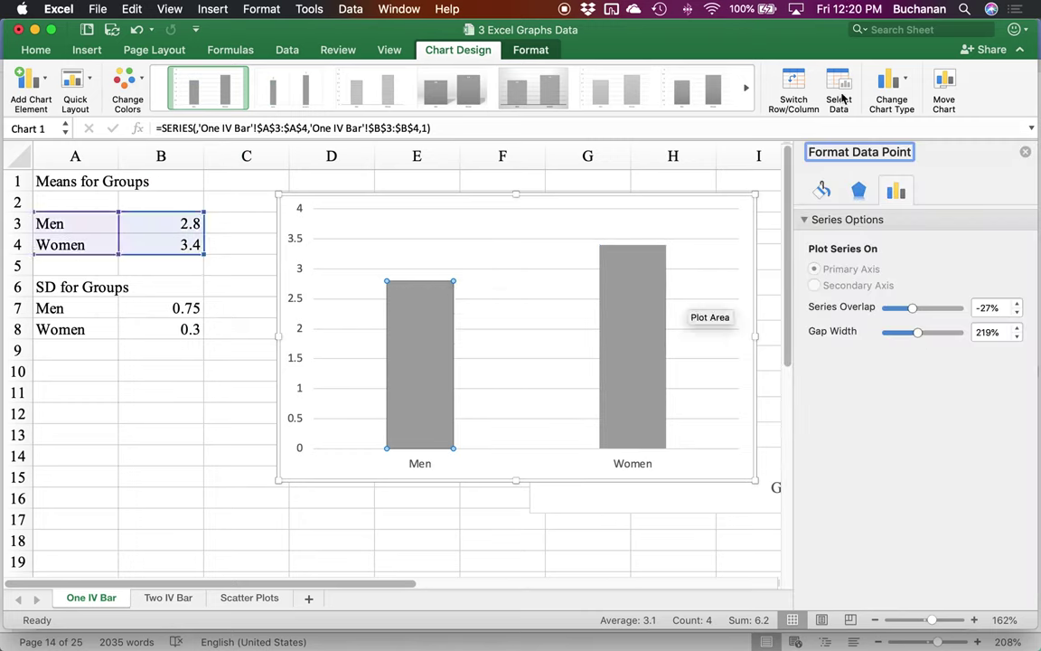
pyautogui.click(823, 192)
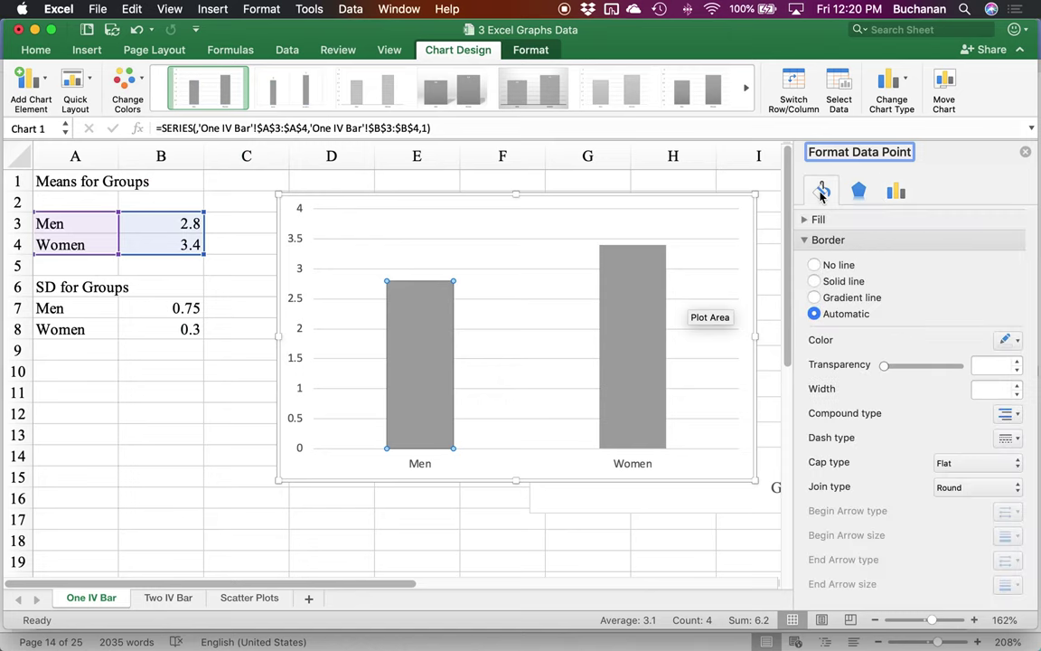
pyautogui.click(1004, 339)
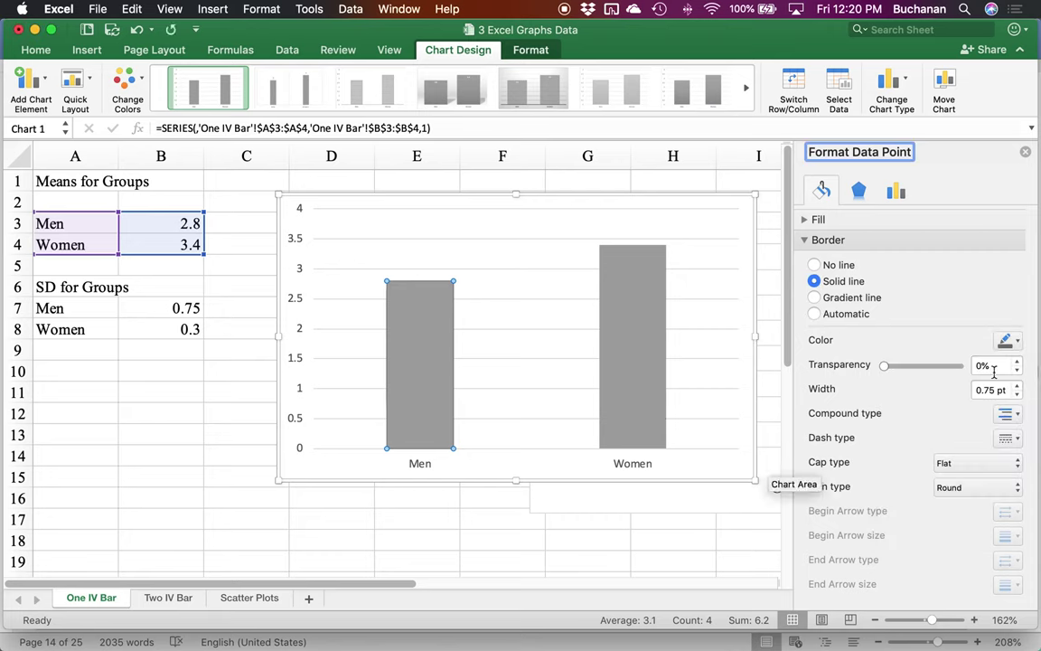
pyautogui.click(838, 265)
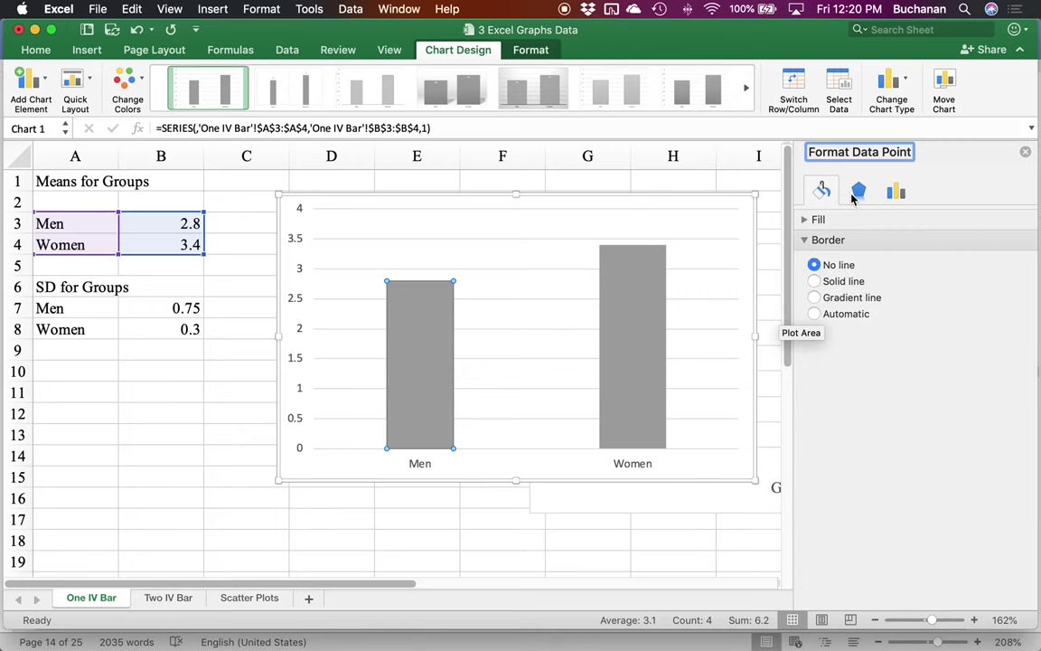
pyautogui.click(419, 382)
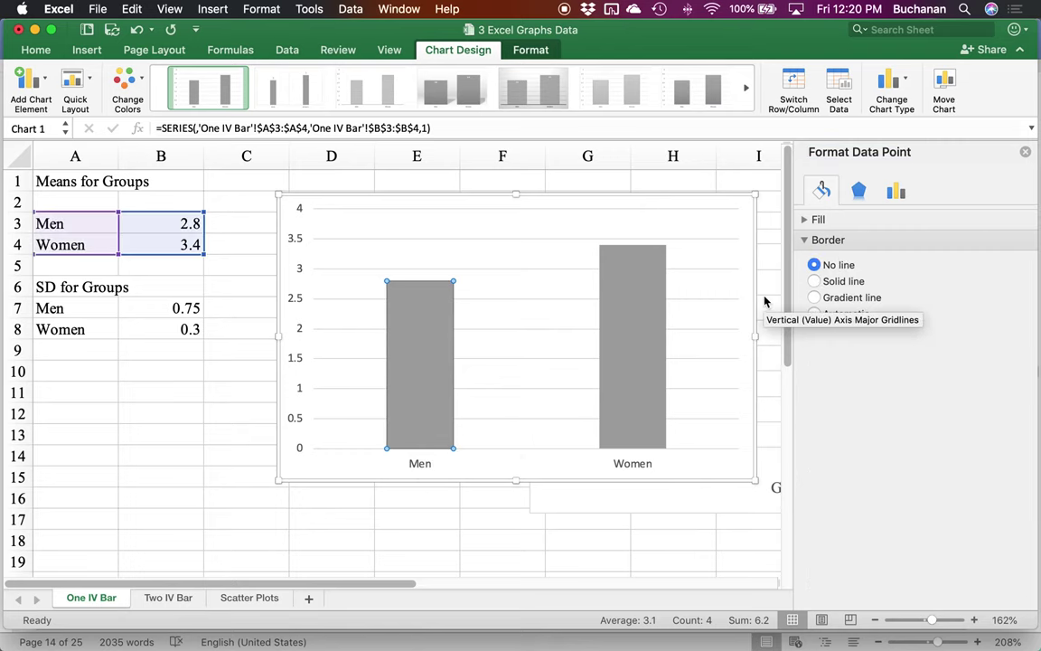
pyautogui.click(858, 189)
pyautogui.click(816, 220)
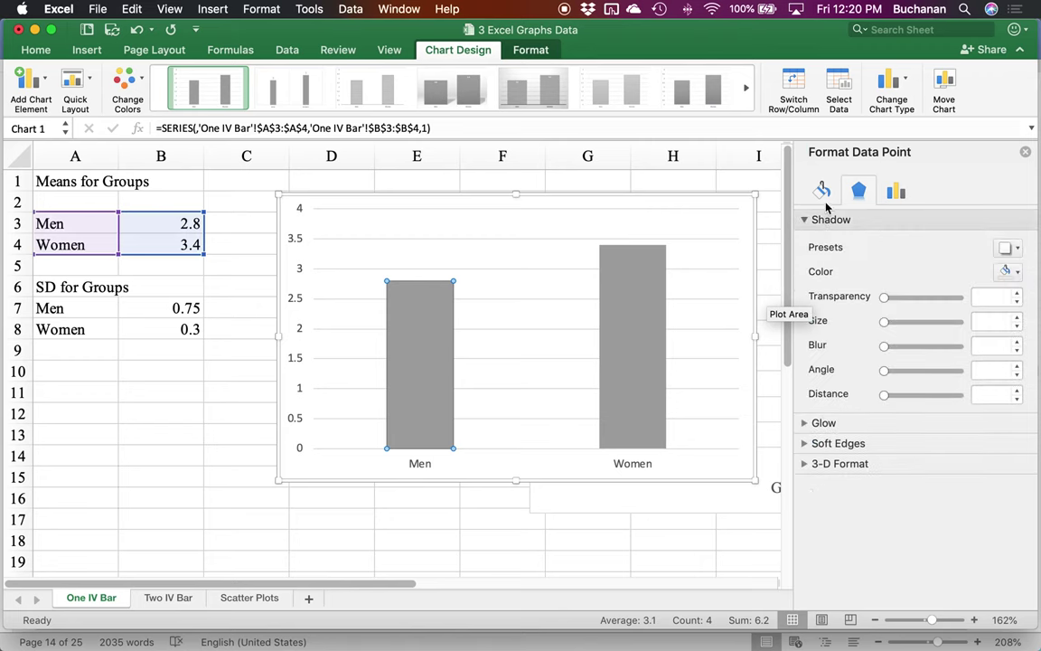
pyautogui.click(822, 192)
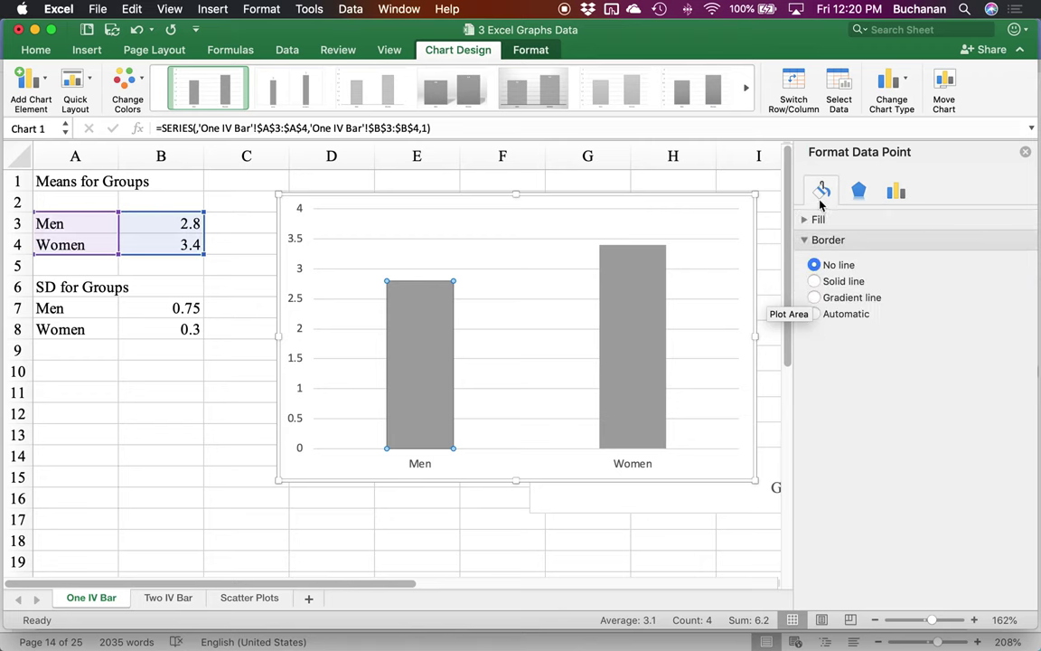
pyautogui.click(807, 225)
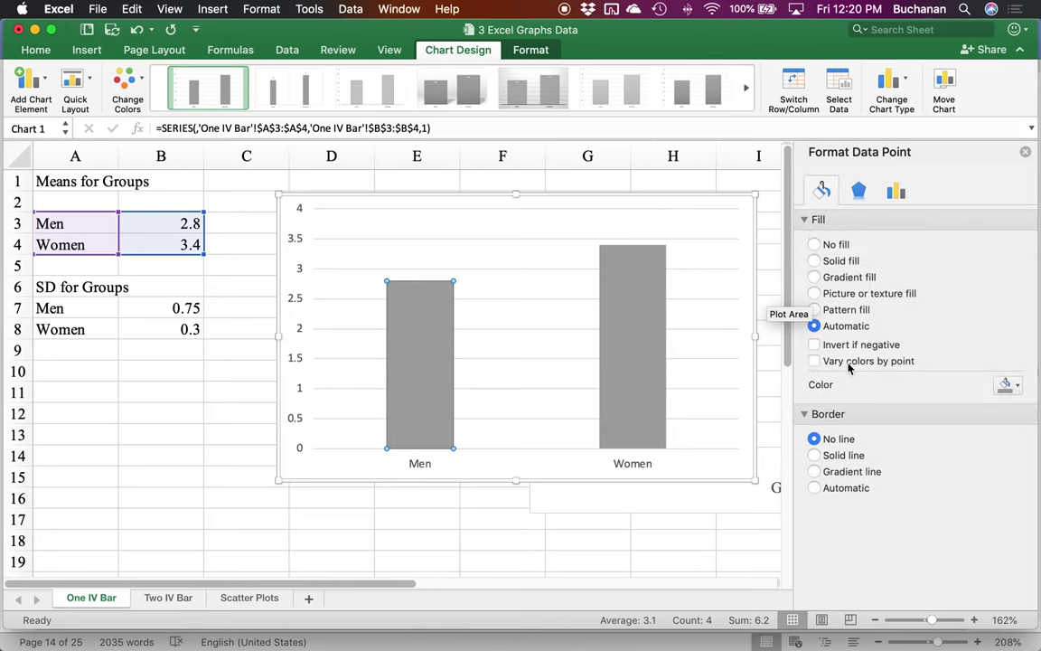
pyautogui.click(1008, 384)
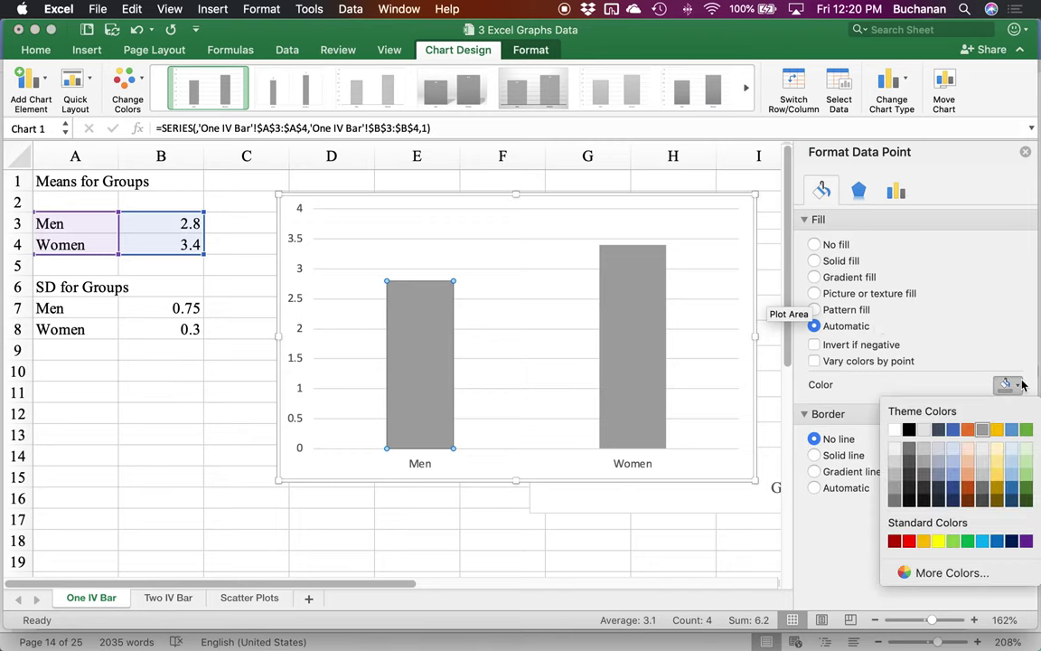
pyautogui.click(925, 475)
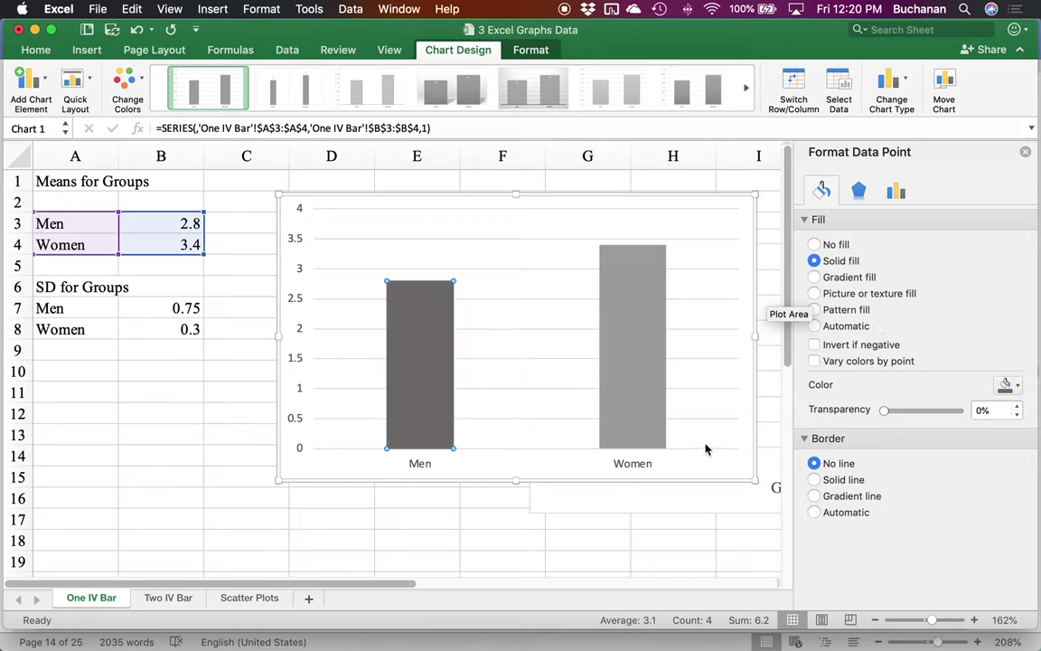
# - Fill the Women bar with the same dark grey
pyautogui.click(662, 407)
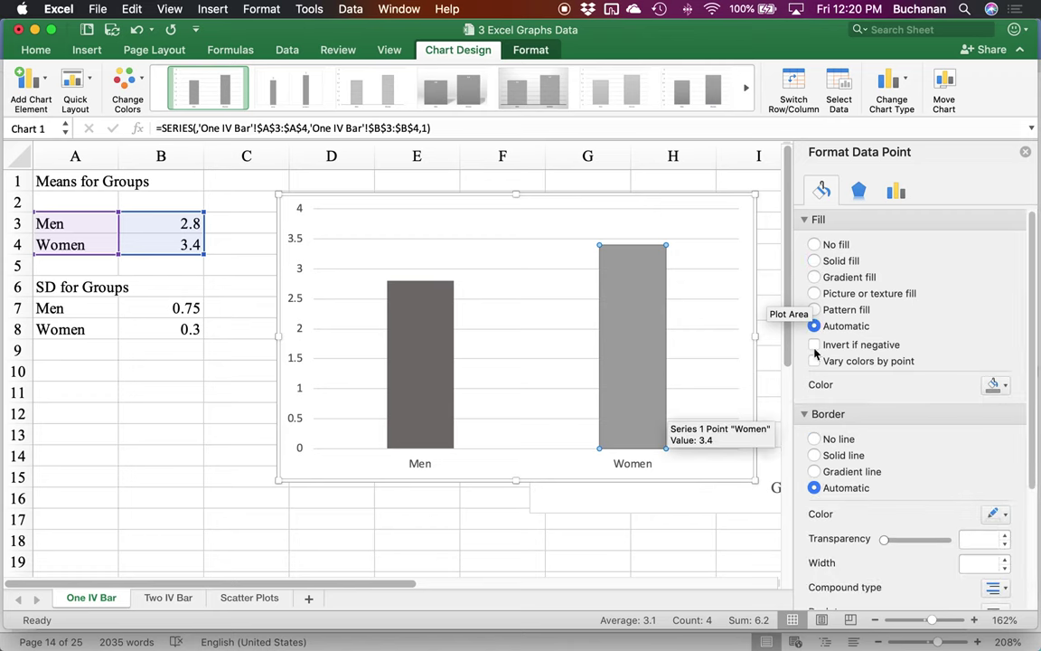
pyautogui.click(1005, 385)
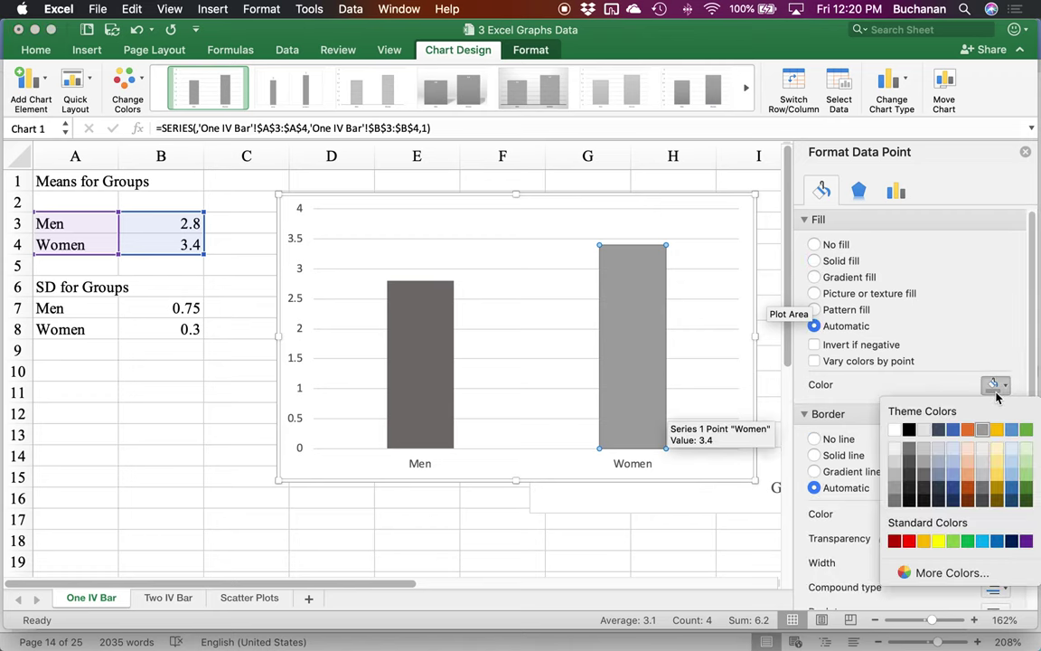
pyautogui.click(924, 469)
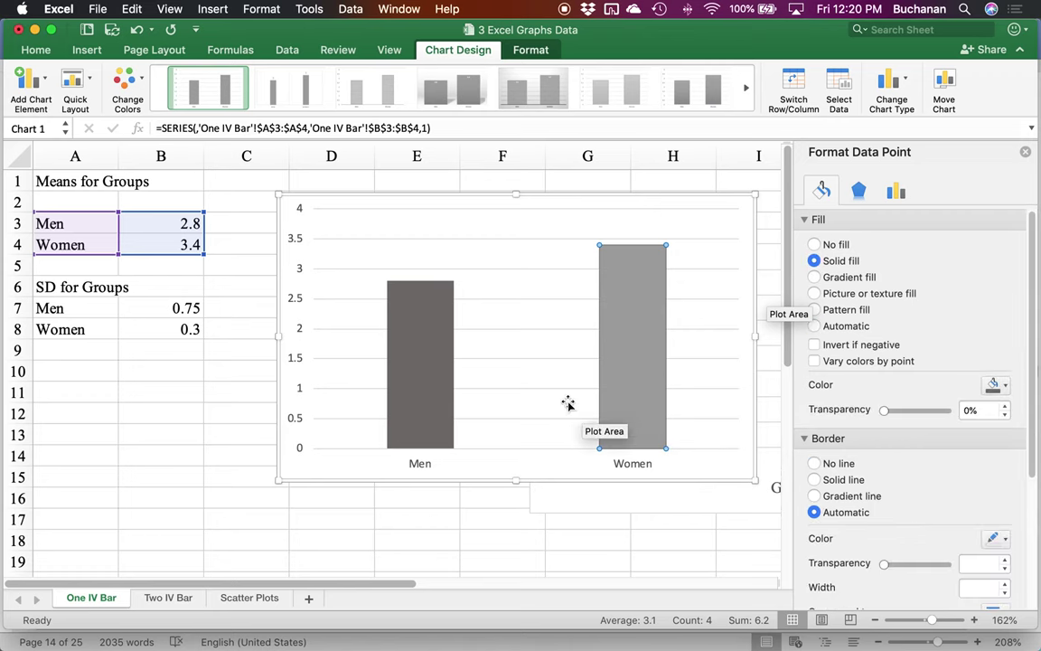
pyautogui.click(562, 342)
pyautogui.hotkey('ctrl', 'Up')
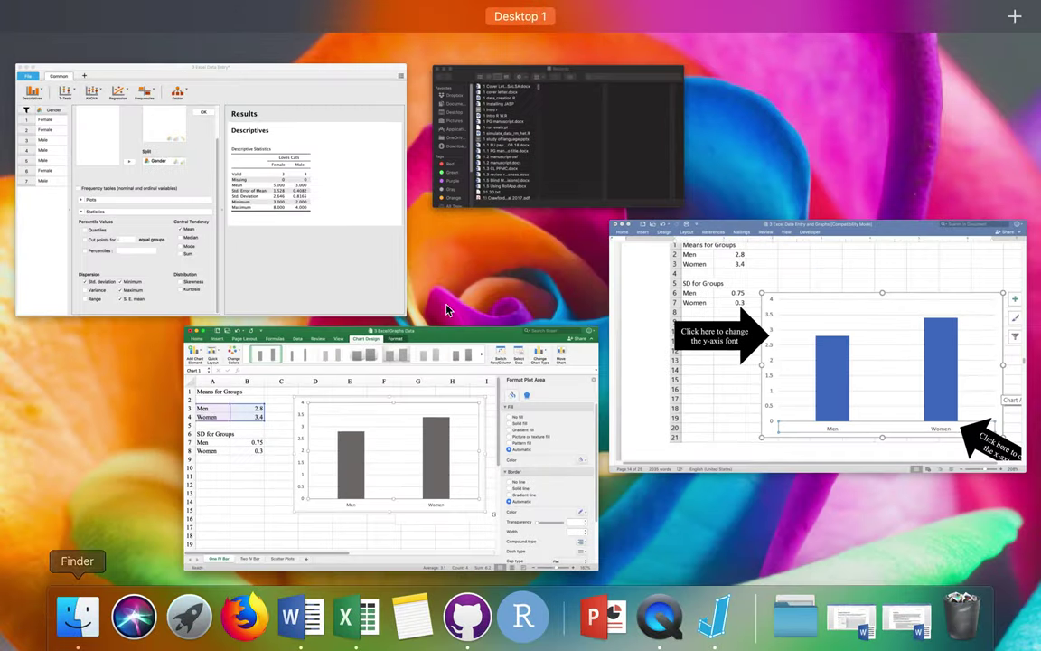
# - Scroll the Word tutorial to page 15's X and Y axis-title instructions
pyautogui.click(739, 373)
pyautogui.scroll(-10, 738, 378)
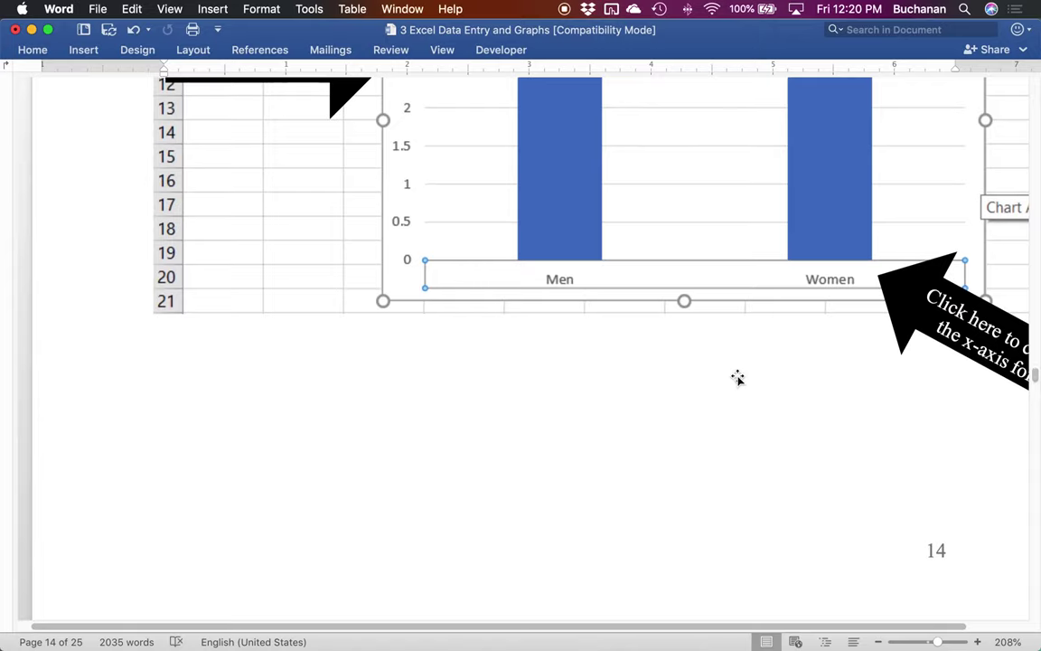
pyautogui.scroll(-10, 738, 379)
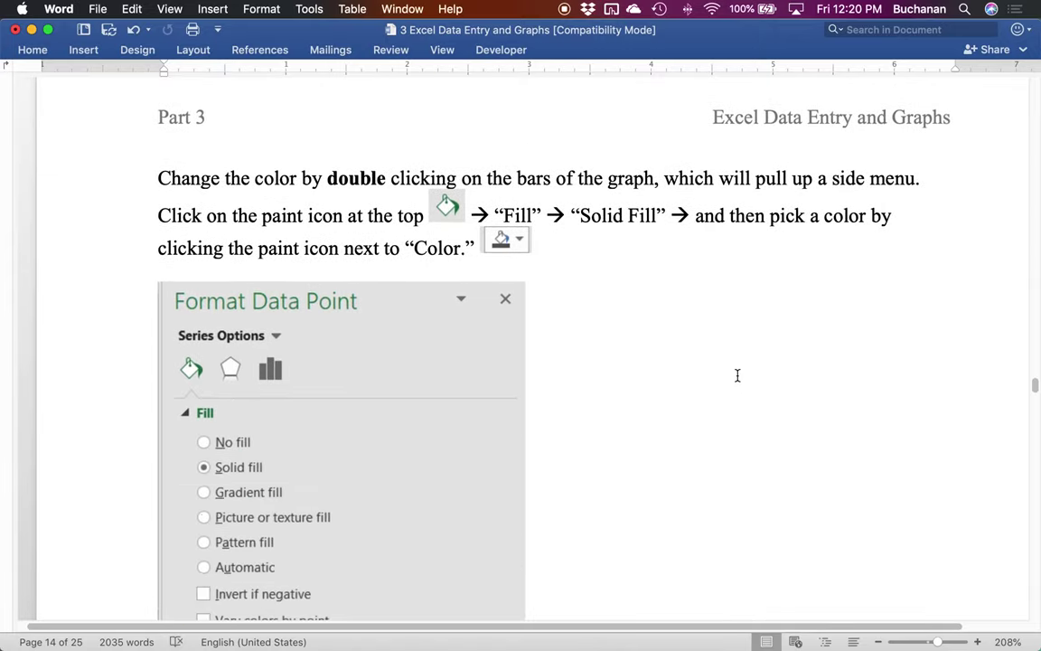
pyautogui.scroll(-10, 737, 375)
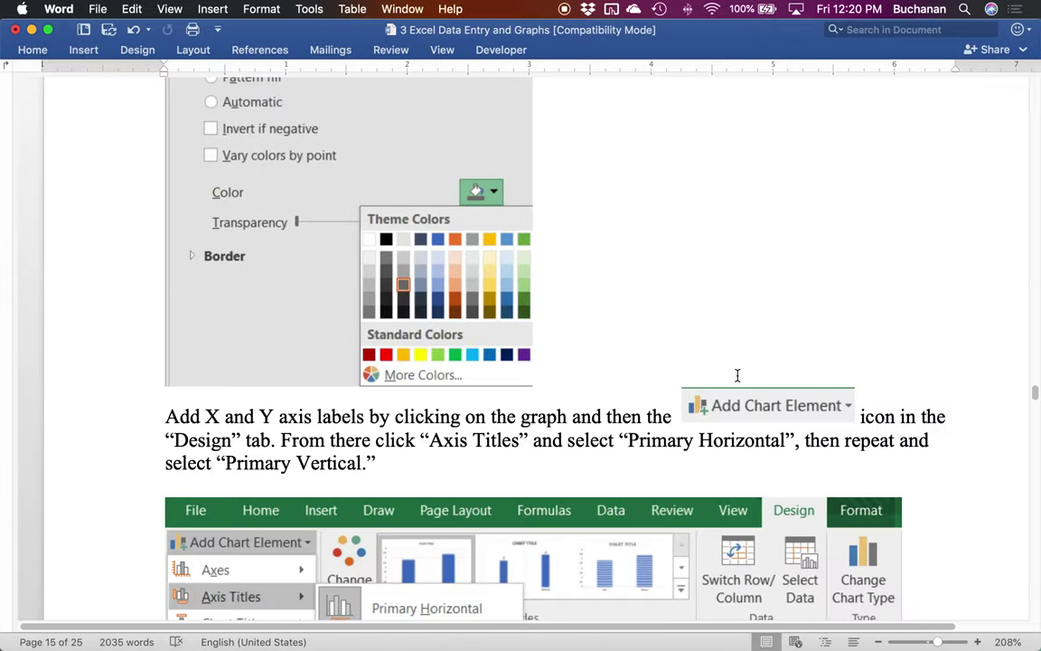
pyautogui.scroll(-3, 738, 377)
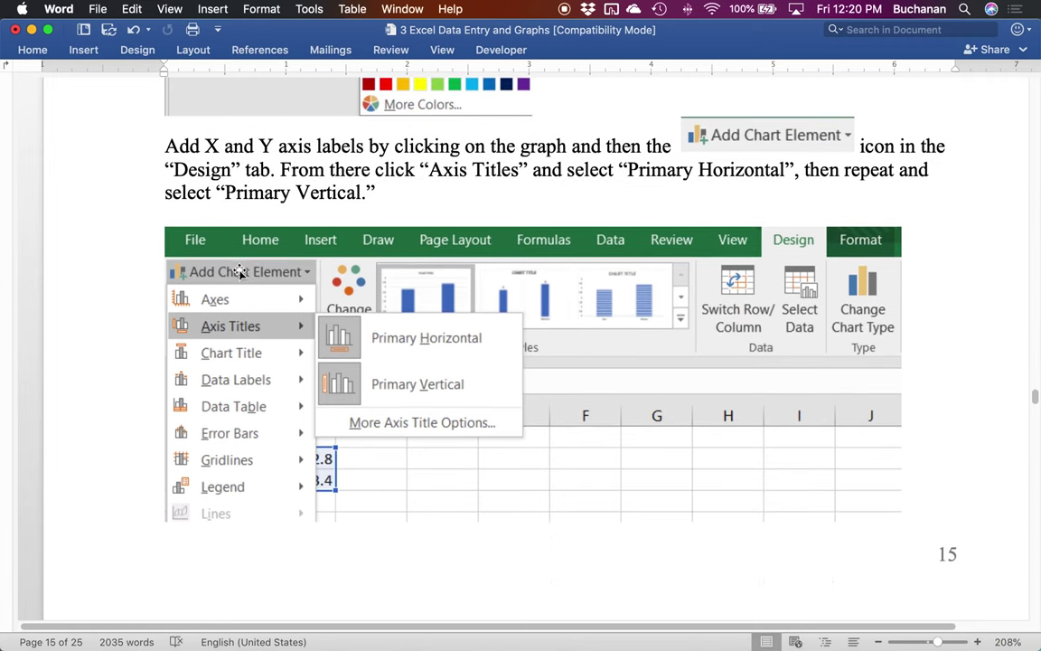
# - Add primary horizontal and primary vertical axis title placeholders to the bar chart
pyautogui.moveTo(0, 649)
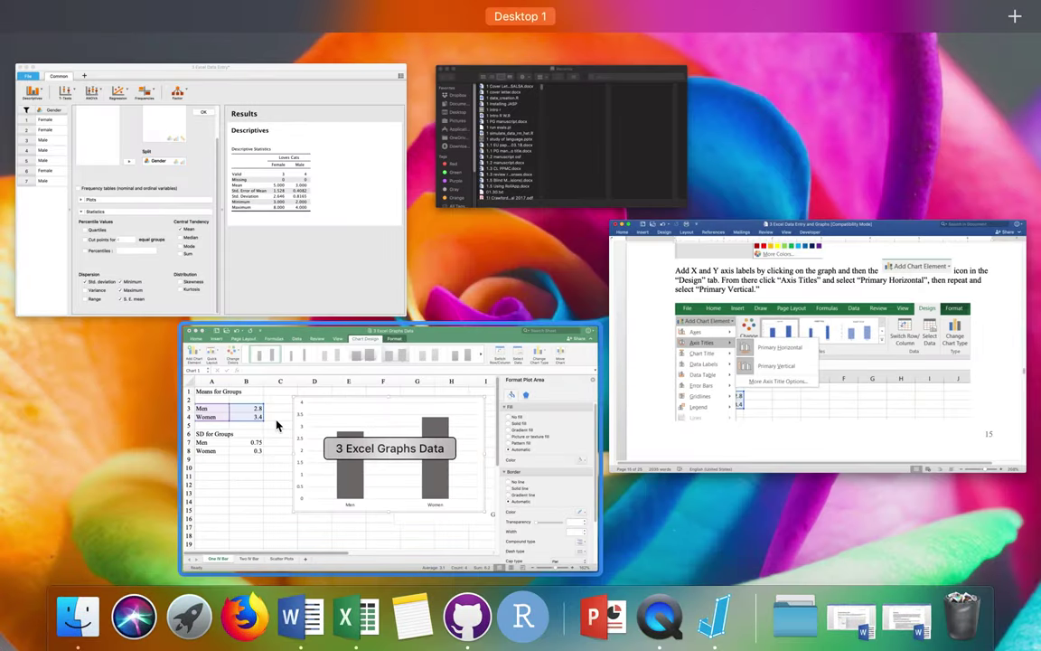
pyautogui.click(247, 377)
pyautogui.click(35, 91)
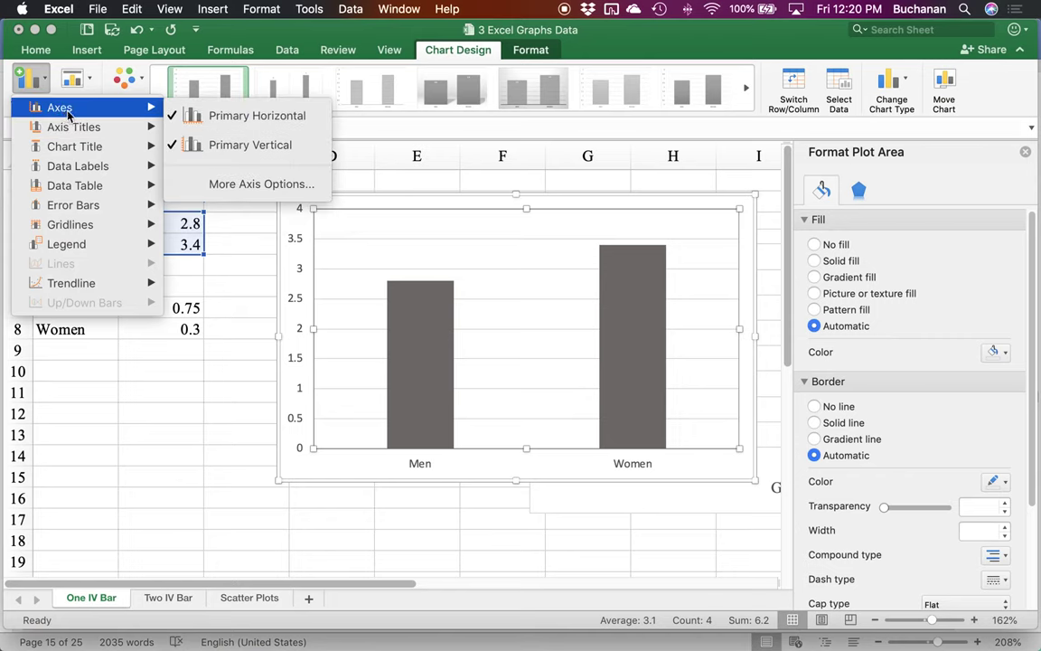
pyautogui.moveTo(97, 135)
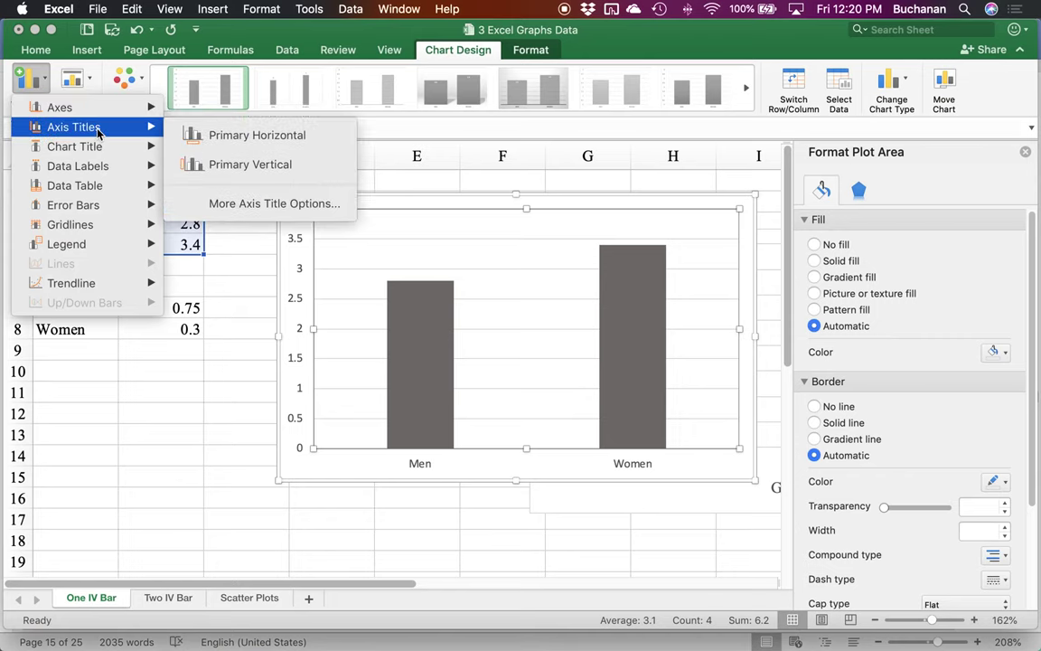
pyautogui.click(207, 135)
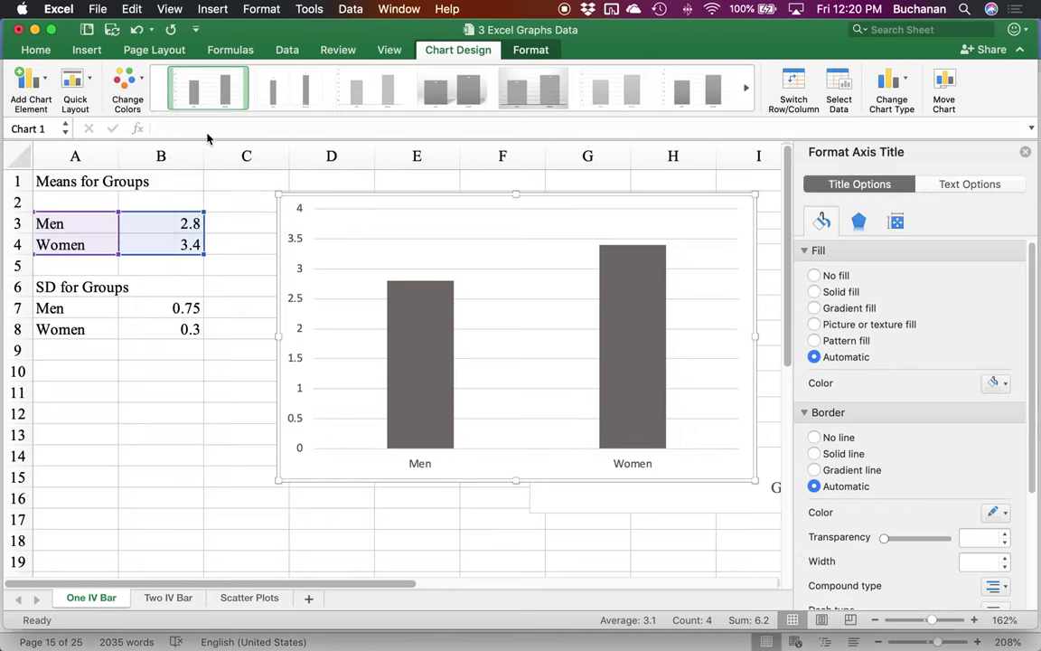
pyautogui.click(33, 86)
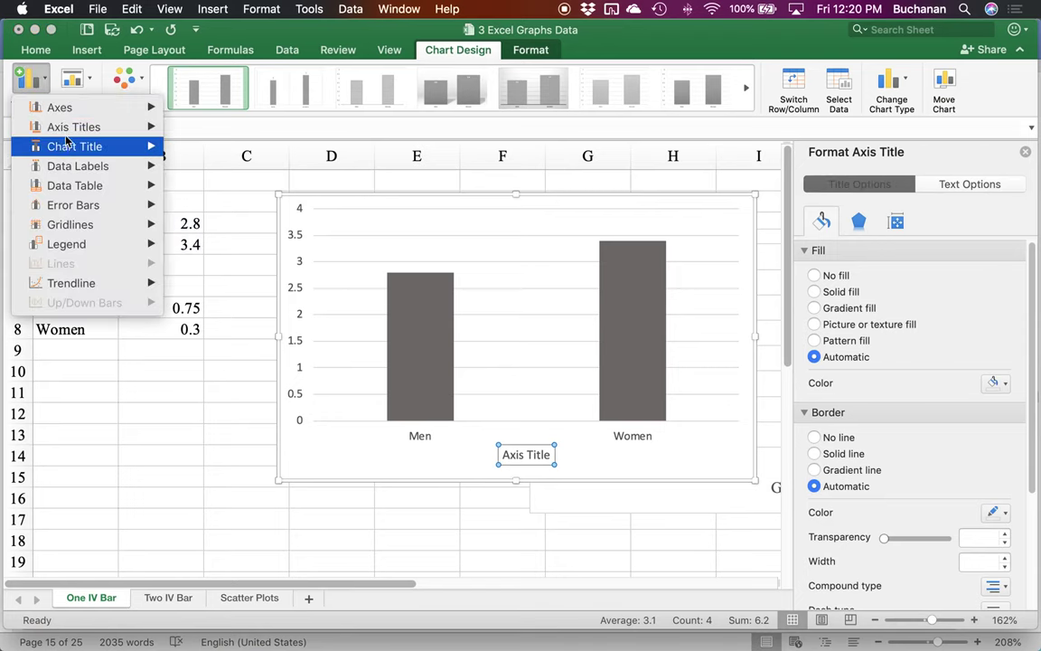
pyautogui.moveTo(81, 126)
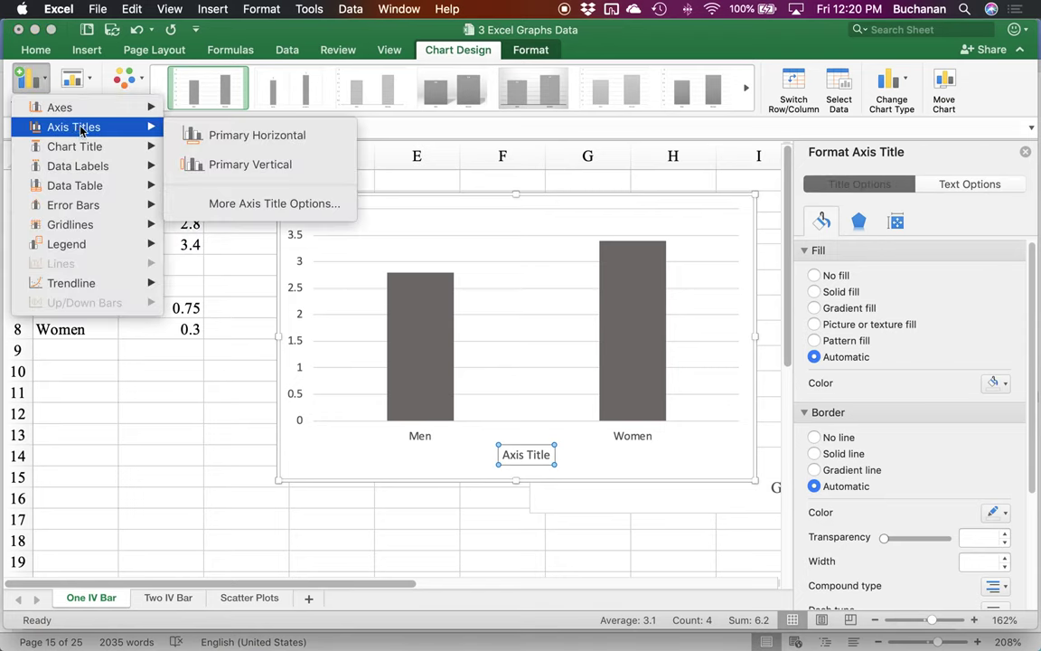
pyautogui.click(191, 167)
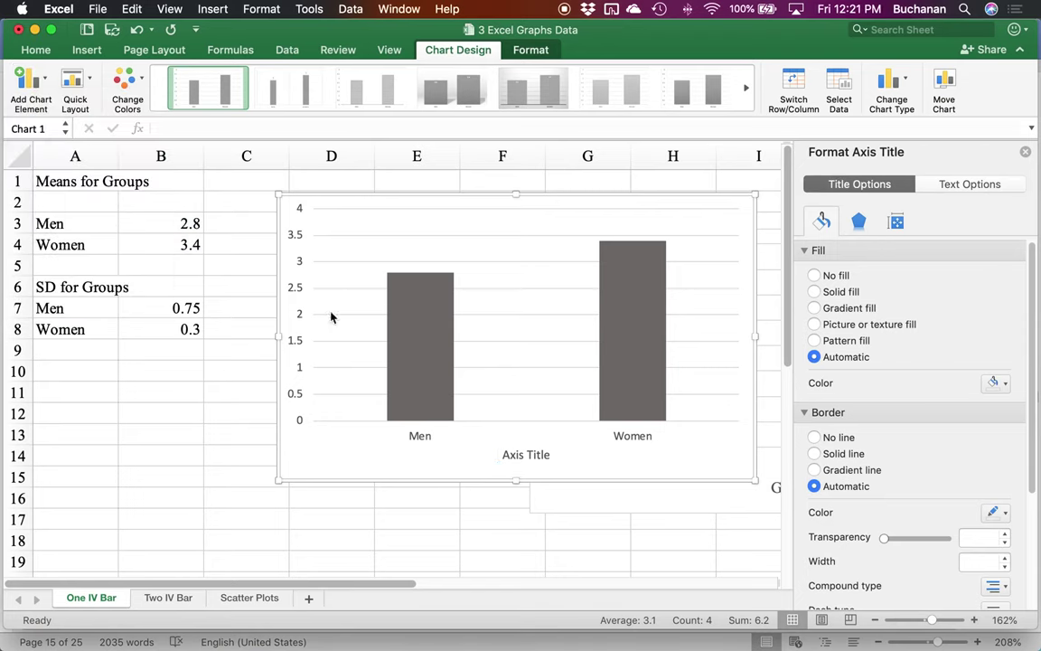
# - Title the horizontal axis 'Gender' and the vertical axis 'Loves Cats Rating'
pyautogui.click(537, 455)
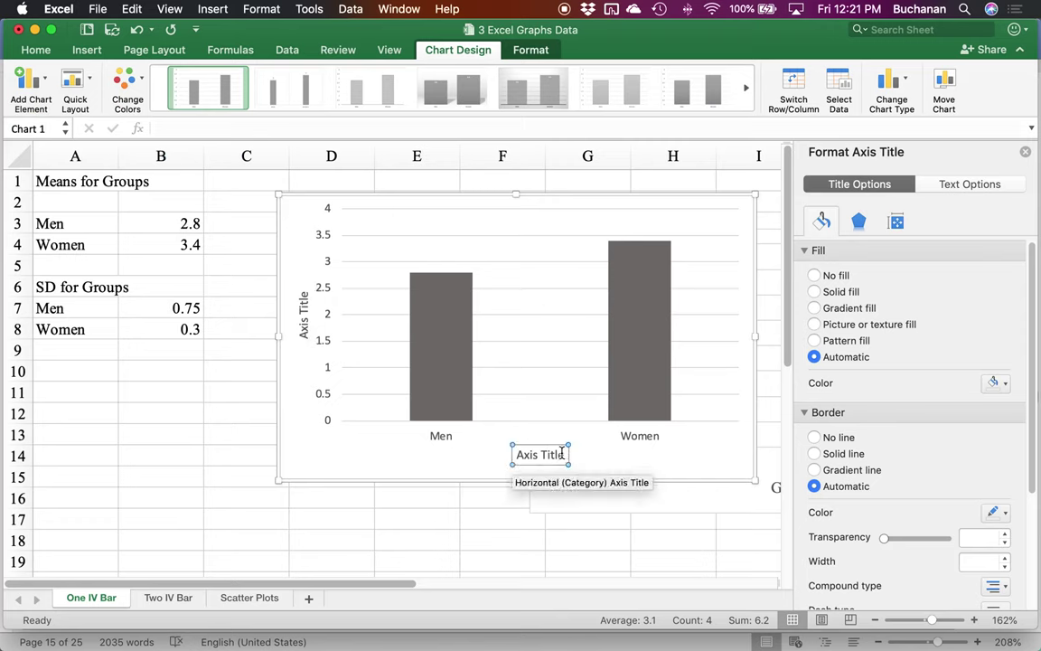
pyautogui.moveTo(562, 454); pyautogui.dragTo(483, 453)
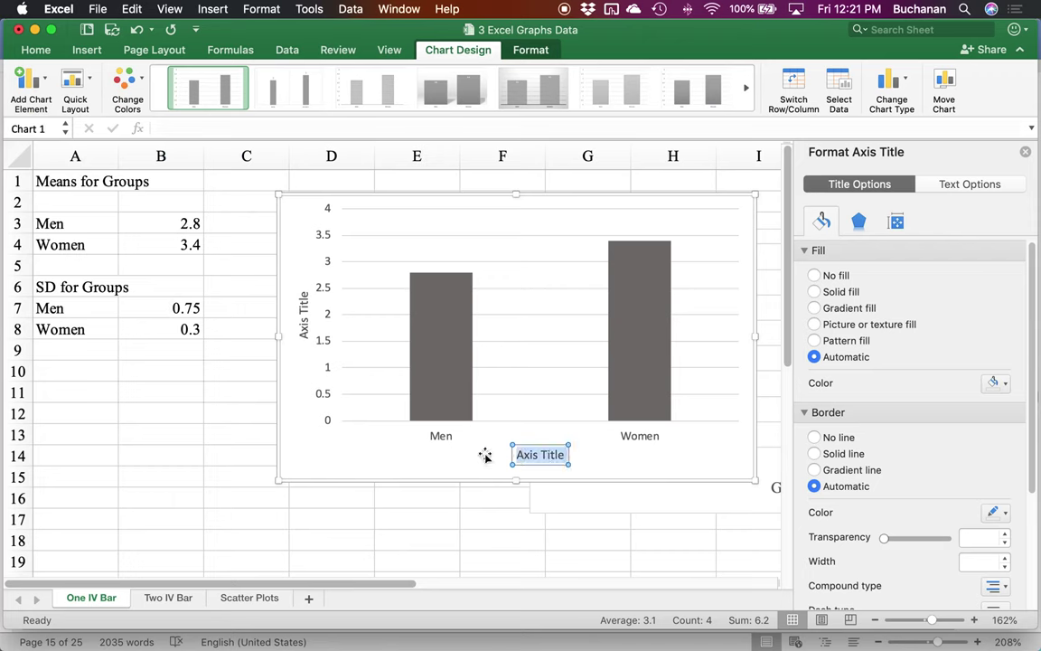
pyautogui.write('Gender')
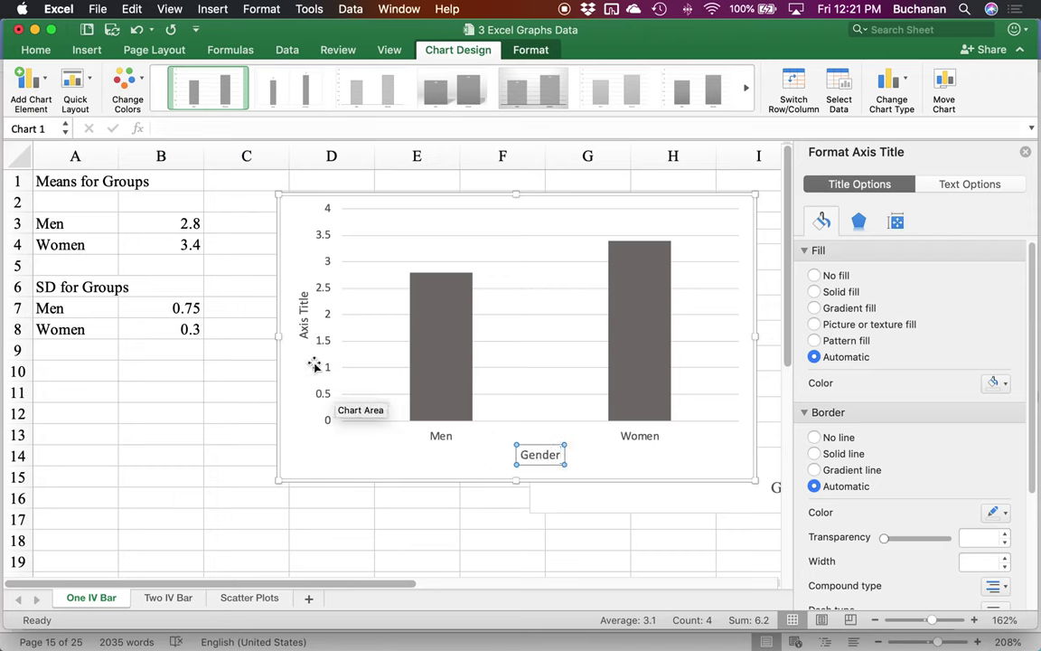
pyautogui.click(298, 312)
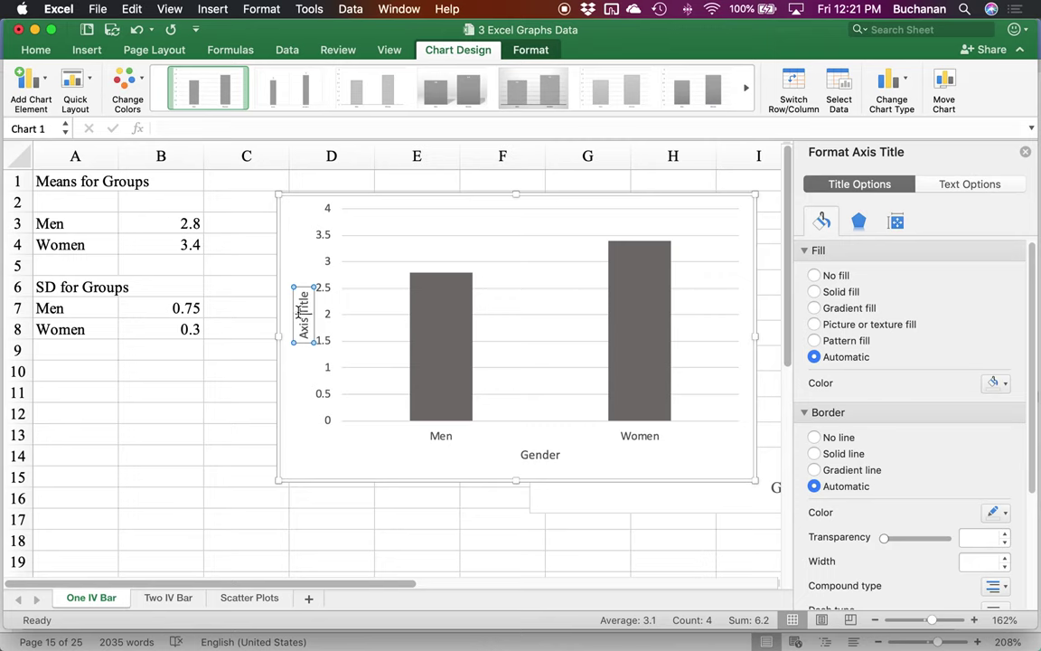
pyautogui.tripleClick(300, 312)
pyautogui.write('Loves Cats')
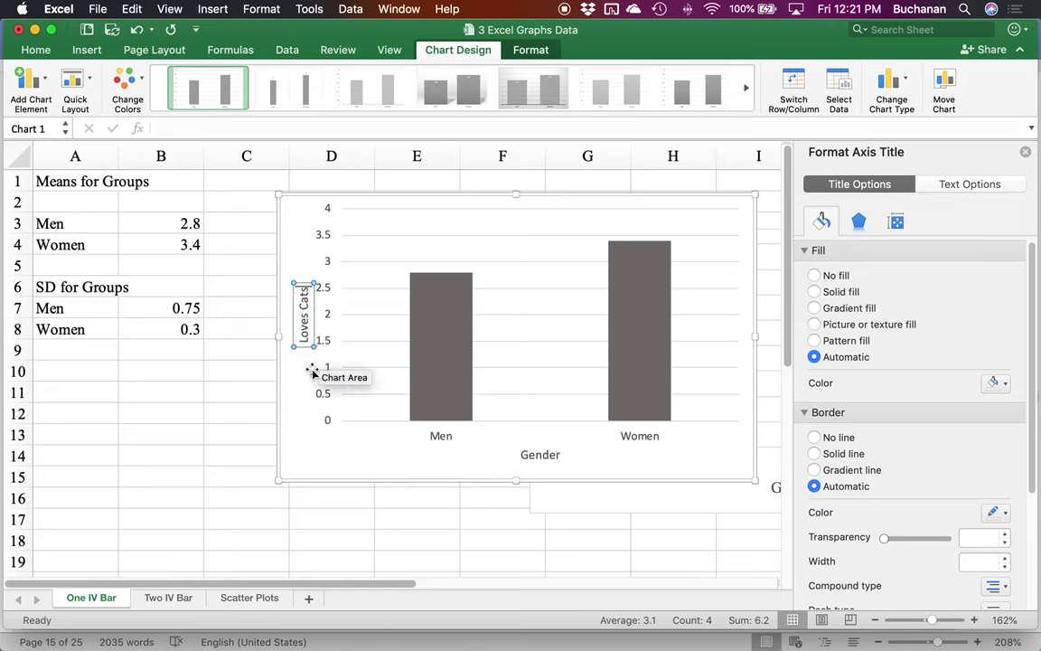
pyautogui.write(' Rating')
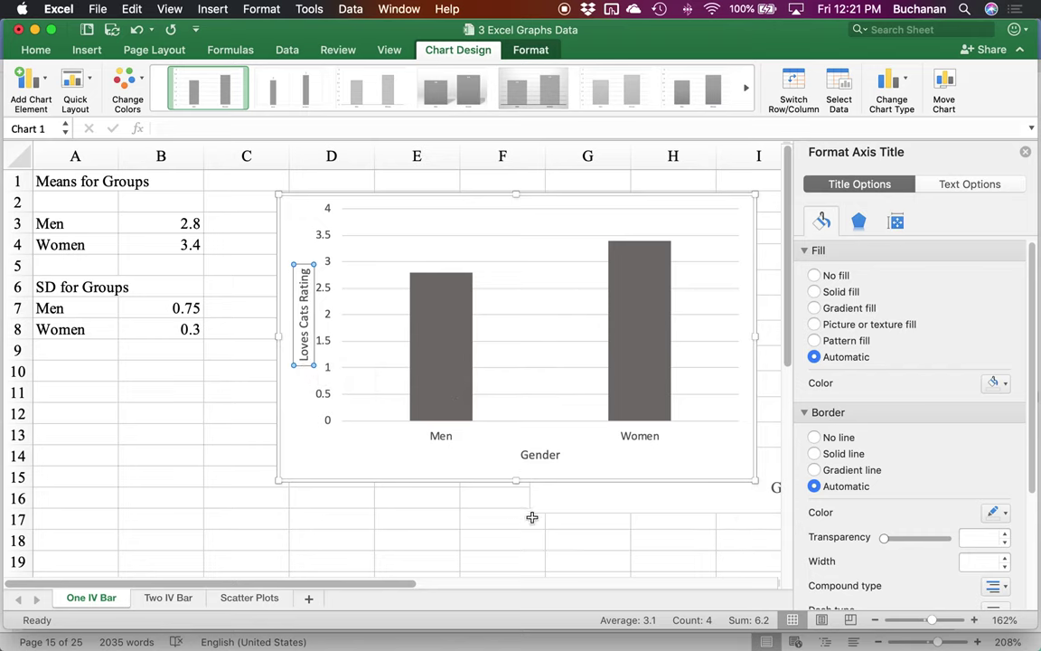
pyautogui.click(411, 470)
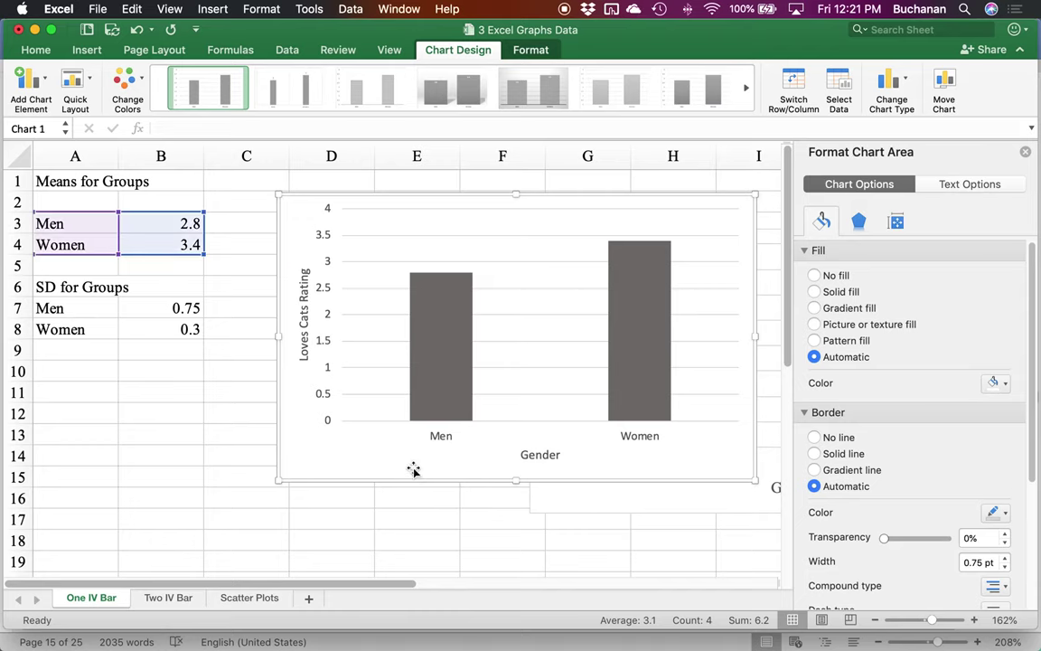
pyautogui.hotkey('ctrl', 'Up')
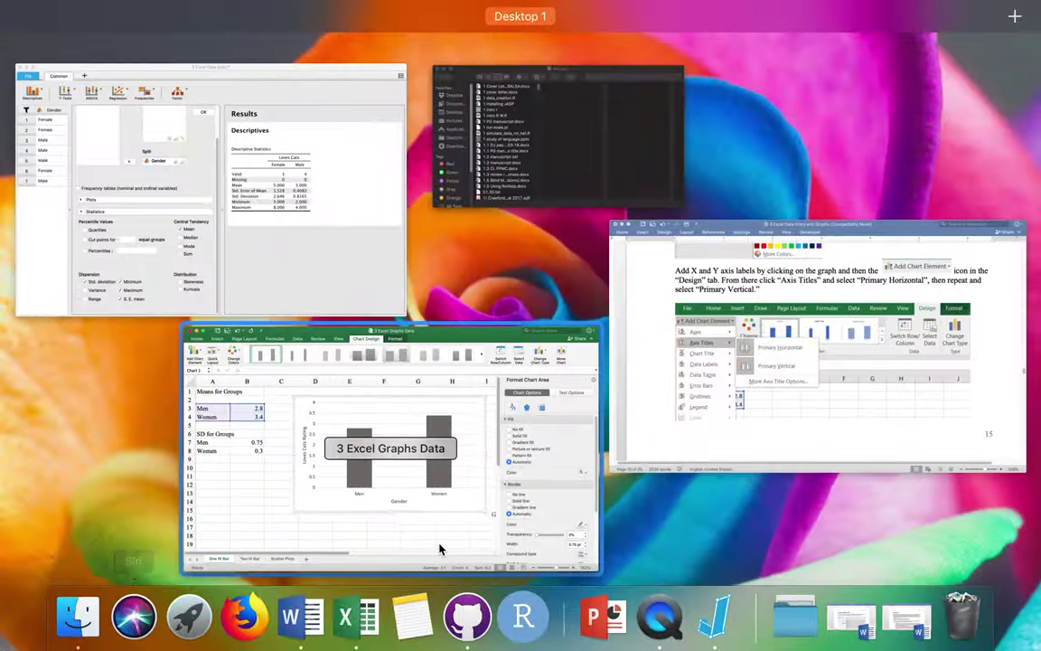
# - Scroll the Word tutorial down to the error bar instructions, then show all windows side by side
pyautogui.click(799, 432)
pyautogui.scroll(-10, 788, 409)
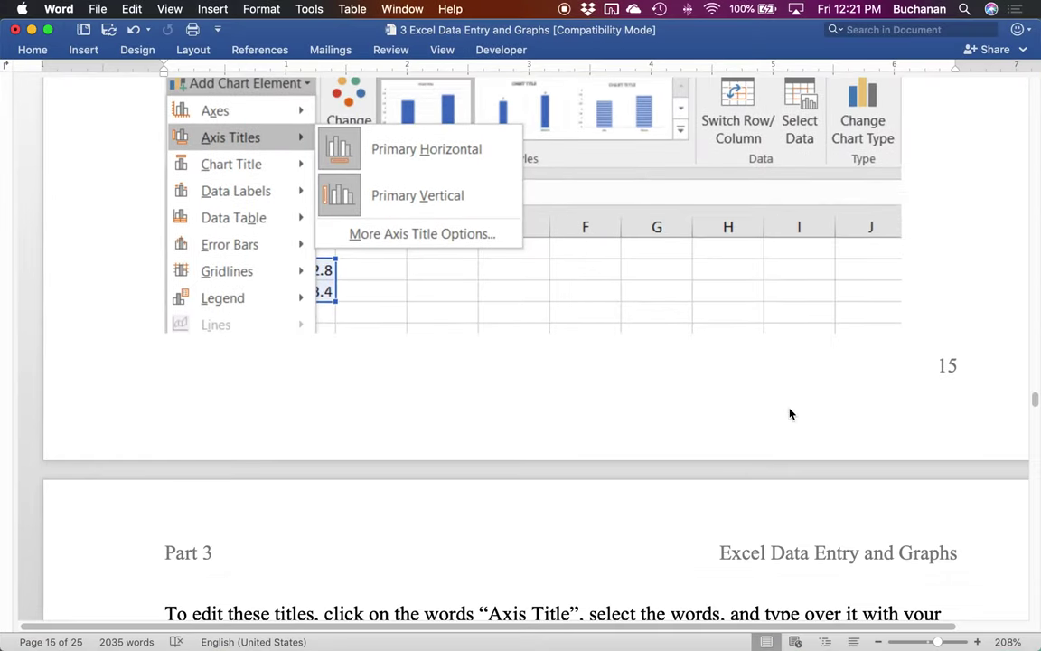
pyautogui.scroll(-12, 788, 409)
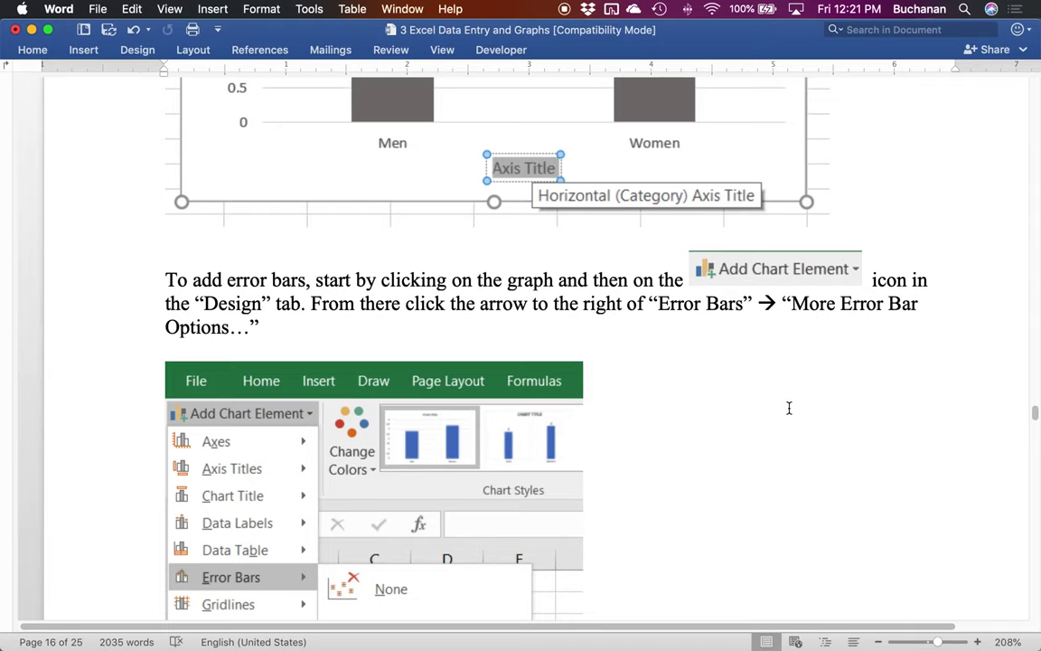
pyautogui.scroll(-4, 788, 407)
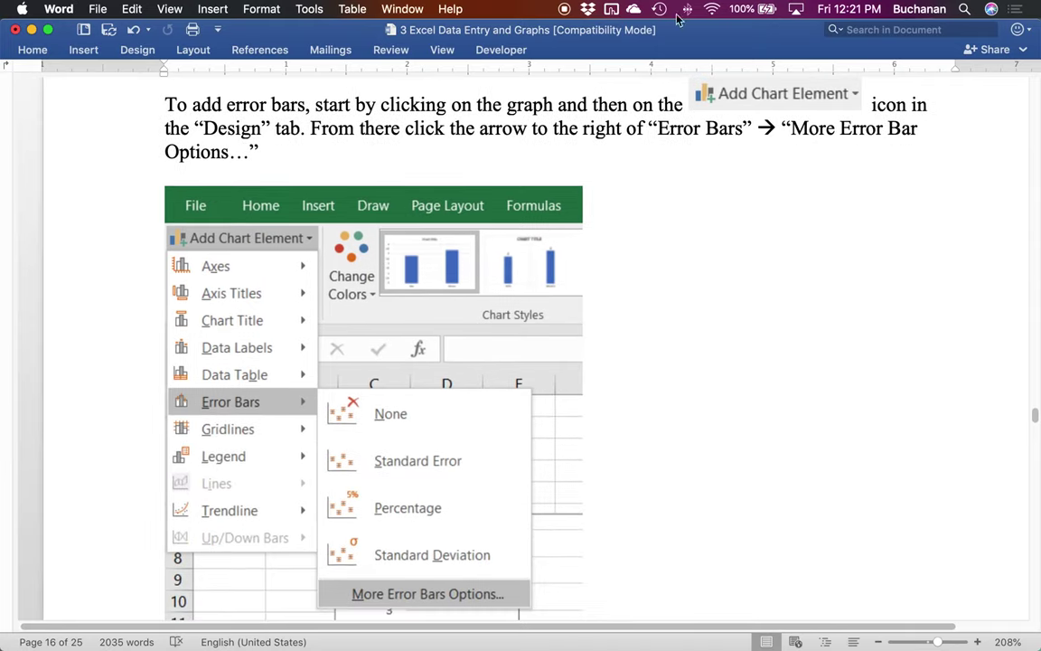
pyautogui.hotkey('ctrl', 'Up')
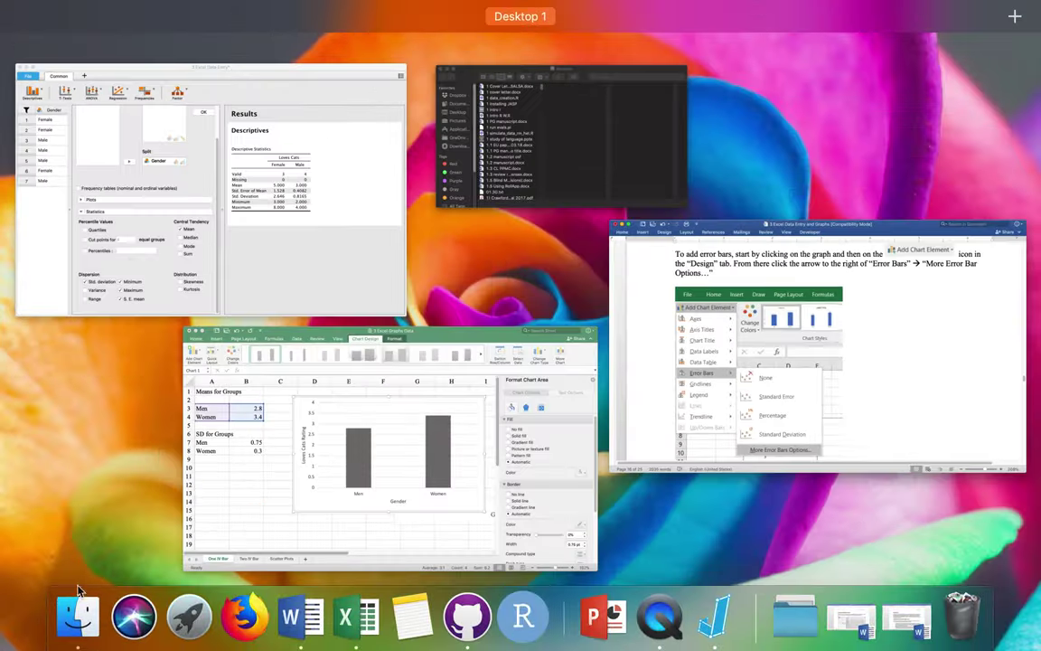
# - Add error bars to the Men/Women bar series and set their error amount to Custom
pyautogui.click(321, 471)
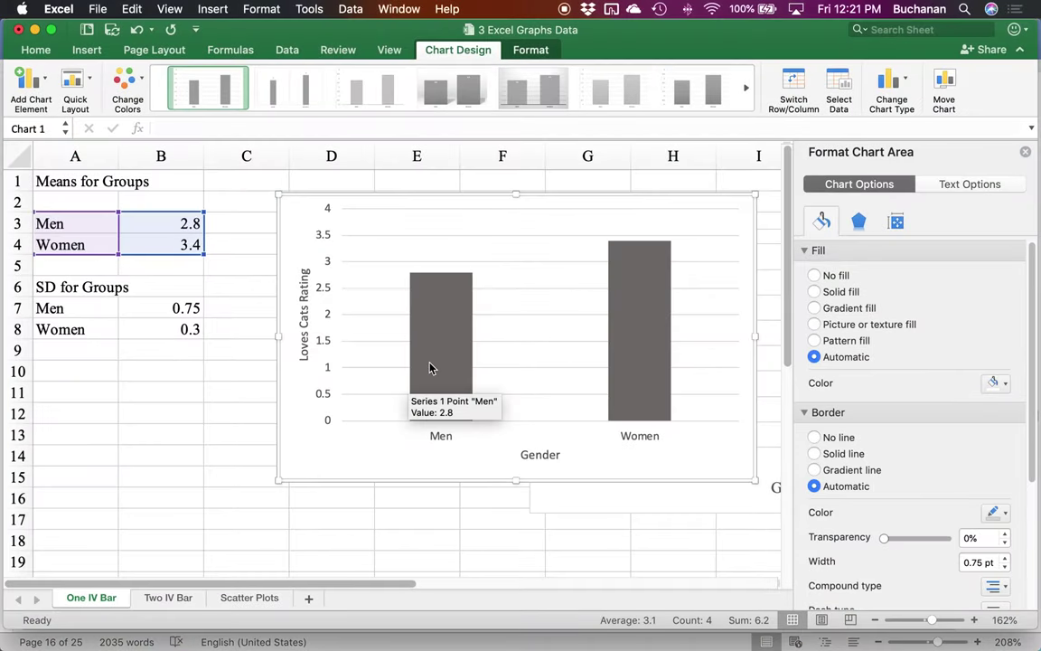
pyautogui.click(430, 367)
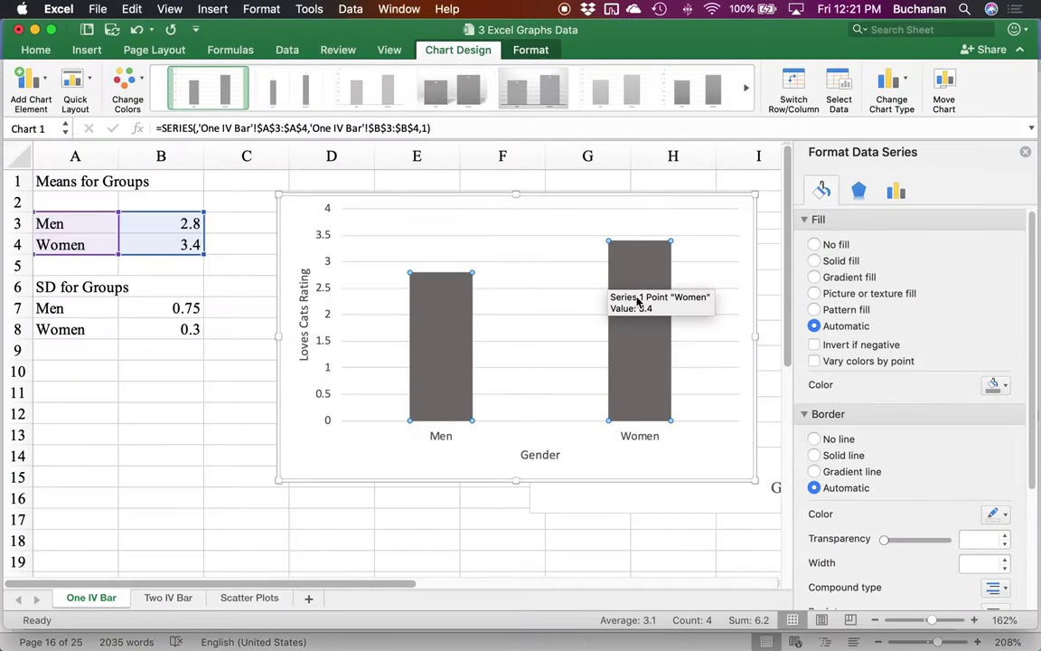
pyautogui.click(43, 100)
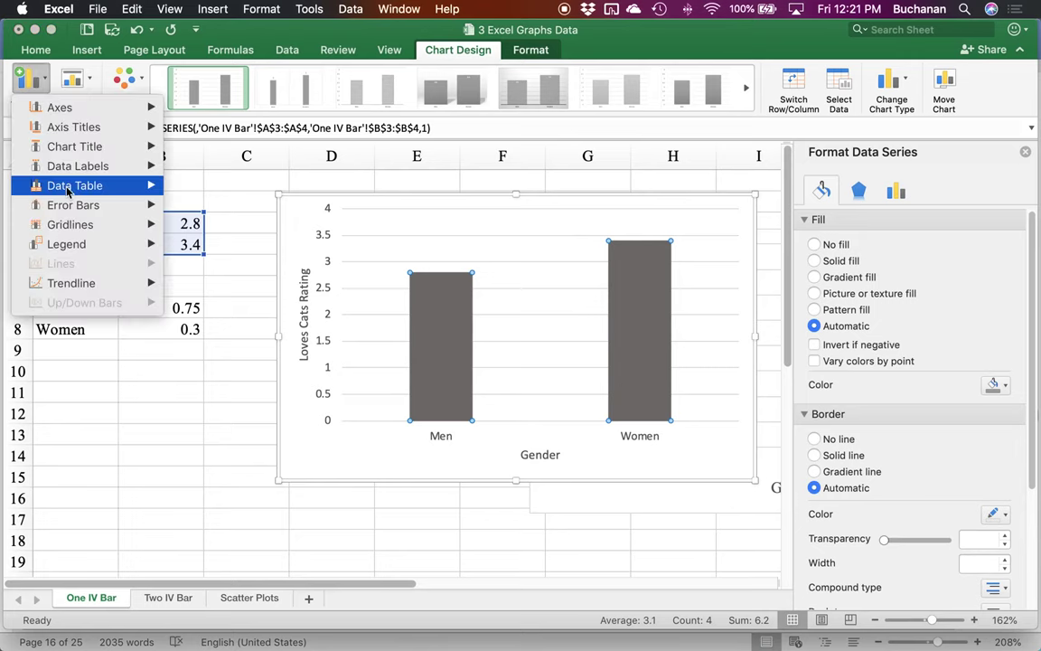
pyautogui.moveTo(71, 206)
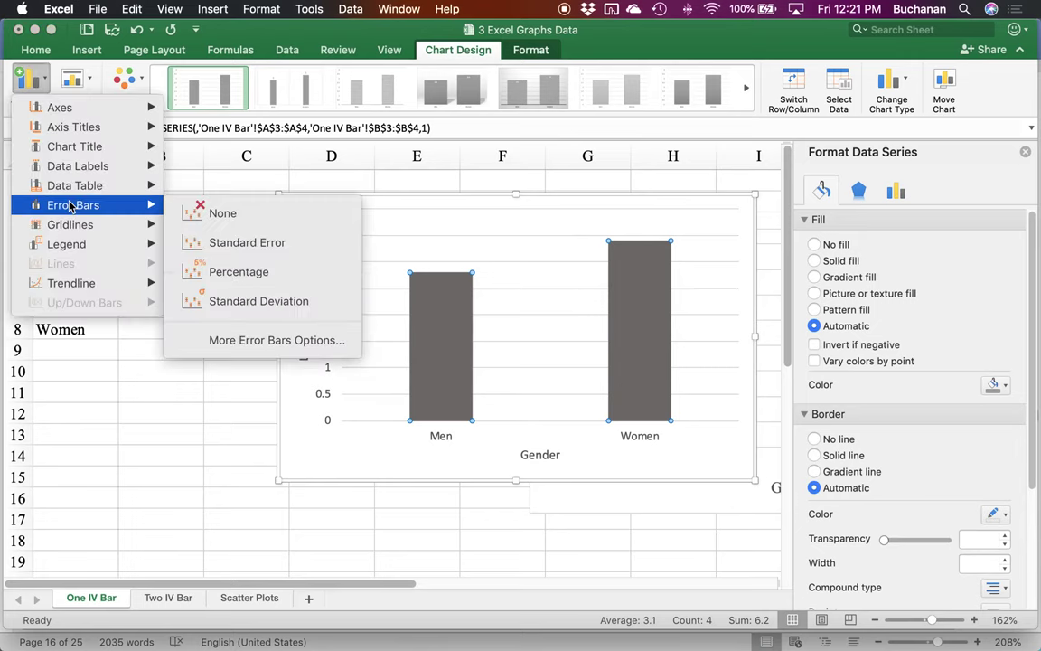
pyautogui.click(242, 341)
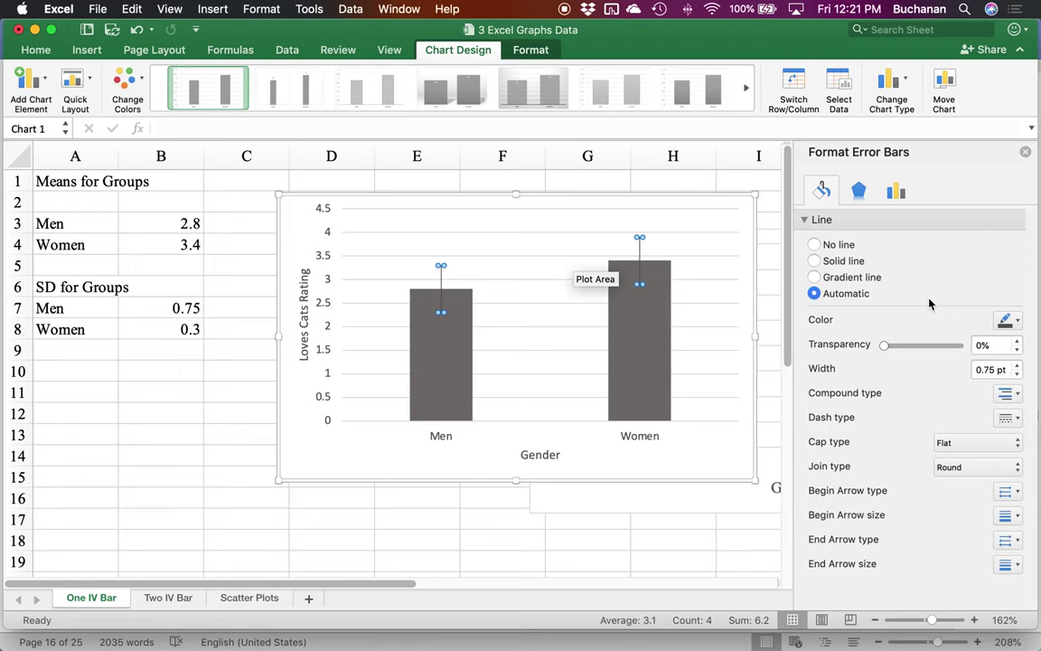
pyautogui.click(894, 191)
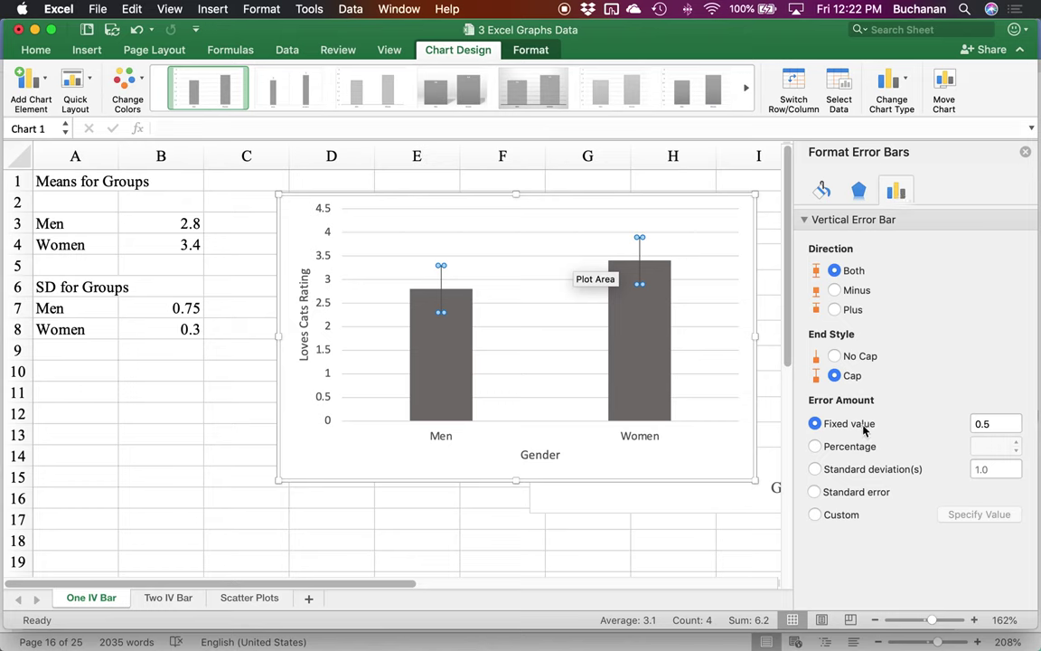
pyautogui.click(844, 515)
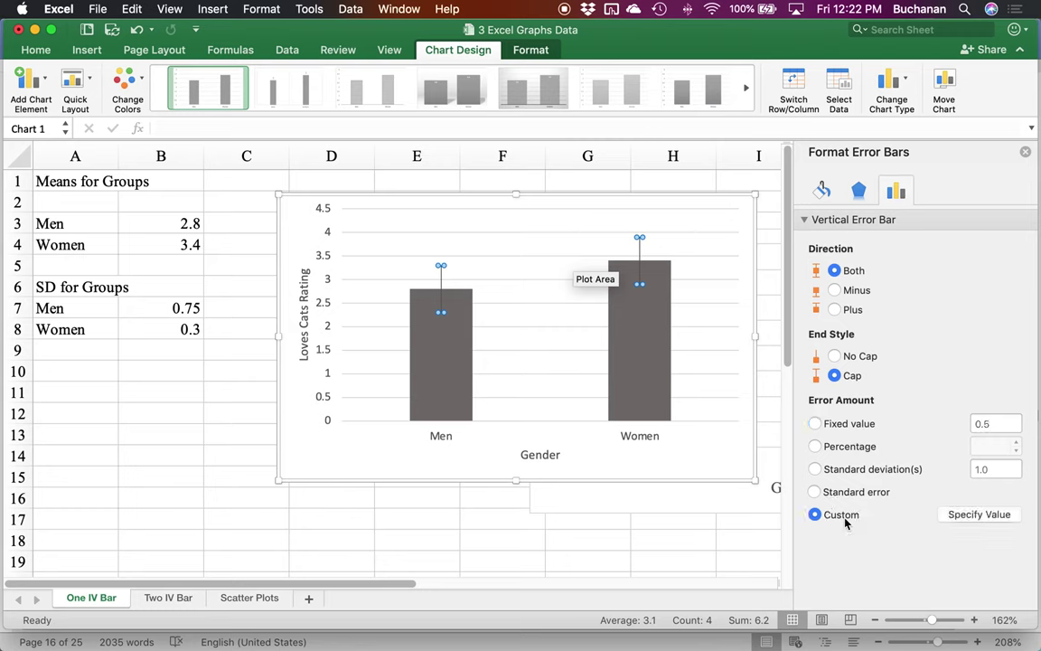
# - Enter B7:B8 as the positive and negative custom error values, then discard those entries
pyautogui.click(980, 514)
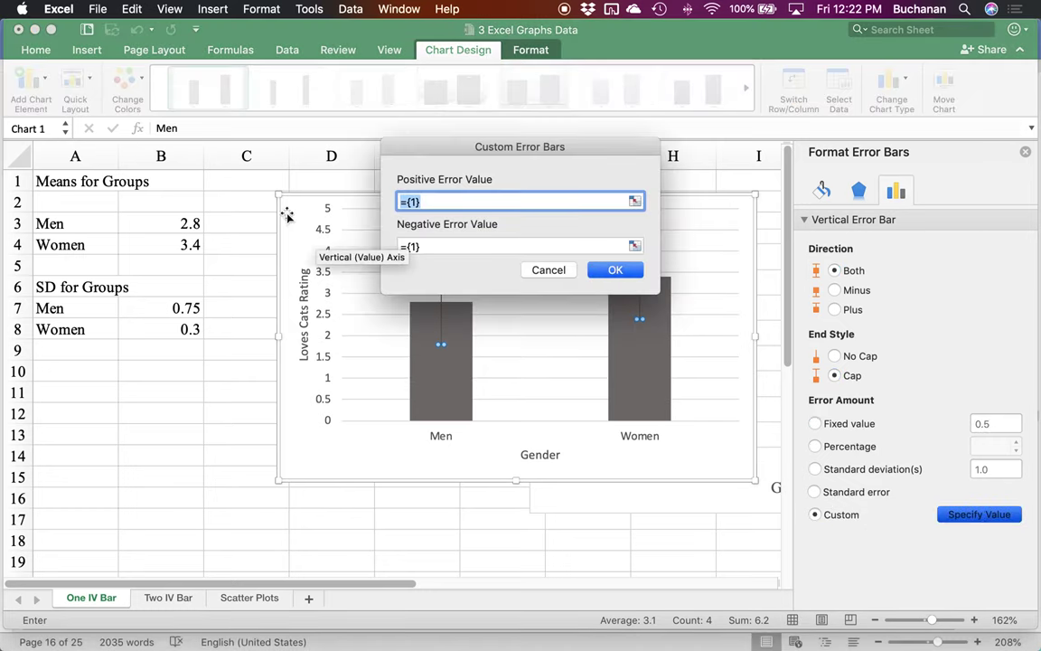
pyautogui.moveTo(172, 308); pyautogui.dragTo(186, 326)
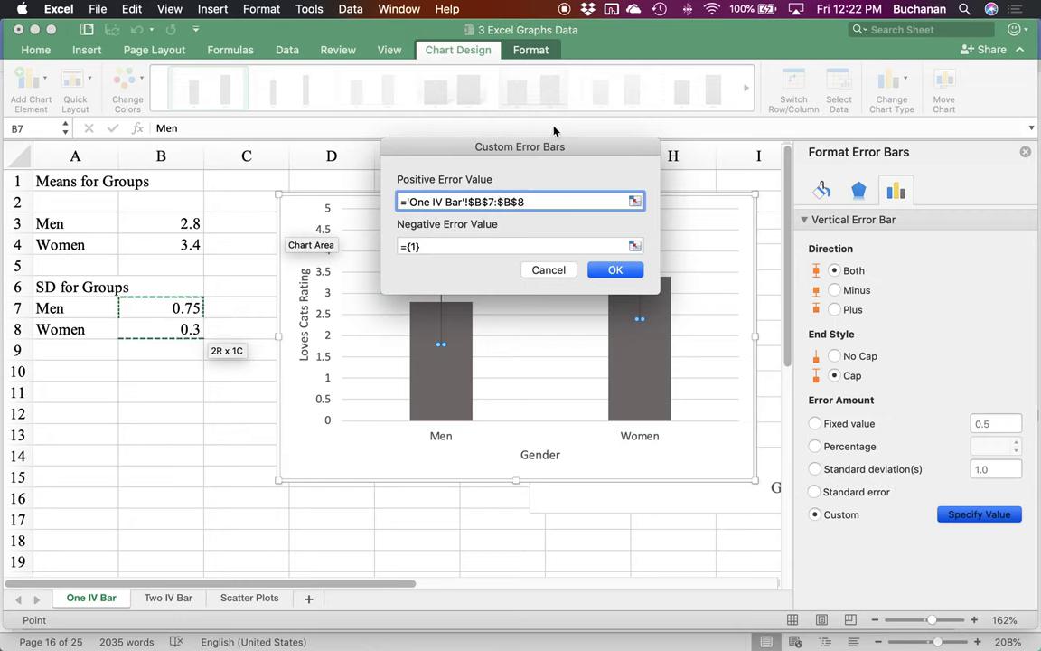
pyautogui.moveTo(545, 145); pyautogui.dragTo(836, 94)
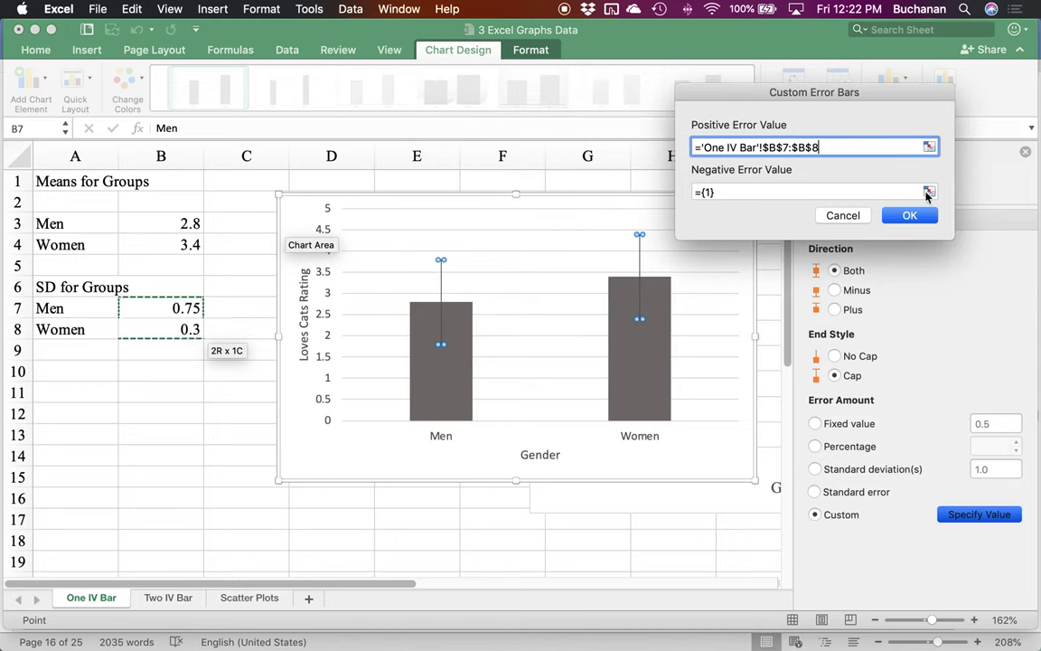
pyautogui.click(928, 192)
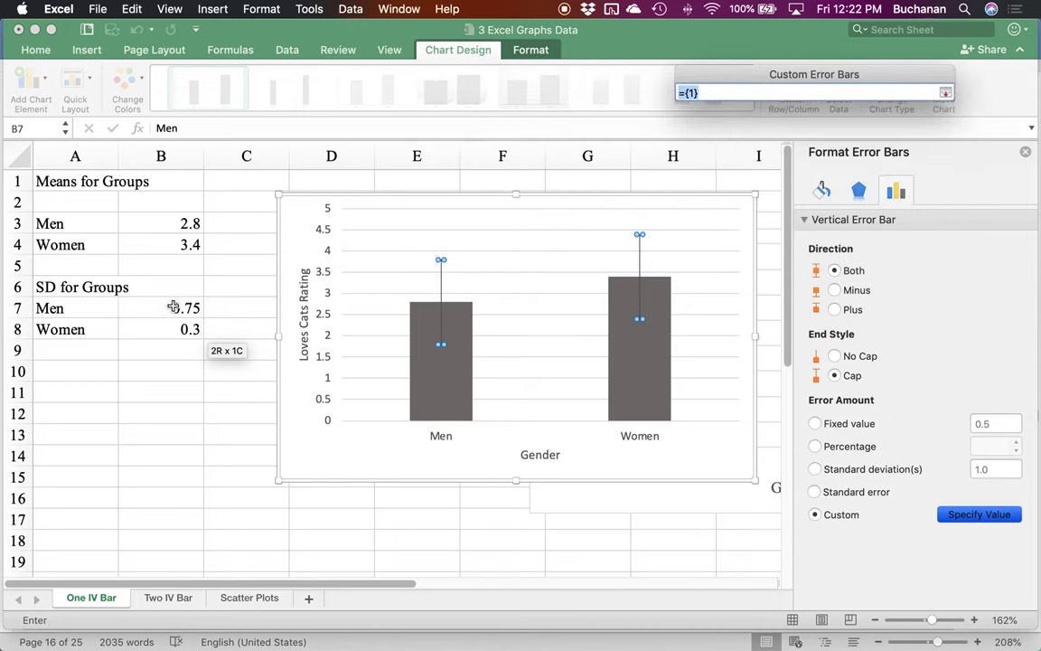
pyautogui.moveTo(173, 308); pyautogui.dragTo(170, 337)
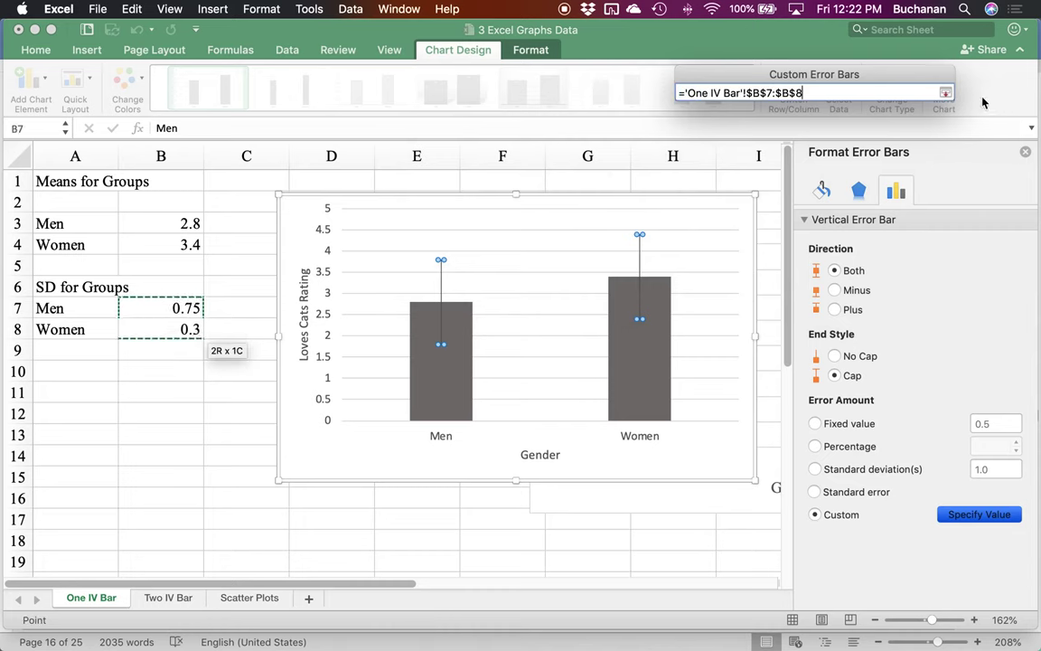
pyautogui.click(945, 92)
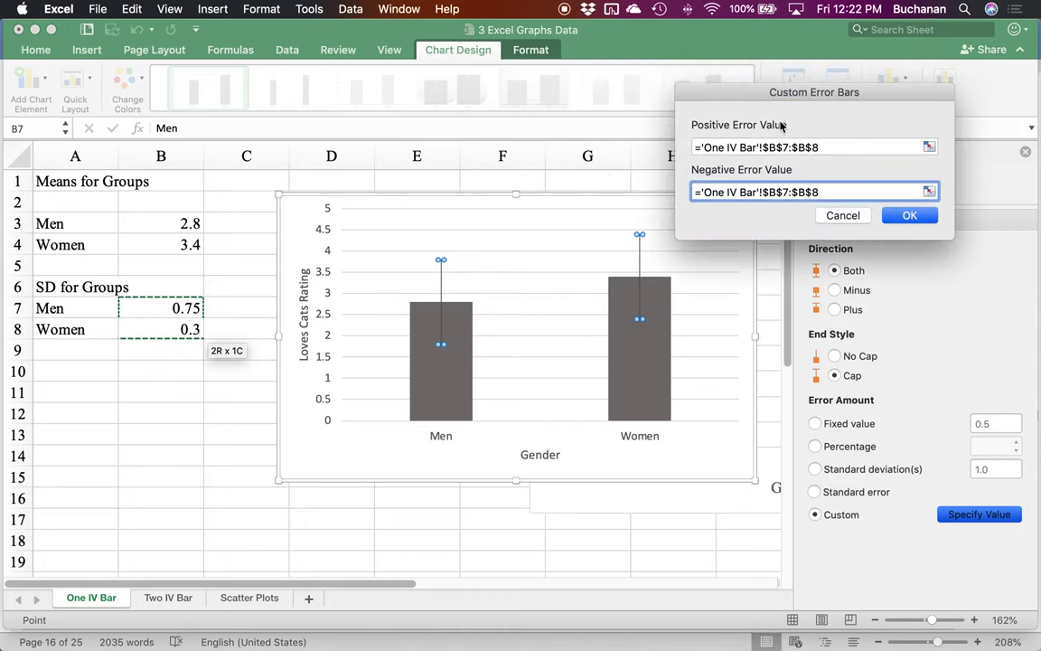
pyautogui.click(768, 147)
pyautogui.click(705, 192)
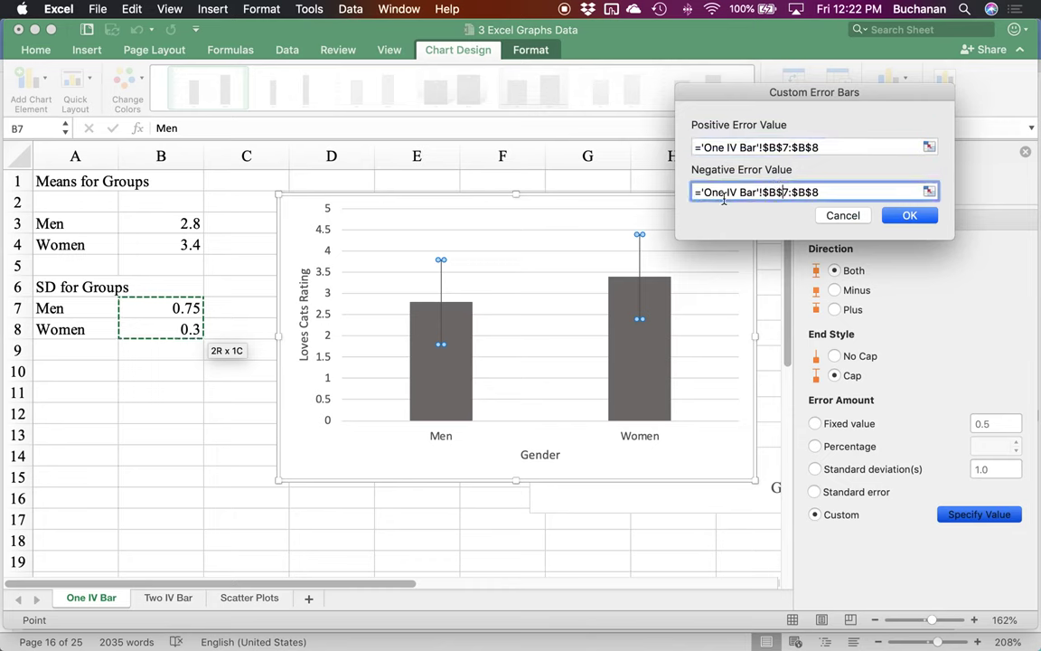
pyautogui.click(841, 216)
# - Re-enter B7:B8 as the custom error values and confirm, giving ±0.75 for Men and ±0.3 for Women
pyautogui.click(981, 514)
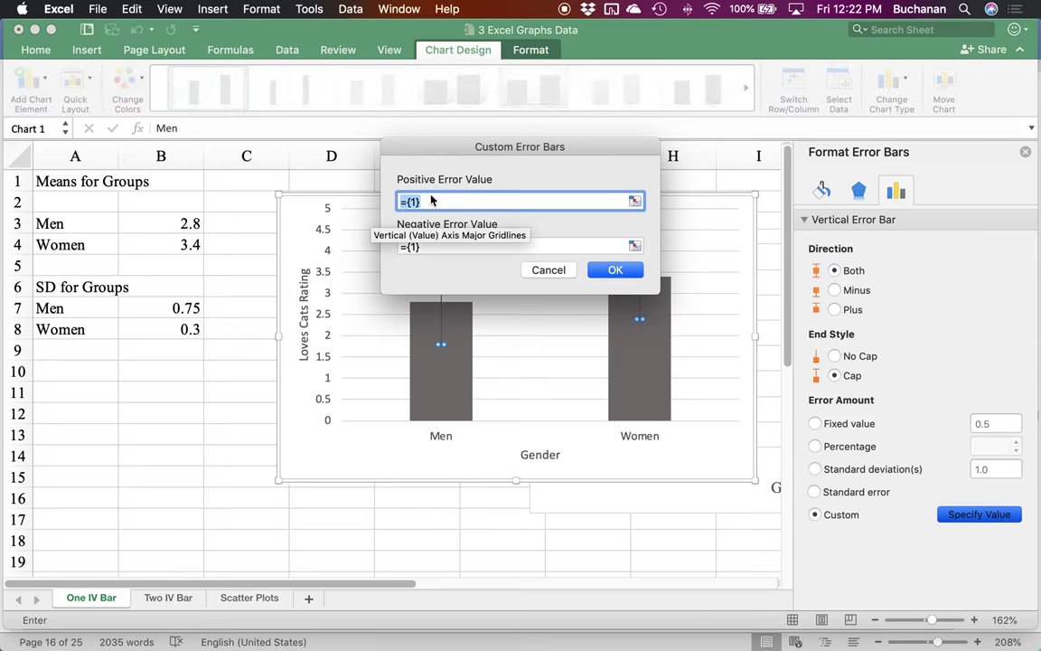
pyautogui.moveTo(171, 308); pyautogui.dragTo(170, 328)
pyautogui.click(478, 244)
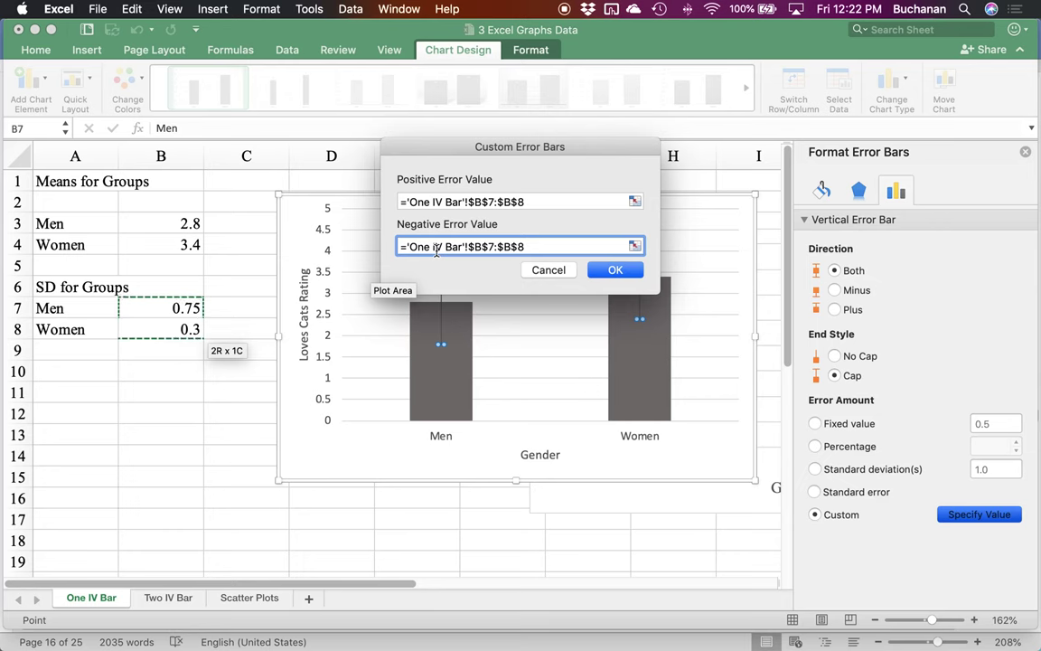
pyautogui.click(614, 270)
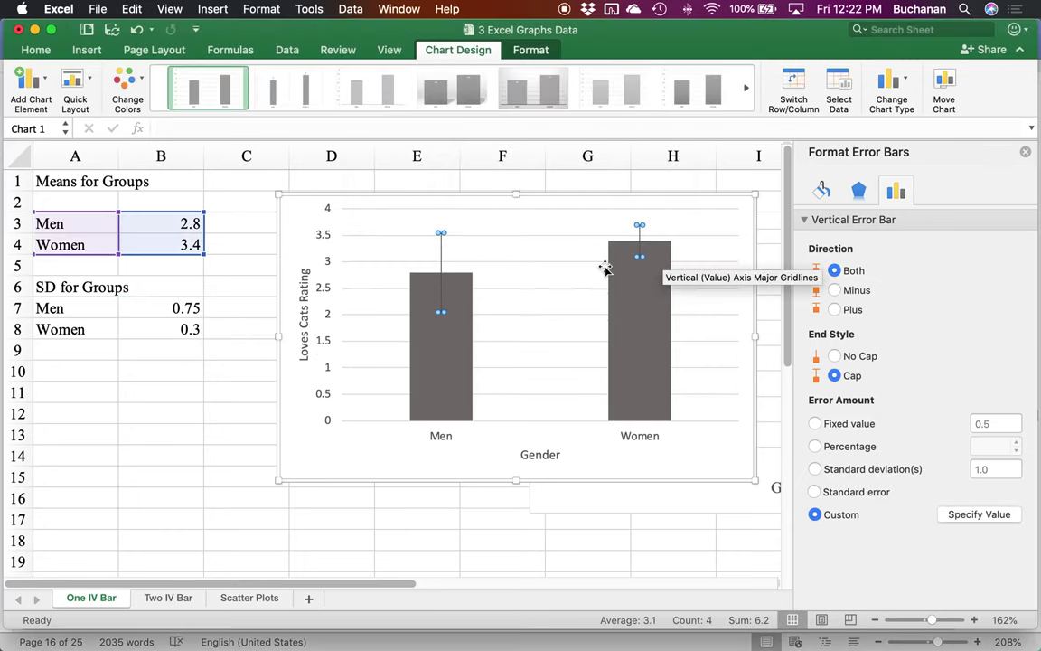
pyautogui.click(429, 313)
# - Check the Men error bars on the finished chart, then show all windows side by side
pyautogui.click(441, 267)
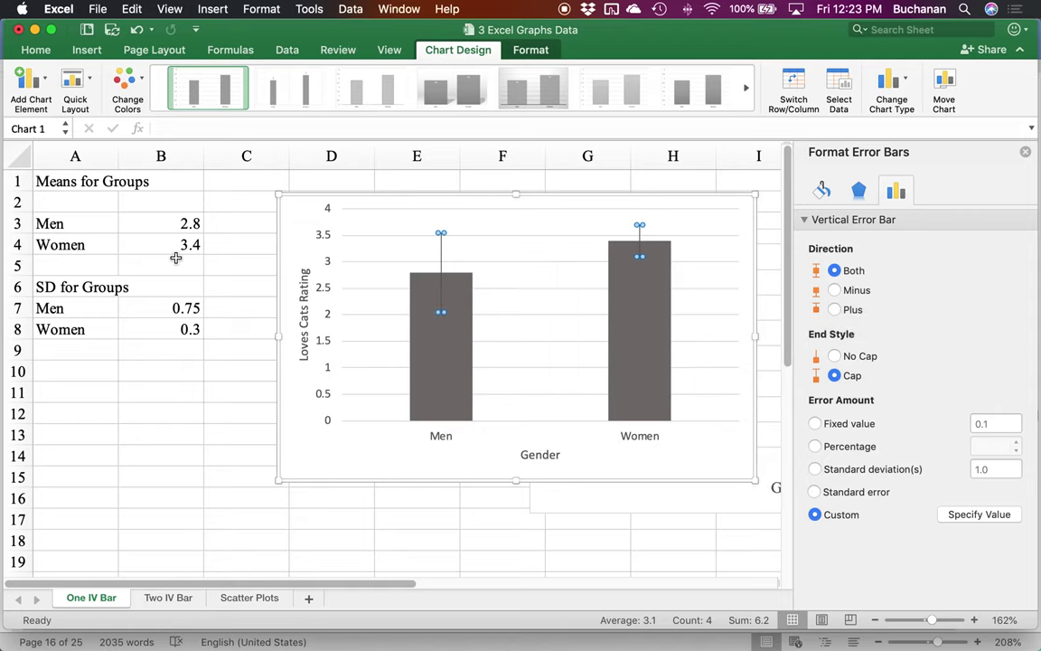
pyautogui.hotkey('ctrl', 'Up')
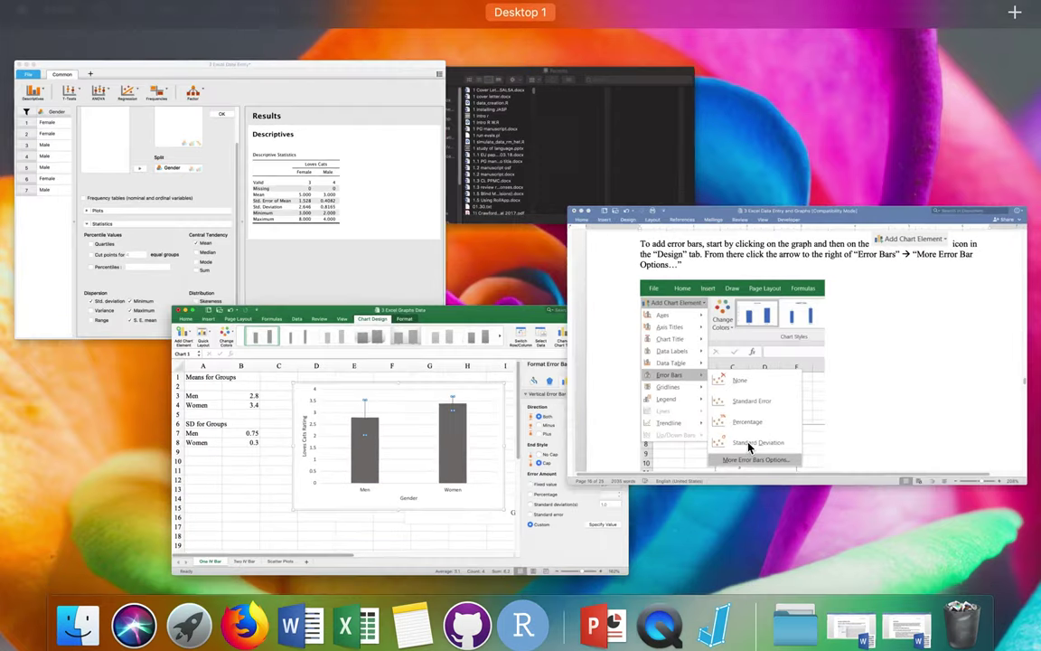
# - Scroll Word's custom error bar steps through to the Scatter Plots section, then return to Excel
pyautogui.click(749, 449)
pyautogui.scroll(-10, 839, 411)
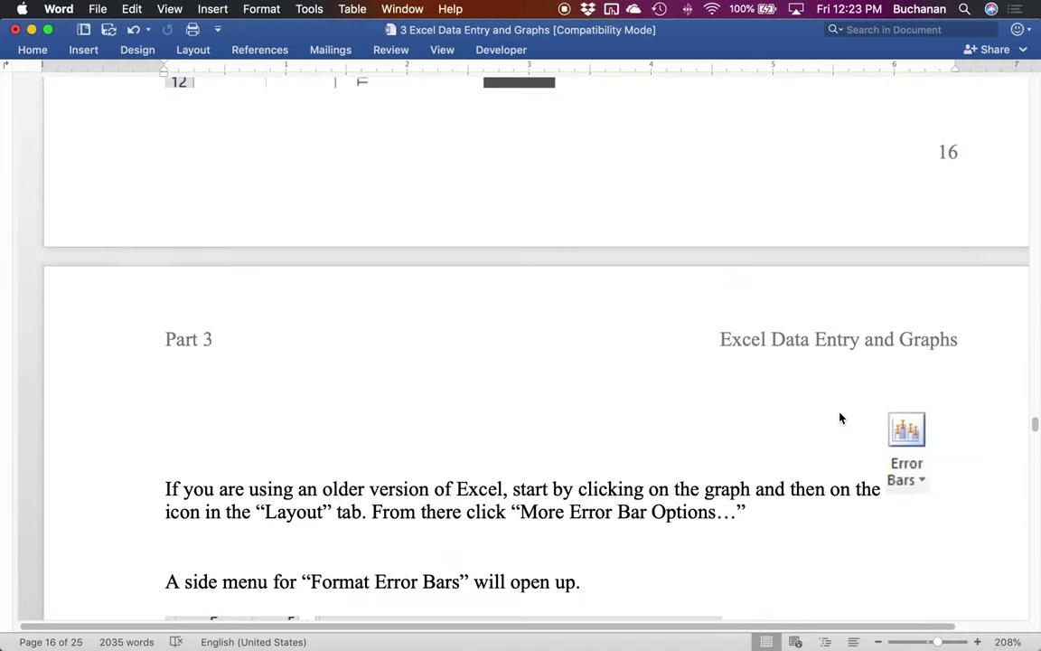
pyautogui.scroll(-15, 839, 412)
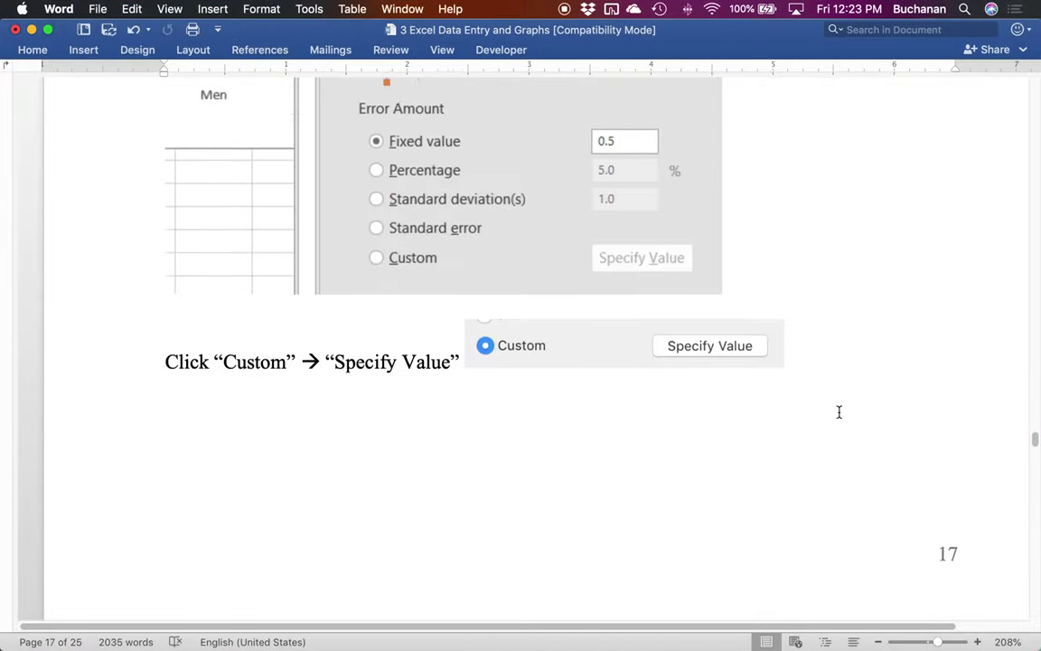
pyautogui.scroll(-20, 839, 411)
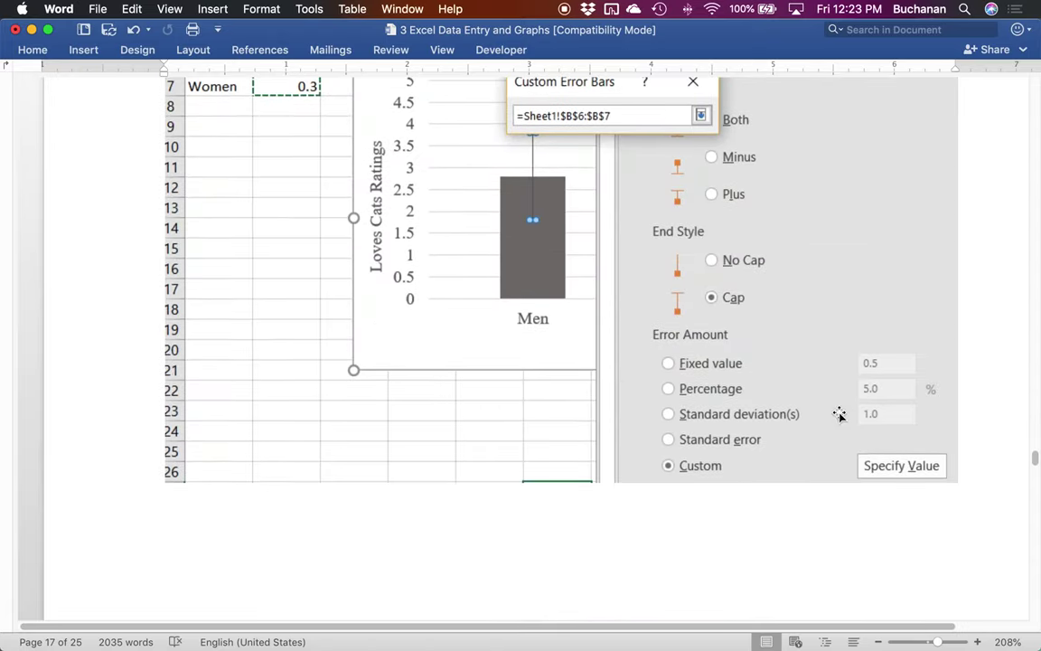
pyautogui.scroll(-20, 840, 418)
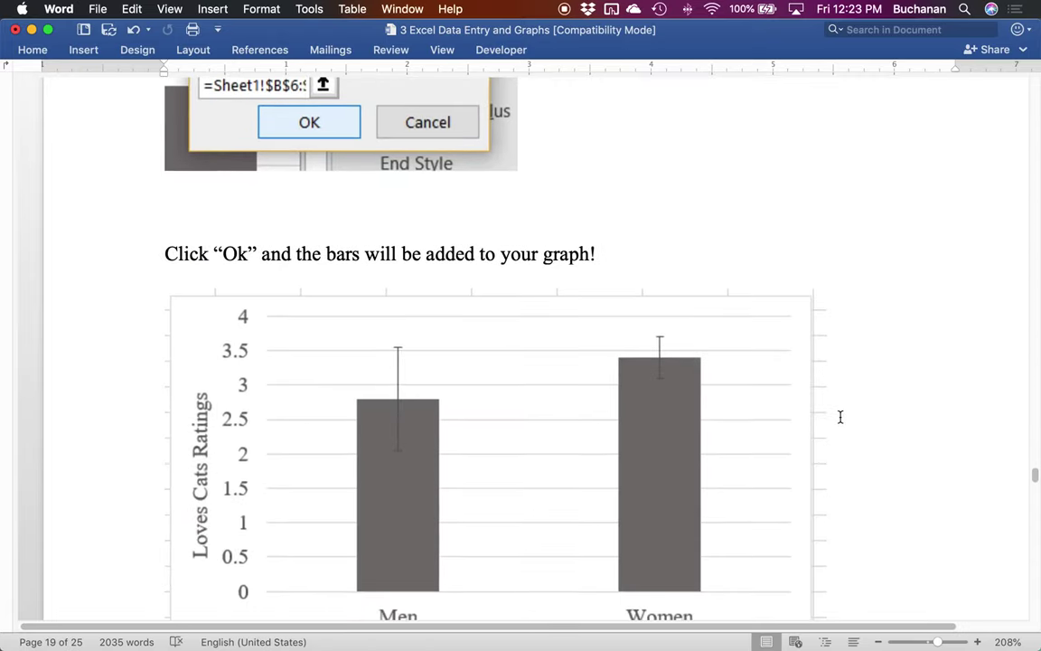
pyautogui.scroll(-3, 841, 417)
pyautogui.scroll(5, 841, 416)
pyautogui.scroll(-4, 840, 417)
pyautogui.scroll(-4, 841, 416)
pyautogui.hotkey('ctrl', 'Up')
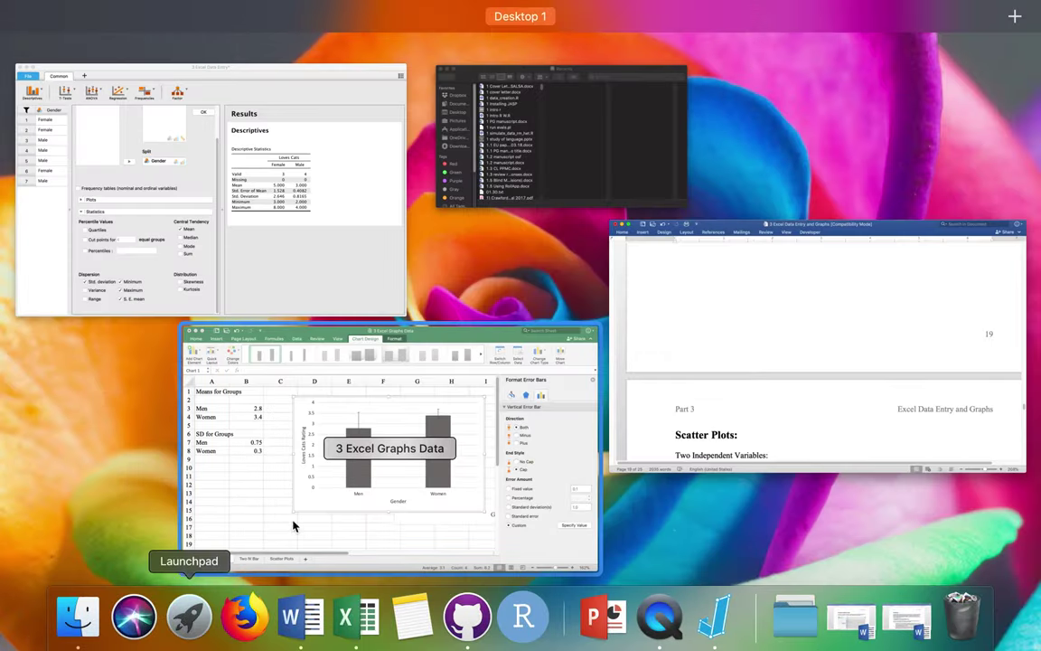
pyautogui.click(351, 469)
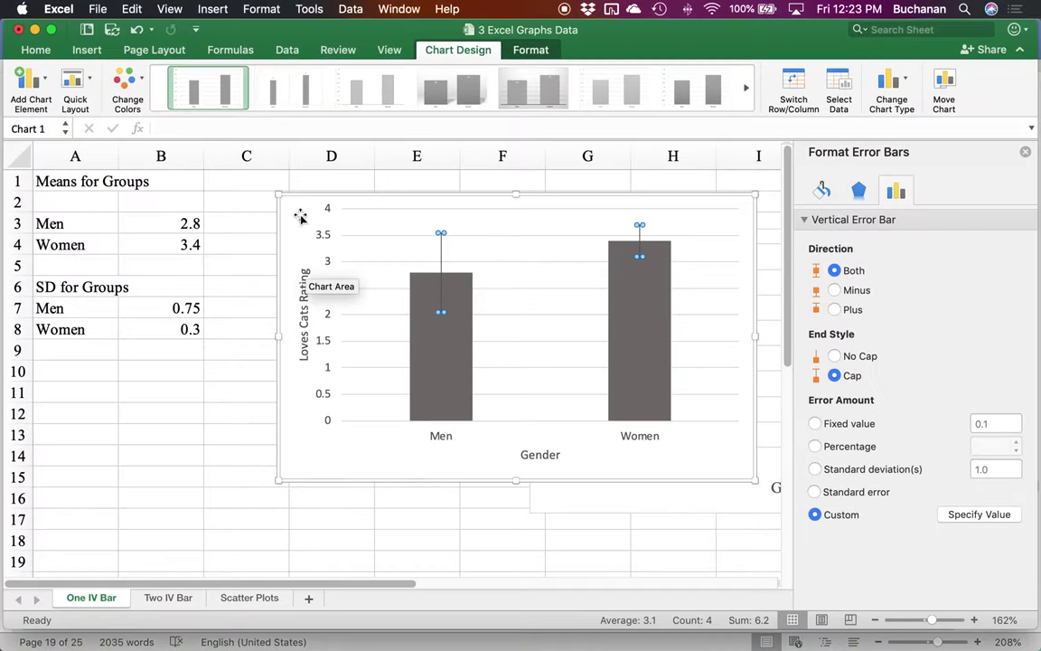
# - Set all the chart's text to Times New Roman at 12 point
pyautogui.click(296, 208)
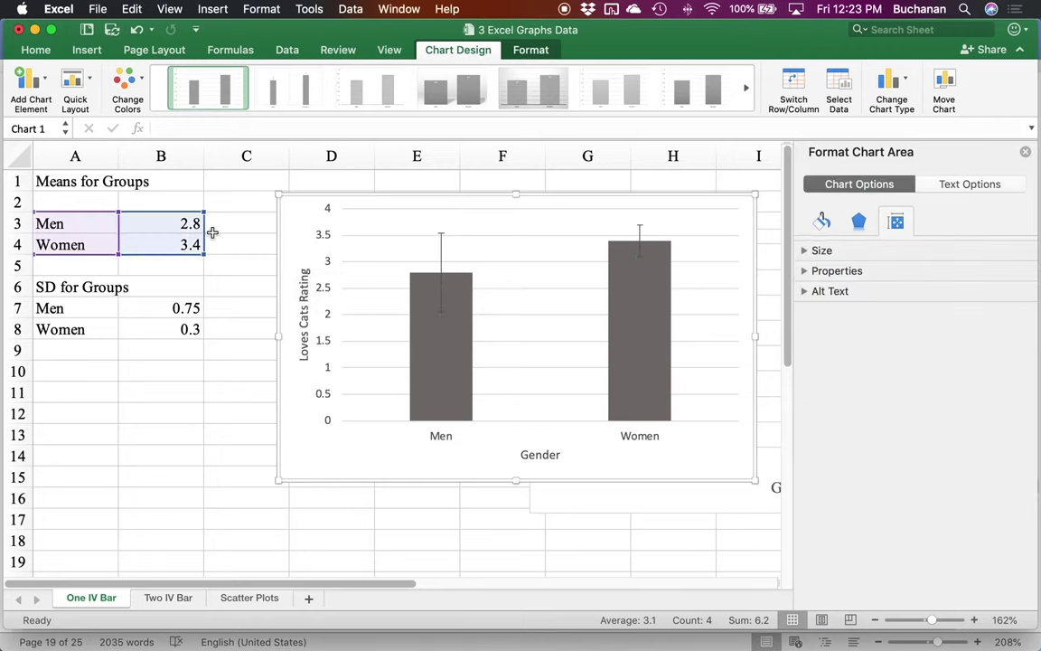
pyautogui.click(33, 50)
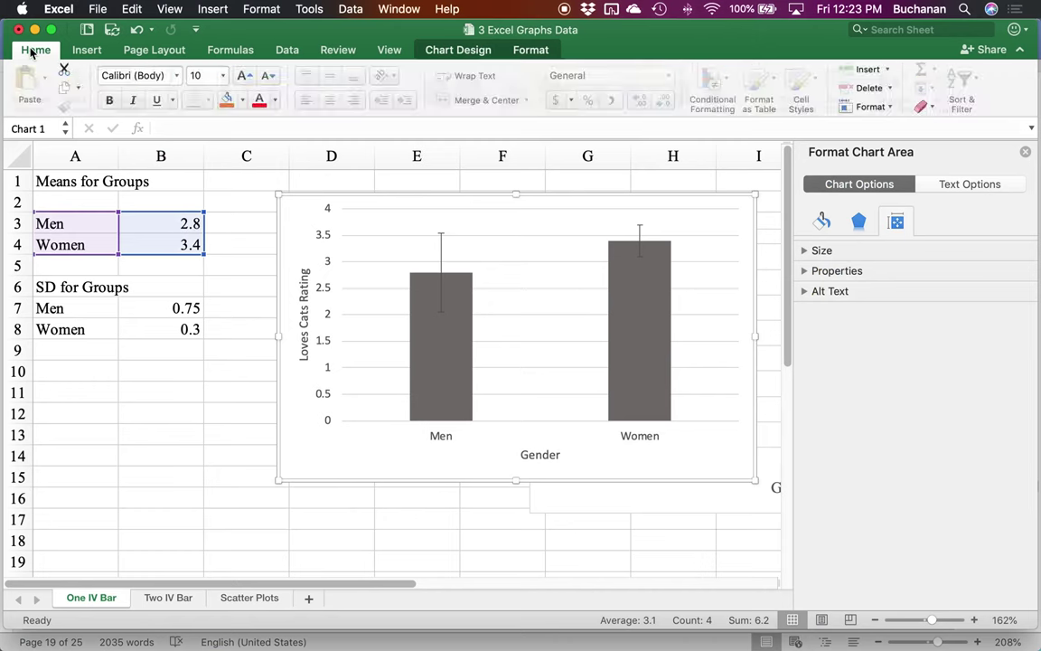
pyautogui.click(145, 75)
pyautogui.write('Times New Roman')
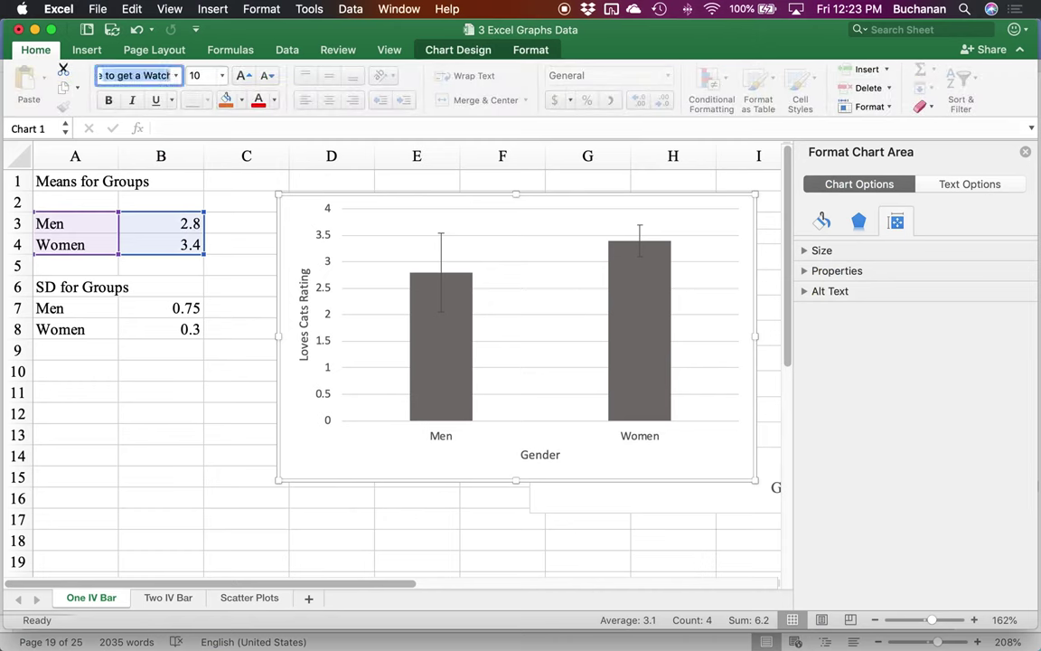
pyautogui.press('Return')
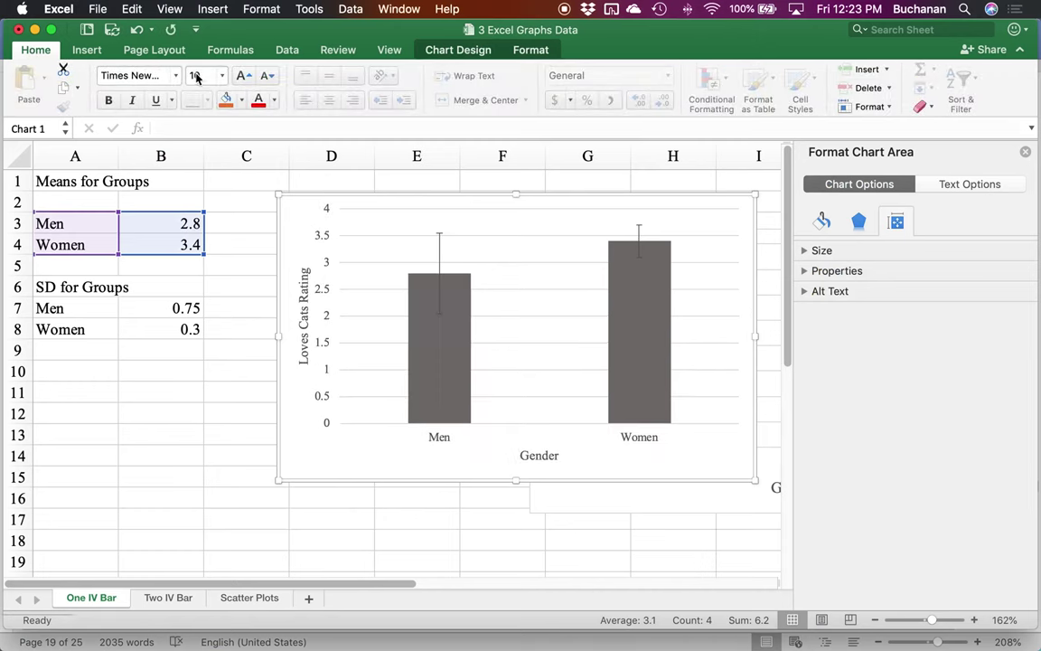
pyautogui.click(197, 75)
pyautogui.write('12')
pyautogui.press('Return')
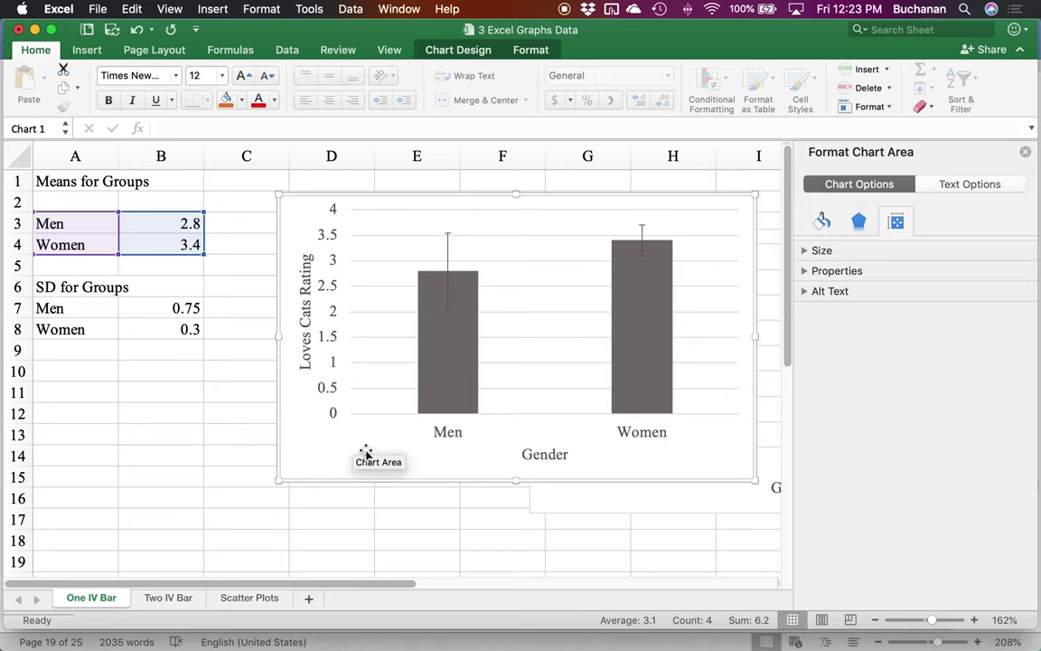
# - Look through the vertical axis's text effects and fill-and-line formatting settings
pyautogui.click(330, 344)
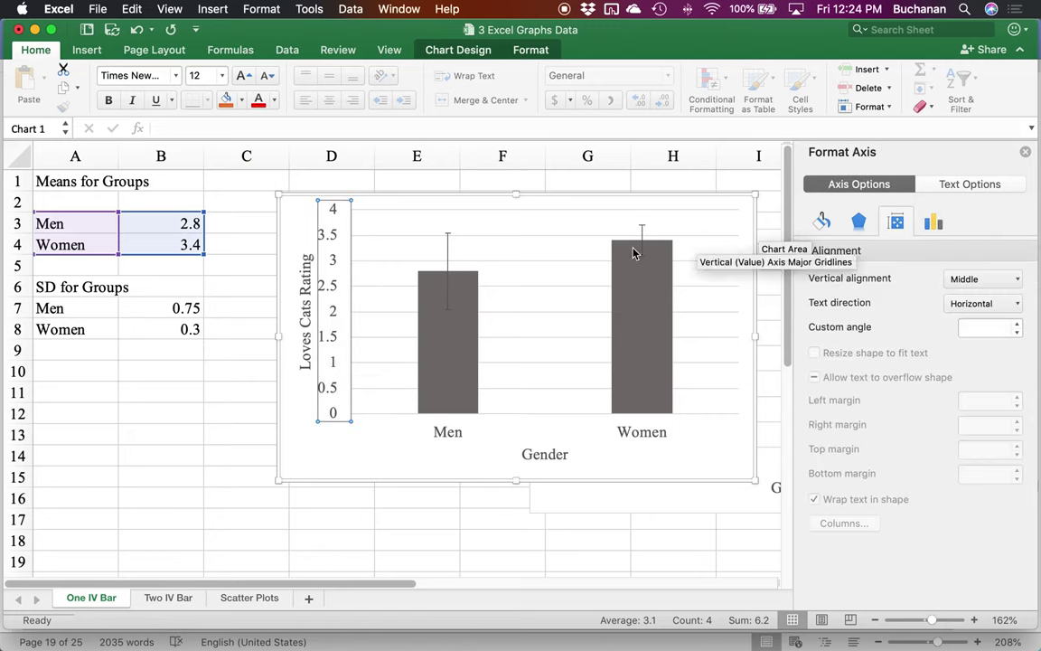
pyautogui.click(974, 187)
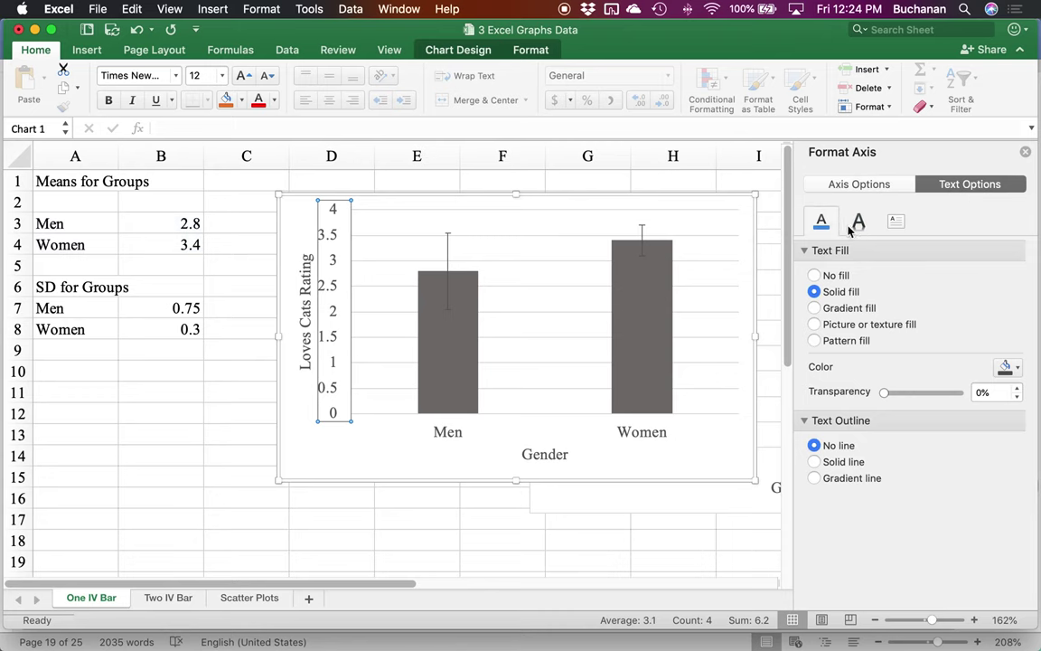
pyautogui.click(856, 223)
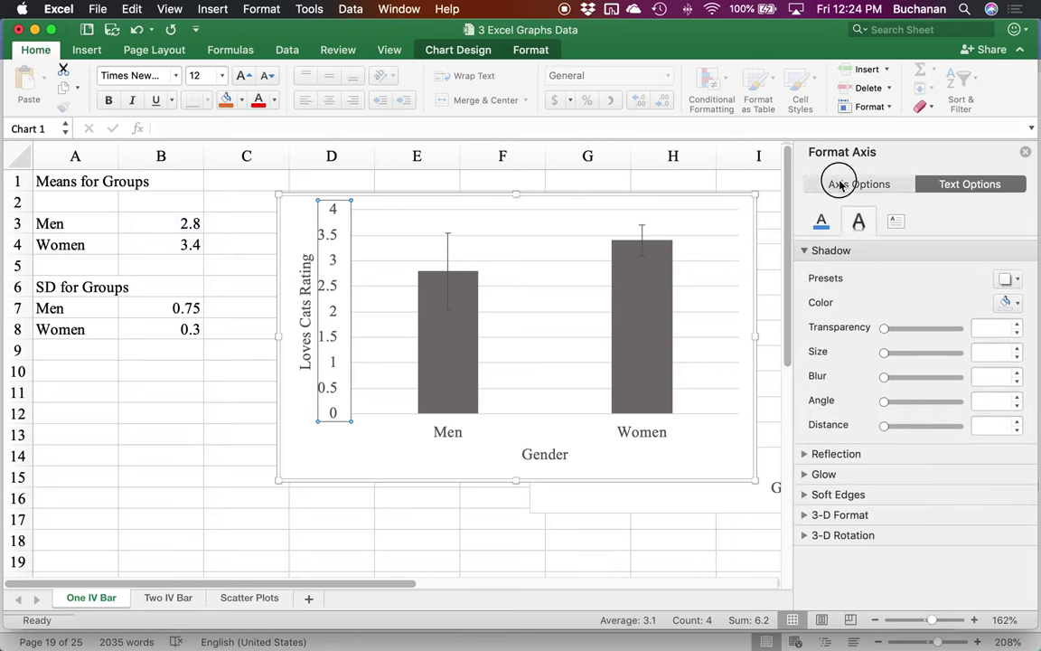
pyautogui.click(839, 184)
pyautogui.click(821, 222)
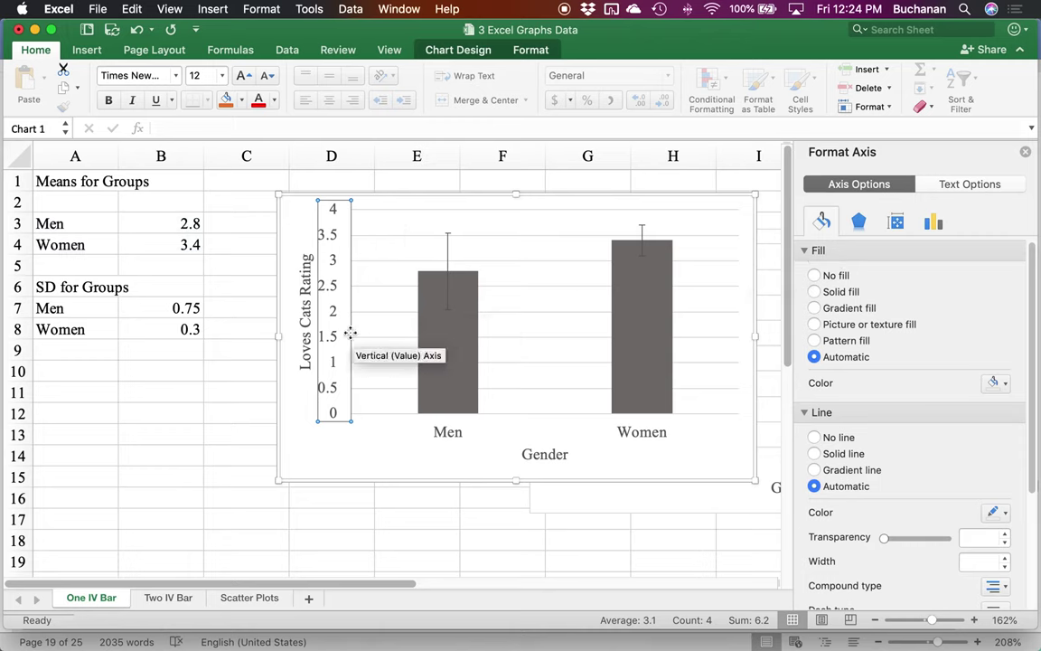
# - Reselect the whole chart area and change all its text to Arial
pyautogui.click(457, 437)
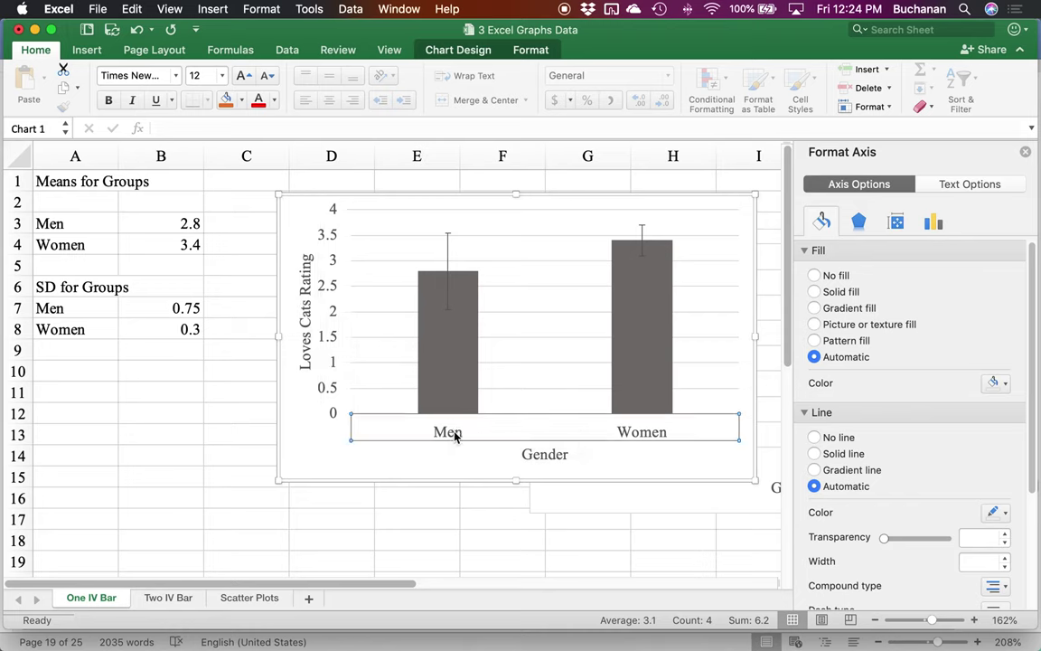
pyautogui.click(524, 454)
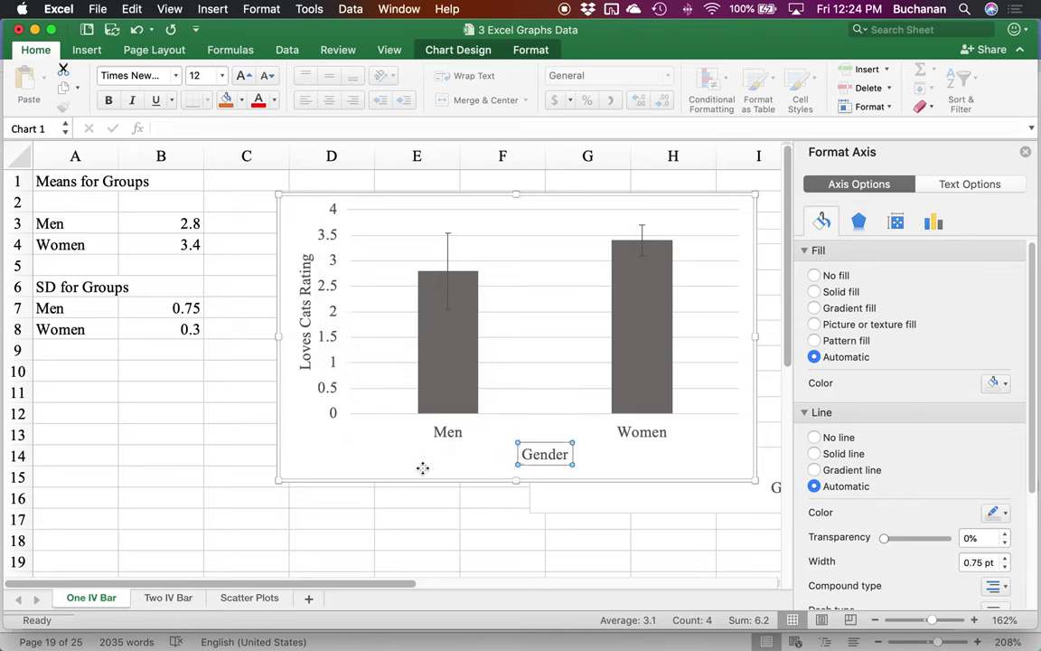
pyautogui.click(320, 461)
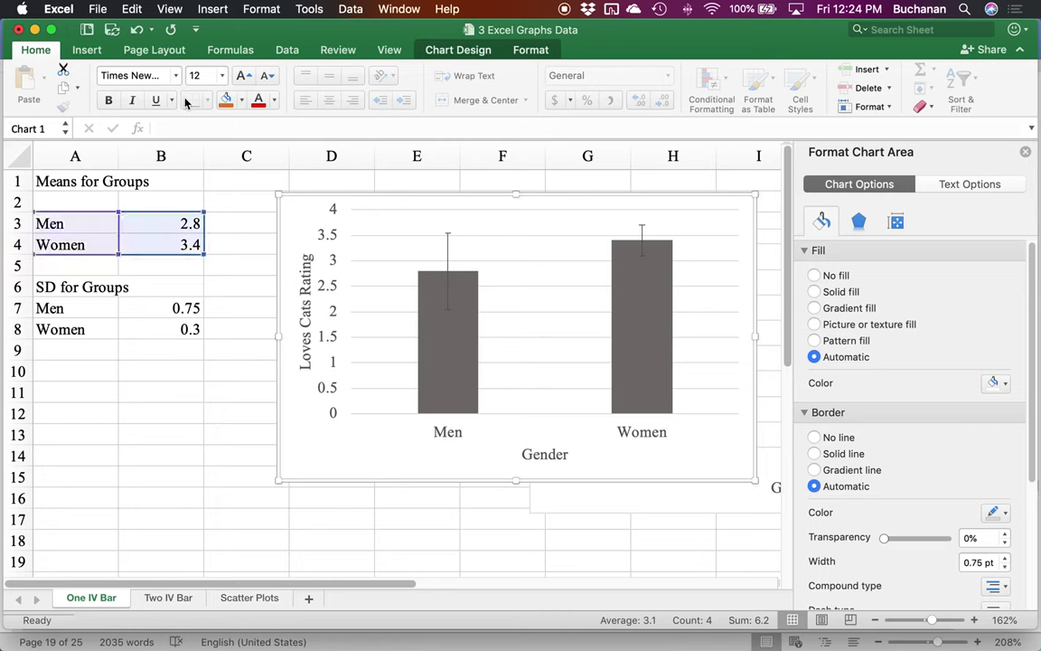
pyautogui.click(135, 75)
pyautogui.write('Arial')
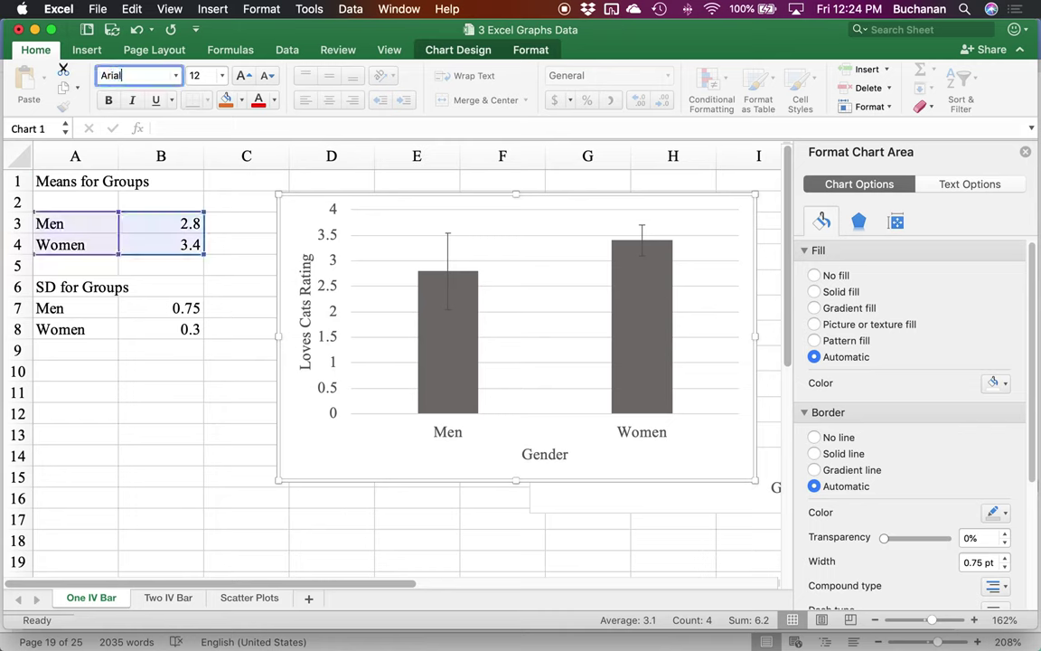
pyautogui.press('Return')
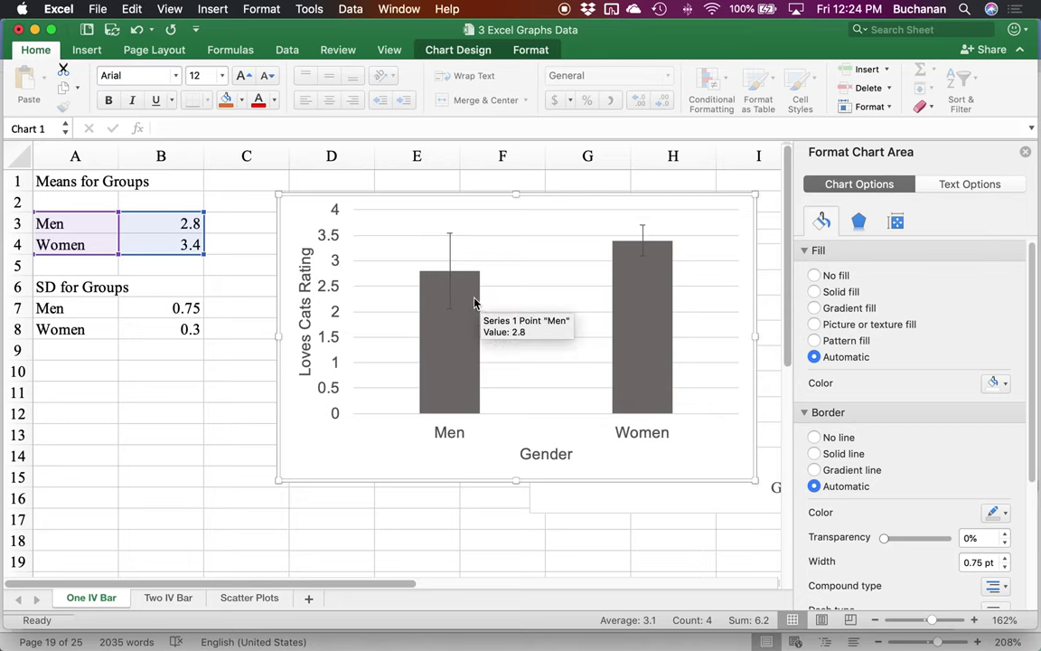
pyautogui.click(335, 287)
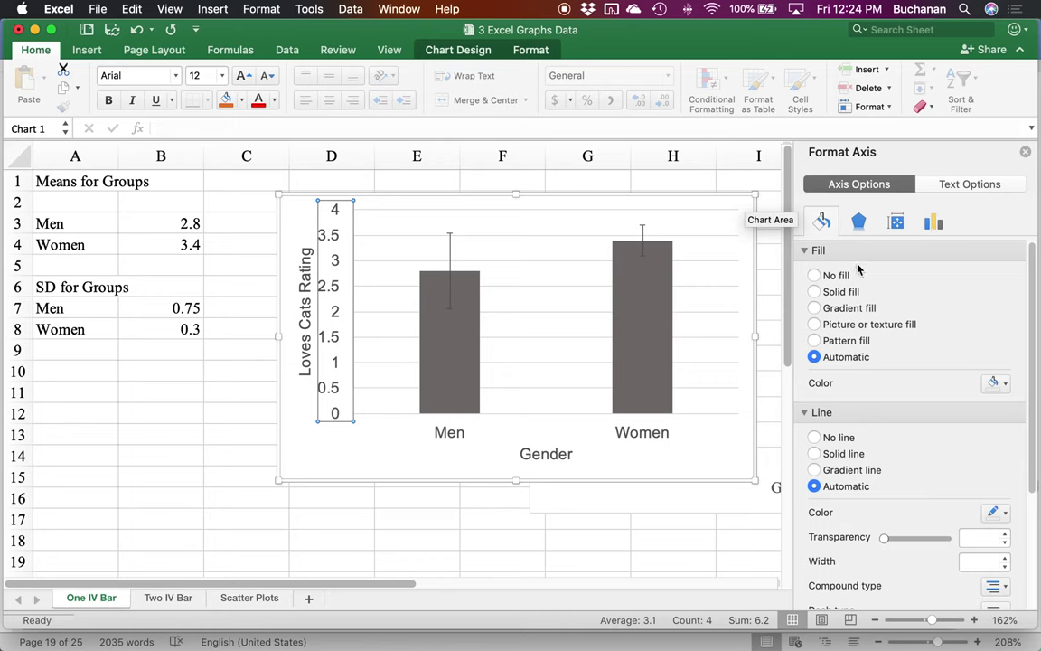
# - Set the Loves Cats Rating axis bounds to minimum 1 and maximum 5
pyautogui.scroll(-5, 909, 320)
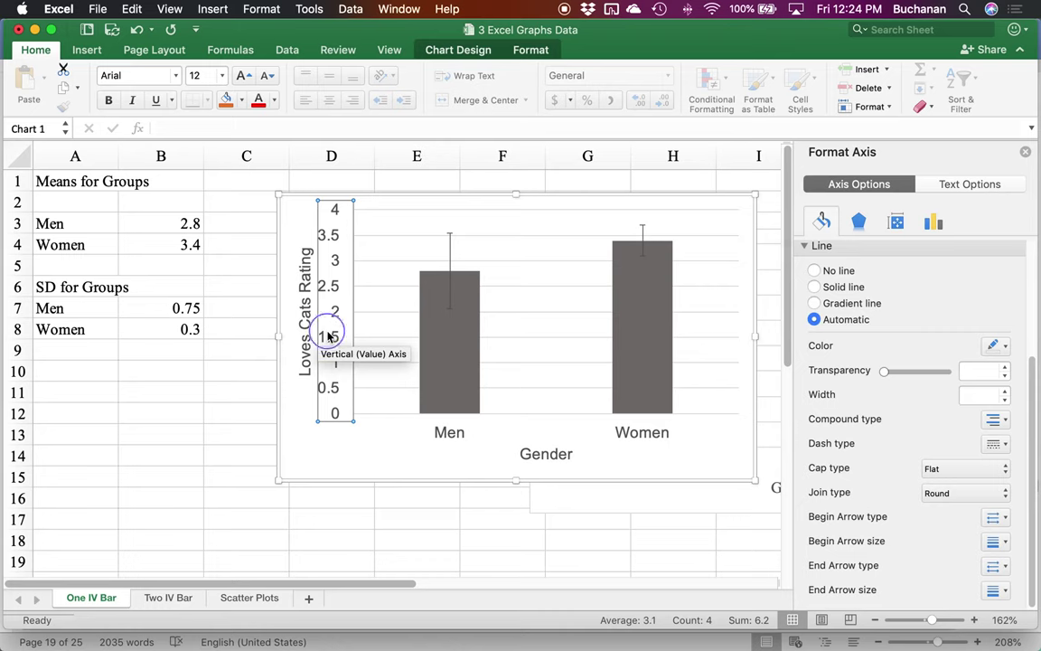
pyautogui.rightClick(328, 335)
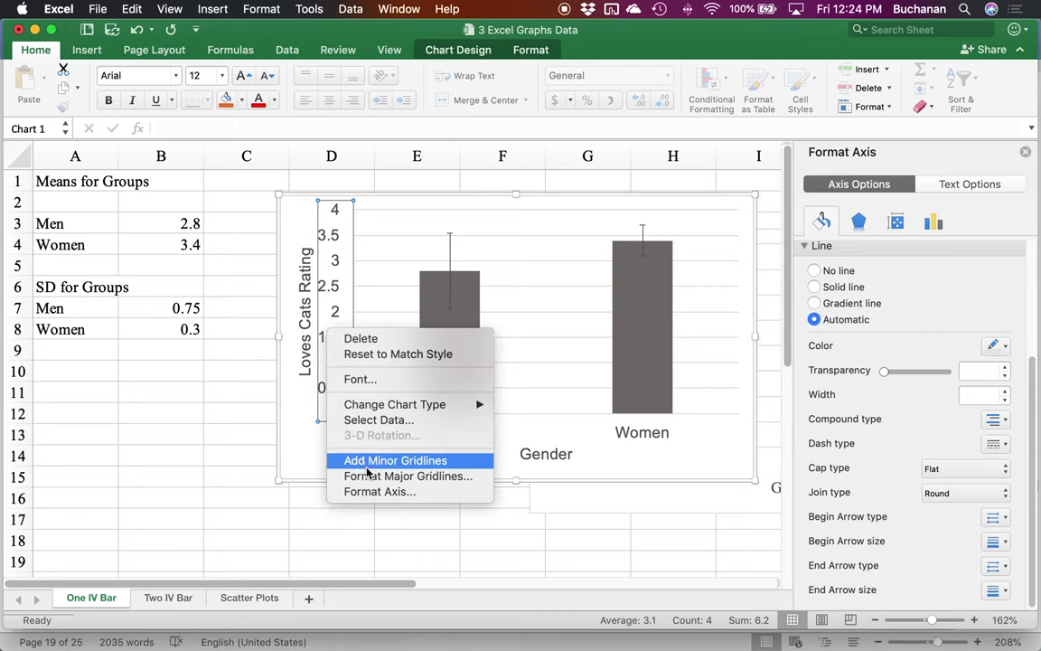
pyautogui.click(379, 491)
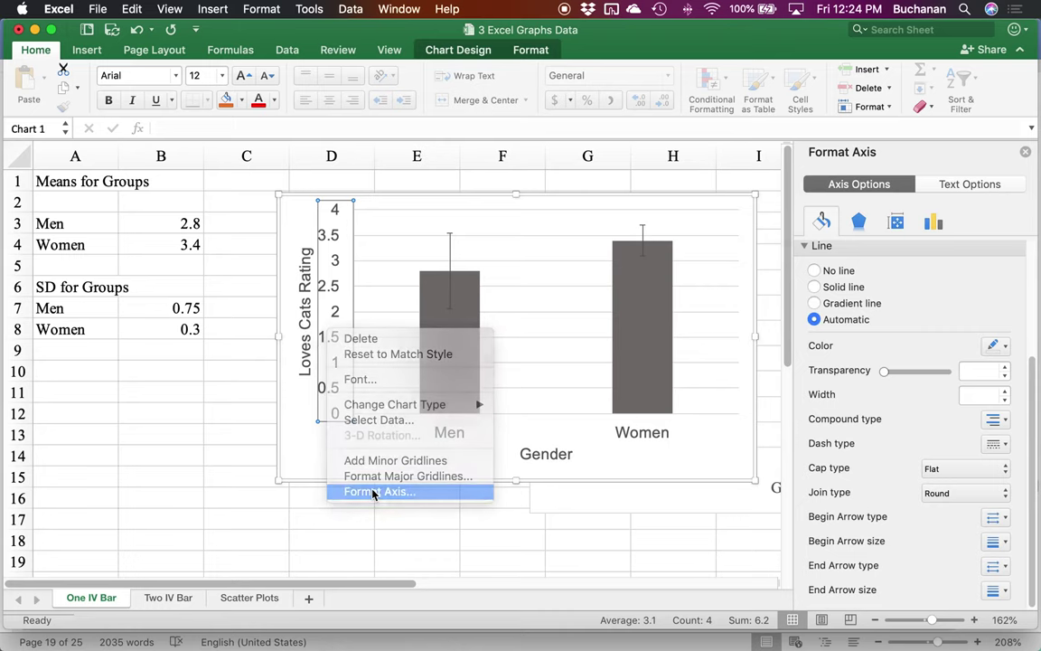
pyautogui.click(933, 222)
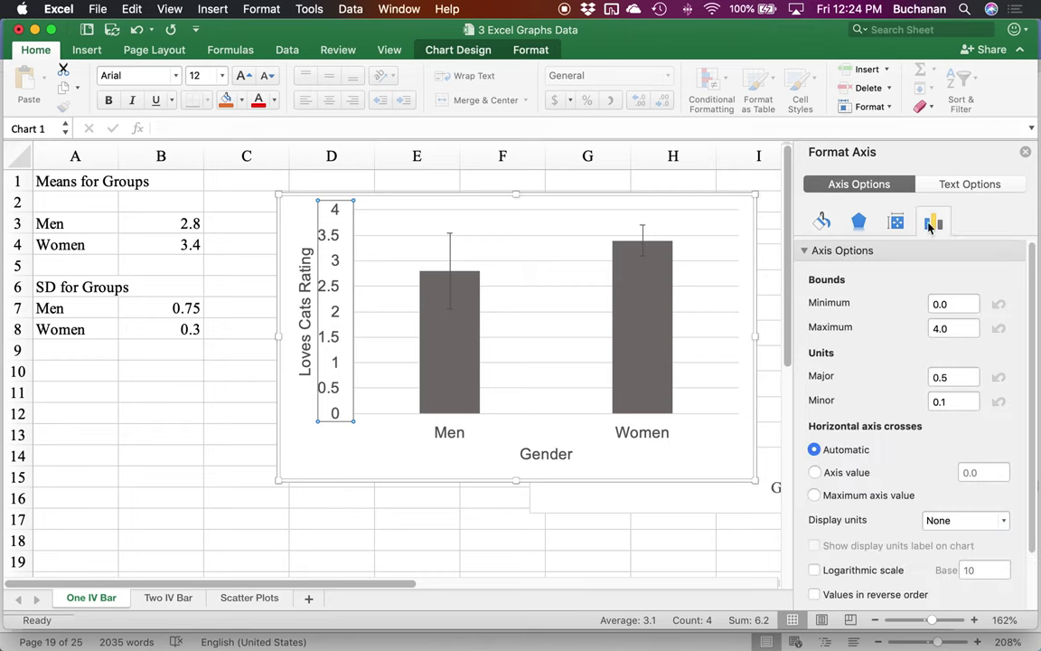
pyautogui.click(942, 303)
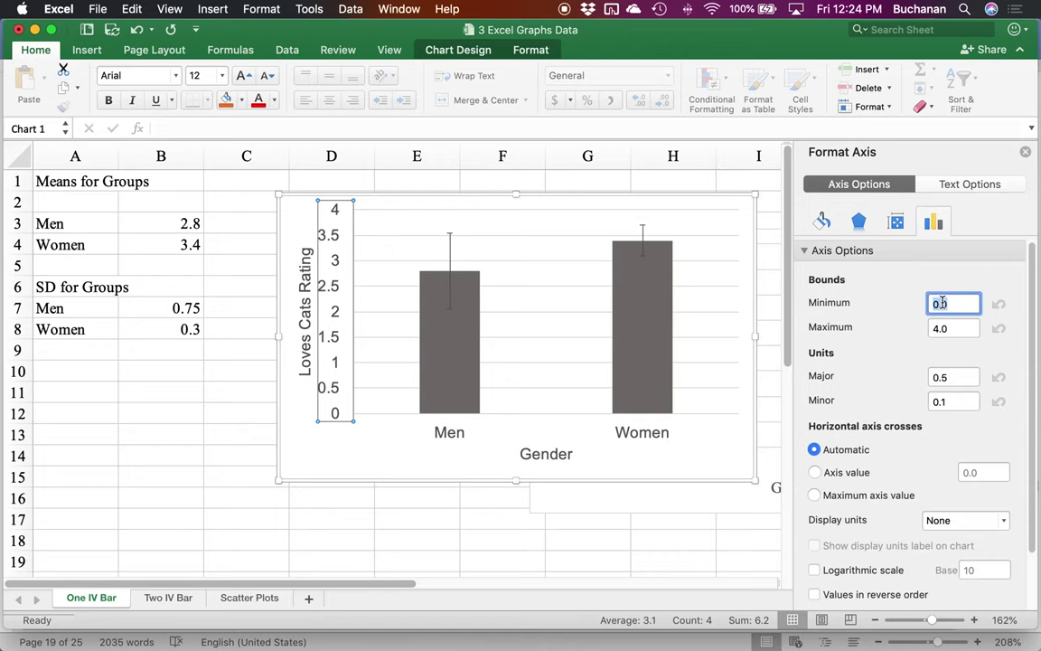
pyautogui.write('1')
pyautogui.click(949, 328)
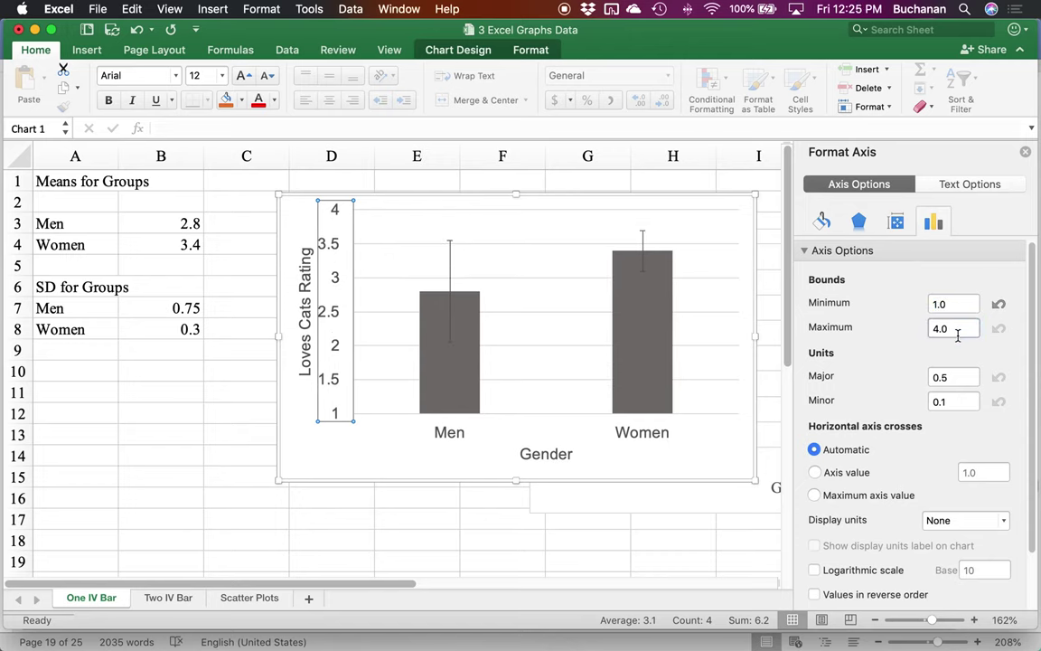
pyautogui.click(938, 327)
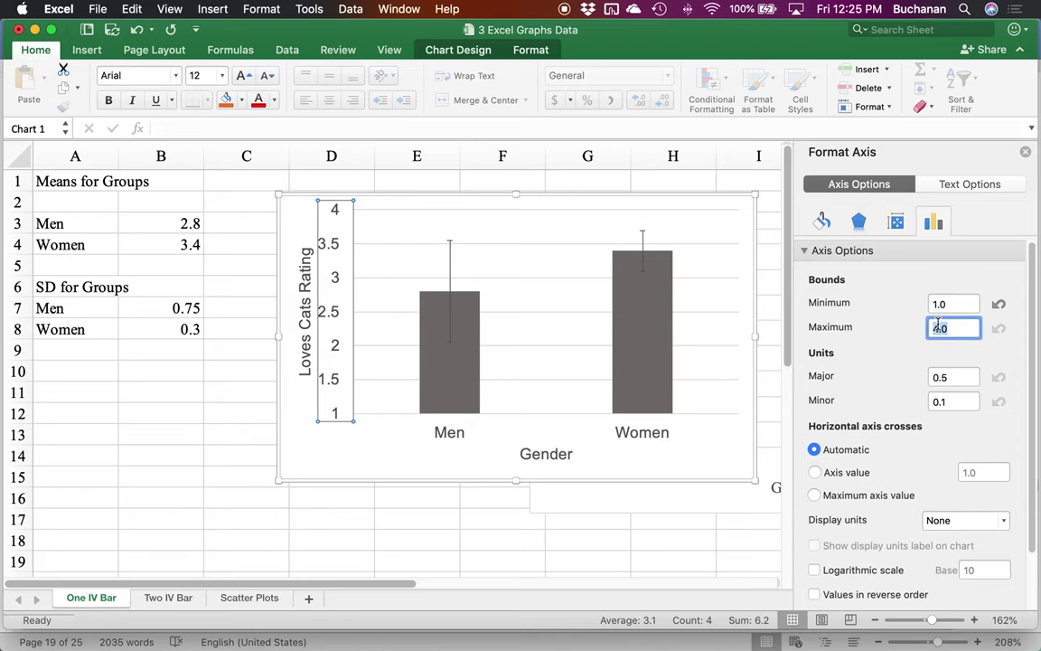
pyautogui.write('5')
pyautogui.click(365, 448)
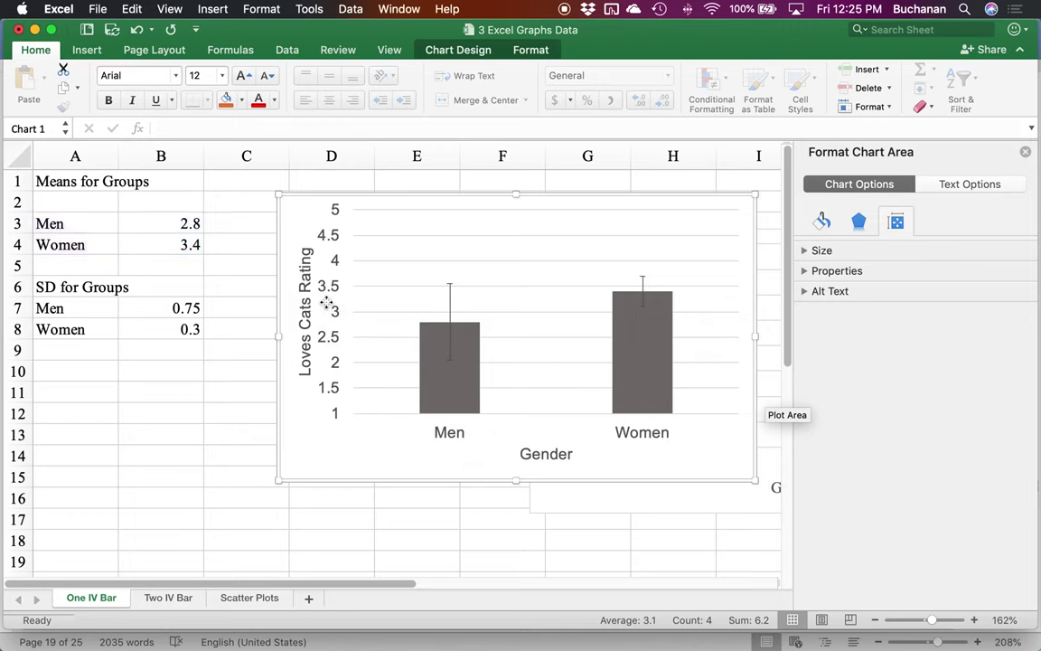
# - Set the vertical axis major unit to 1
pyautogui.click(331, 287)
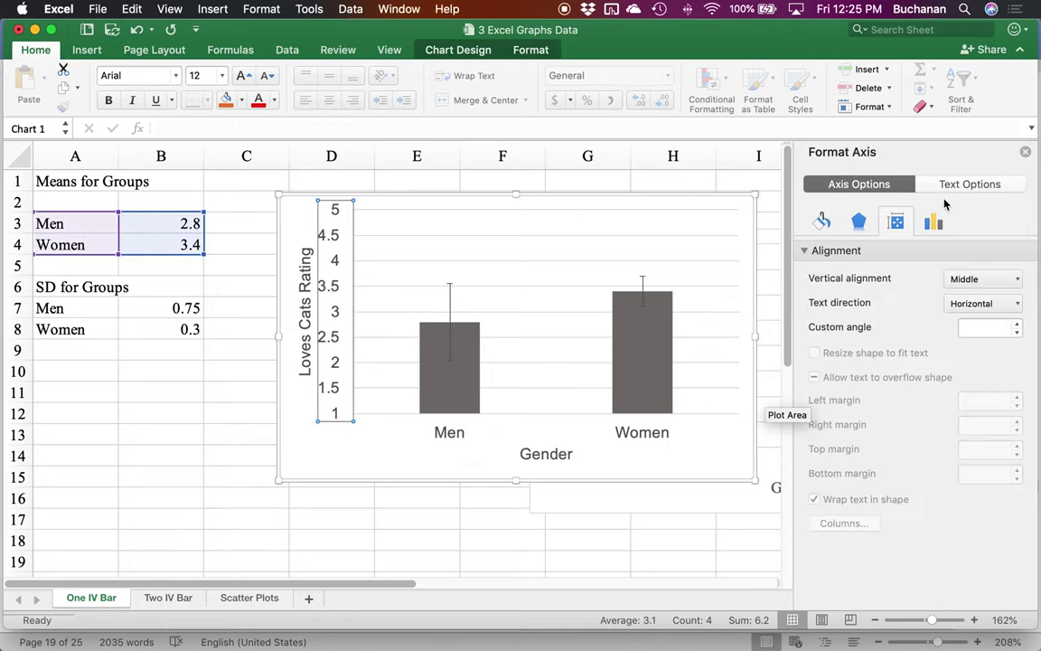
pyautogui.click(933, 222)
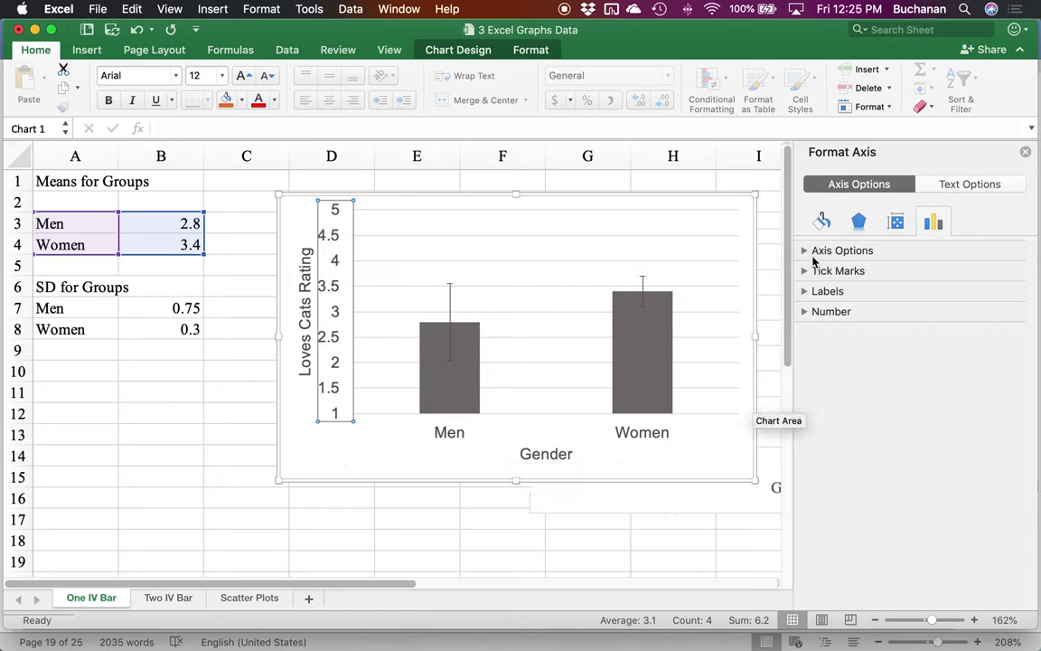
pyautogui.click(807, 272)
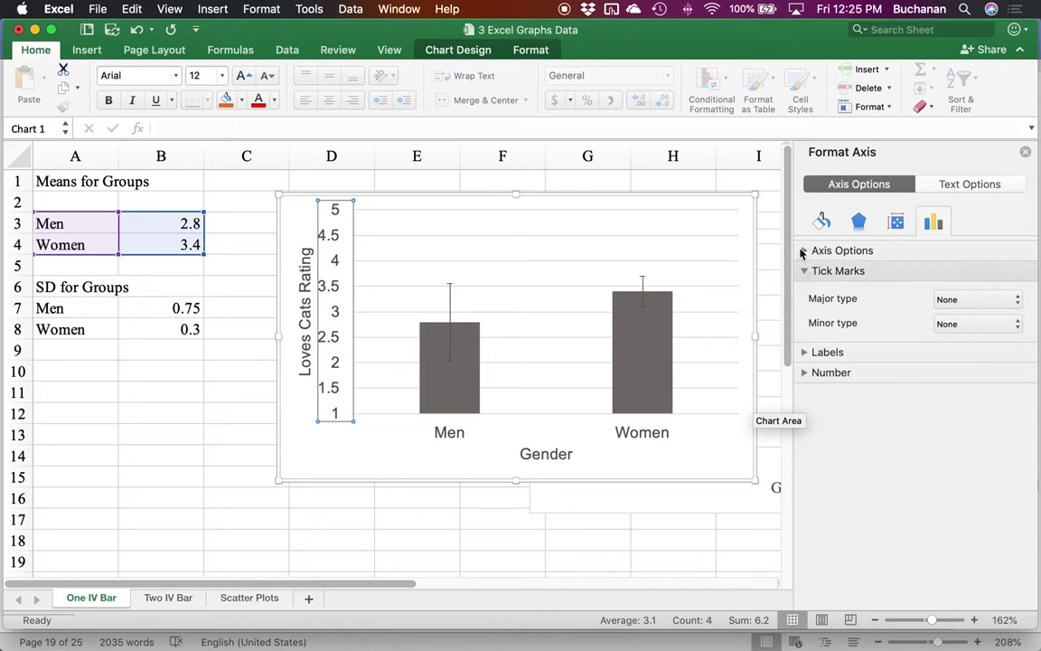
pyautogui.click(800, 253)
pyautogui.doubleClick(939, 377)
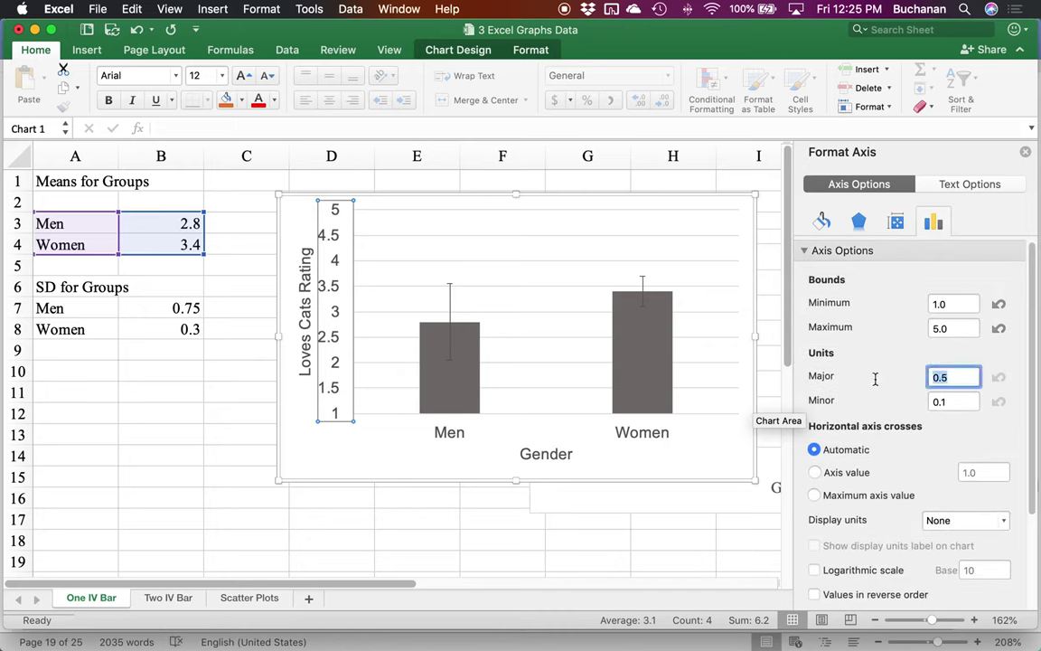
pyautogui.write('1')
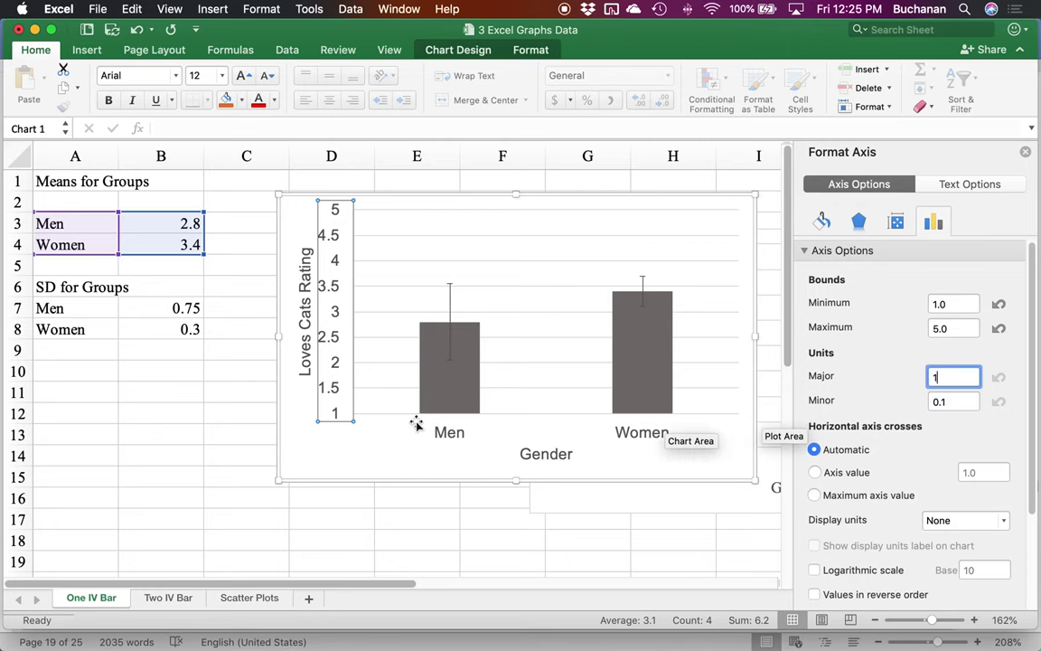
pyautogui.click(367, 415)
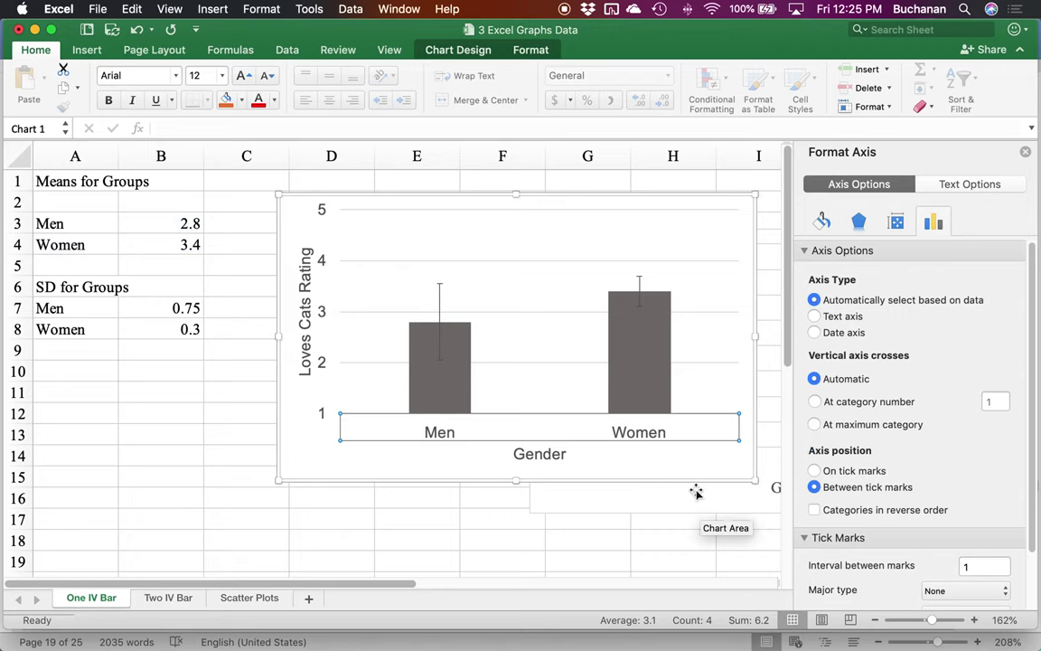
pyautogui.click(687, 467)
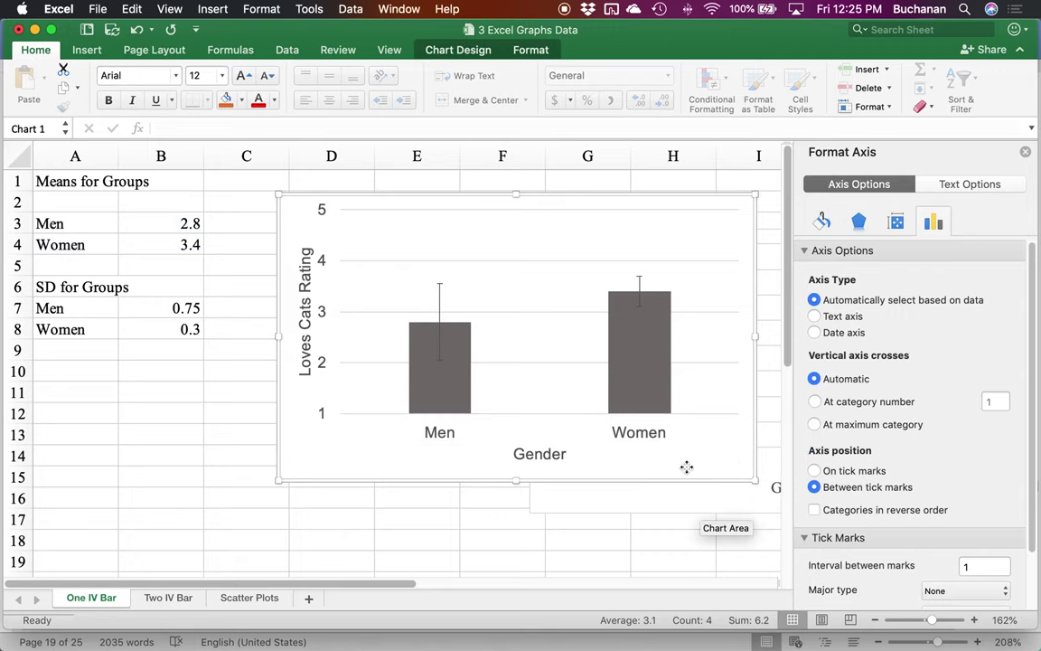
pyautogui.click(1024, 153)
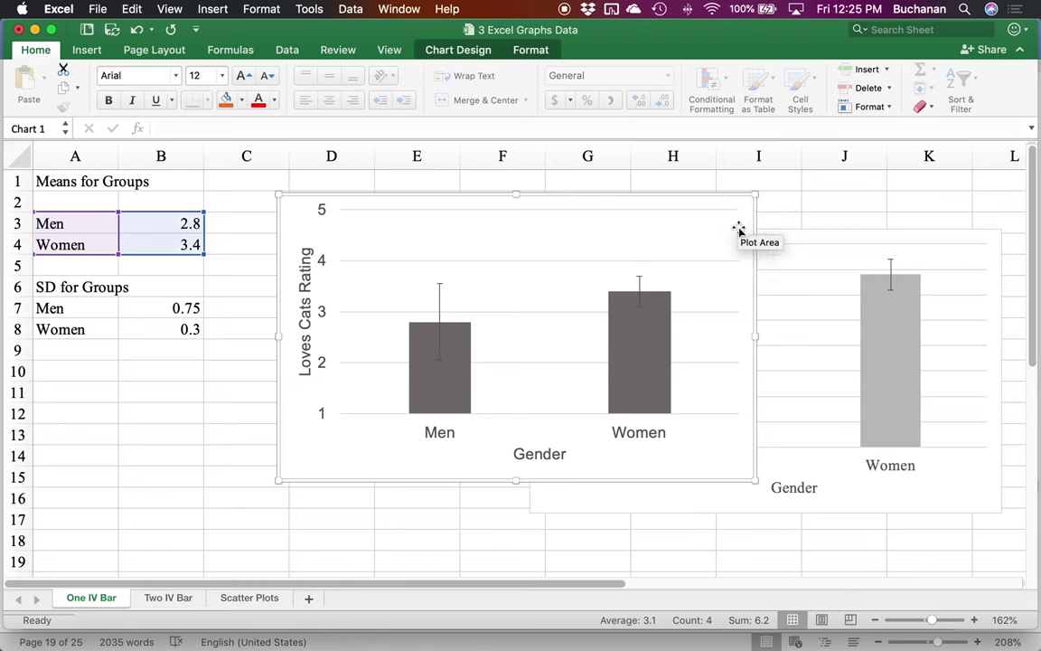
pyautogui.press('Delete')
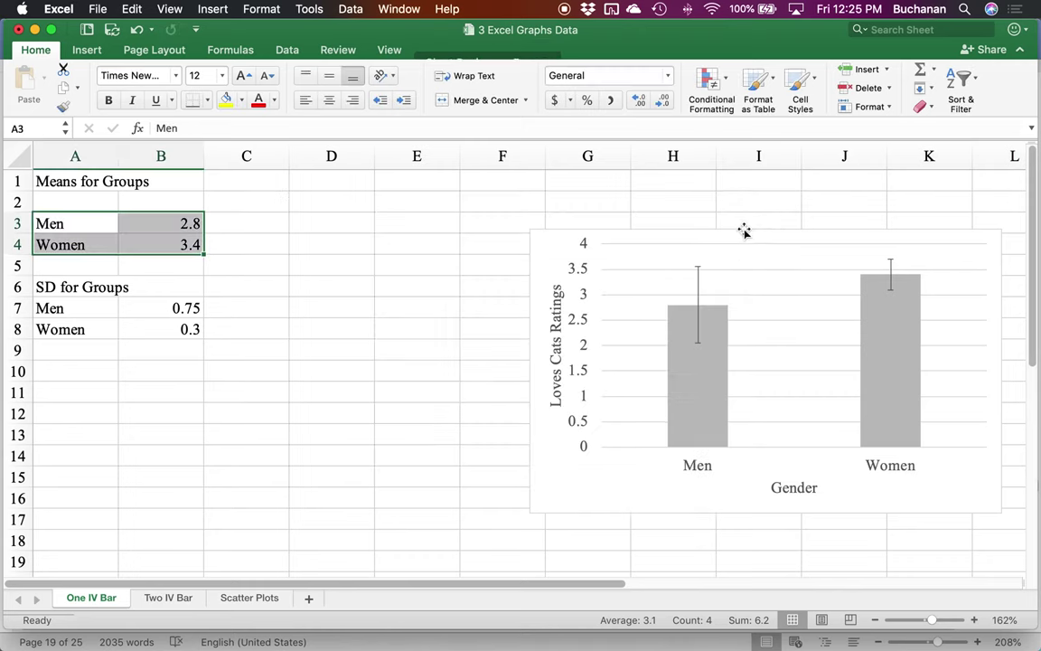
pyautogui.moveTo(557, 458); pyautogui.dragTo(264, 429)
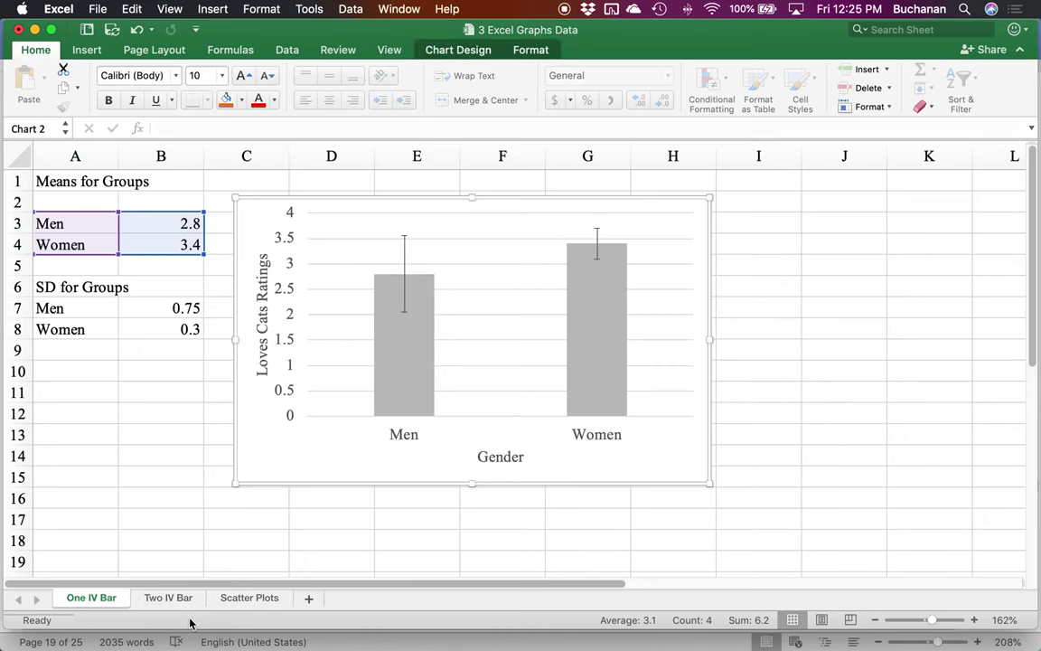
pyautogui.click(169, 598)
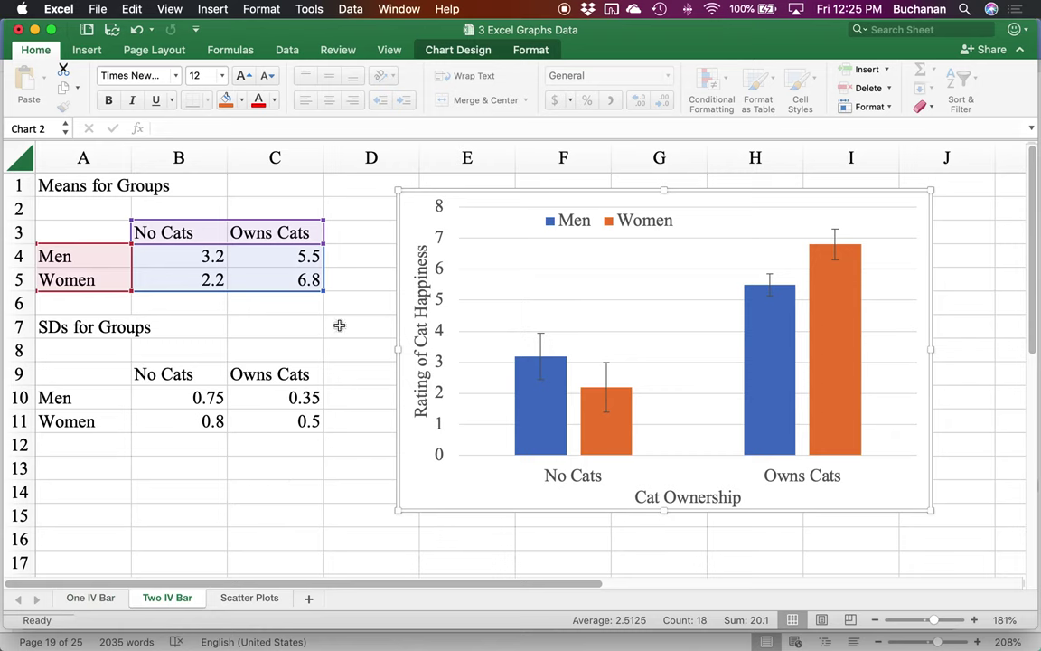
pyautogui.click(85, 597)
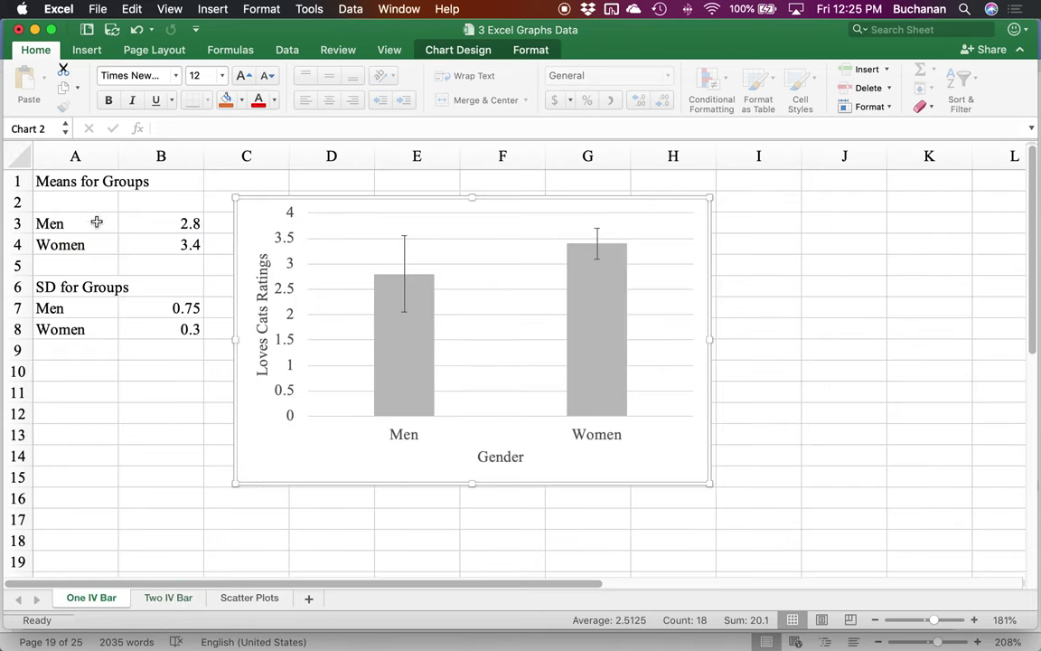
pyautogui.click(170, 596)
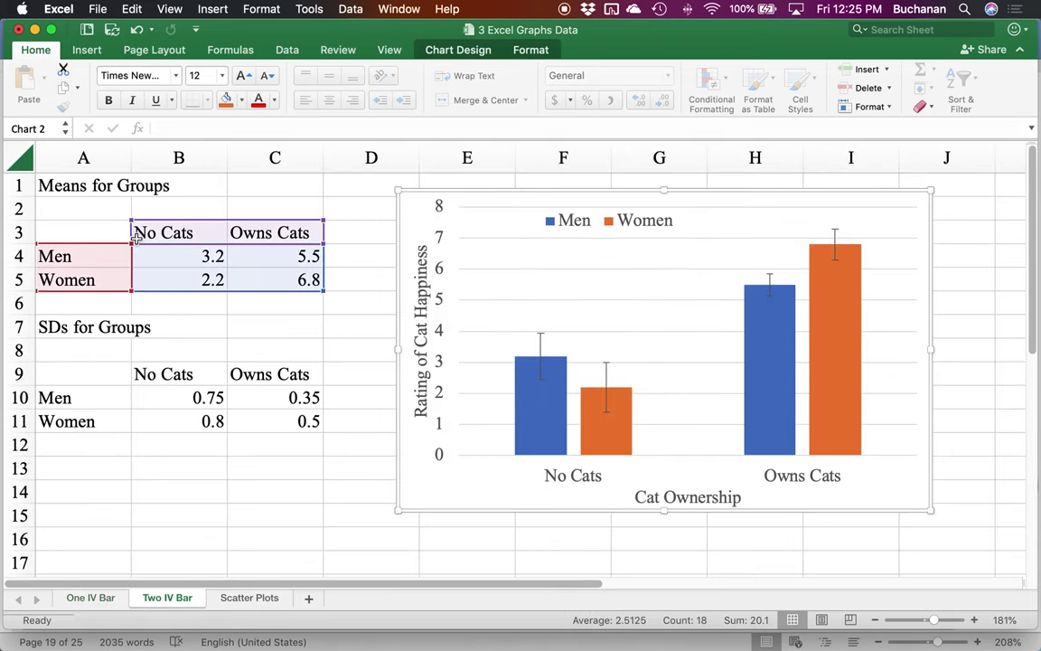
pyautogui.moveTo(525, 375)
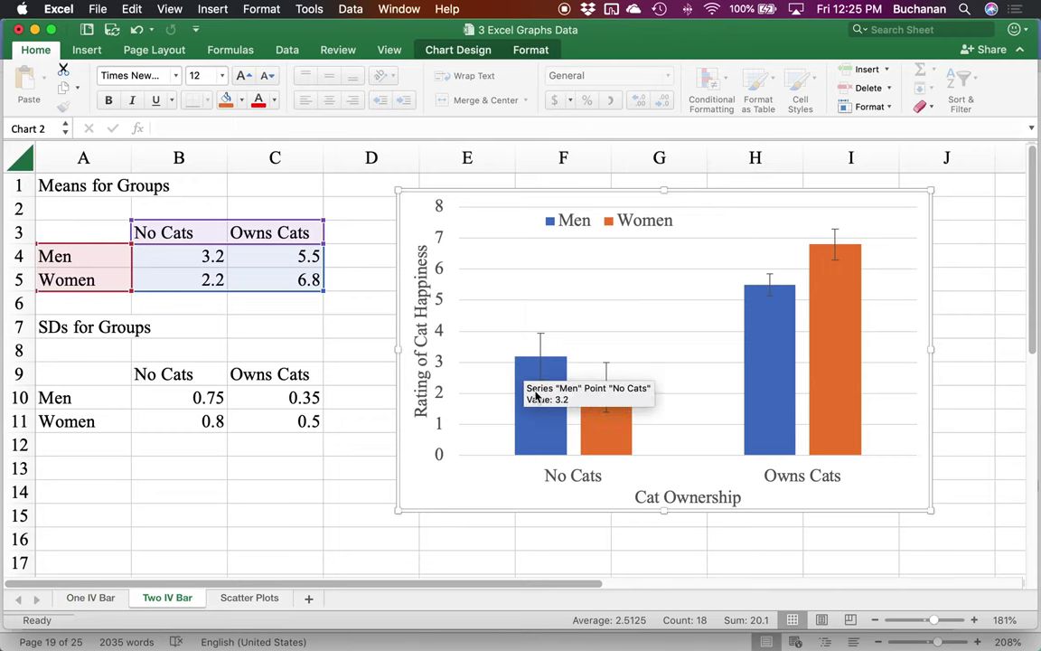
pyautogui.click(536, 434)
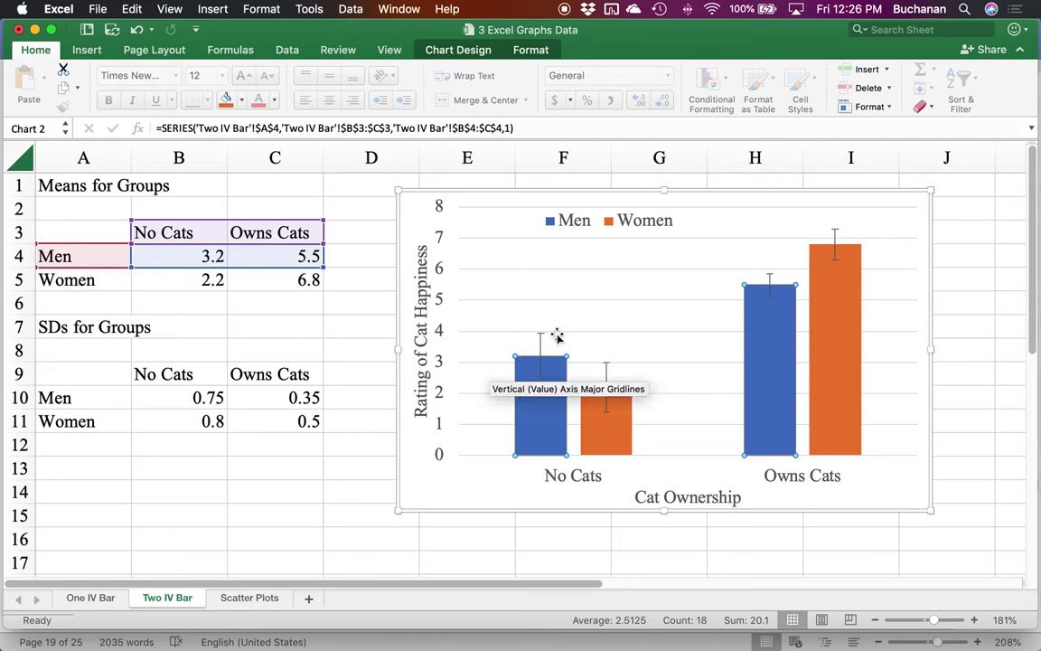
pyautogui.moveTo(820, 278)
pyautogui.moveTo(525, 389)
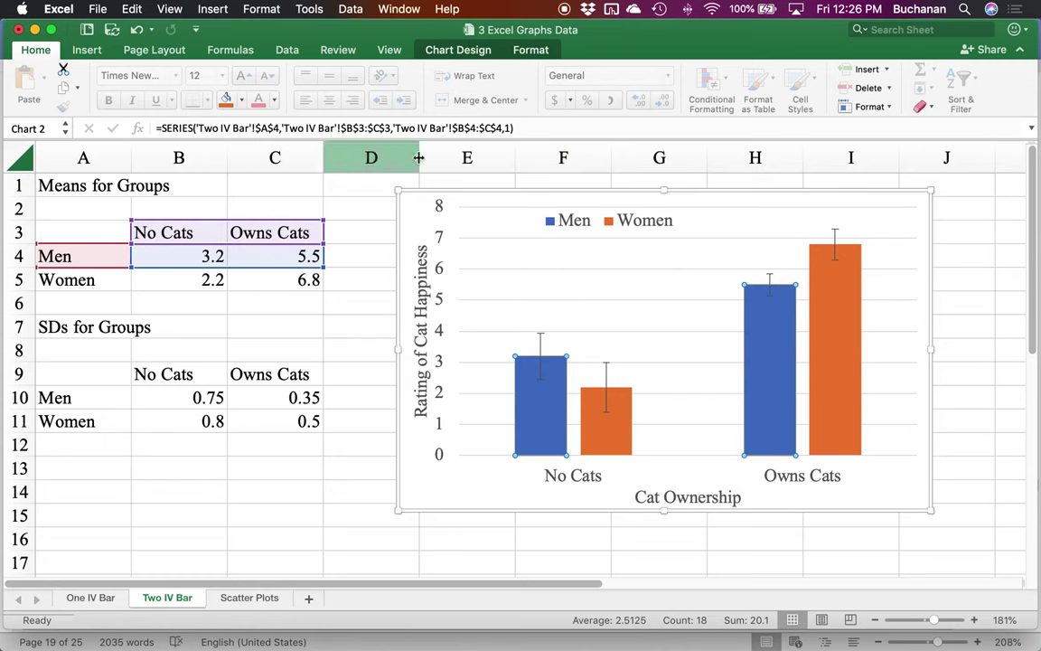
pyautogui.click(448, 47)
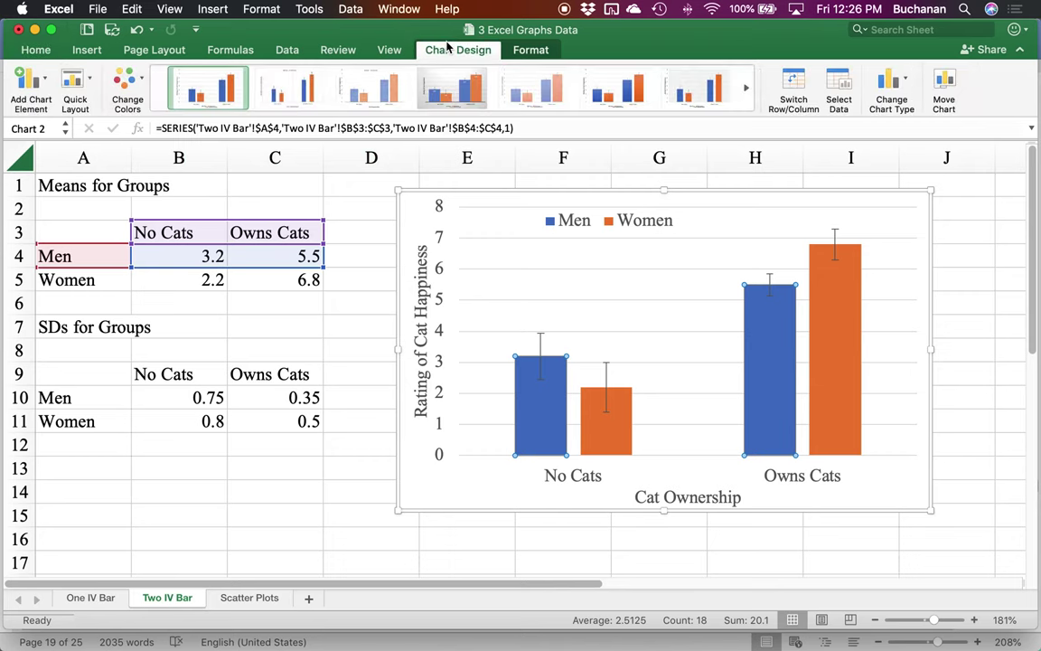
# - Open custom error values for the Men series, select B10:C10, then cancel without changes
pyautogui.click(29, 98)
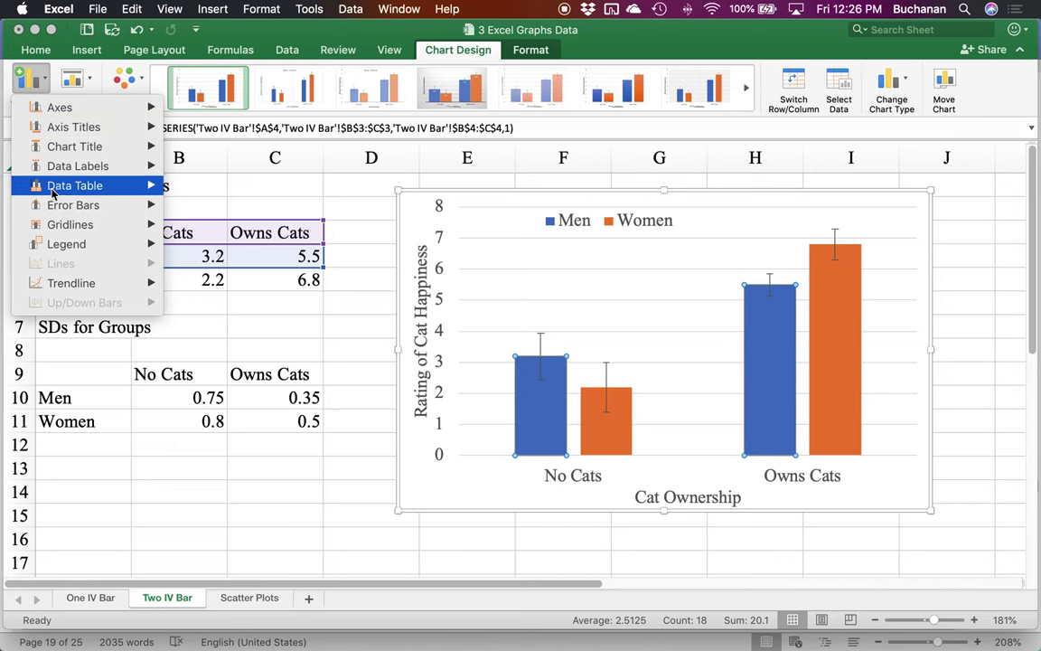
pyautogui.moveTo(76, 187)
pyautogui.moveTo(80, 208)
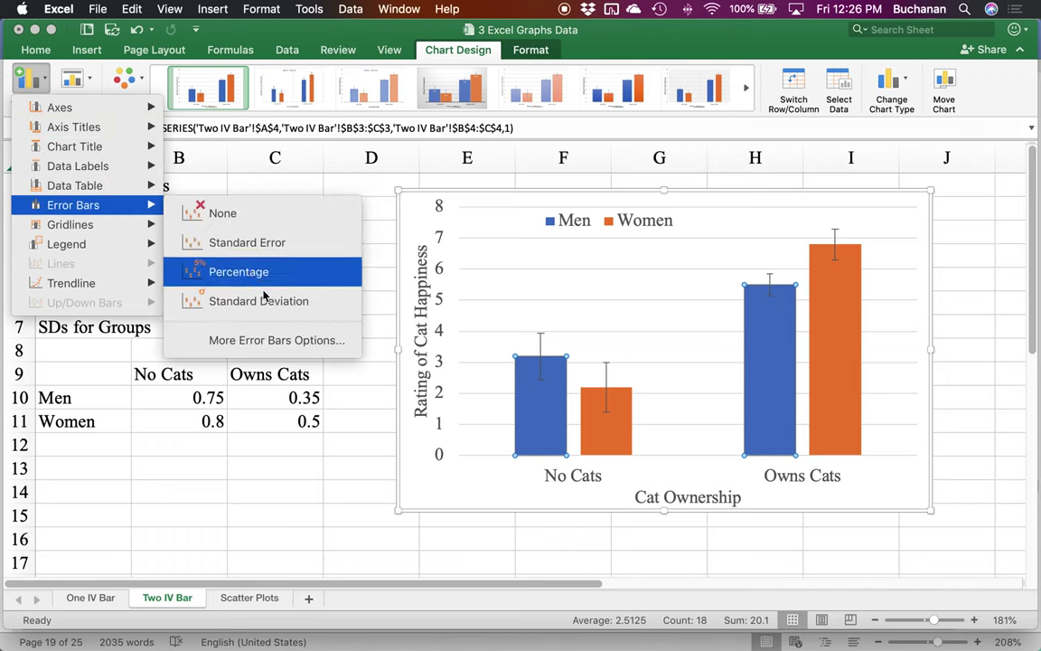
pyautogui.click(253, 341)
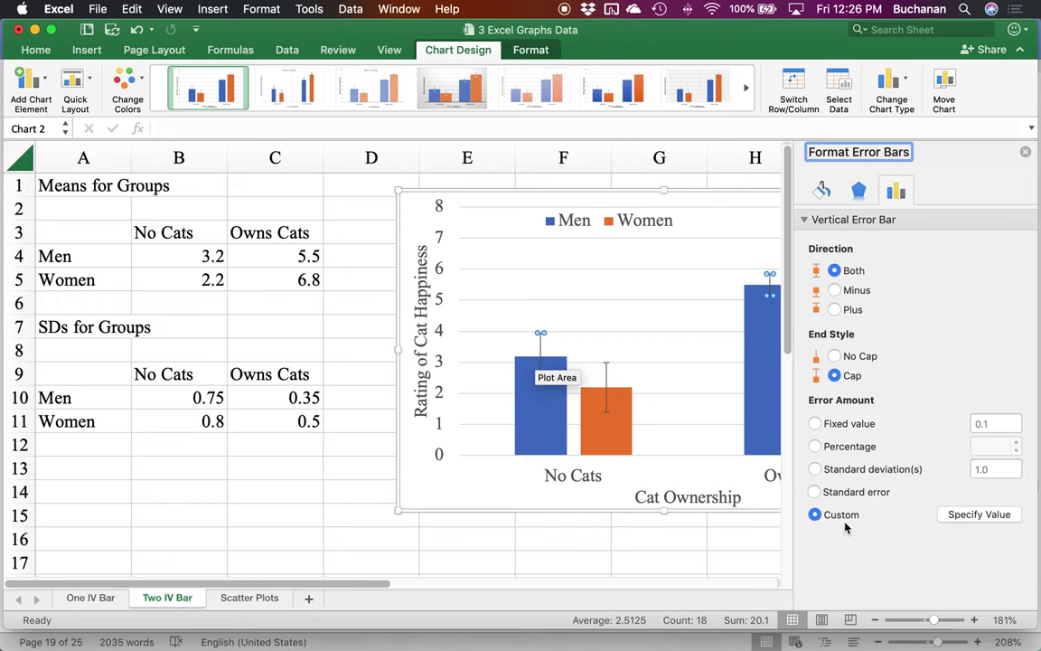
pyautogui.click(965, 512)
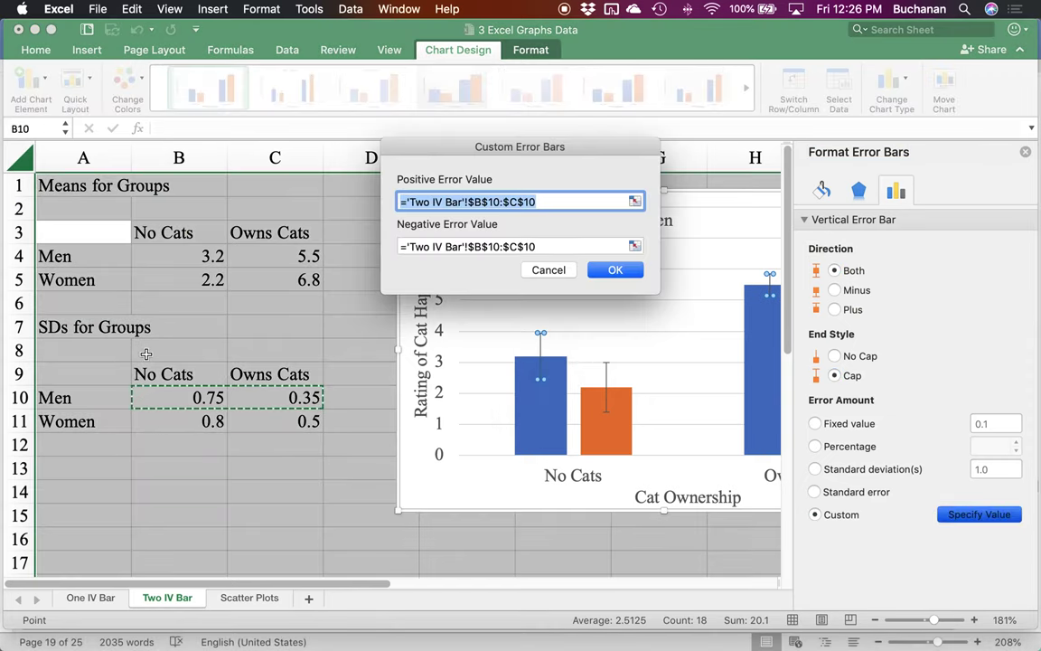
pyautogui.moveTo(143, 398); pyautogui.dragTo(269, 403)
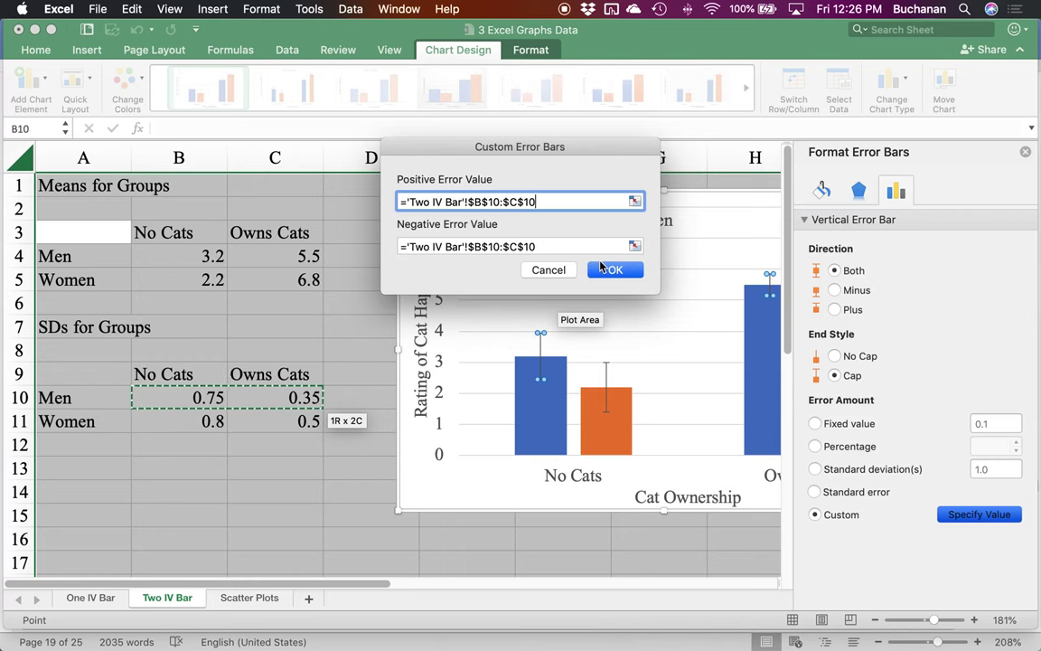
pyautogui.click(565, 272)
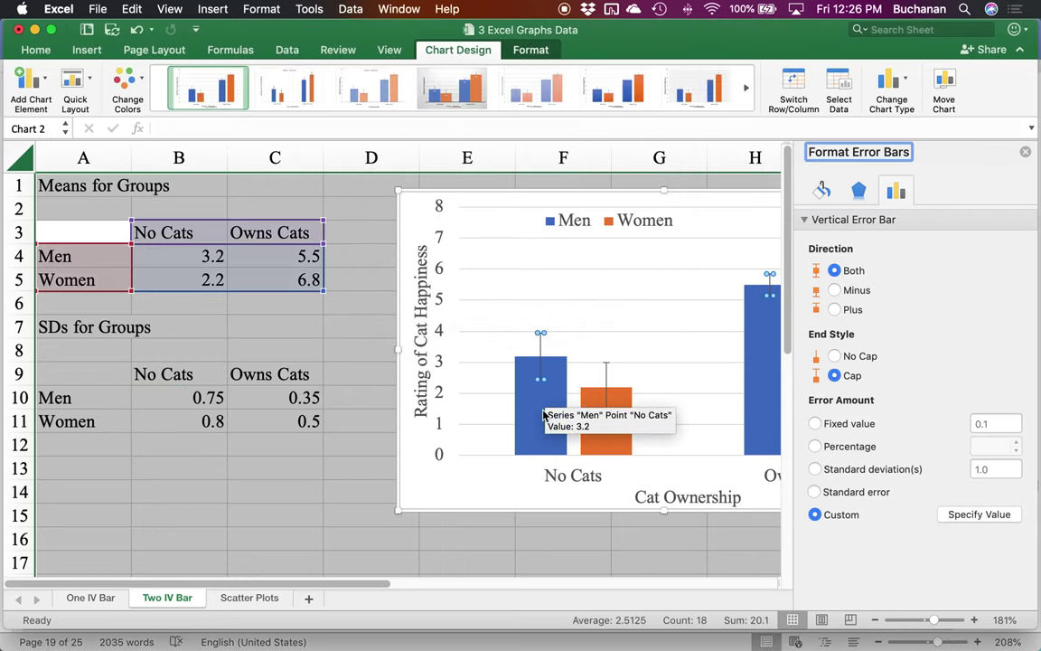
# - Select and deselect the Men series, then close the formatting pane
pyautogui.click(541, 407)
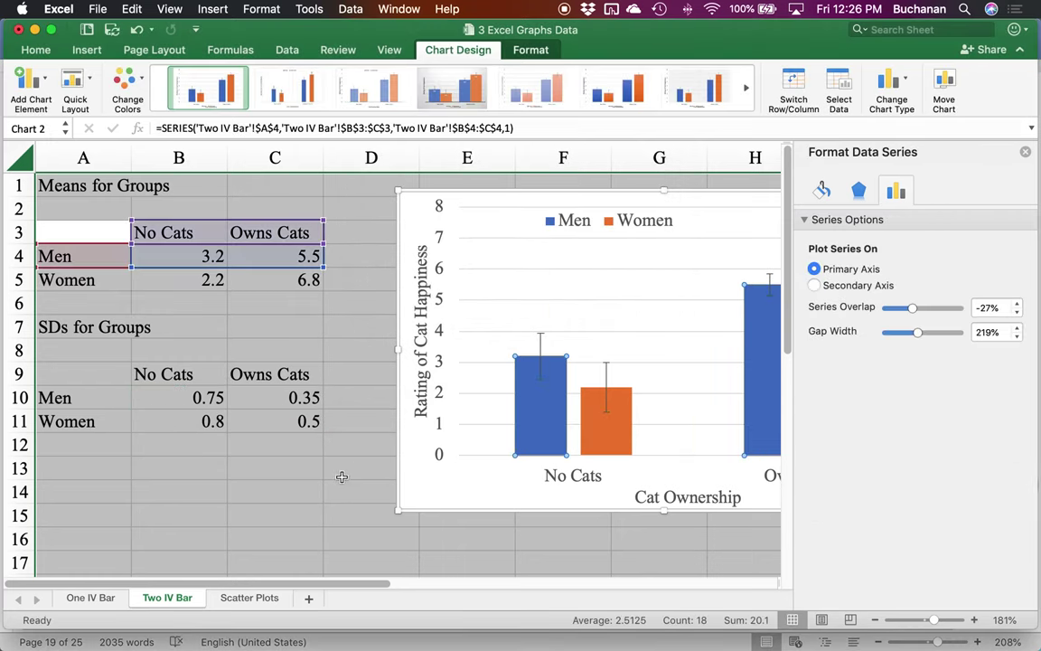
pyautogui.click(341, 476)
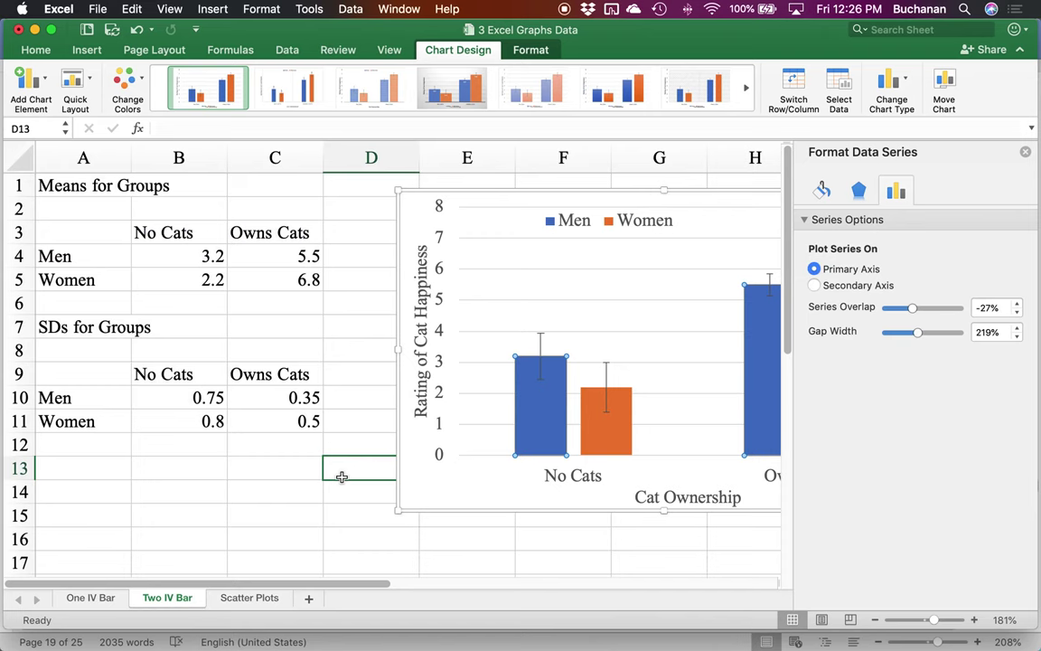
pyautogui.click(532, 423)
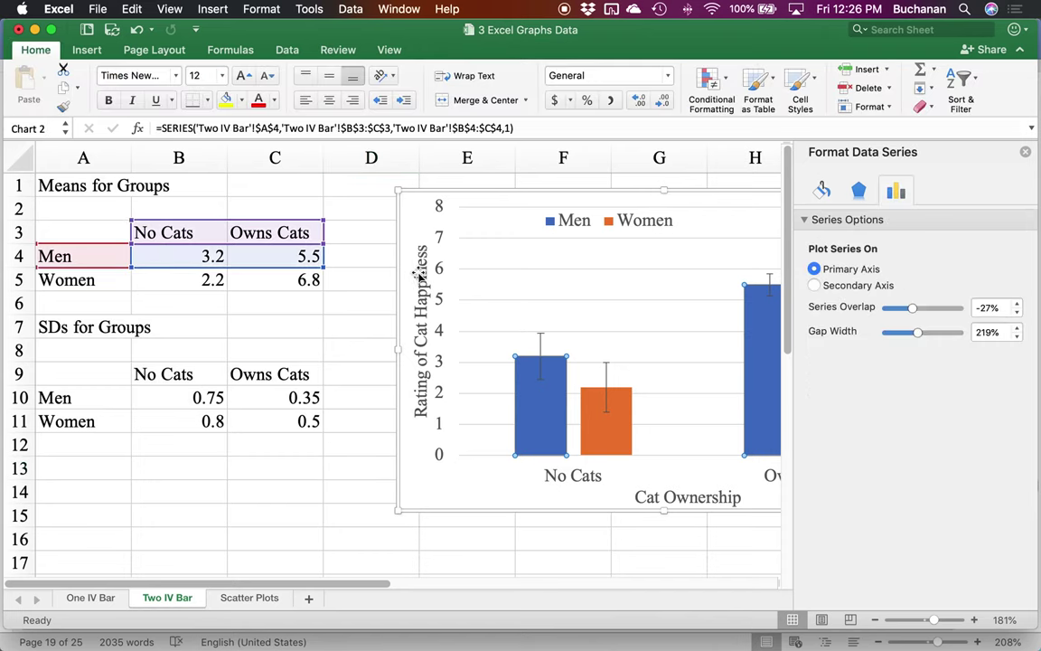
pyautogui.click(316, 342)
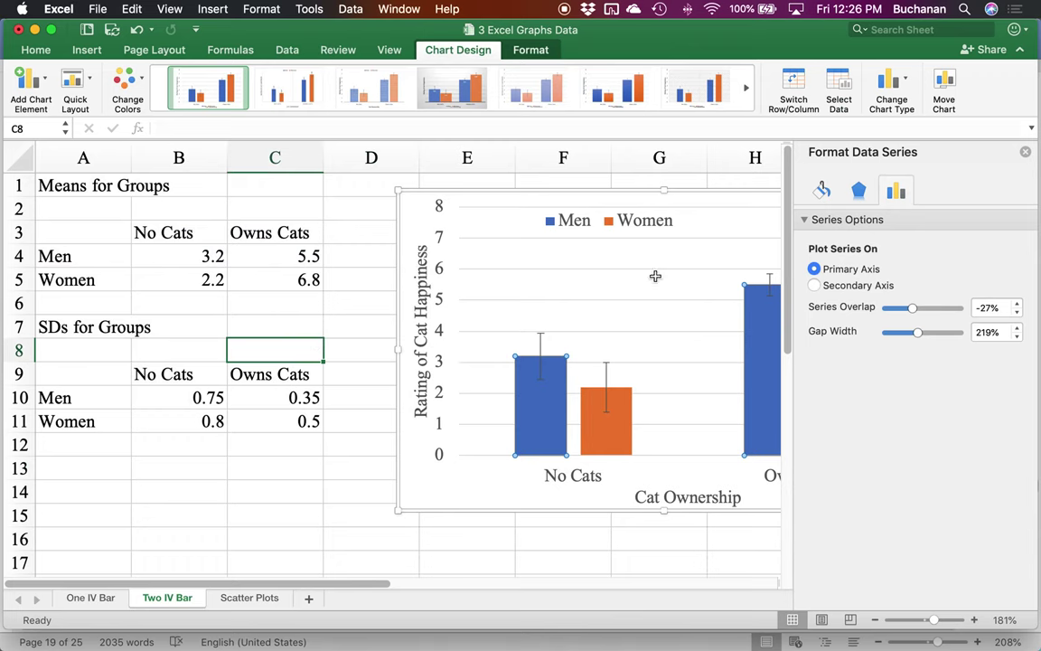
pyautogui.click(1025, 153)
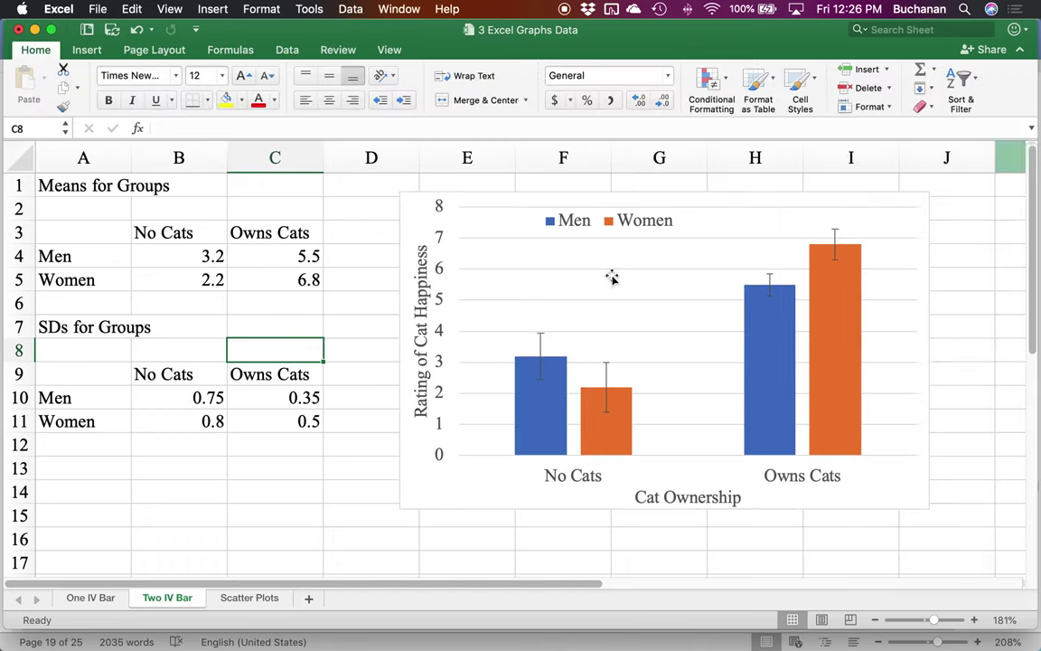
# - Insert a clustered column chart from A3:C5, delete it, and return to the Word guide
pyautogui.moveTo(96, 229); pyautogui.dragTo(274, 276)
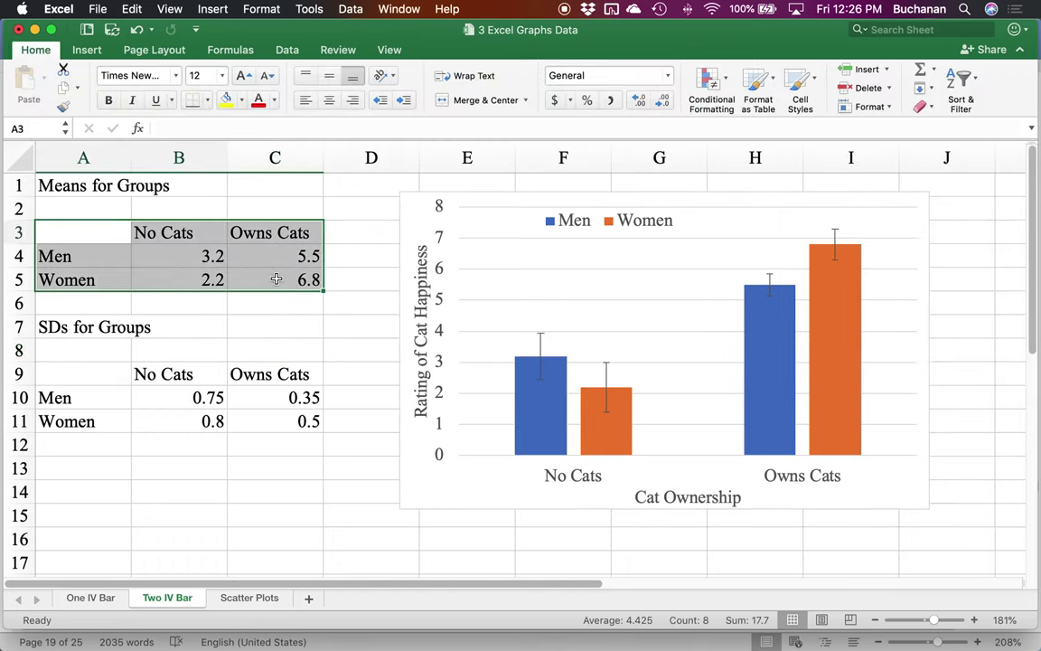
pyautogui.click(287, 51)
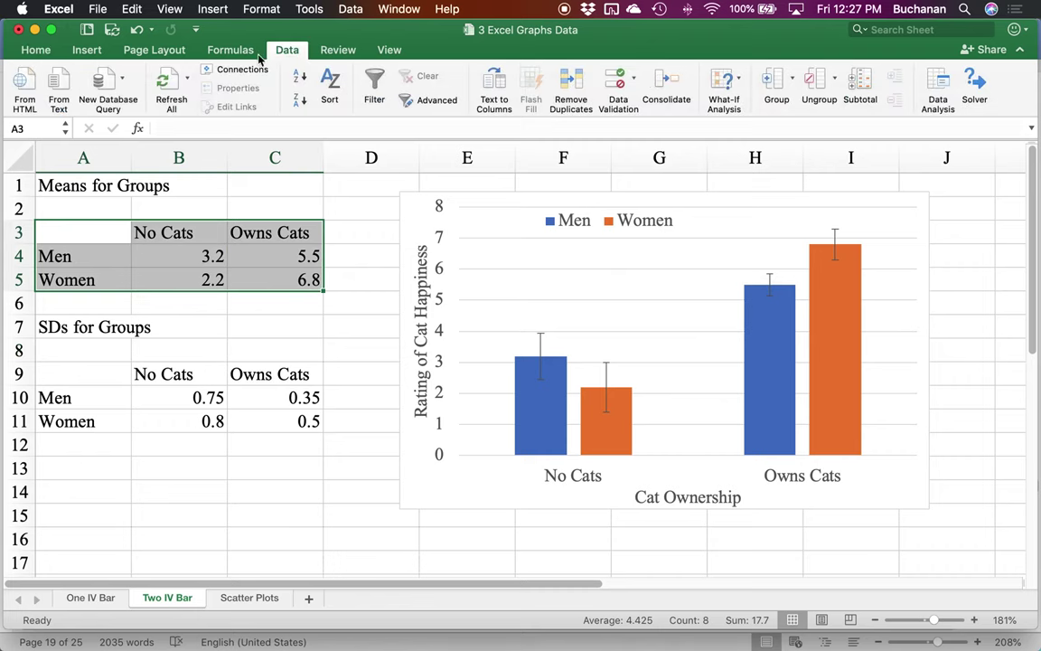
pyautogui.click(90, 51)
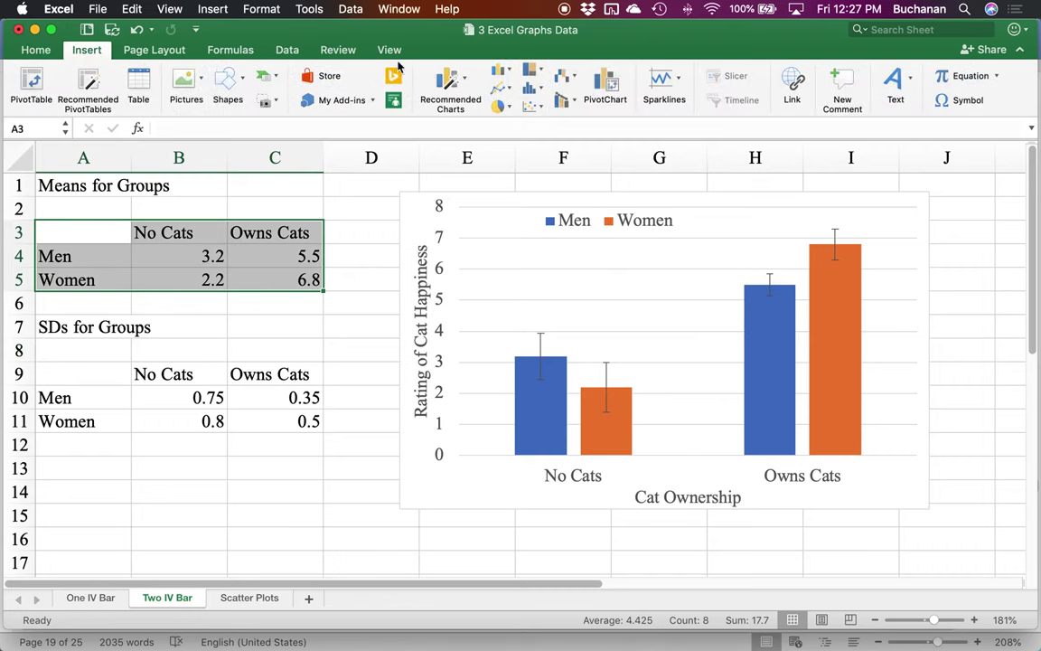
pyautogui.click(499, 71)
pyautogui.click(514, 159)
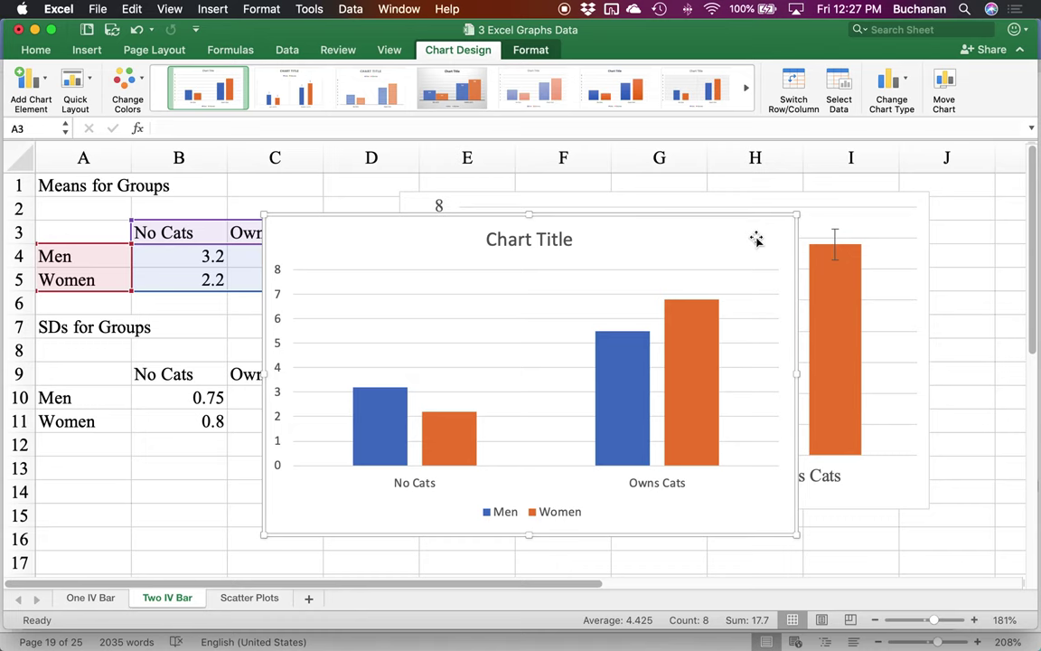
pyautogui.press('BackSpace')
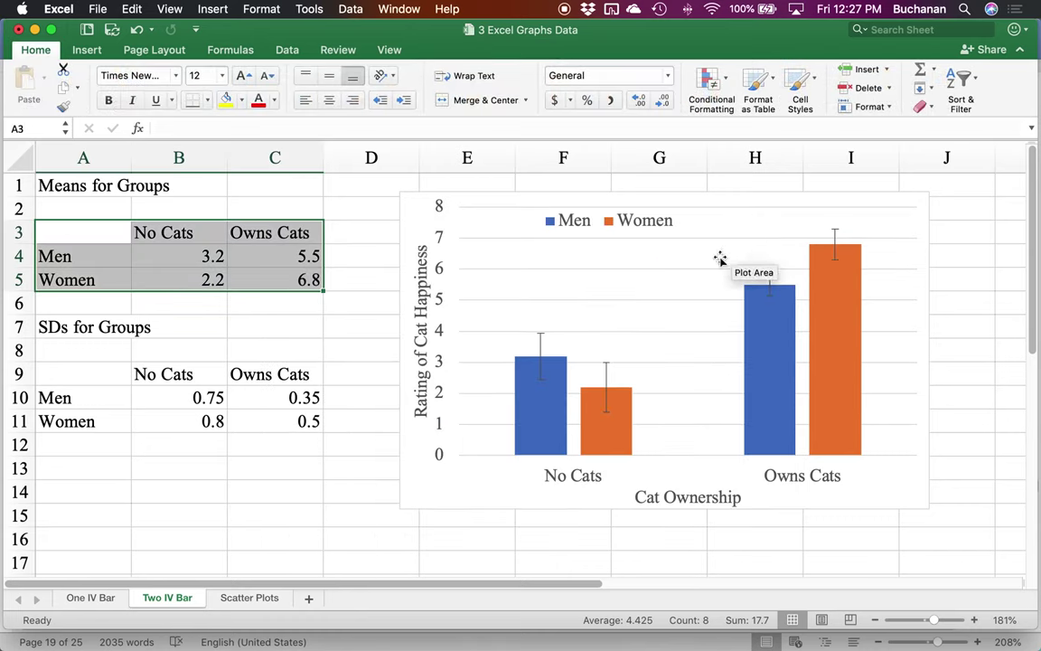
pyautogui.click(360, 642)
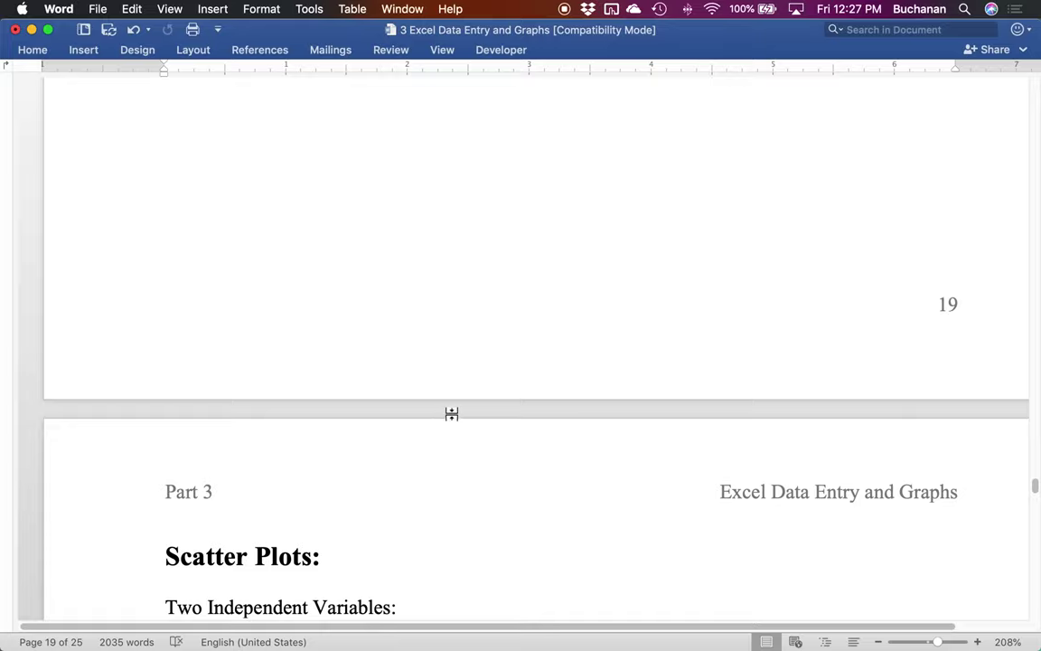
# - Scroll Word's guide to the page 20 Scatter Plots table of Loves Dogs and Loves Cats ratings
pyautogui.scroll(-5, 451, 414)
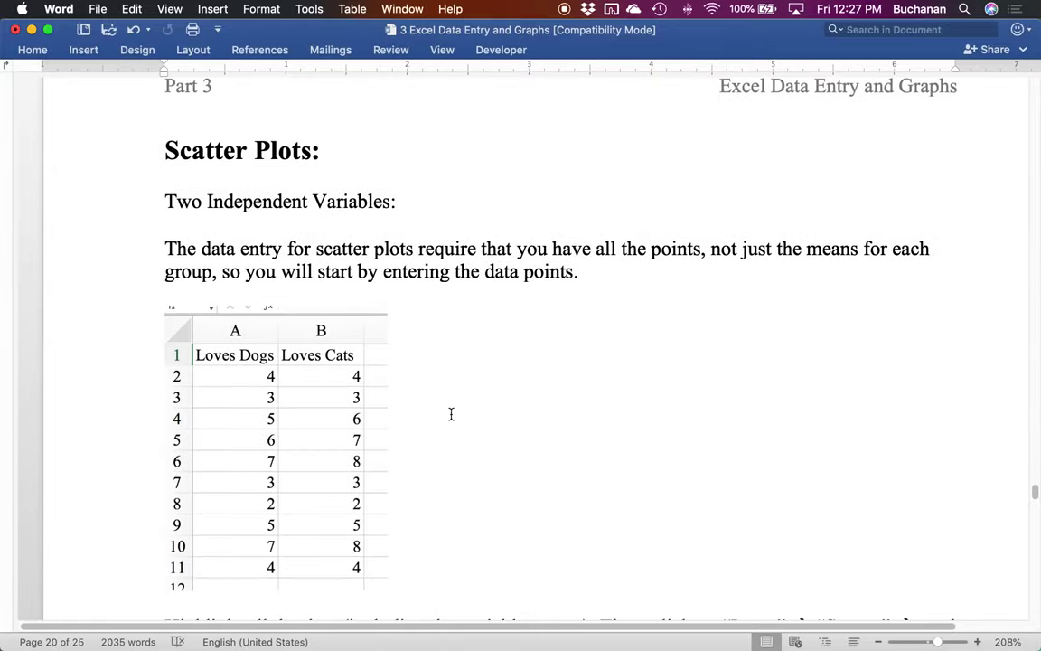
pyautogui.scroll(-10, 451, 414)
pyautogui.scroll(8, 451, 415)
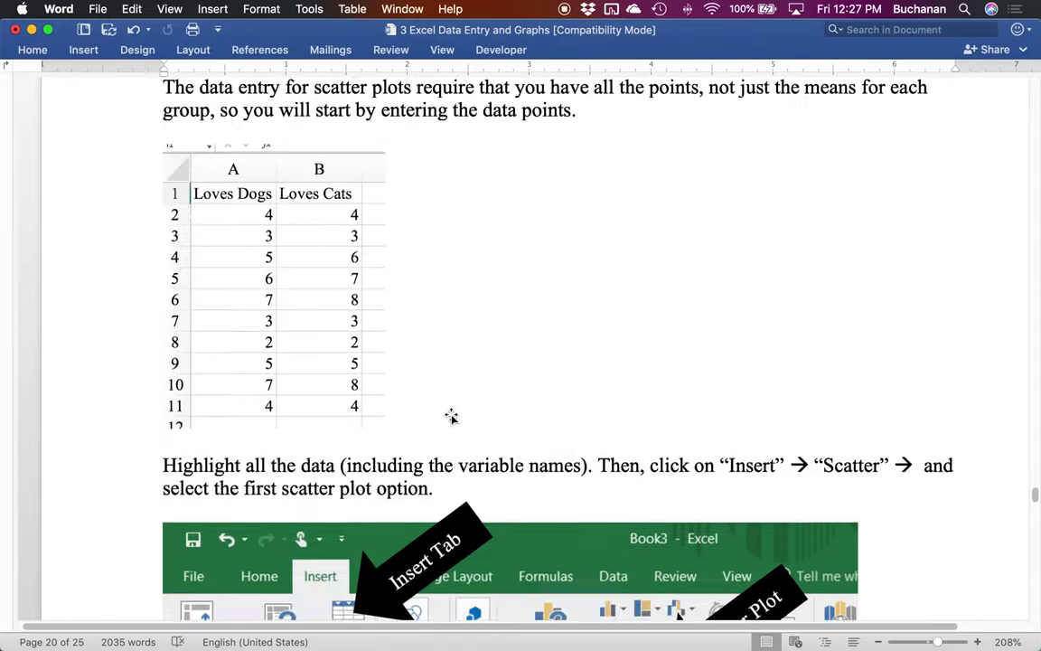
pyautogui.scroll(5, 451, 416)
pyautogui.scroll(-3, 449, 413)
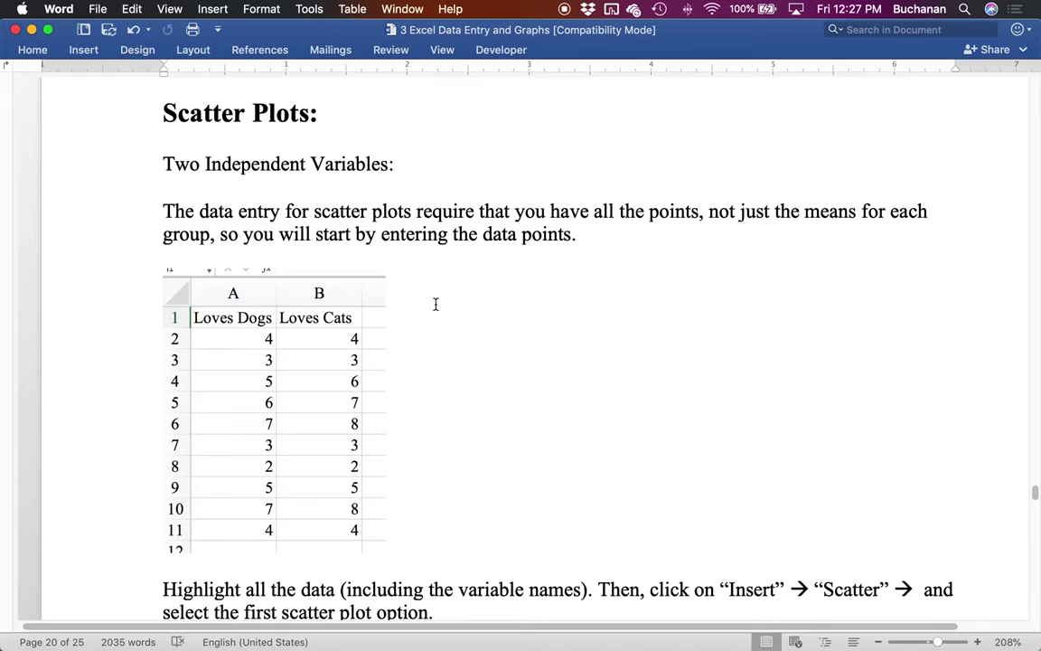
pyautogui.hotkey('ctrl', 'Up')
# - In Excel's Scatter Plots sheet, delete the existing Loves Cats scatter chart
pyautogui.click(286, 256)
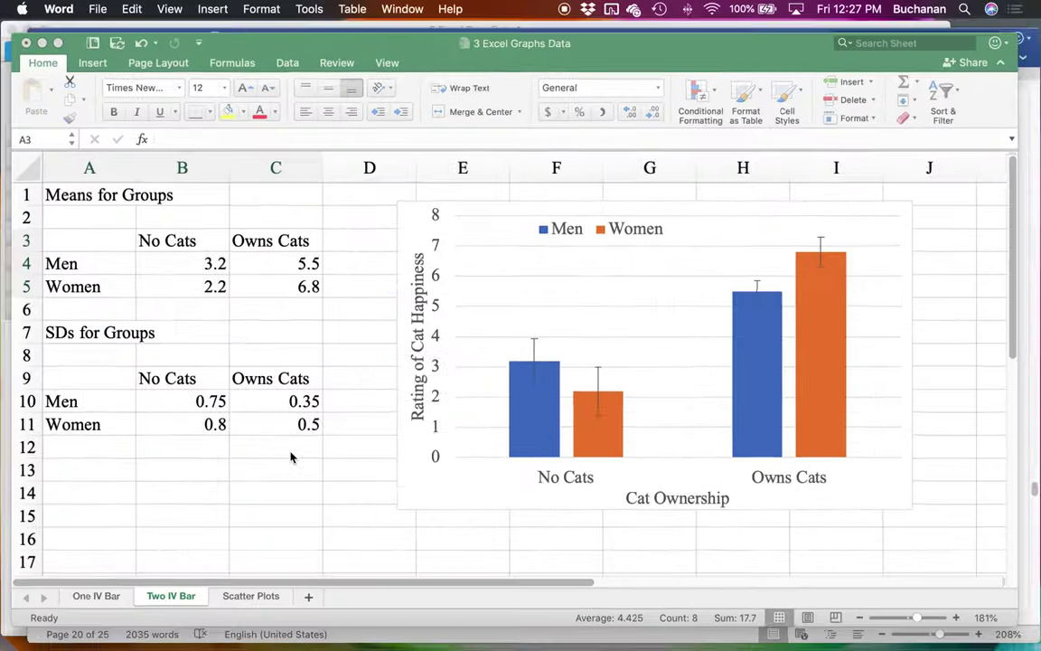
pyautogui.click(249, 598)
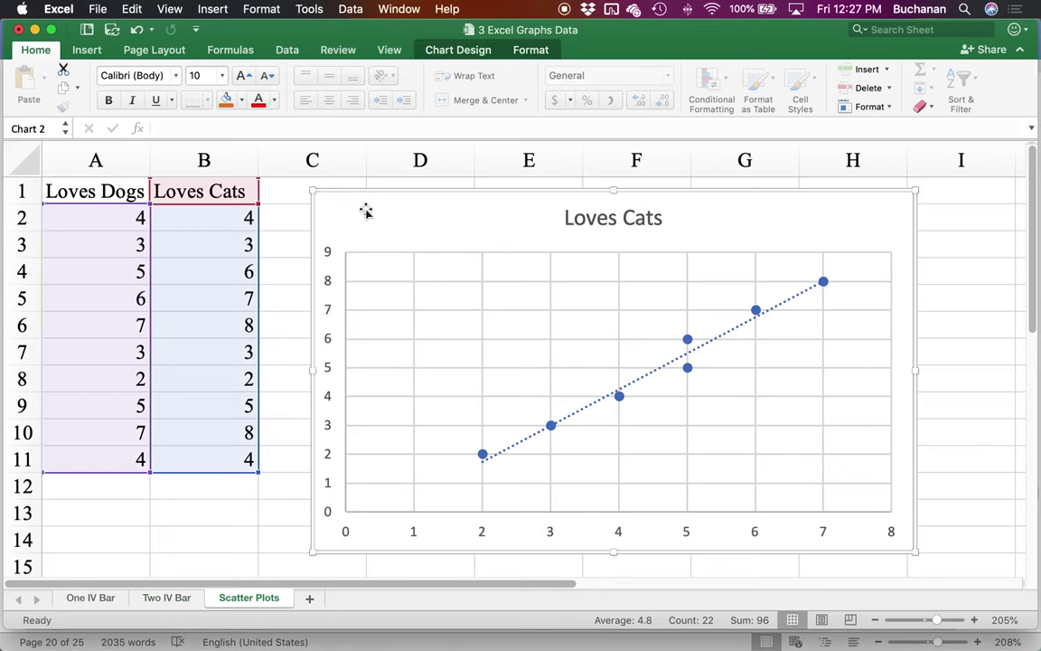
pyautogui.press('BackSpace')
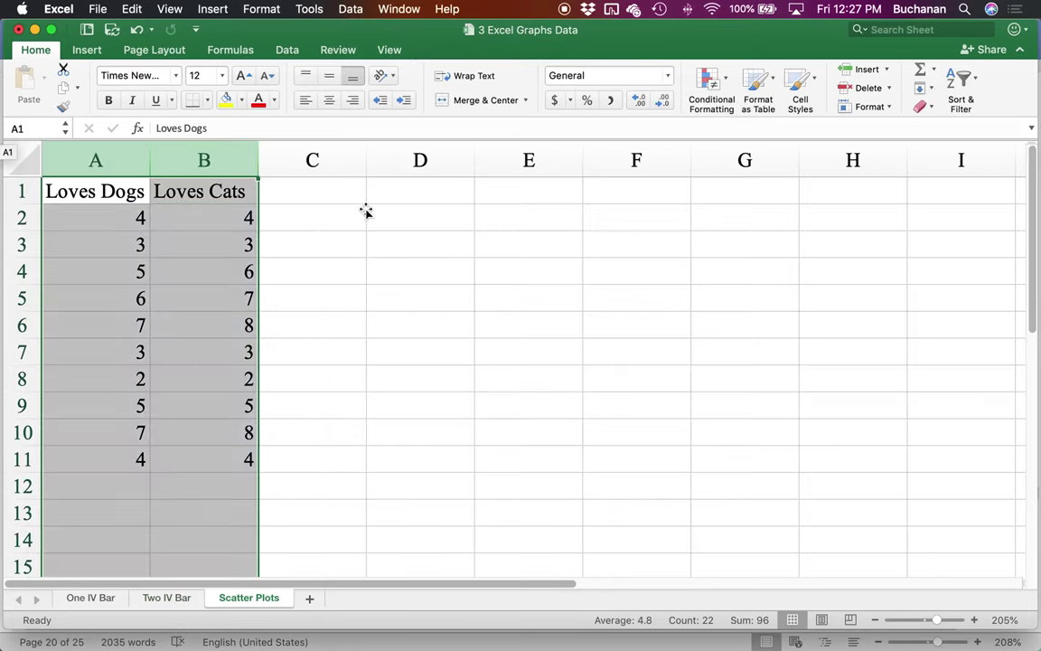
pyautogui.click(118, 189)
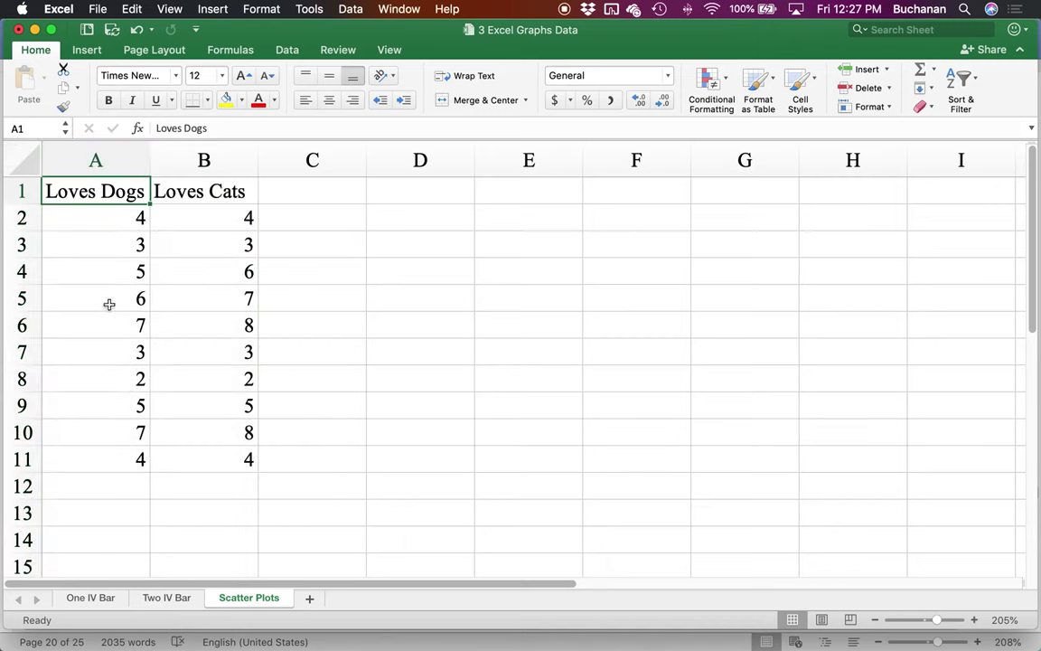
# - Select the Loves Dogs and Loves Cats columns and open the Insert tab's X Y (Scatter) gallery
pyautogui.moveTo(98, 162); pyautogui.dragTo(191, 172)
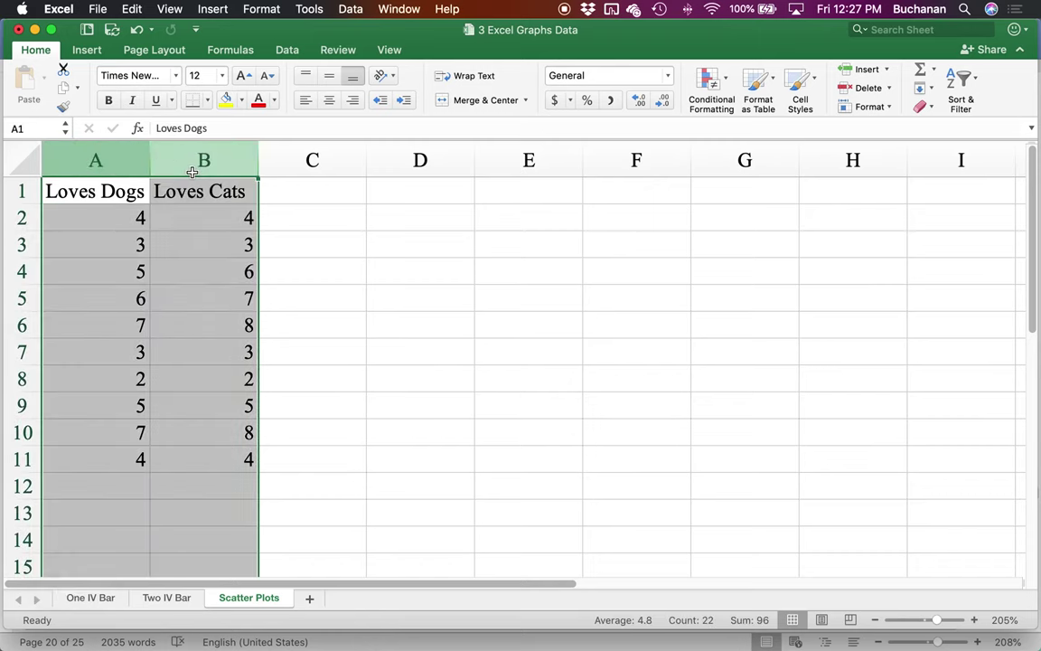
pyautogui.click(282, 54)
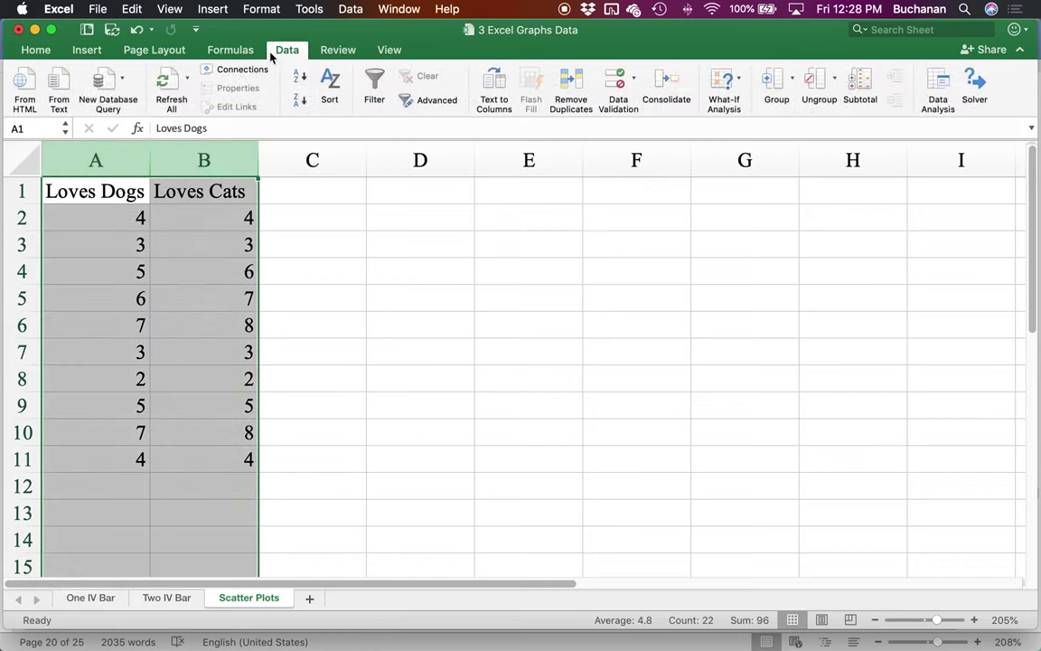
pyautogui.click(74, 49)
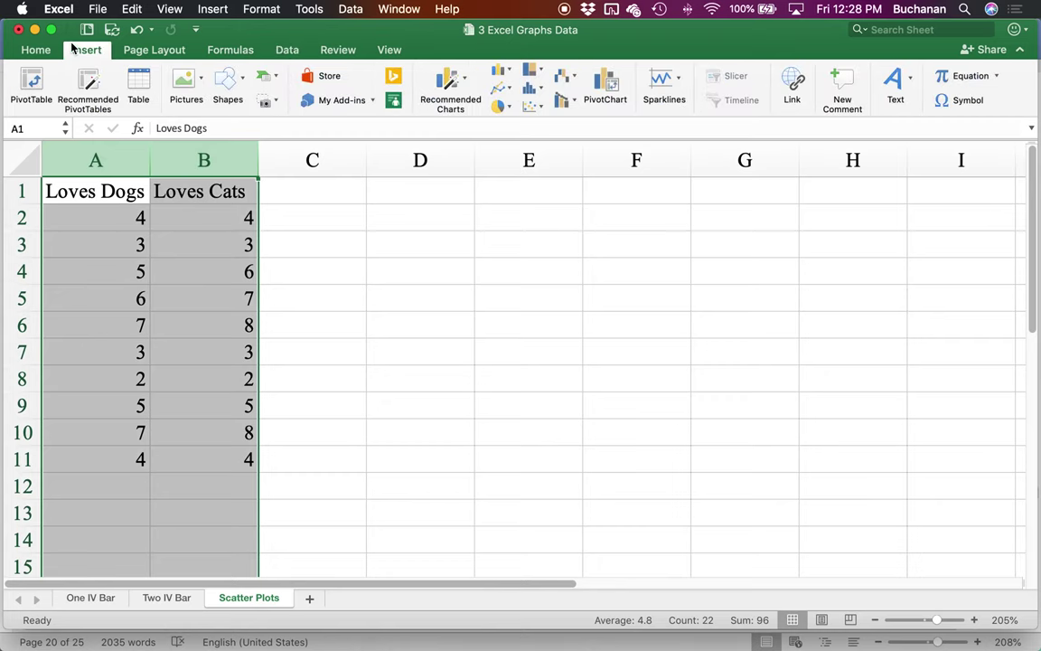
pyautogui.click(539, 109)
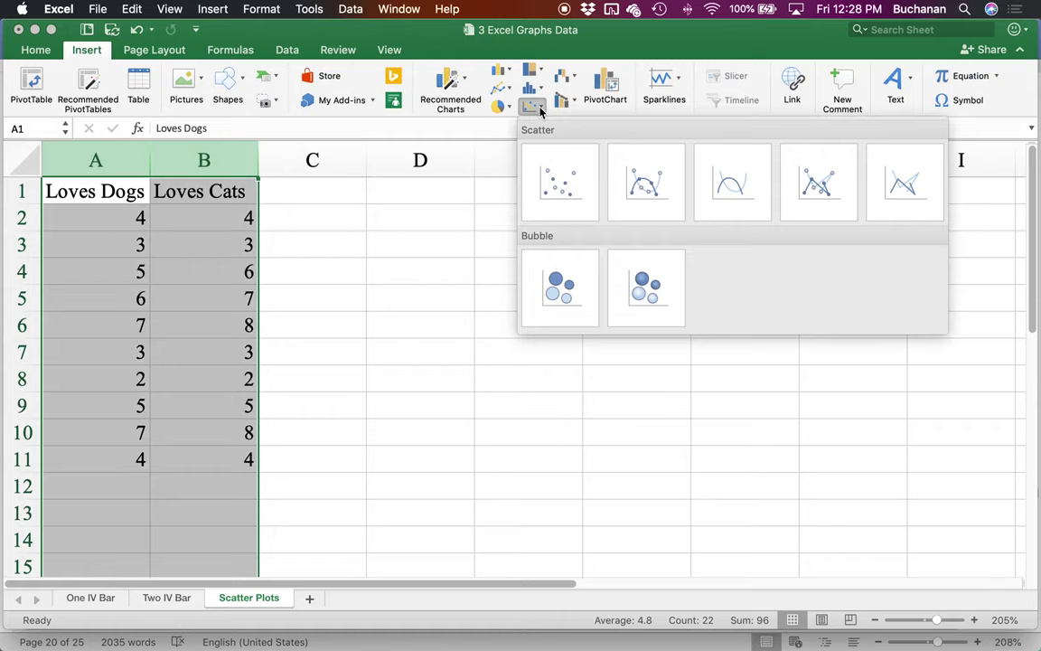
# - Insert a plain scatter chart of the data and switch to the Word tutorial
pyautogui.click(549, 178)
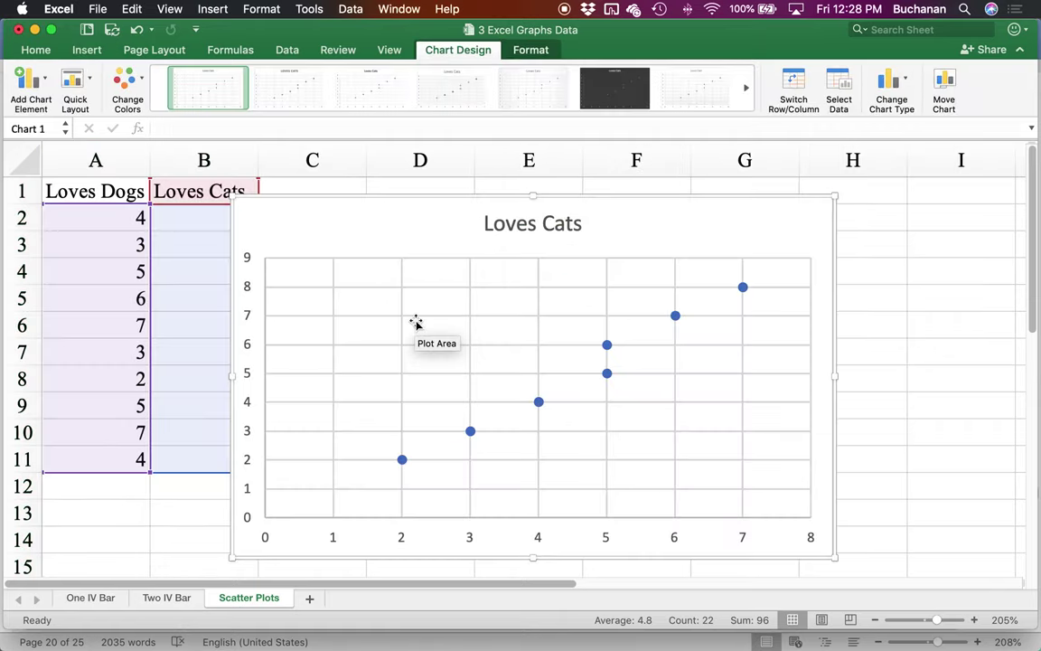
pyautogui.hotkey('ctrl', 'Up')
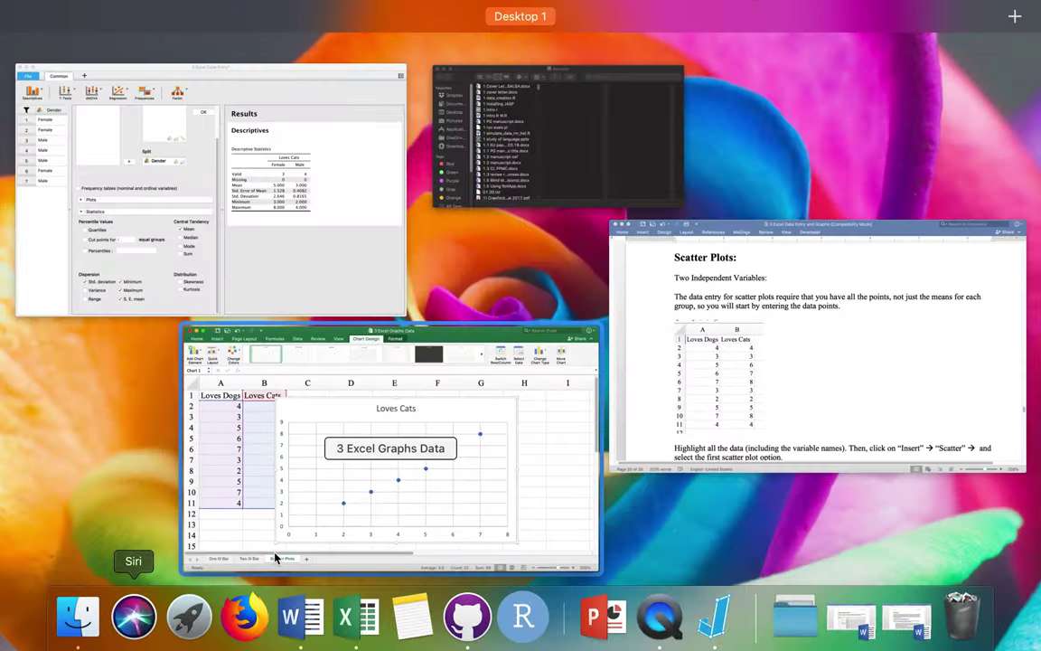
pyautogui.click(743, 401)
# - Scroll the guide to page 22's instructions on chart titles and axis fonts
pyautogui.scroll(-15, 748, 403)
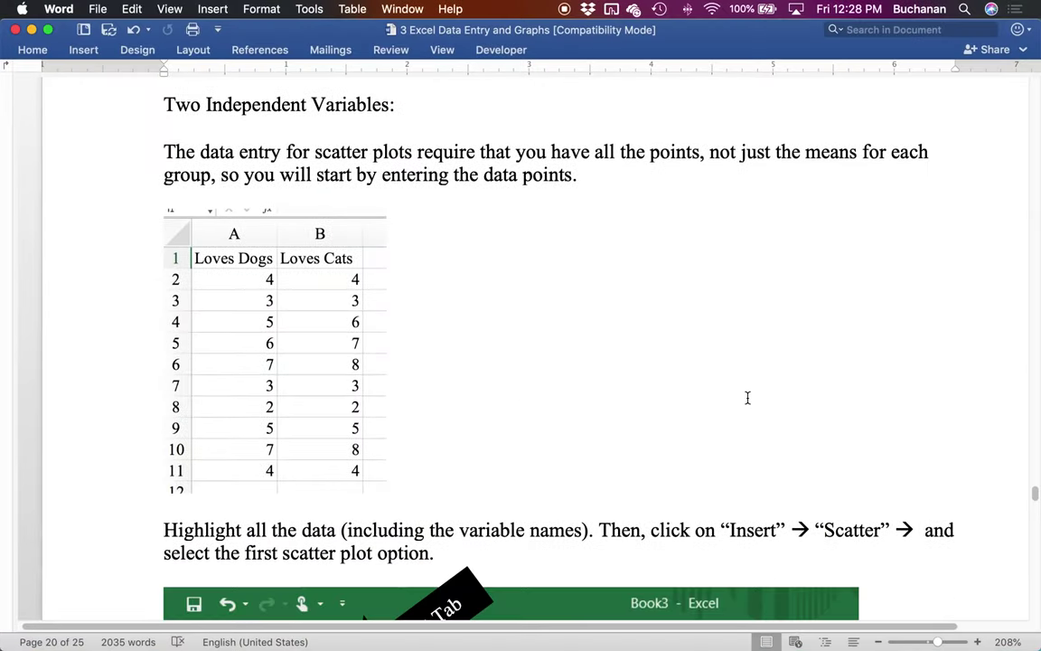
pyautogui.scroll(-15, 748, 400)
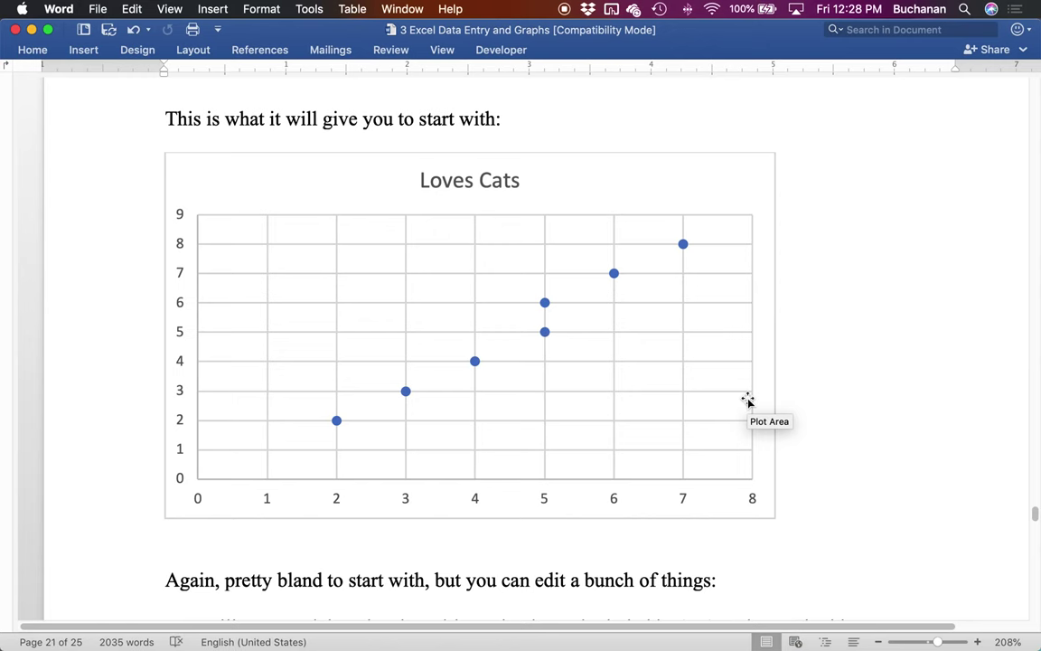
pyautogui.scroll(-7, 748, 400)
pyautogui.scroll(-5, 748, 398)
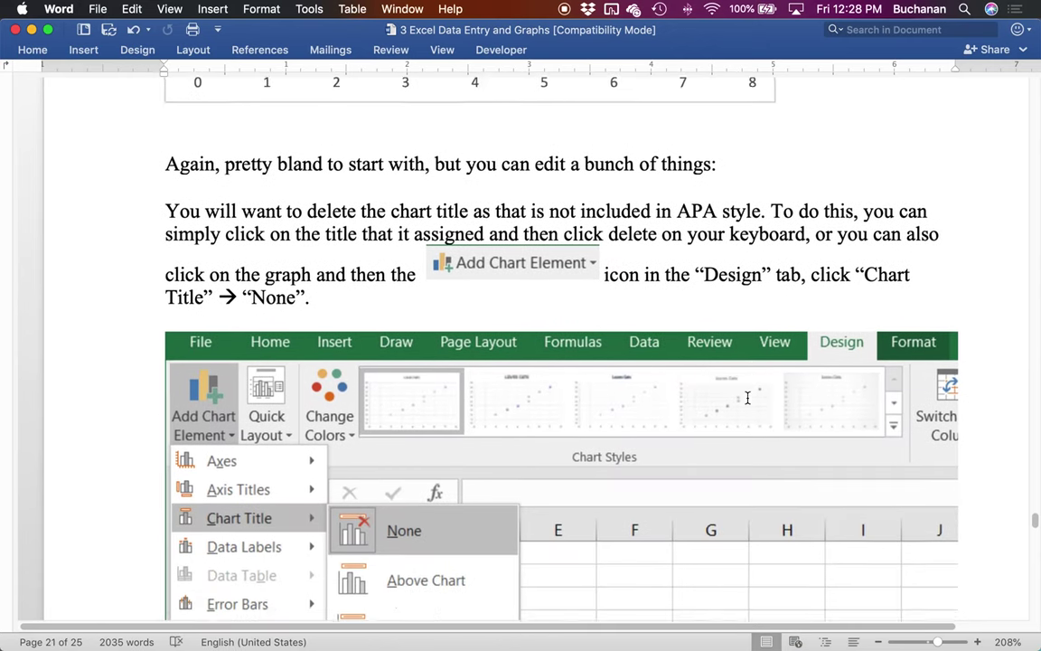
pyautogui.scroll(-15, 748, 400)
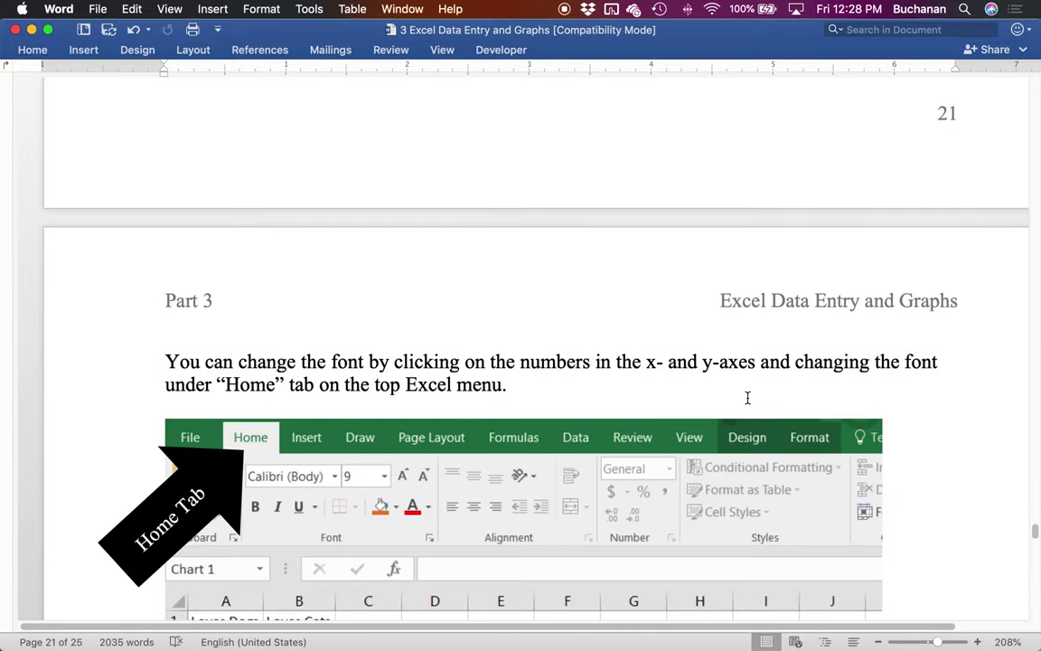
pyautogui.scroll(-10, 747, 398)
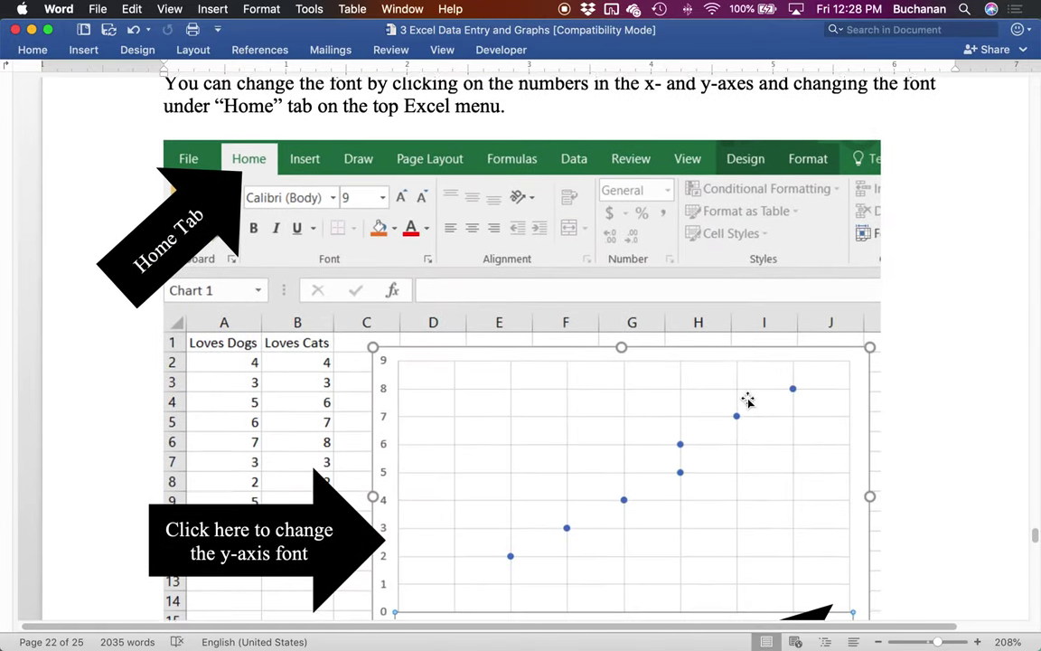
pyautogui.hotkey('ctrl', 'Up')
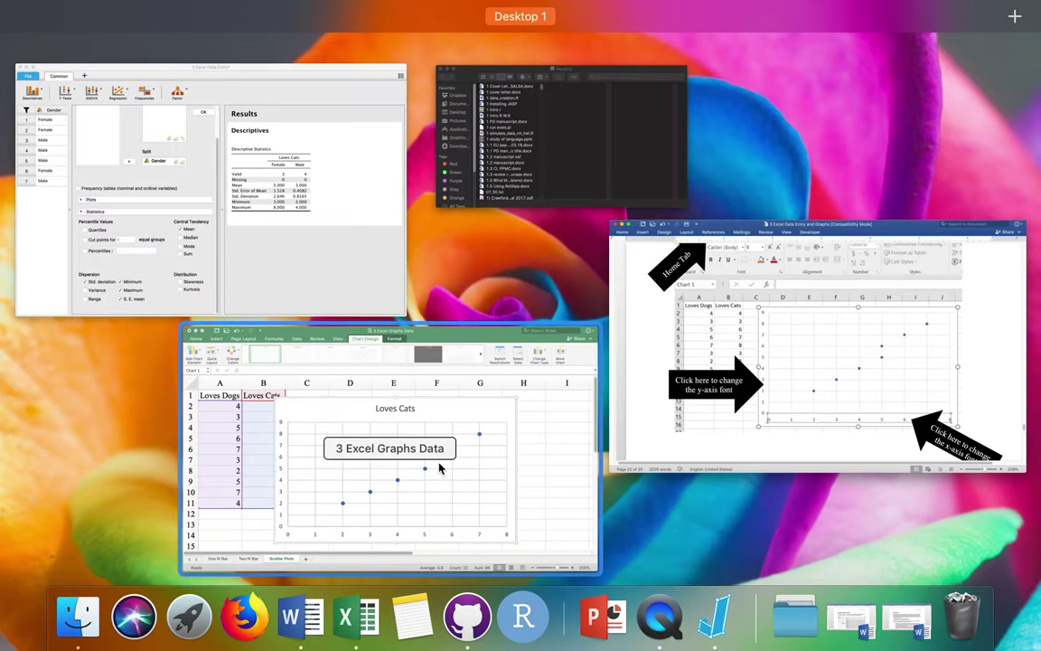
# - Back in Excel, delete the Loves Cats chart title
pyautogui.click(442, 467)
pyautogui.click(535, 226)
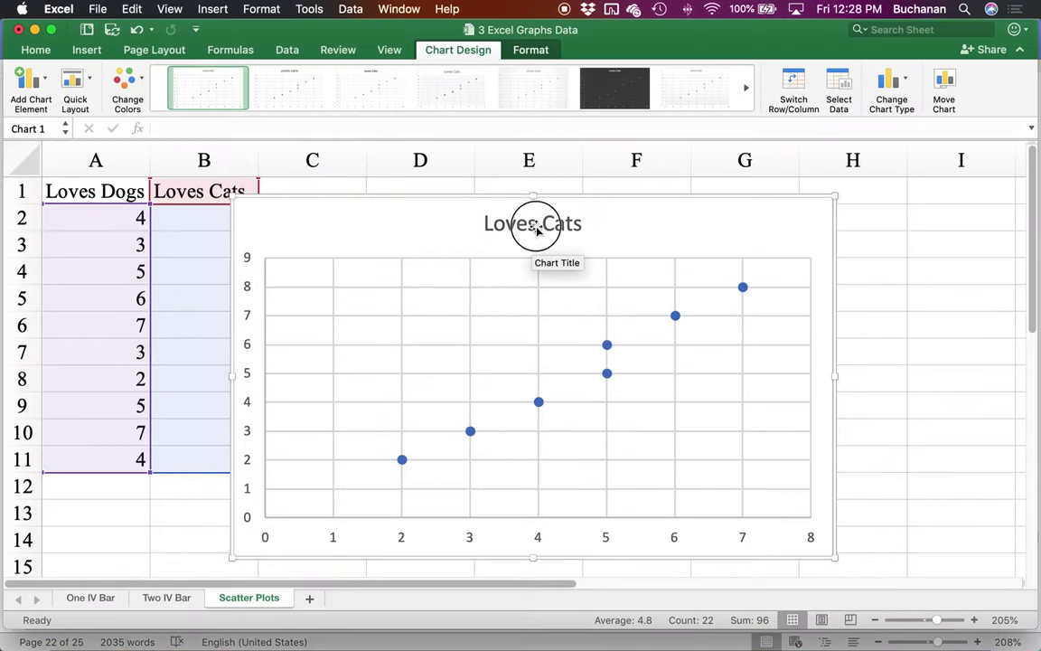
pyautogui.press('Delete')
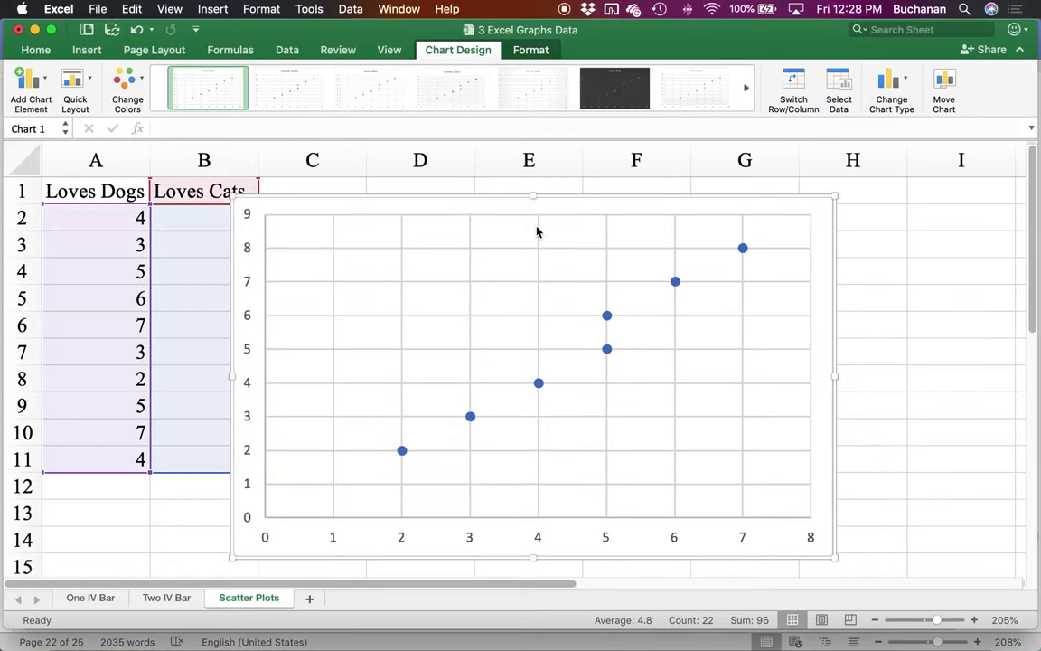
# - Add Primary Horizontal and Primary Vertical axis titles through Add Chart Element
pyautogui.click(28, 97)
pyautogui.moveTo(58, 125)
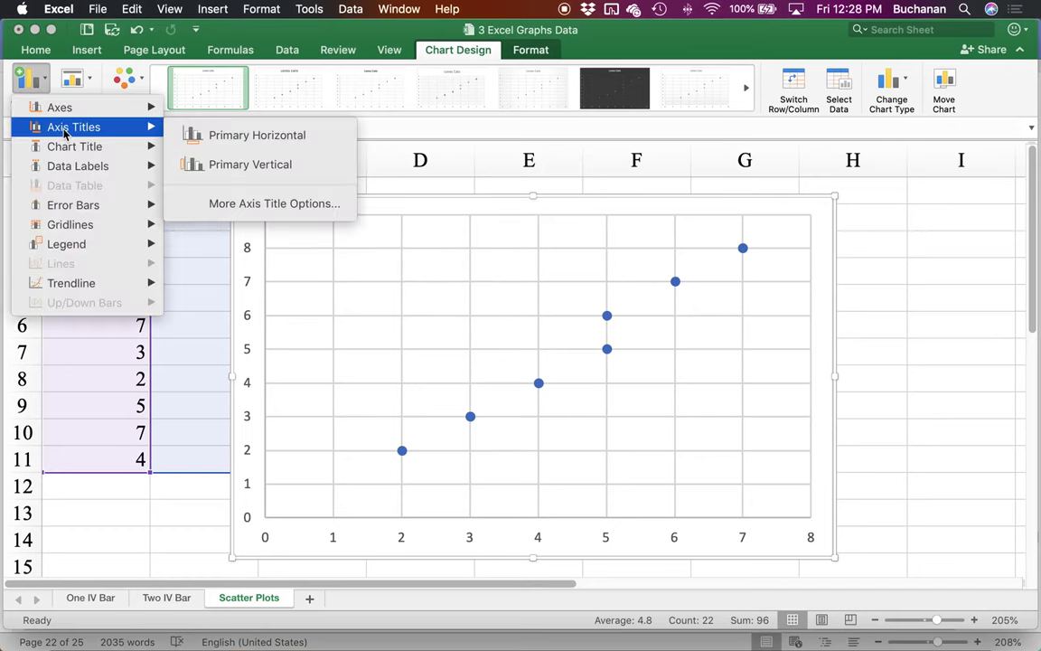
pyautogui.click(214, 133)
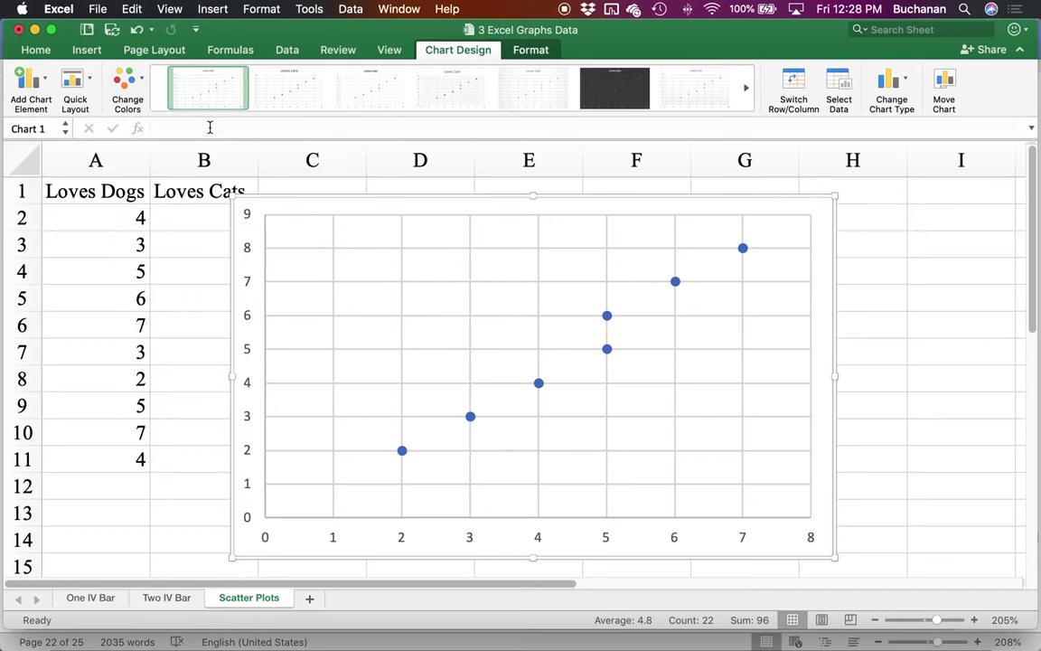
pyautogui.click(30, 90)
pyautogui.moveTo(80, 127)
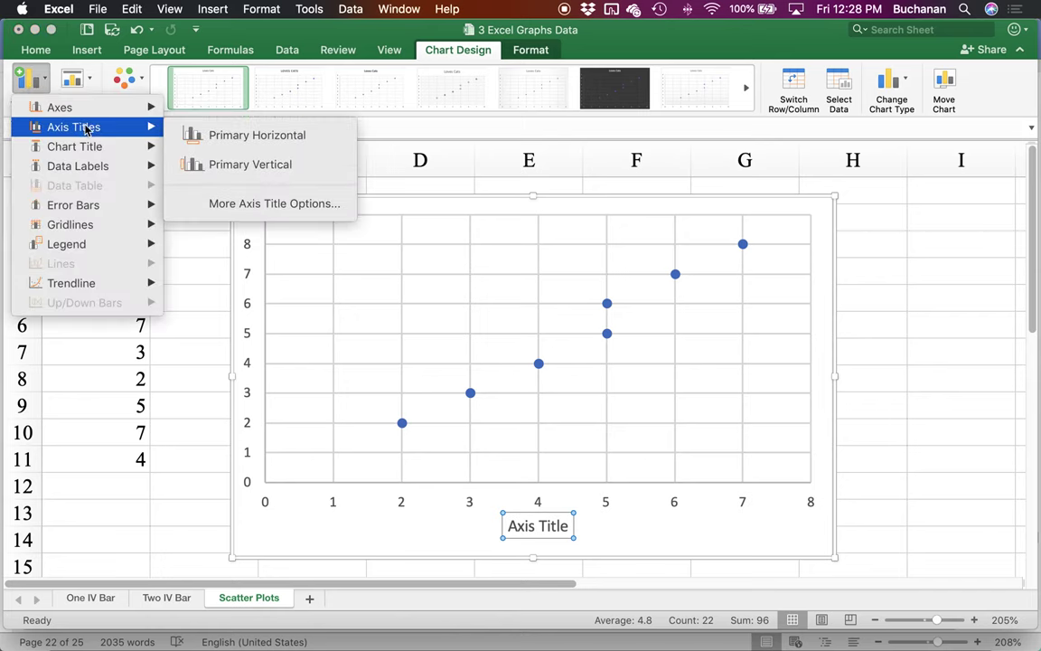
pyautogui.click(199, 165)
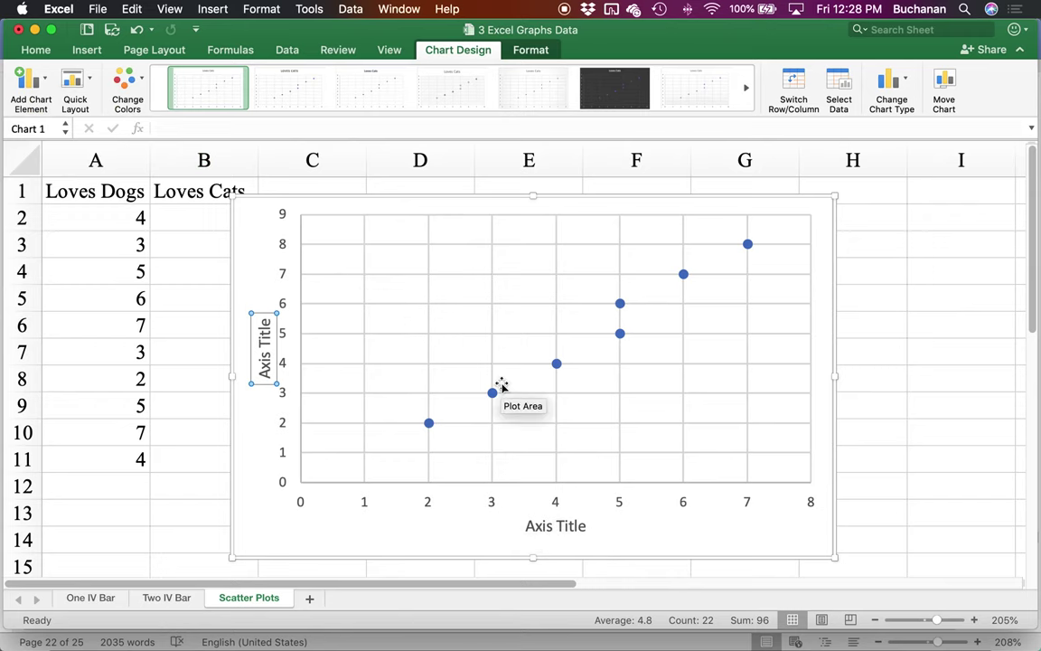
pyautogui.click(543, 526)
# - Rename the horizontal axis title to 'Loves Dogs Rating'
pyautogui.doubleClick(543, 526)
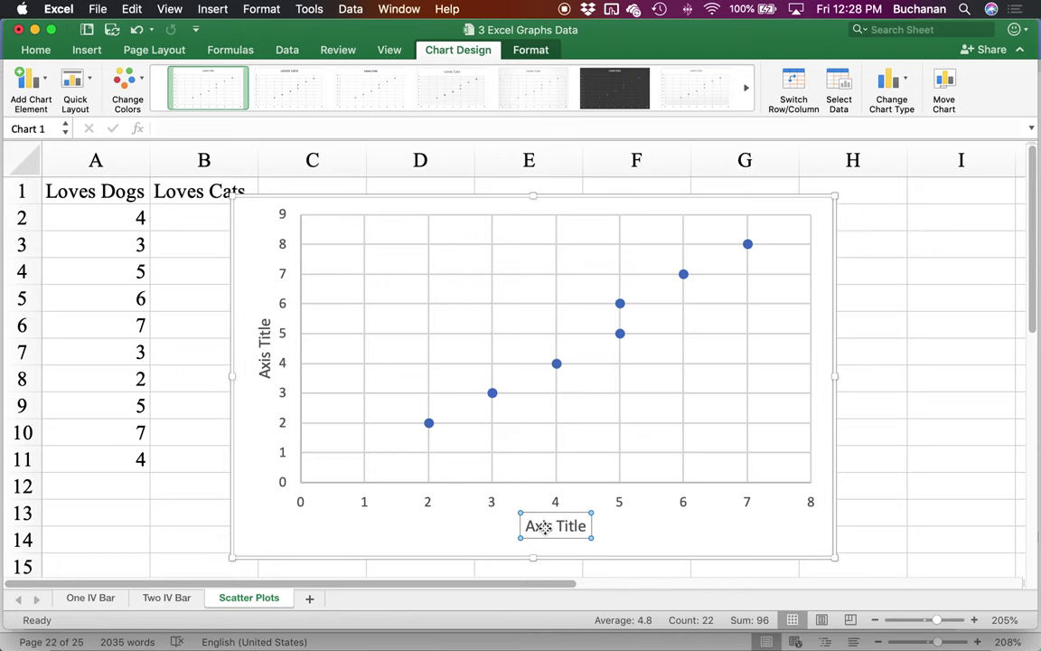
pyautogui.tripleClick(546, 533)
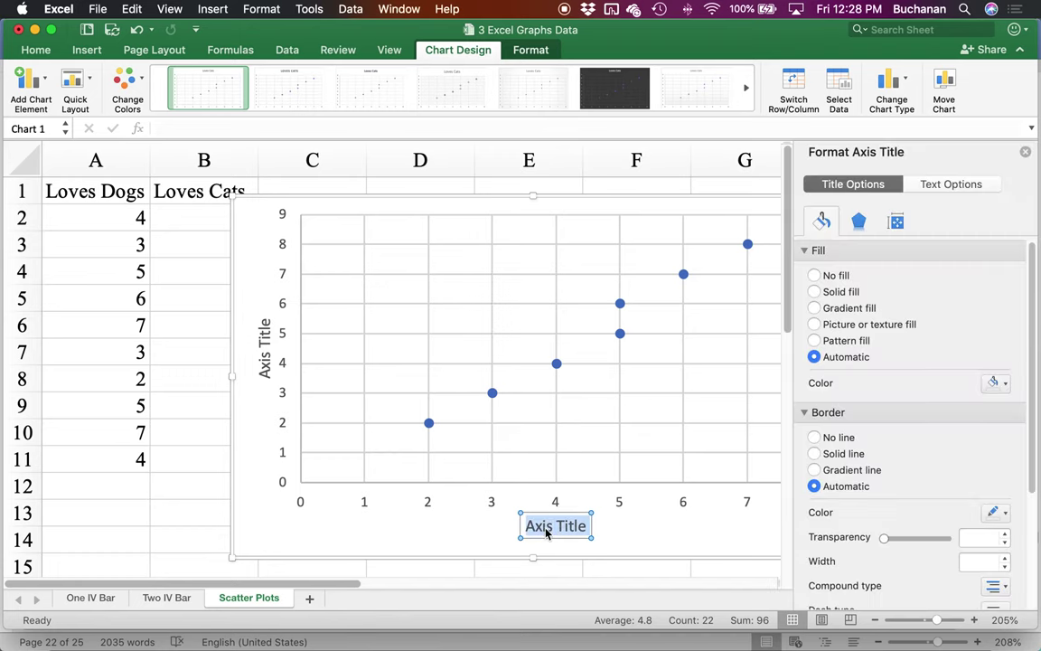
pyautogui.write('Loves Dogs Rating')
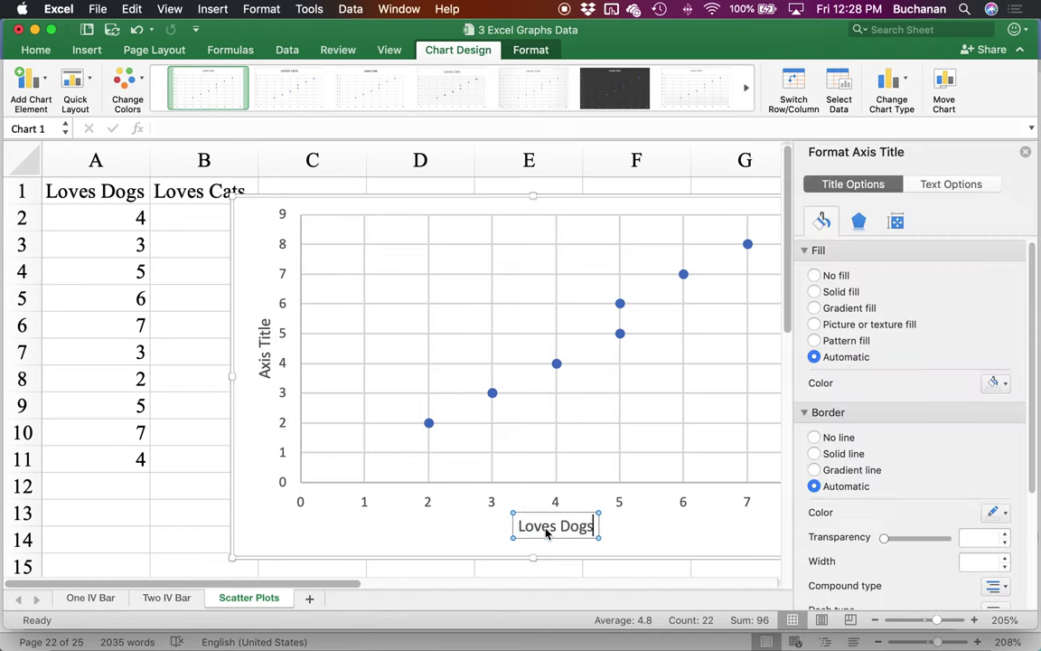
# - Rename the vertical axis title to 'Loves Cats Rating'
pyautogui.click(263, 346)
pyautogui.press('super+a')
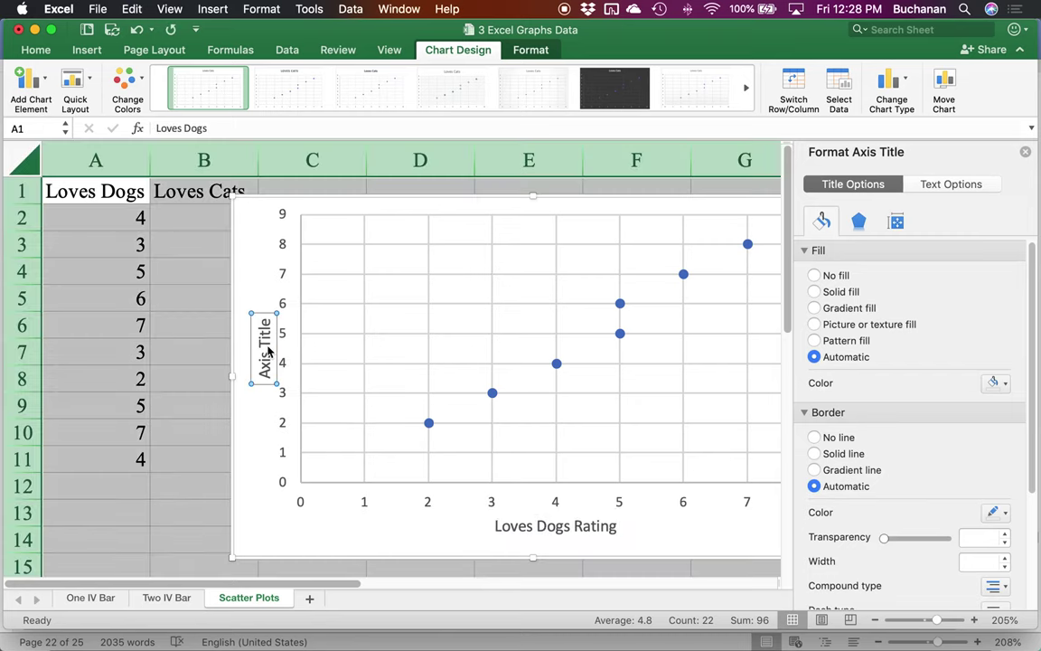
pyautogui.click(264, 345)
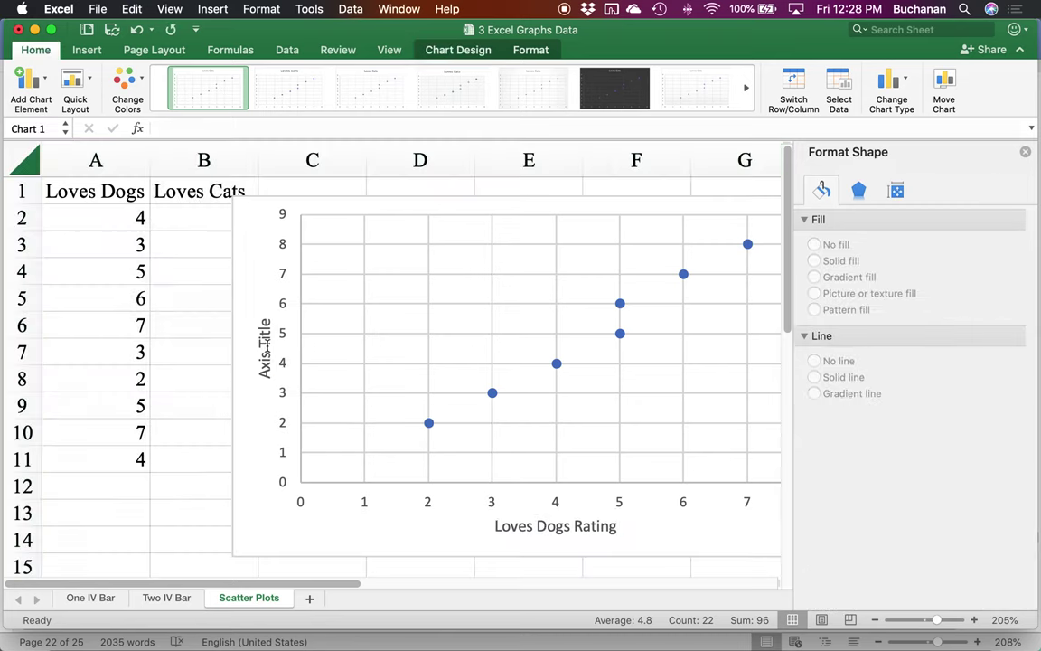
pyautogui.tripleClick(264, 346)
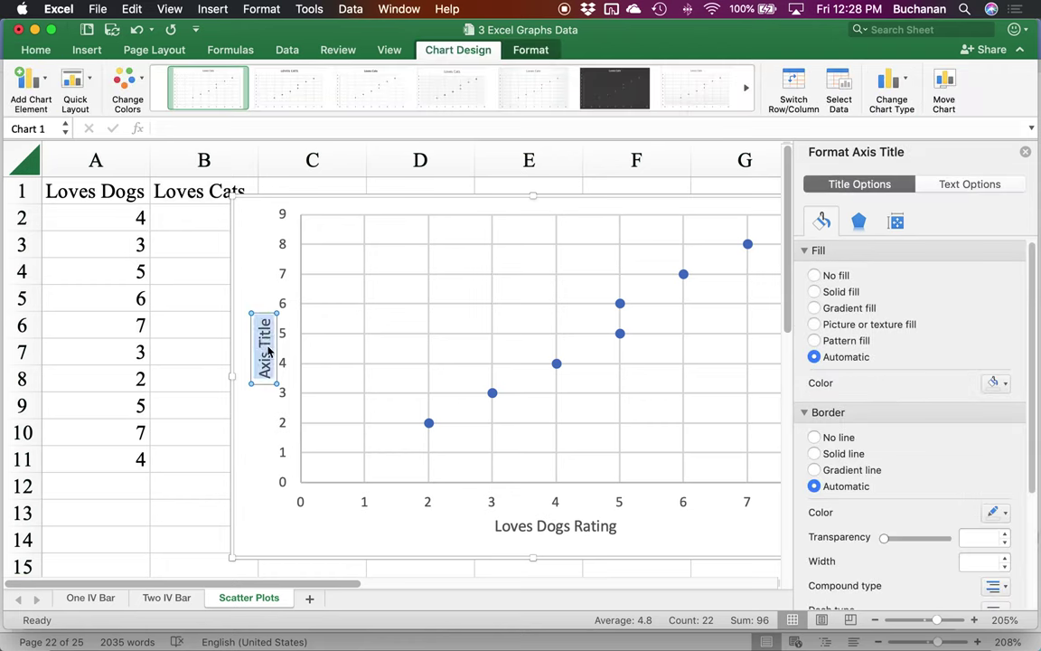
pyautogui.write('Loves D')
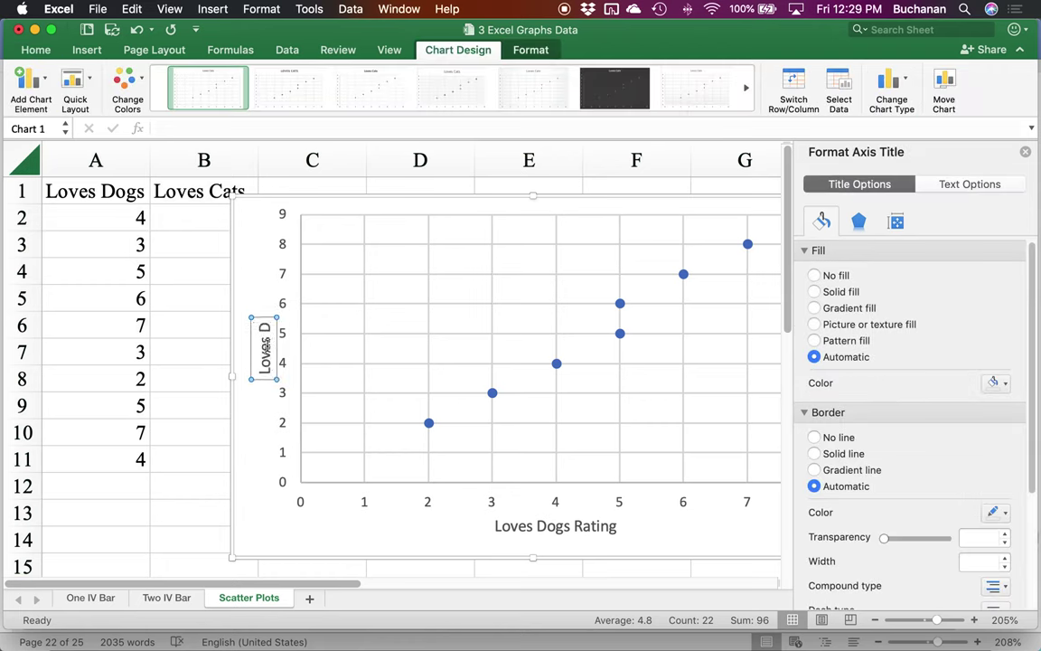
pyautogui.press('BackSpace')
pyautogui.write('cats Ratin')
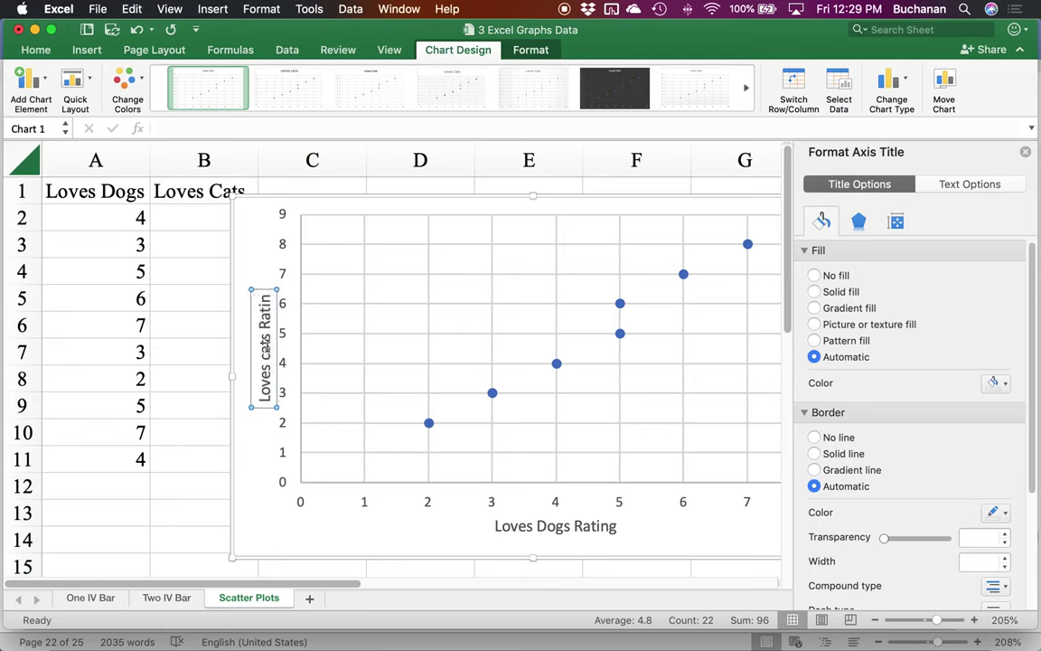
pyautogui.write('g')
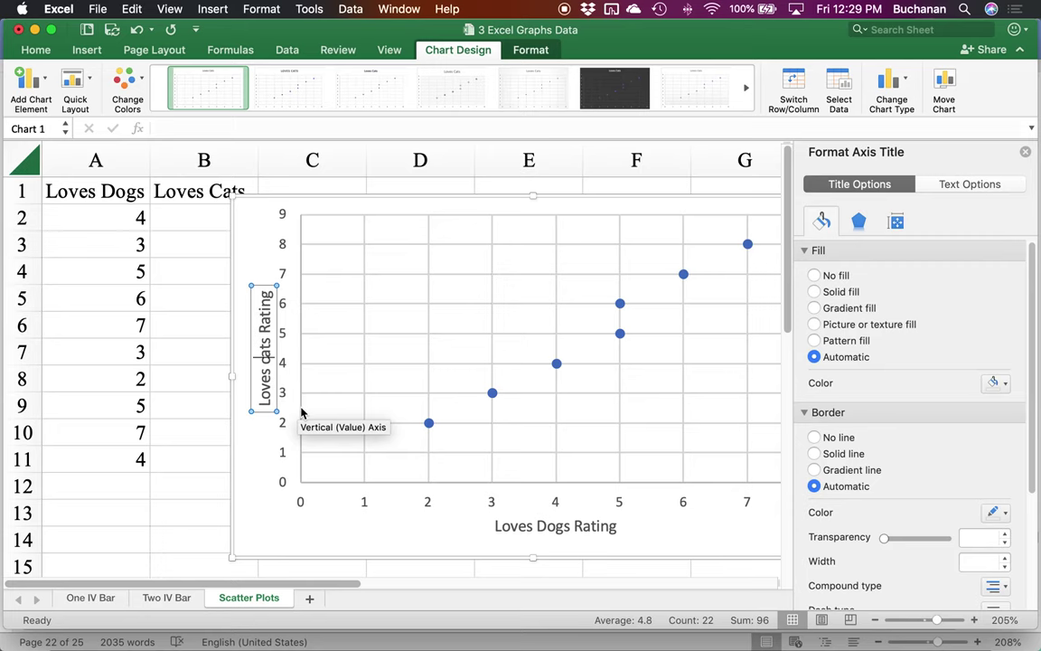
pyautogui.press('BackSpace')
pyautogui.write('C')
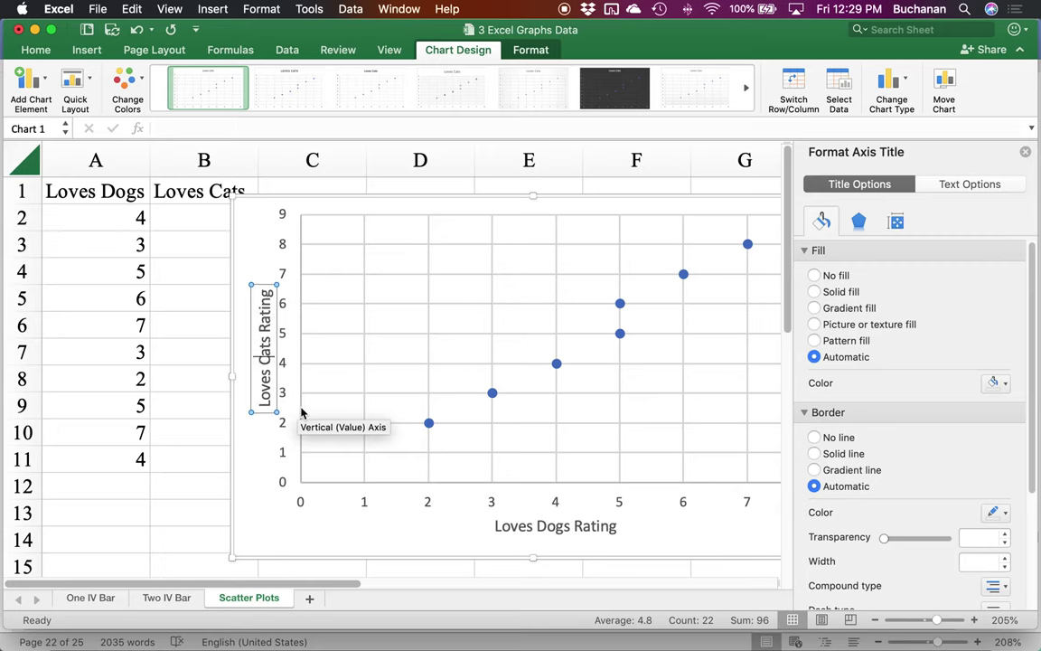
pyautogui.click(267, 513)
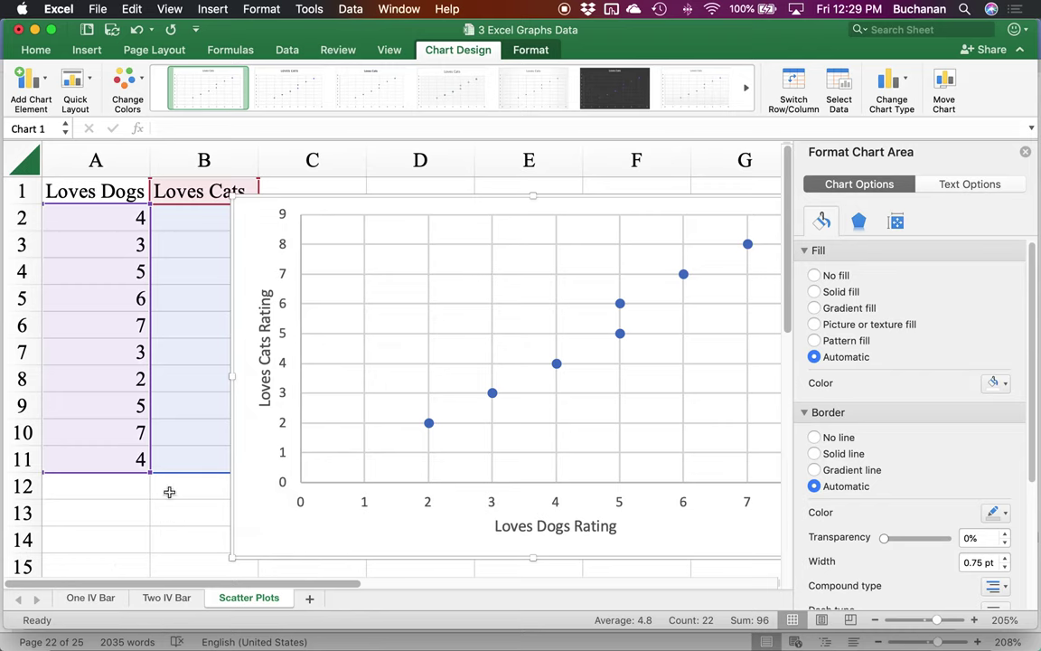
# - Set the chart's text font to Times New Roman at 12 point
pyautogui.click(1026, 153)
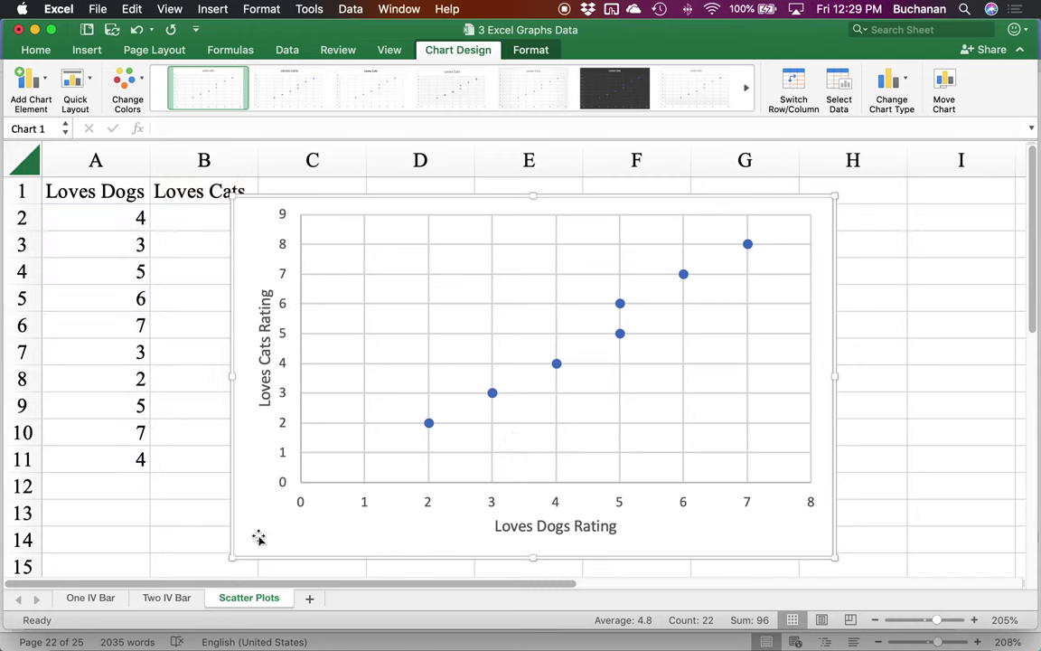
pyautogui.click(38, 51)
pyautogui.click(140, 75)
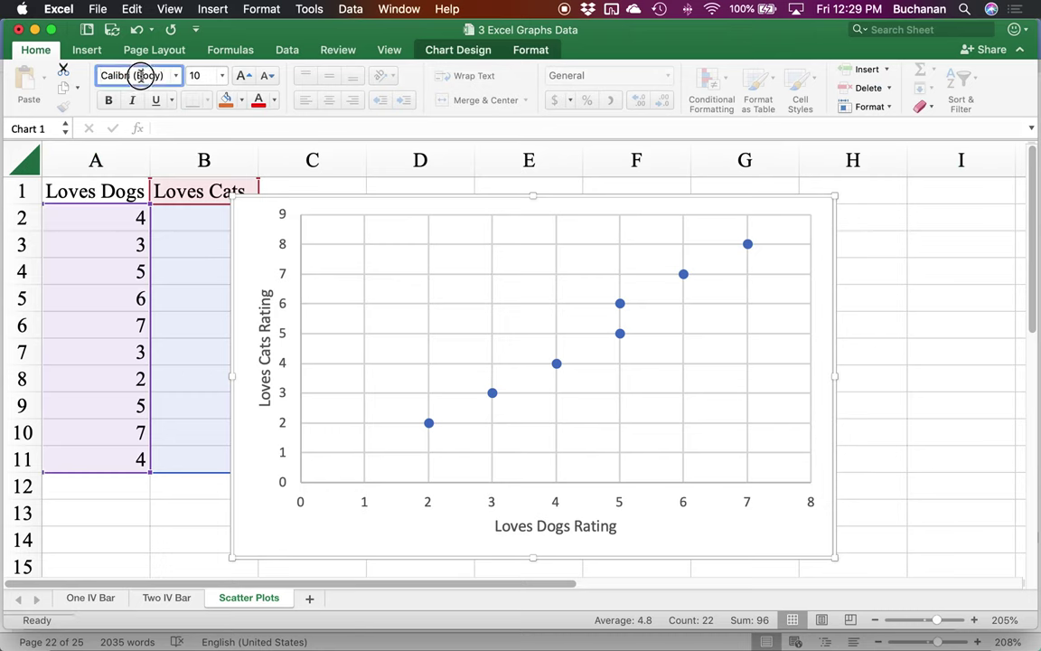
pyautogui.write('Times')
pyautogui.press('Return')
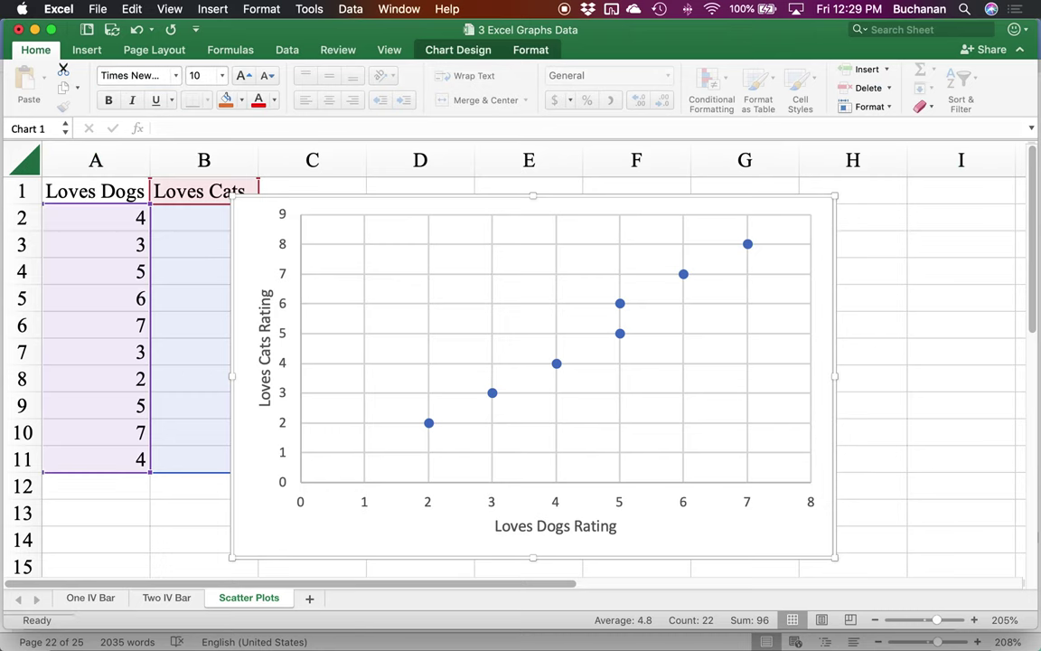
pyautogui.click(190, 75)
pyautogui.write('12')
pyautogui.press('Return')
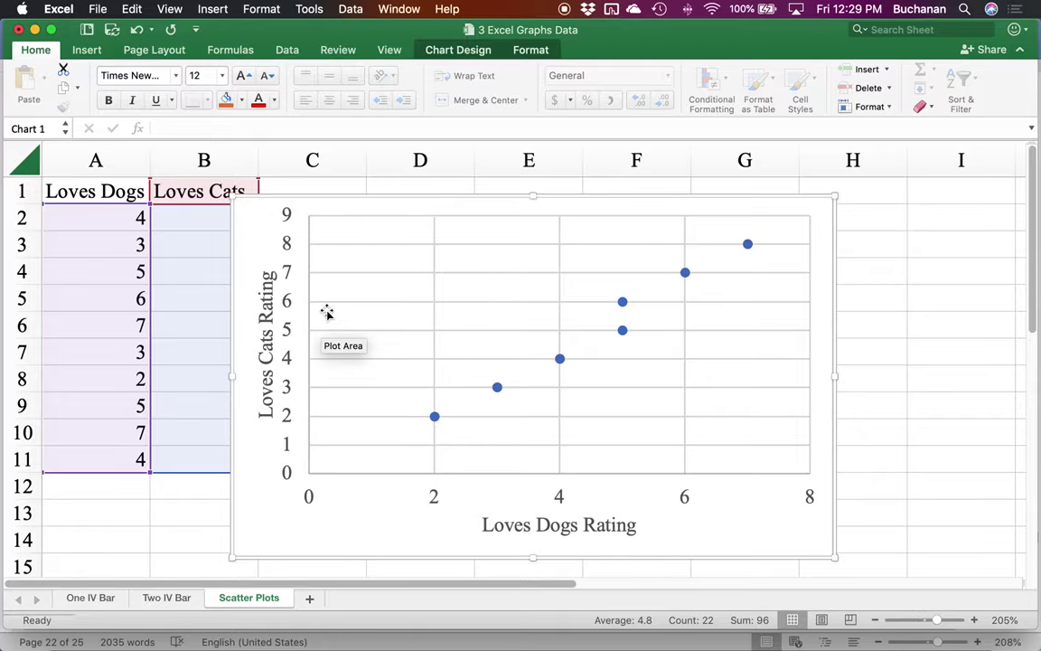
pyautogui.hotkey('ctrl', 'Up')
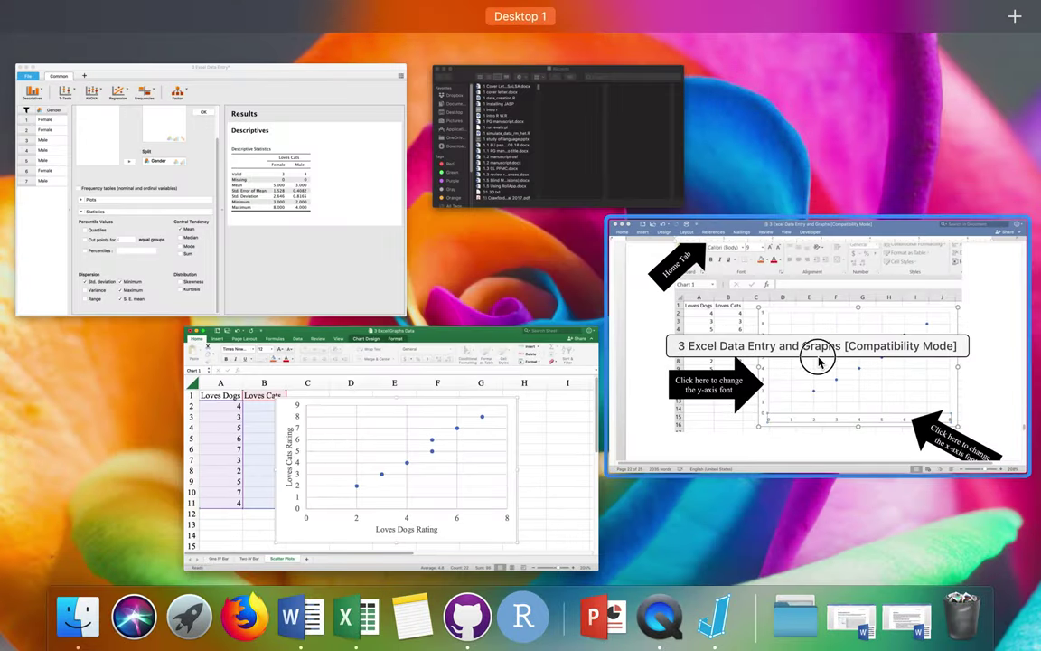
# - Scroll Word's guide to the line-of-best-fit Trendline instructions, then return to Excel
pyautogui.click(817, 355)
pyautogui.scroll(-10, 819, 361)
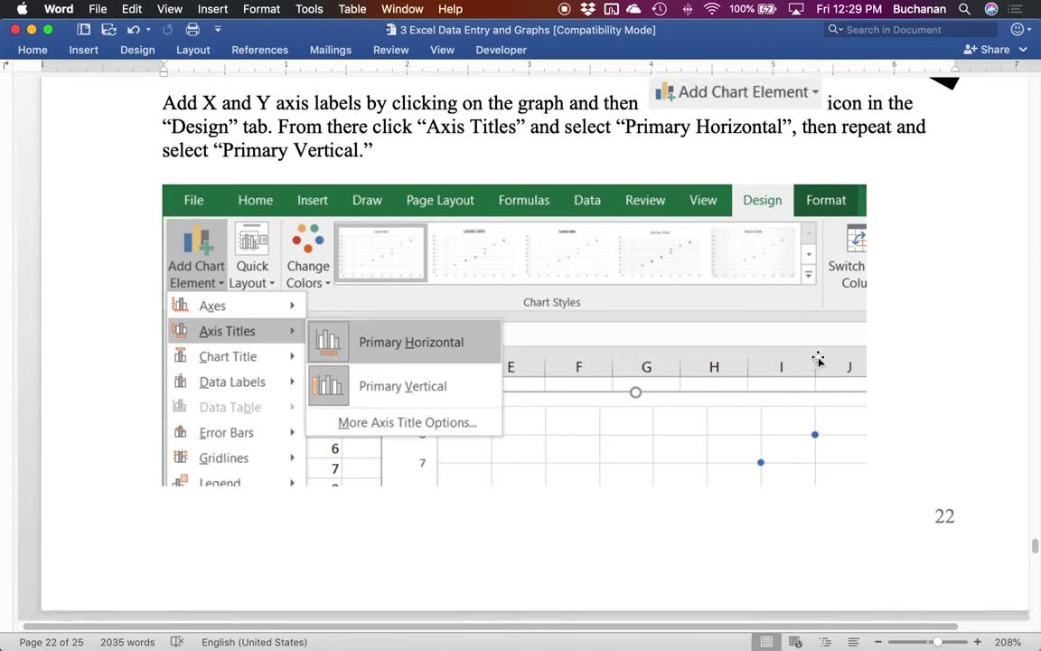
pyautogui.scroll(-15, 819, 358)
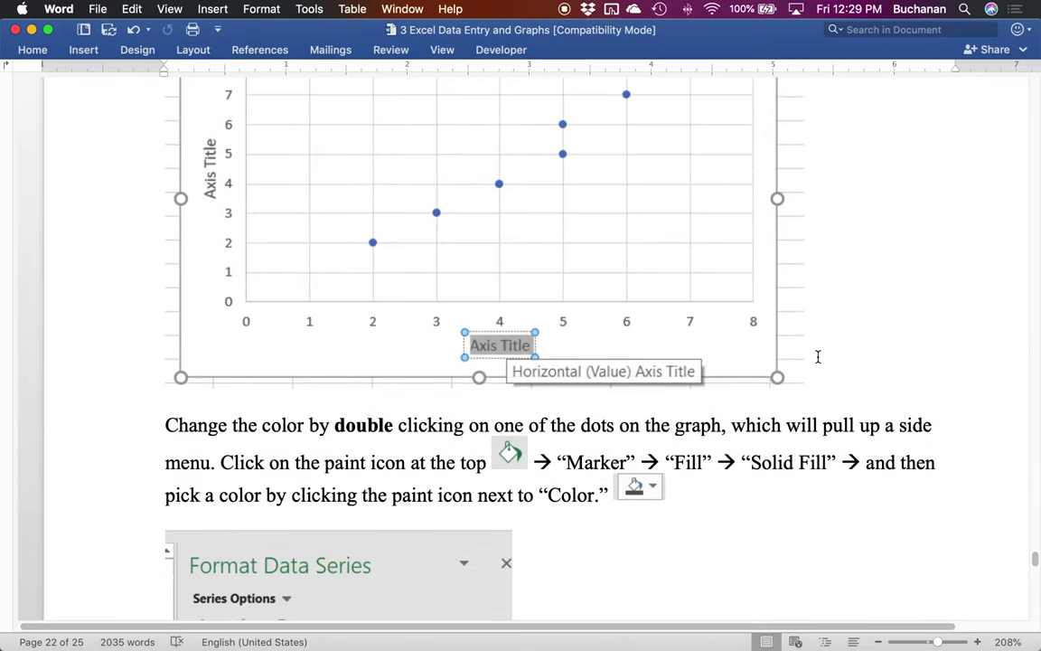
pyautogui.scroll(-8, 818, 356)
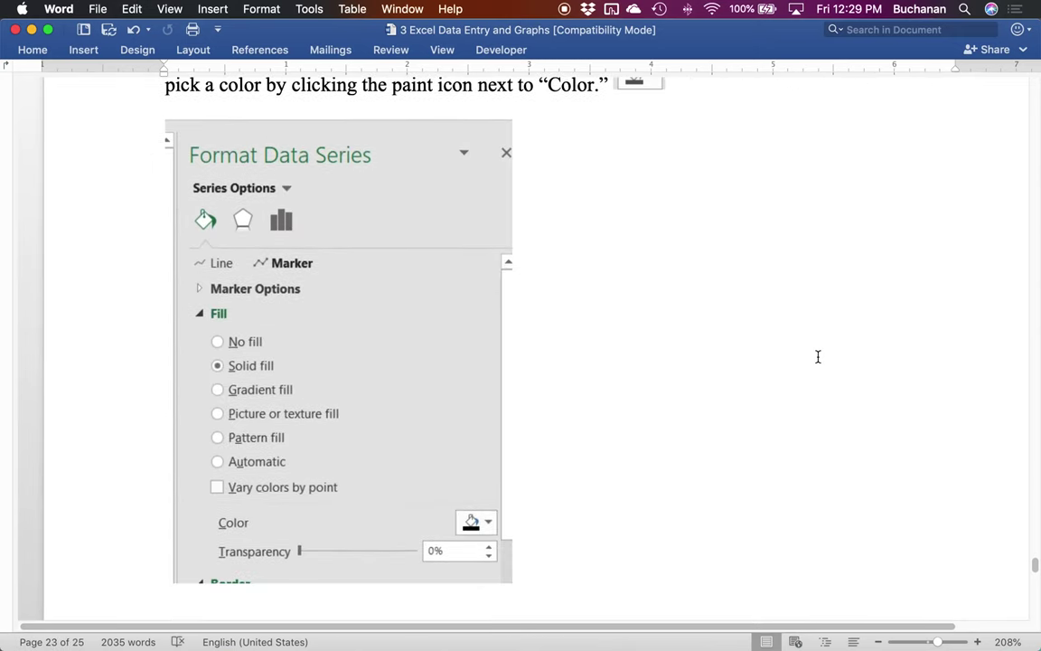
pyautogui.scroll(-12, 818, 356)
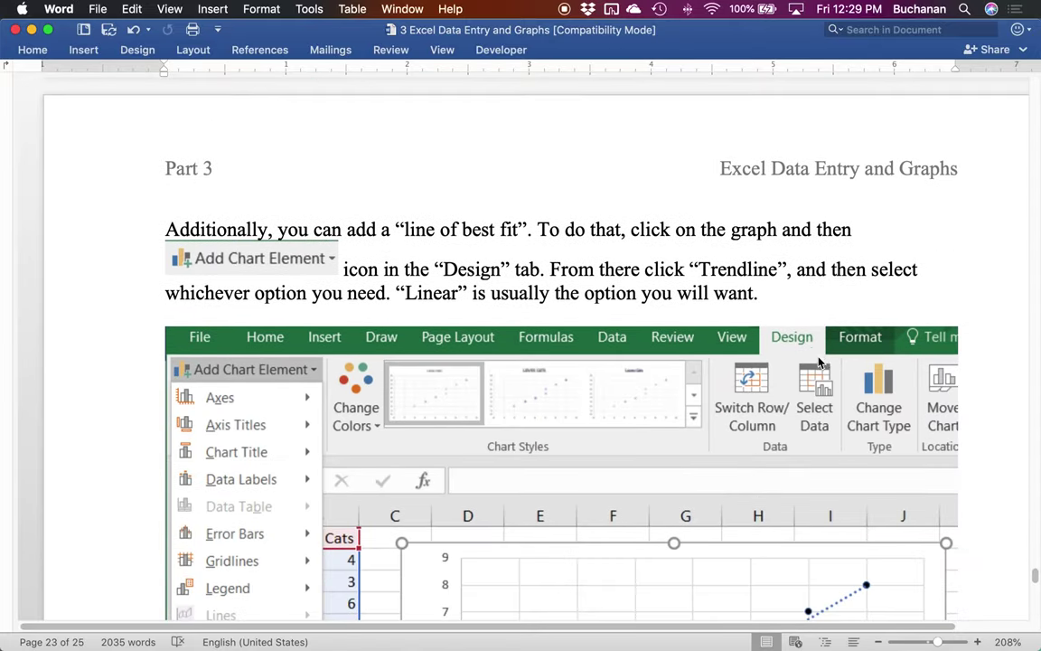
pyautogui.hotkey('ctrl', 'Up')
pyautogui.click(407, 430)
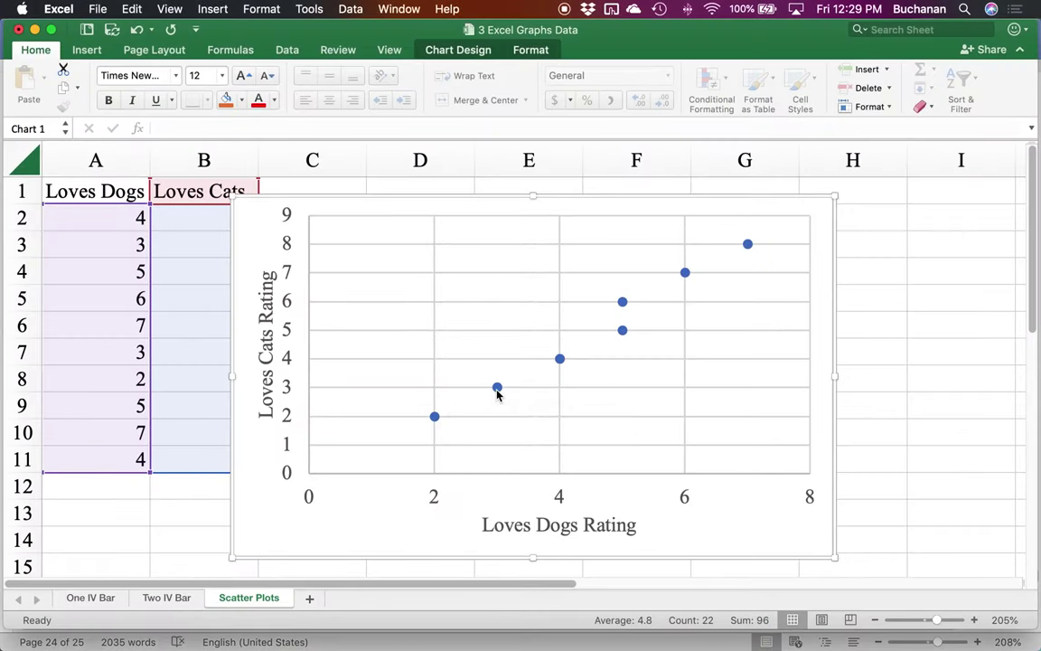
# - Fill the Loves Cats markers dark grey and apply the monochromatic grey colour scheme
pyautogui.click(496, 390)
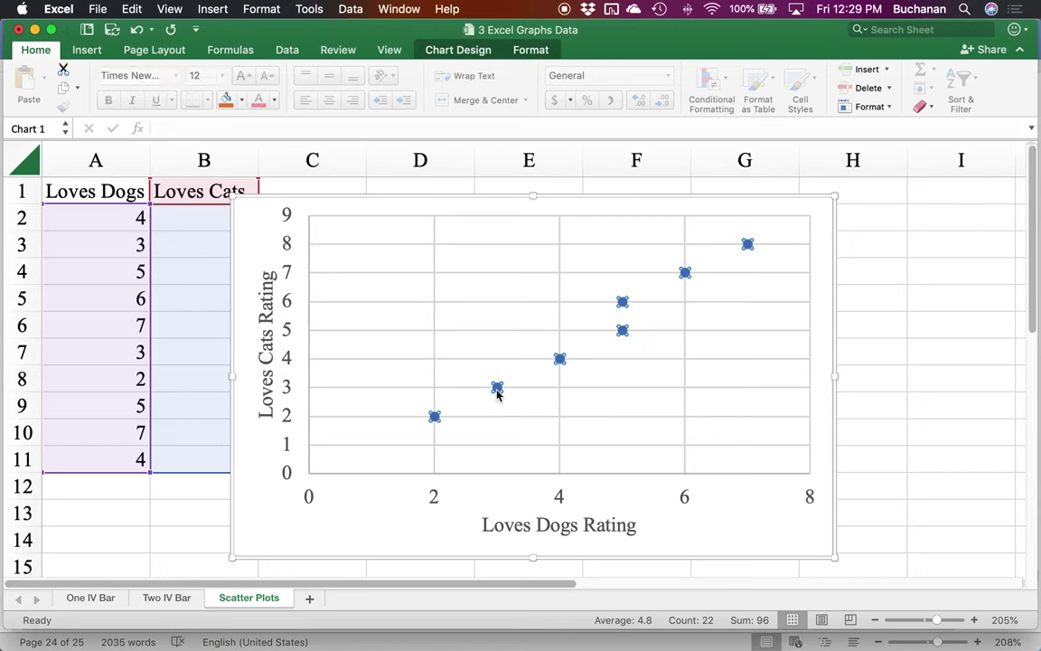
pyautogui.click(241, 101)
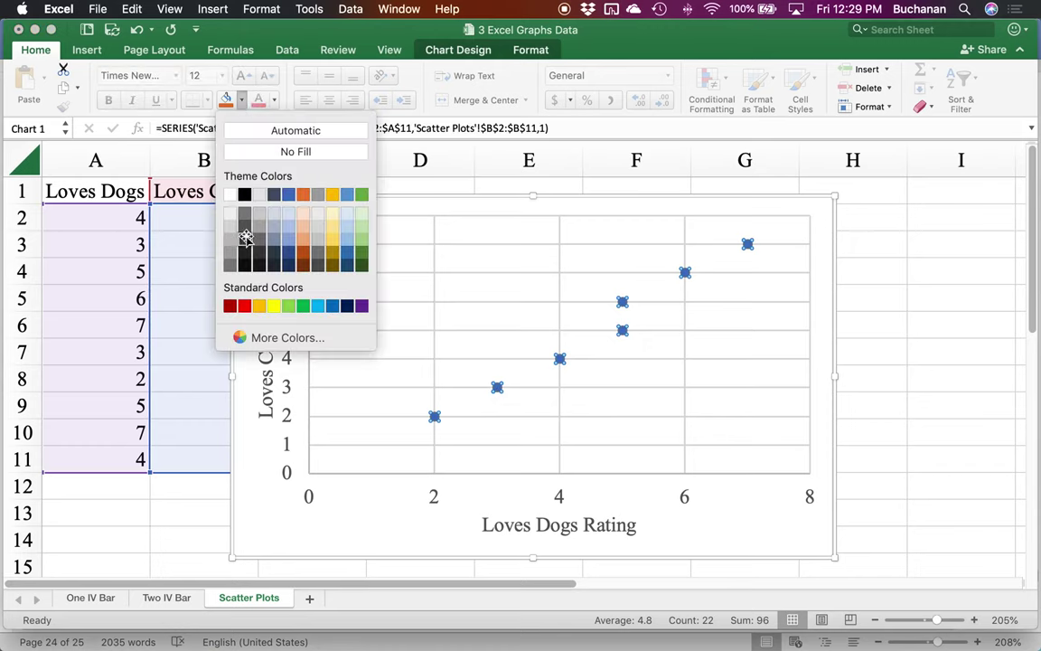
pyautogui.click(244, 259)
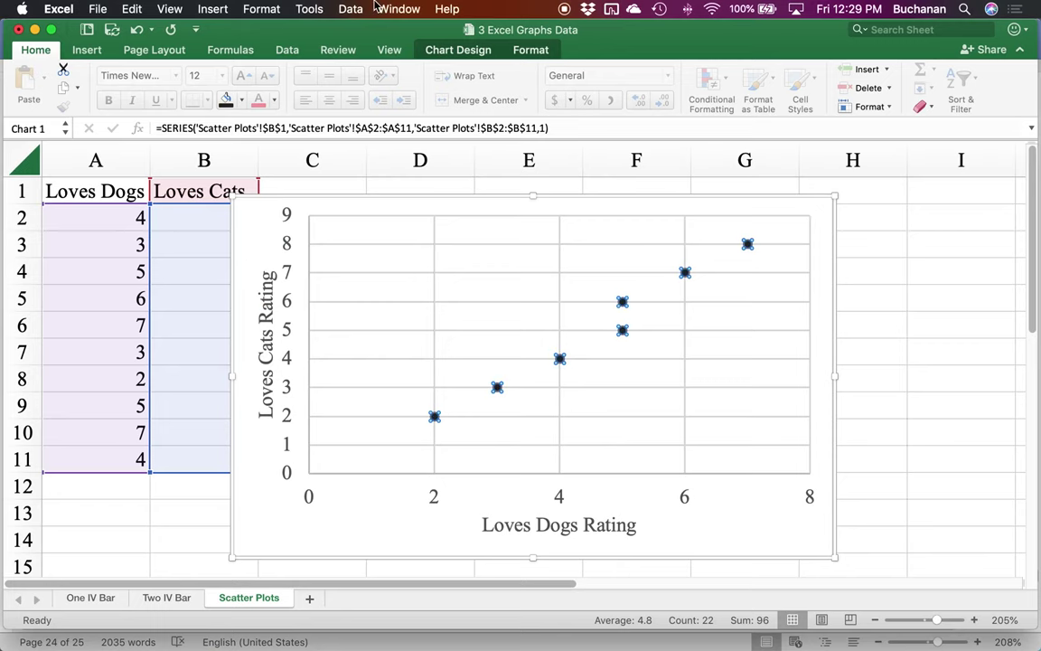
pyautogui.click(520, 48)
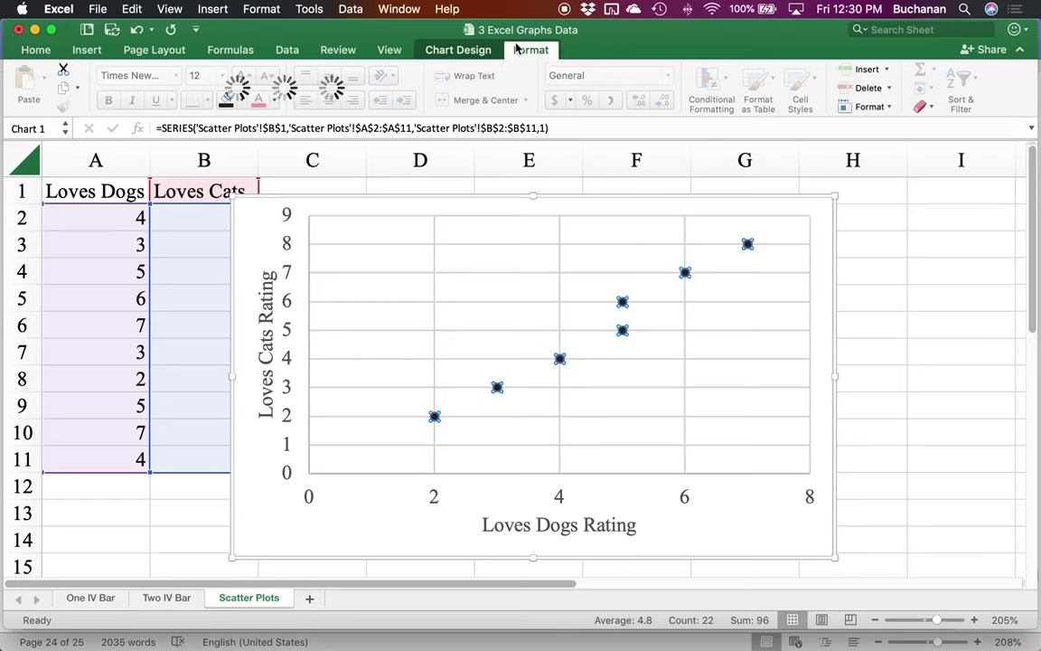
pyautogui.click(479, 52)
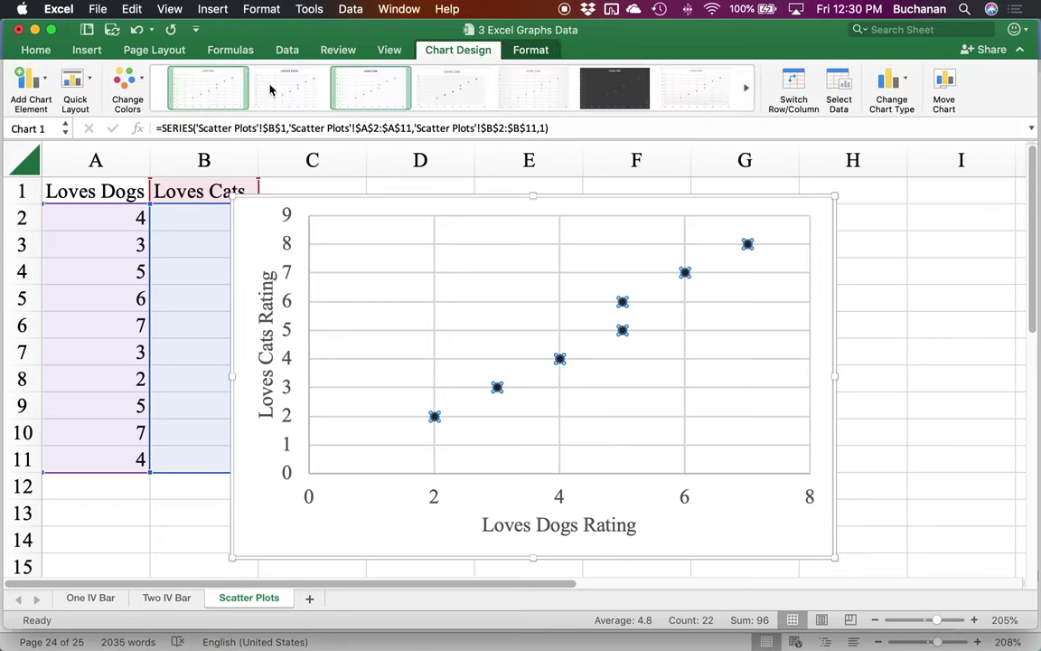
pyautogui.click(121, 81)
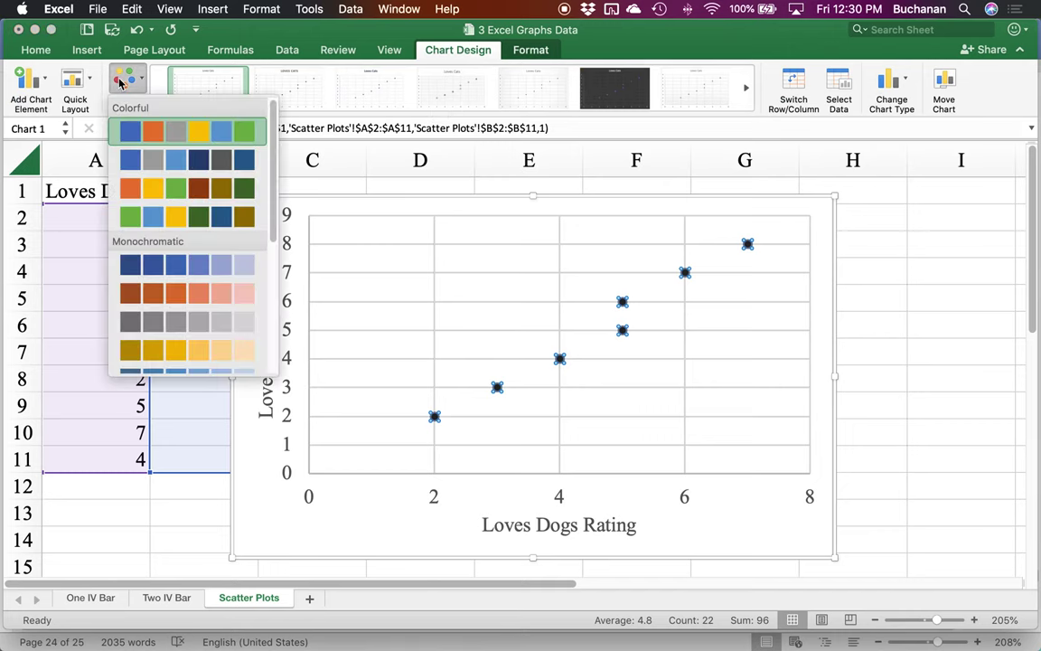
pyautogui.click(186, 325)
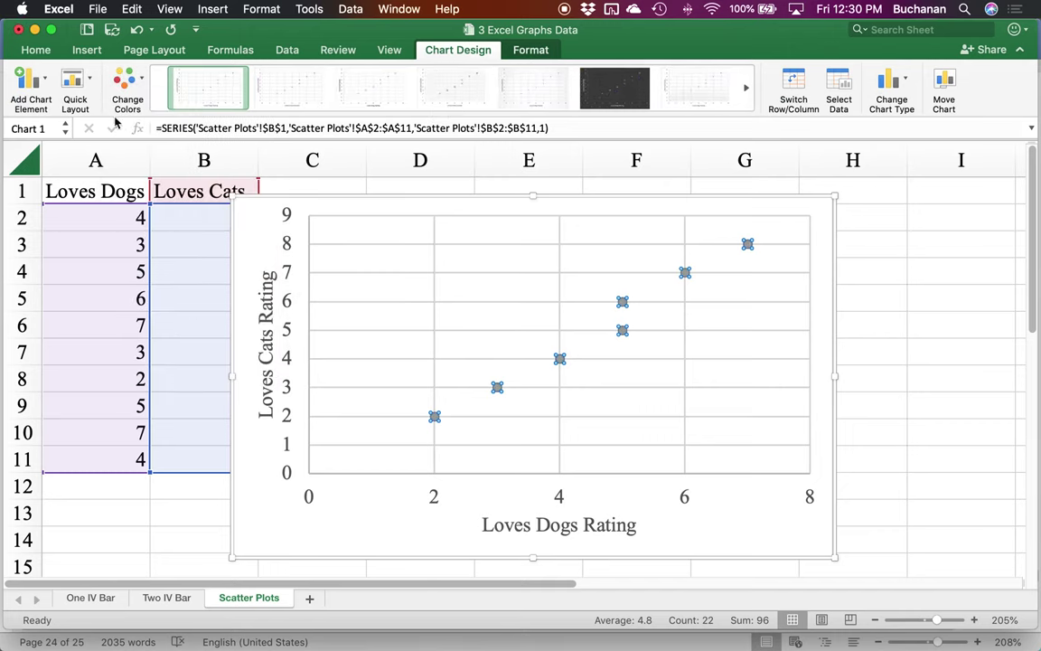
# - Open data-point formatting, then reselect the whole Loves Cats series
pyautogui.doubleClick(685, 273)
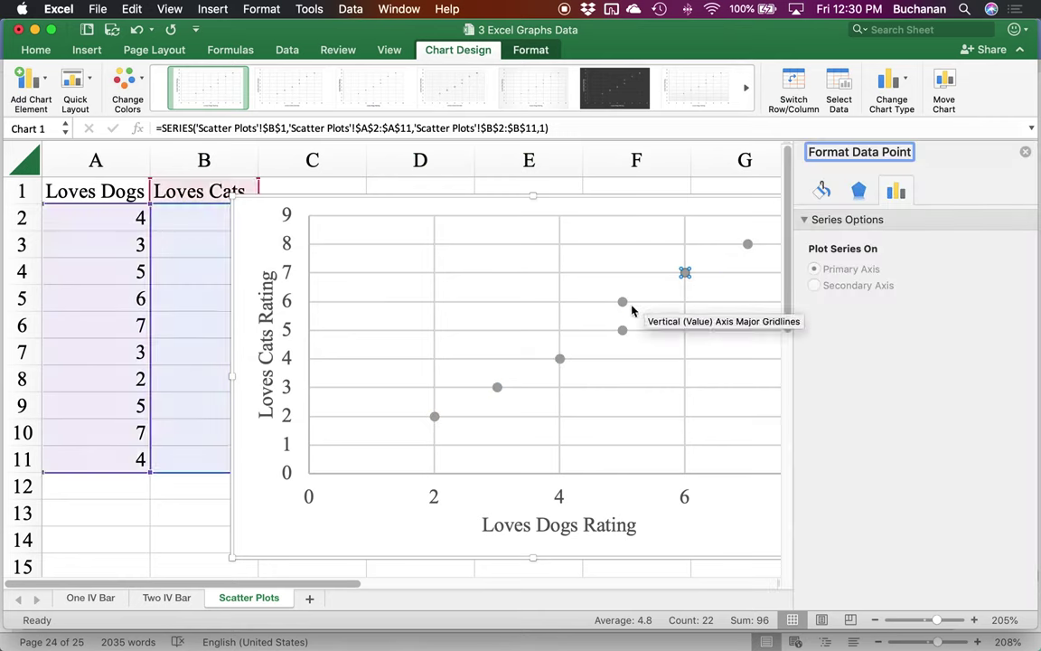
pyautogui.click(622, 300)
pyautogui.click(622, 330)
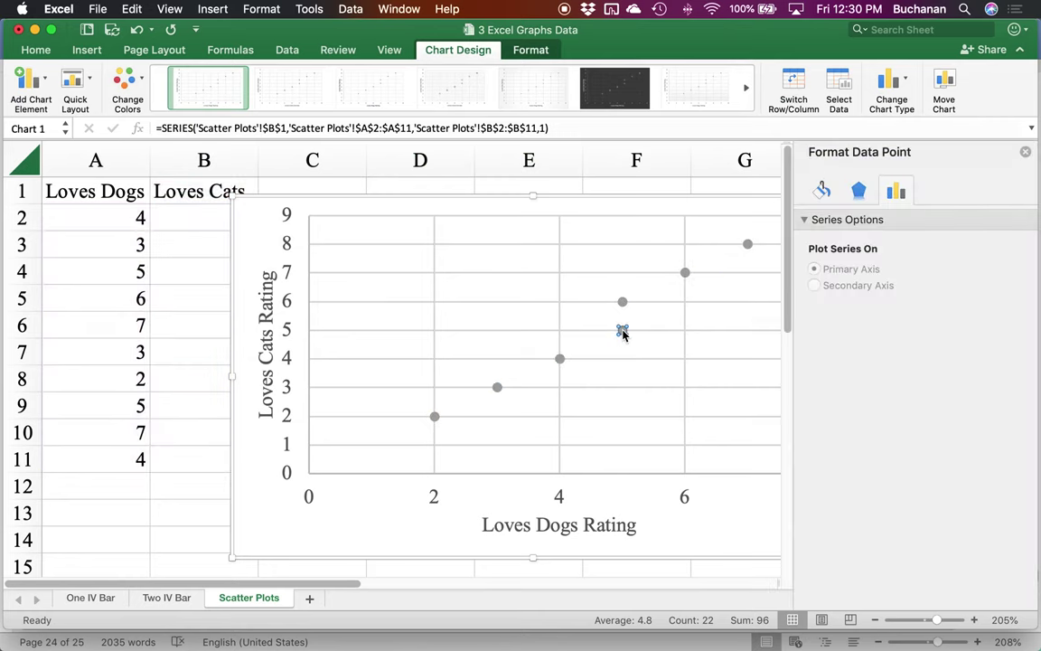
pyautogui.click(497, 388)
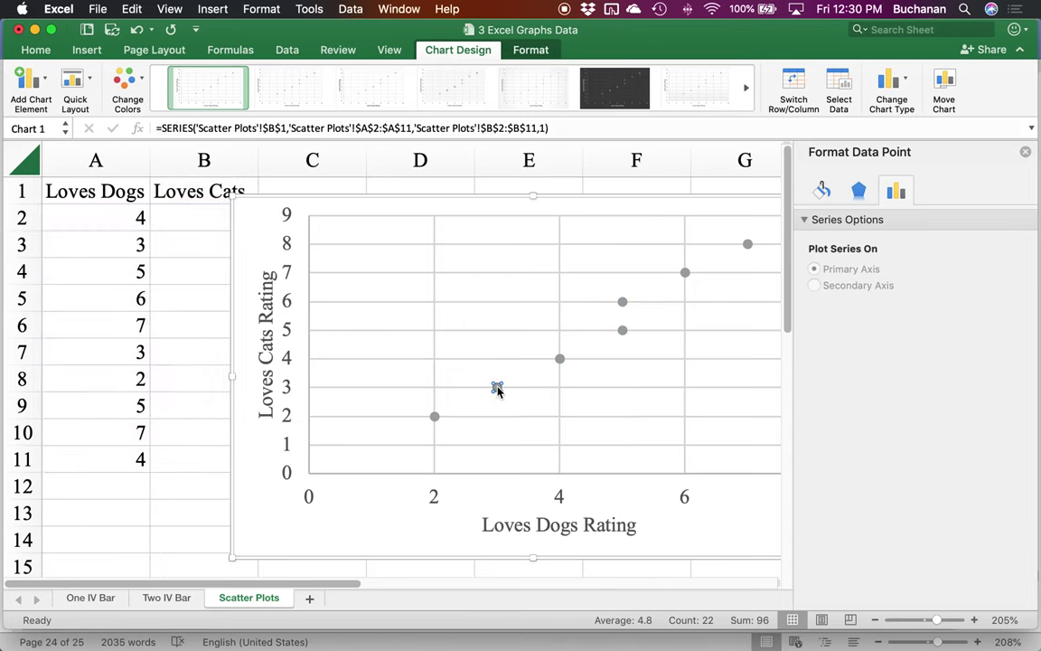
pyautogui.click(162, 510)
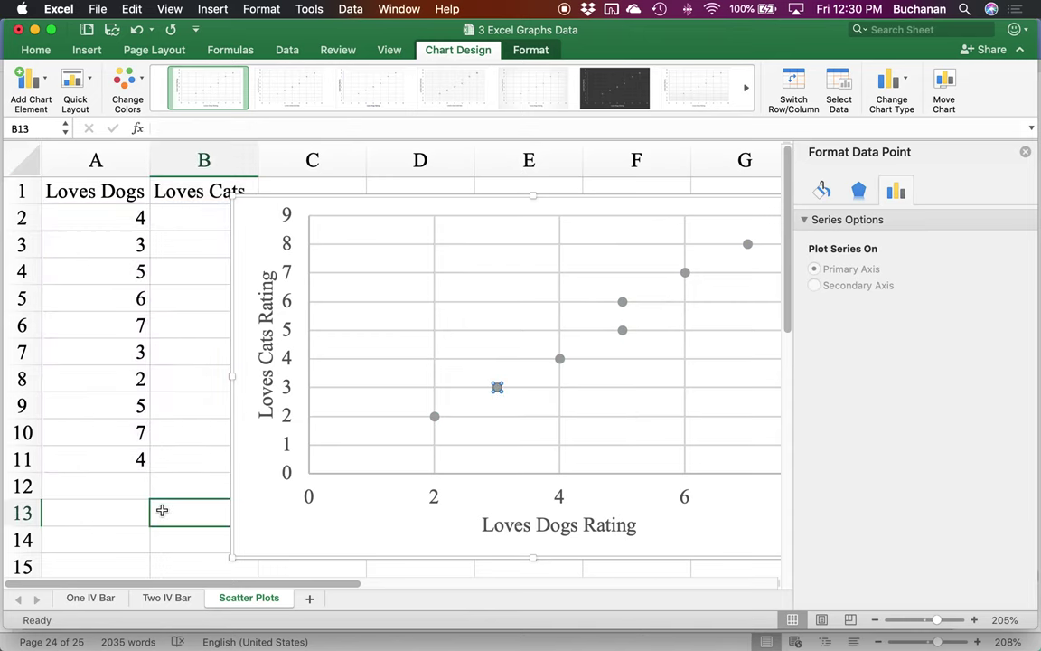
pyautogui.click(158, 455)
pyautogui.click(434, 419)
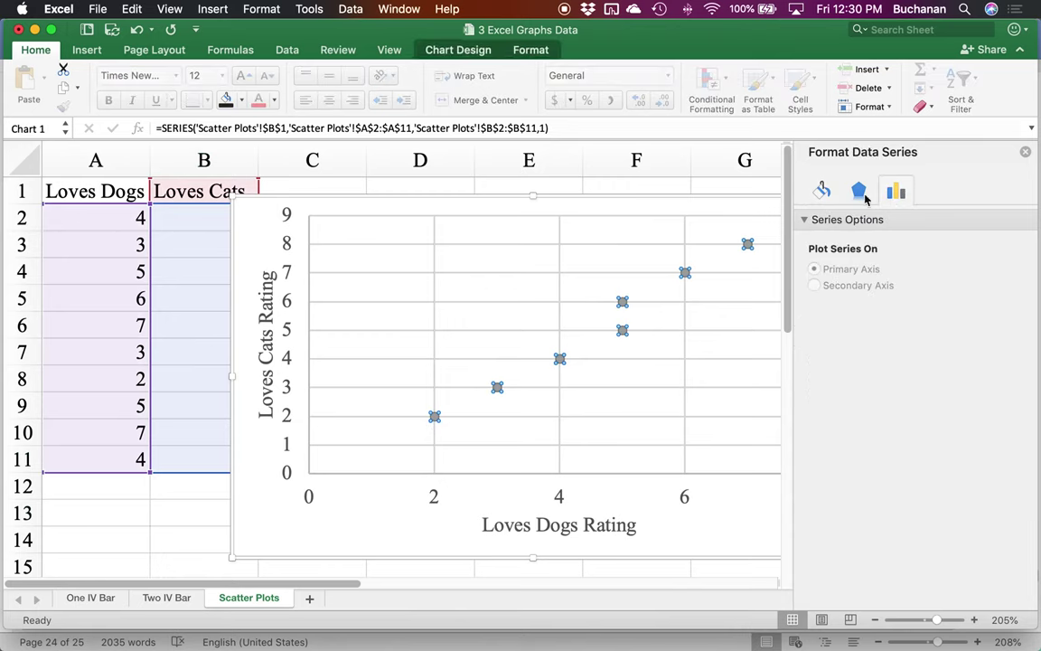
# - Change the series markers to the built-in triangle shape
pyautogui.click(822, 190)
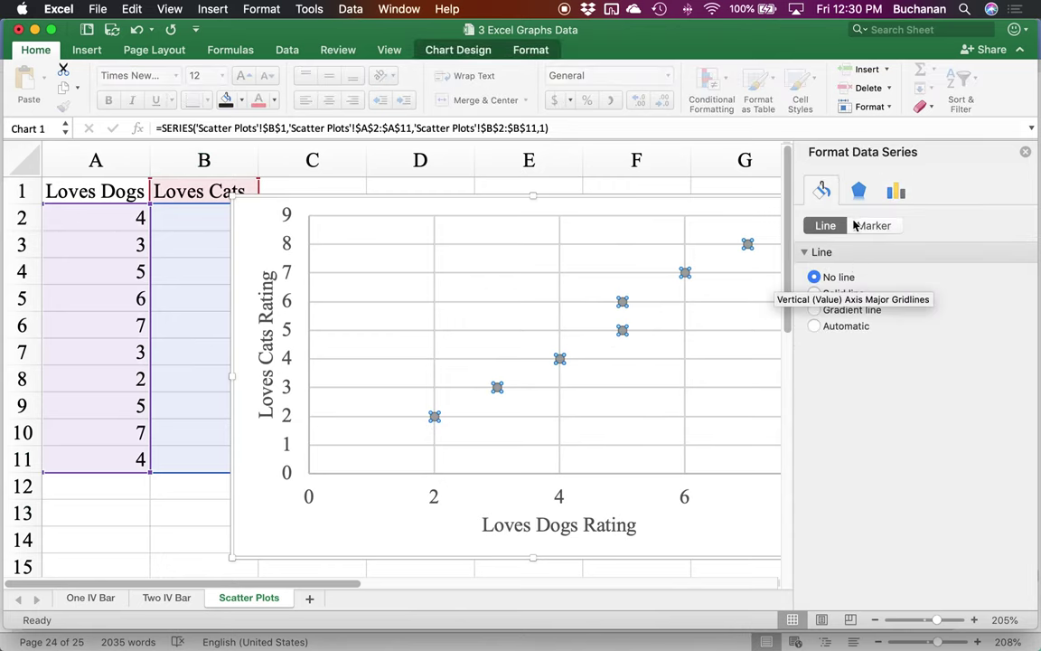
pyautogui.click(864, 226)
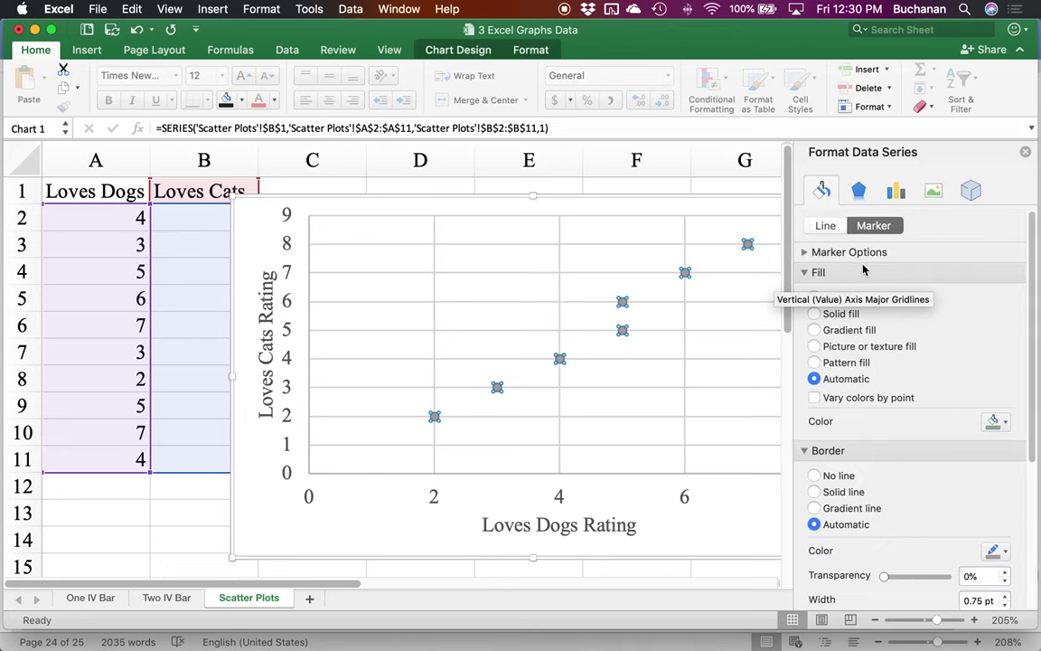
pyautogui.click(863, 271)
pyautogui.click(858, 252)
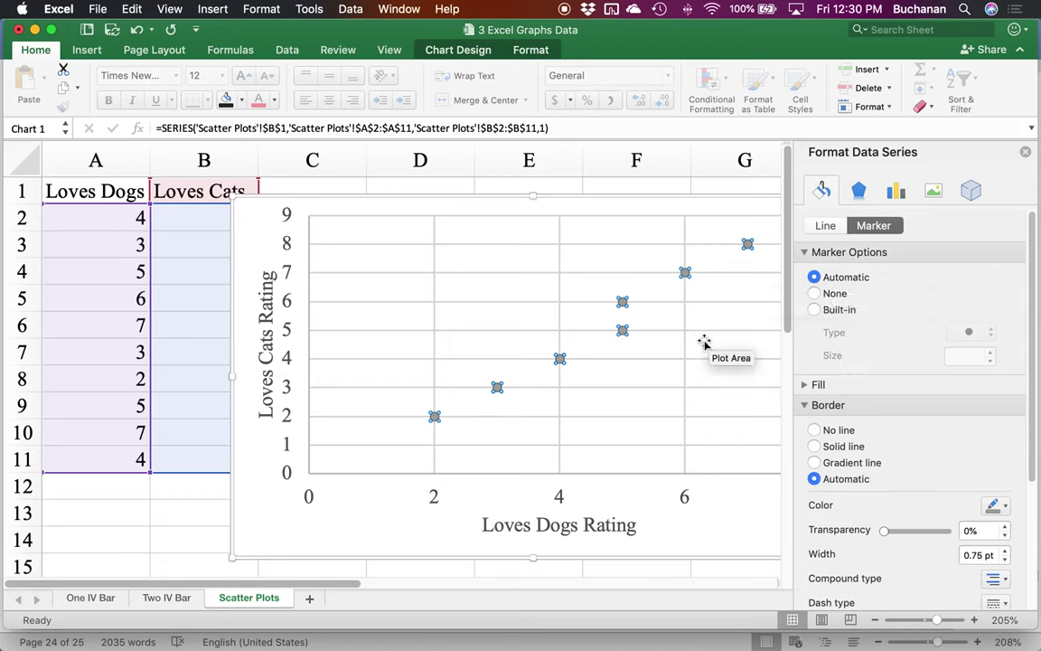
pyautogui.click(814, 310)
pyautogui.click(967, 333)
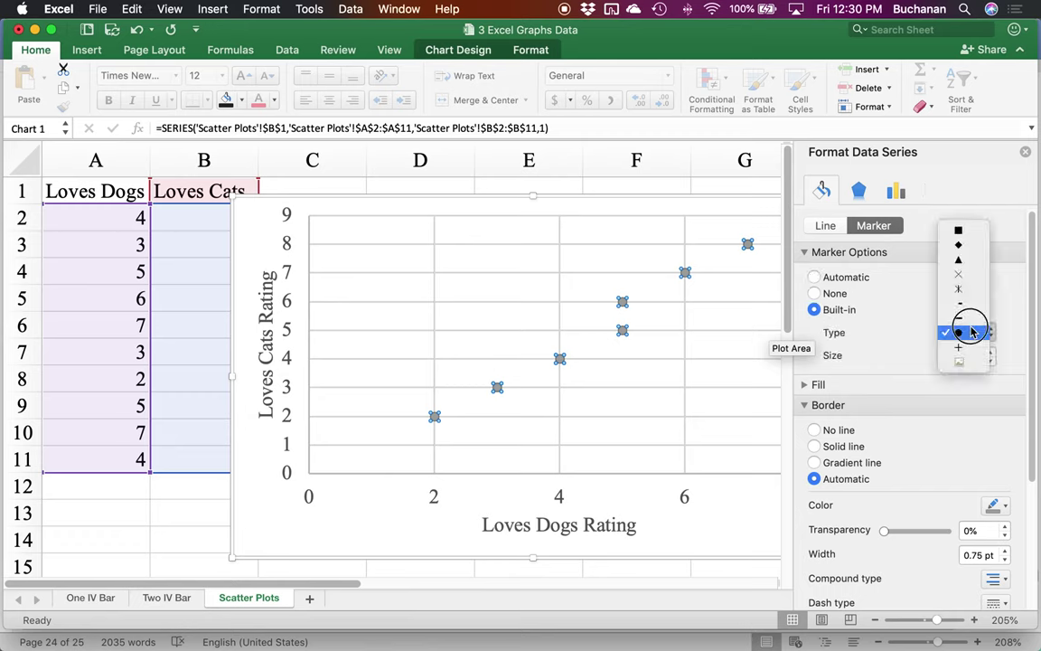
pyautogui.click(968, 263)
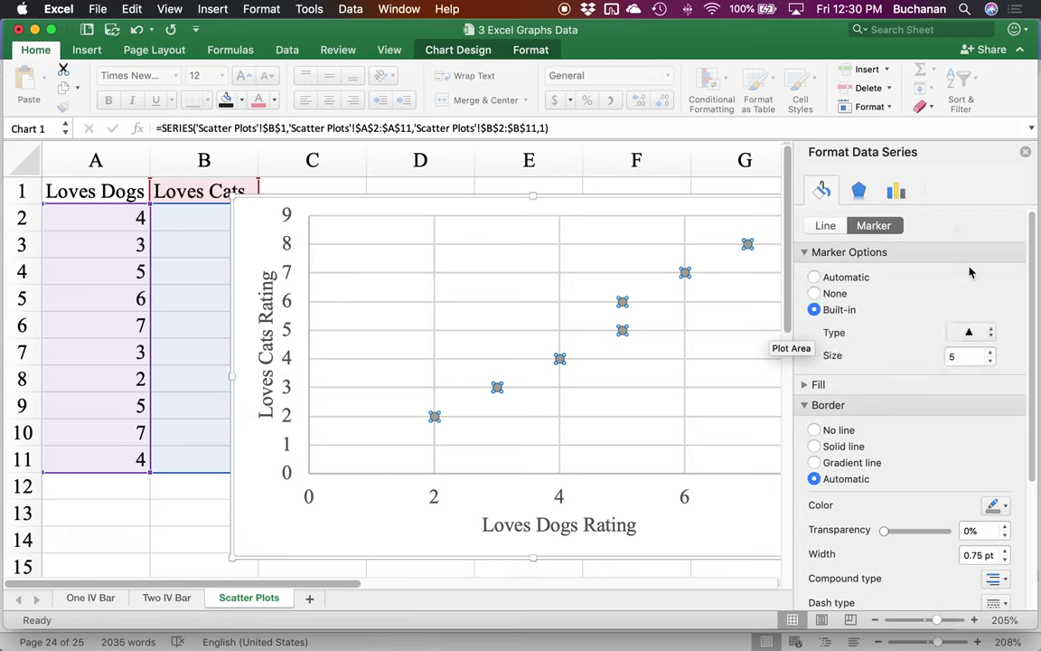
pyautogui.click(720, 527)
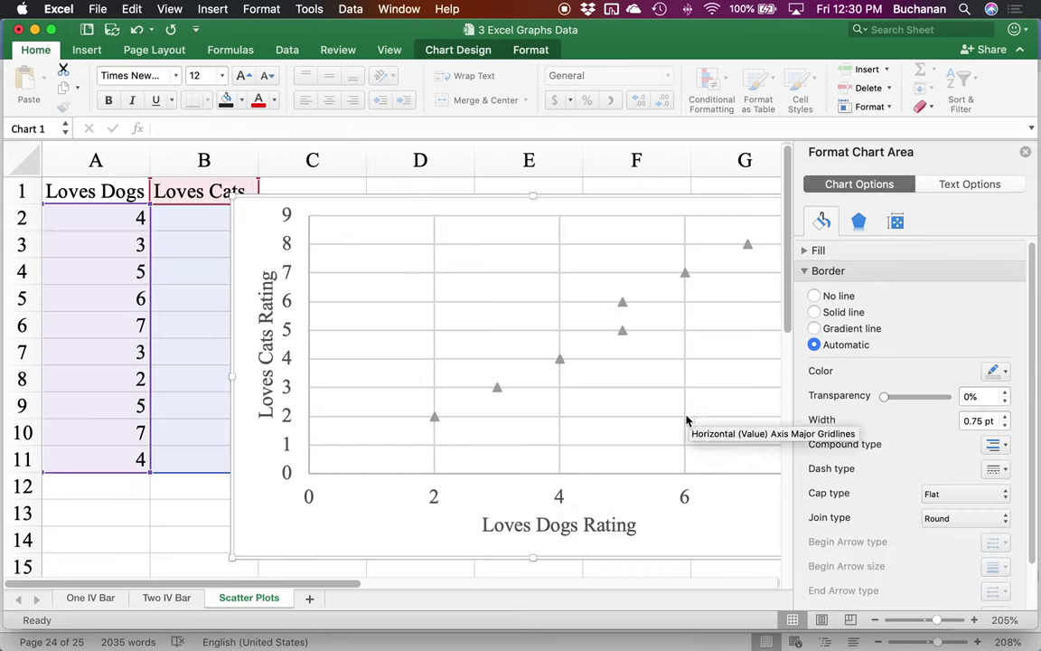
# - Delete the vertical and horizontal gridlines and close the Format pane
pyautogui.click(686, 420)
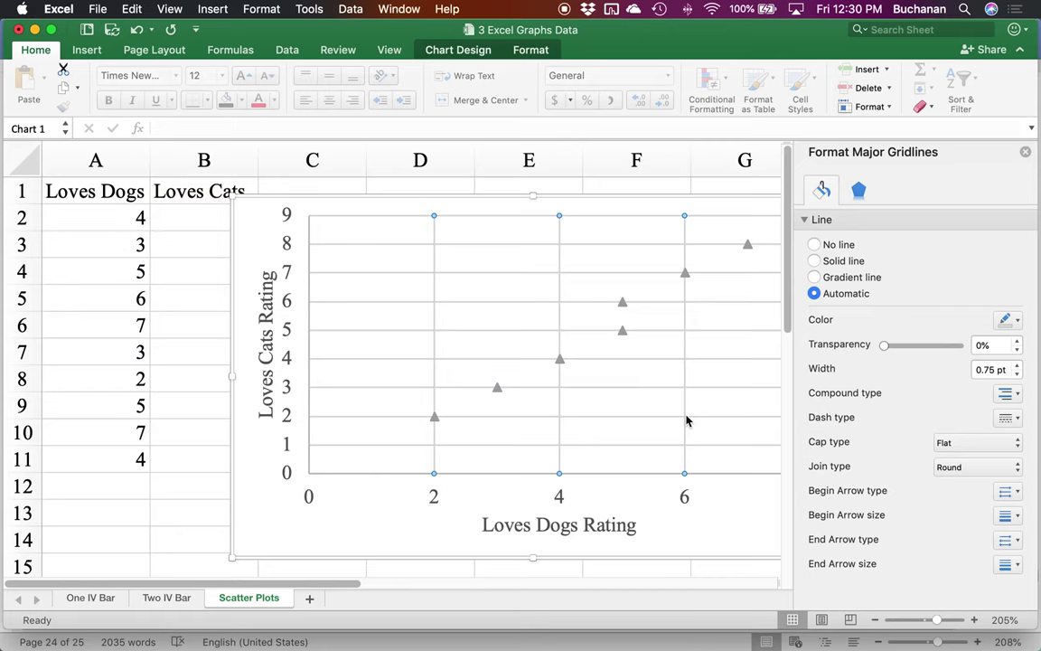
pyautogui.press('Delete')
pyautogui.click(685, 421)
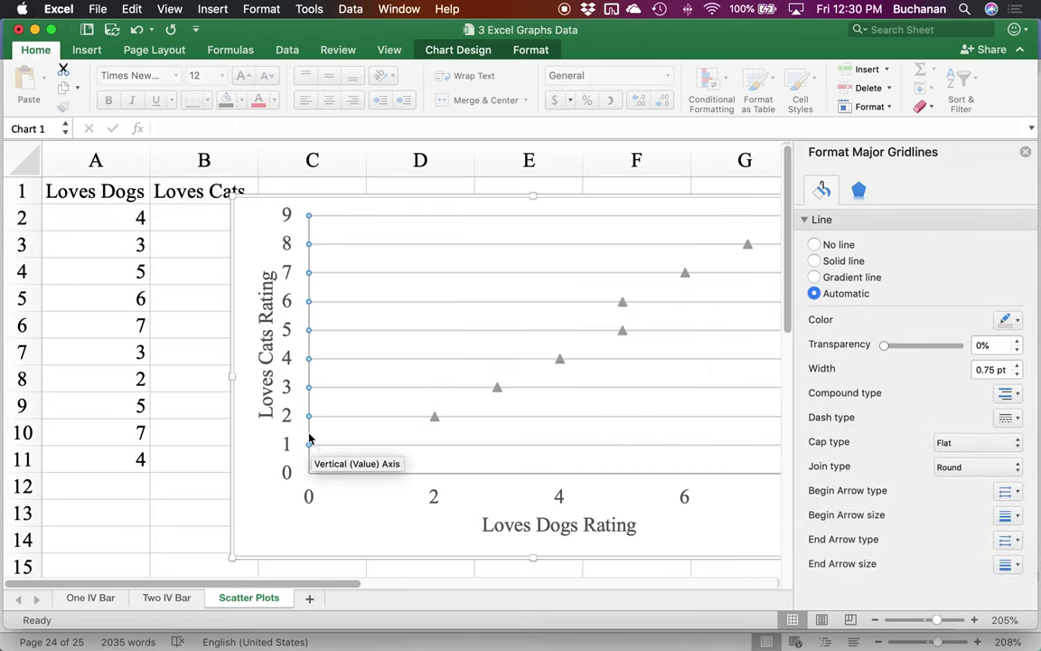
pyautogui.press('Delete')
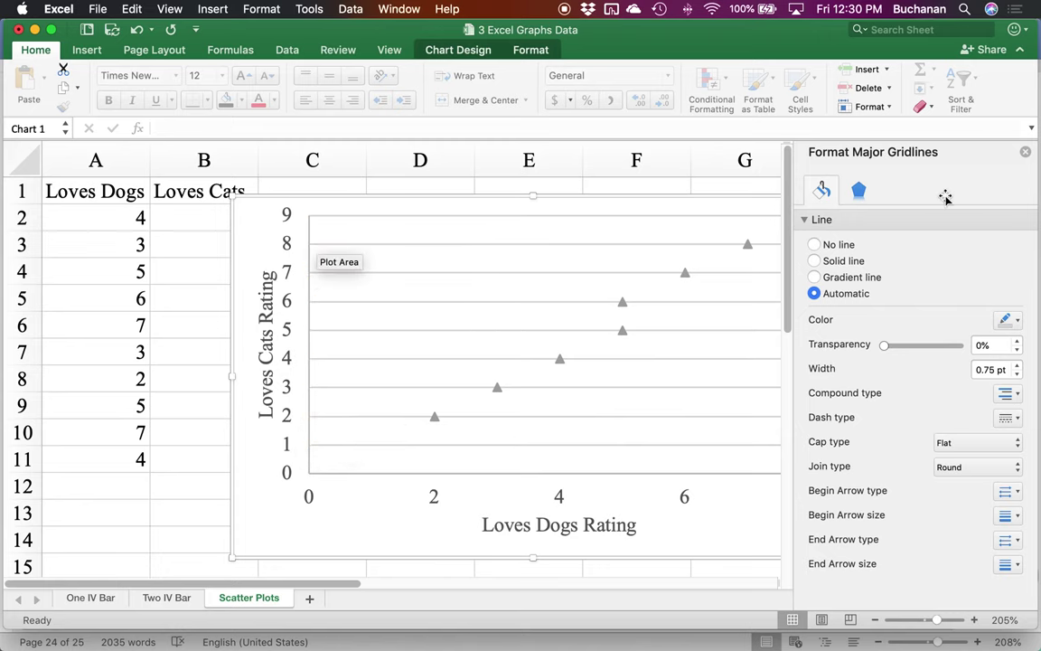
pyautogui.click(1026, 153)
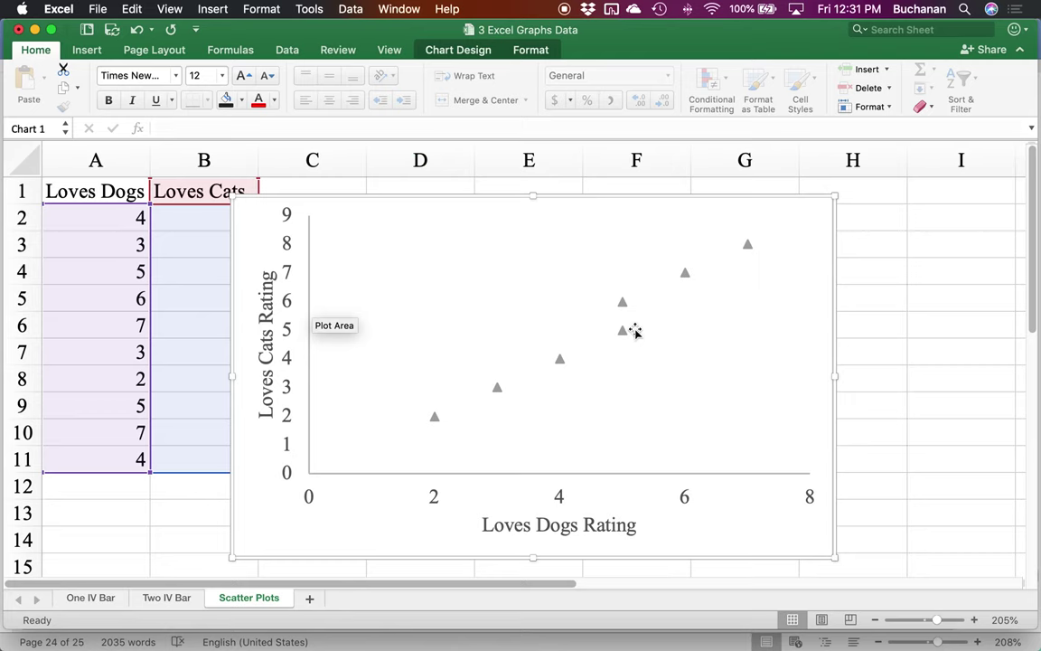
pyautogui.moveTo(627, 333)
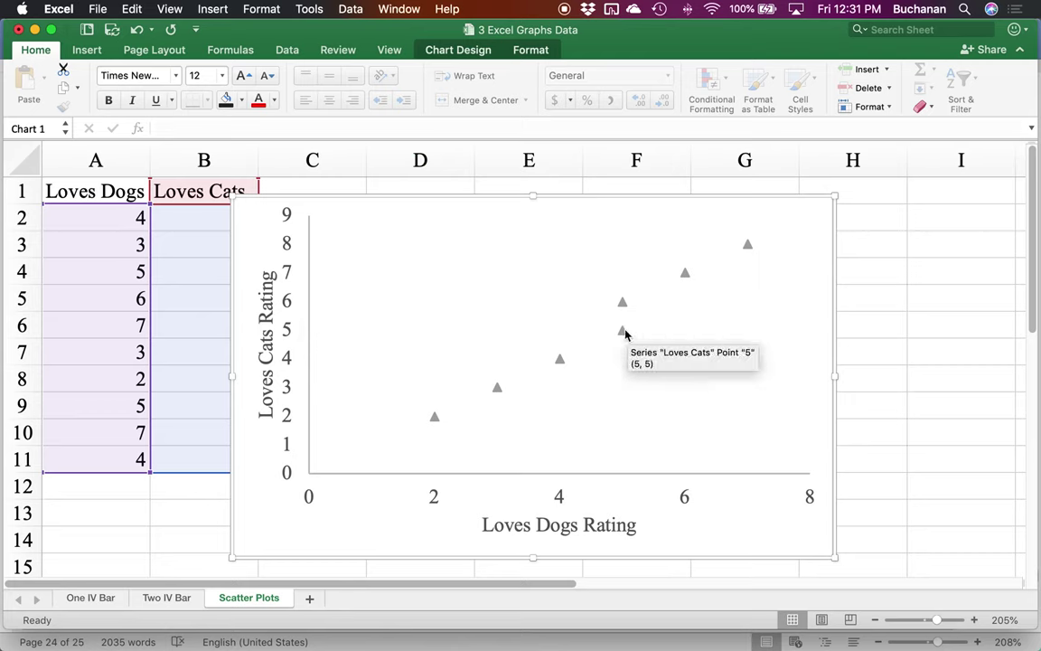
# - Glance back at the Word guide, then bring the '3 Excel Graphs Data' workbook forward
pyautogui.moveTo(458, 621)
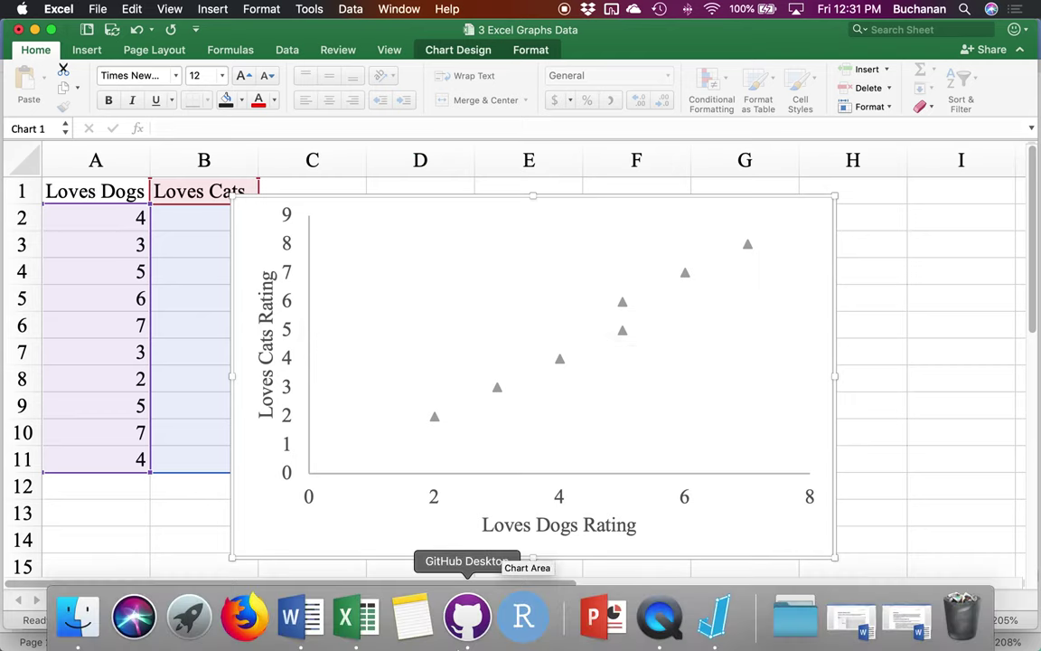
pyautogui.click(300, 618)
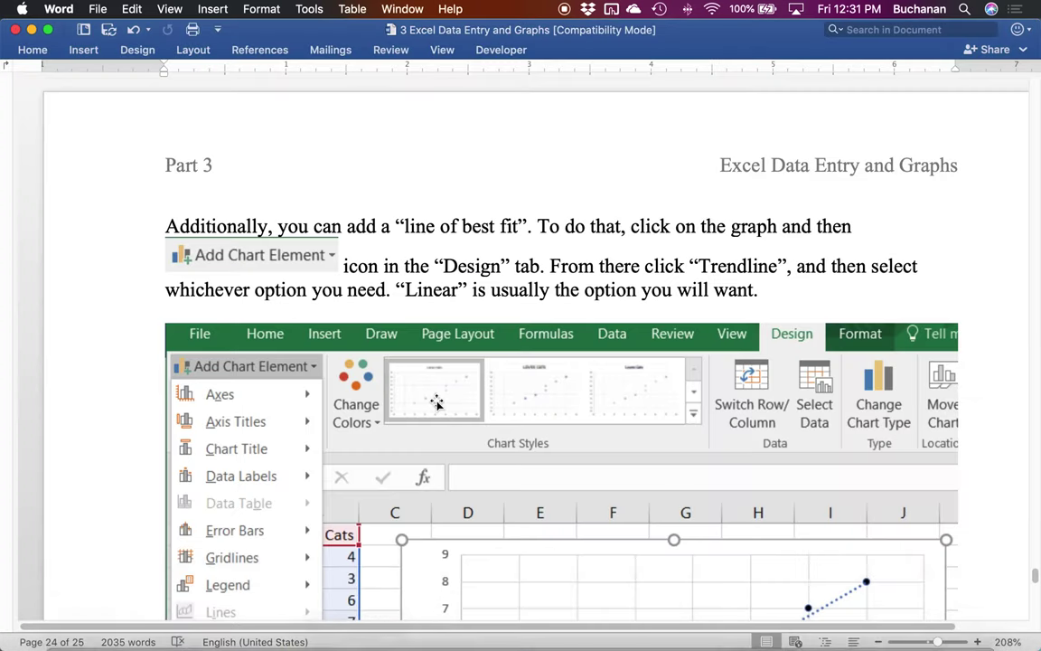
pyautogui.scroll(3, 437, 402)
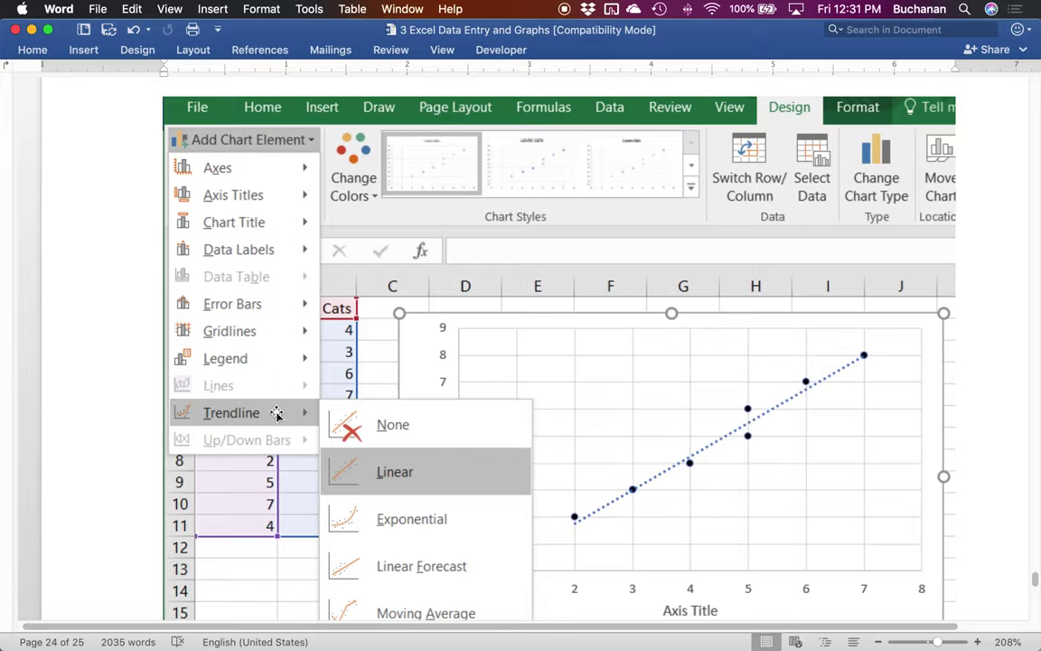
pyautogui.hotkey('ctrl', 'Up')
pyautogui.click(286, 464)
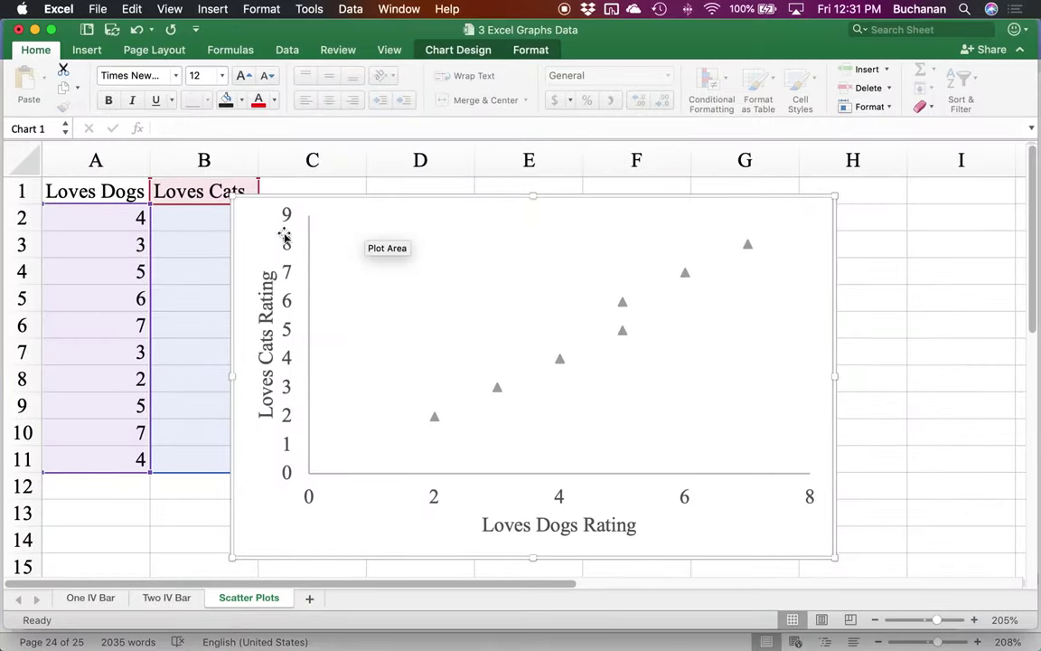
# - Add a linear trendline to the Loves Dogs vs Loves Cats scatter chart
pyautogui.click(476, 50)
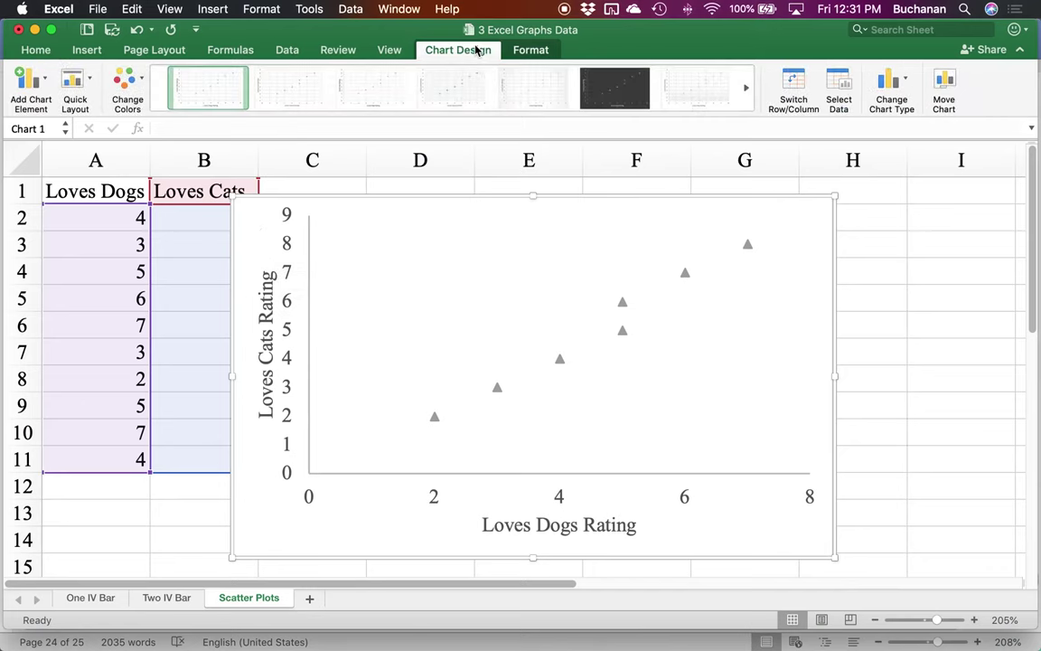
pyautogui.click(27, 80)
pyautogui.moveTo(103, 292)
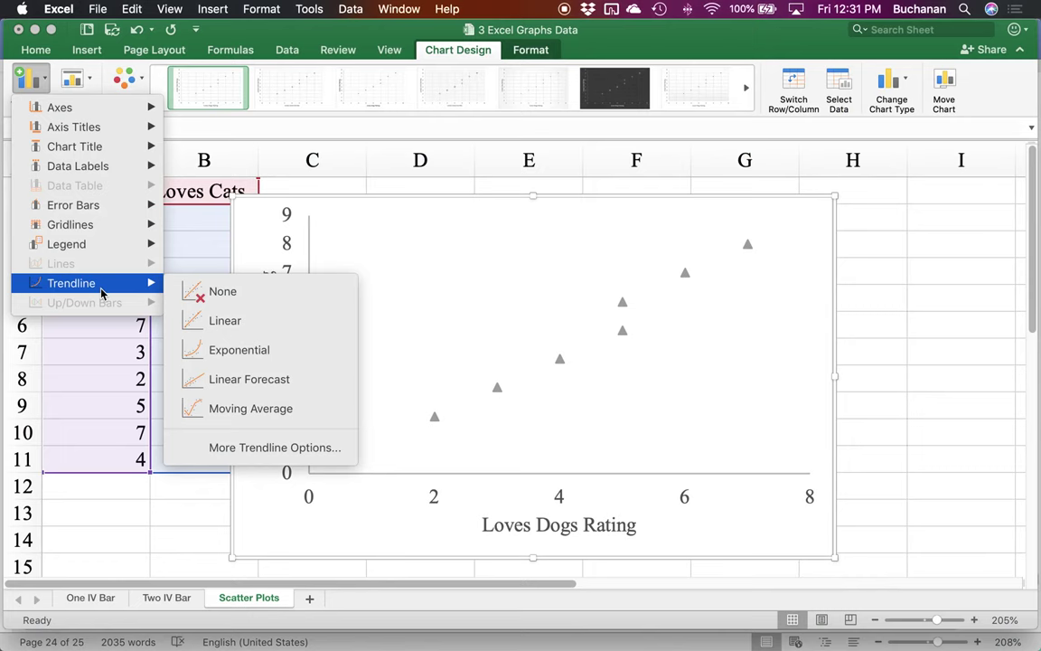
pyautogui.click(217, 322)
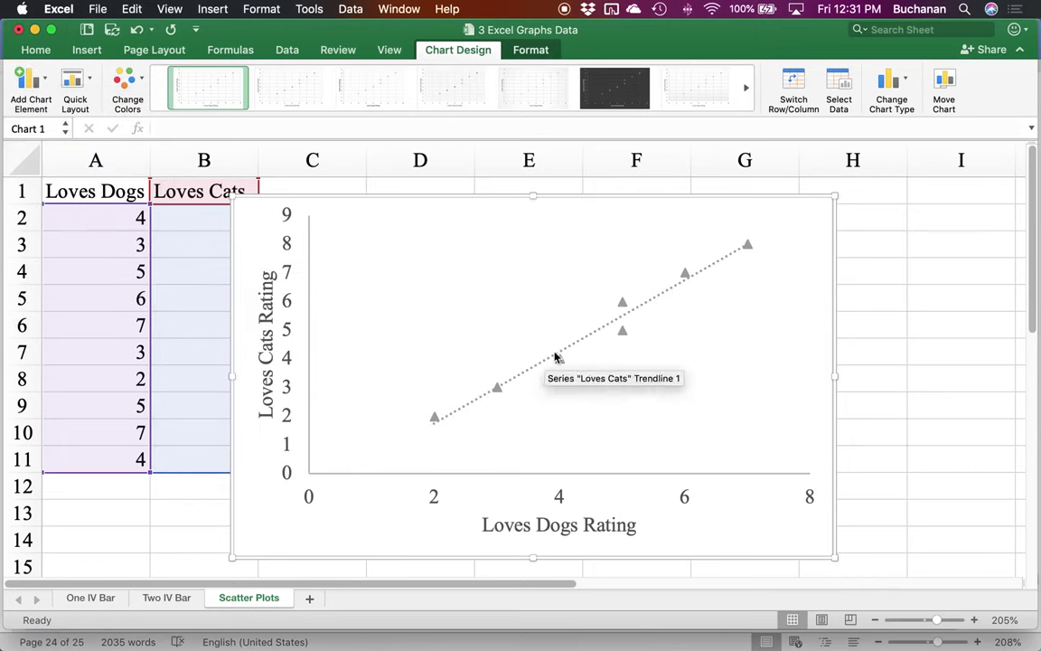
# - Display the trendline equation y = 1.25x - 0.75 and R² = 0.9821, placed at the plot's upper left
pyautogui.doubleClick(618, 323)
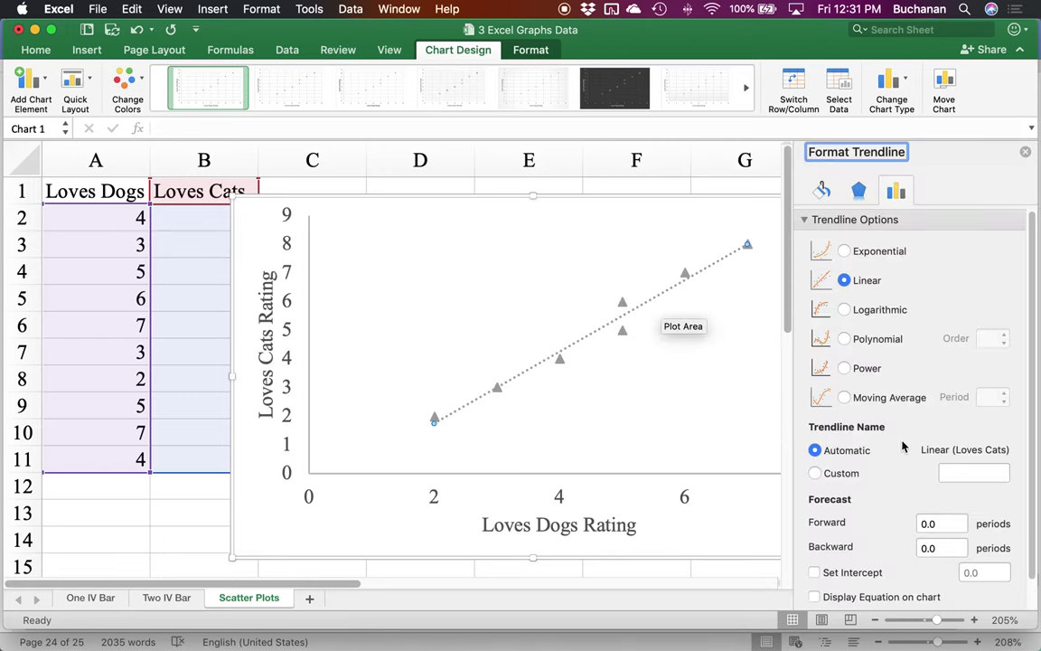
pyautogui.scroll(-2, 901, 450)
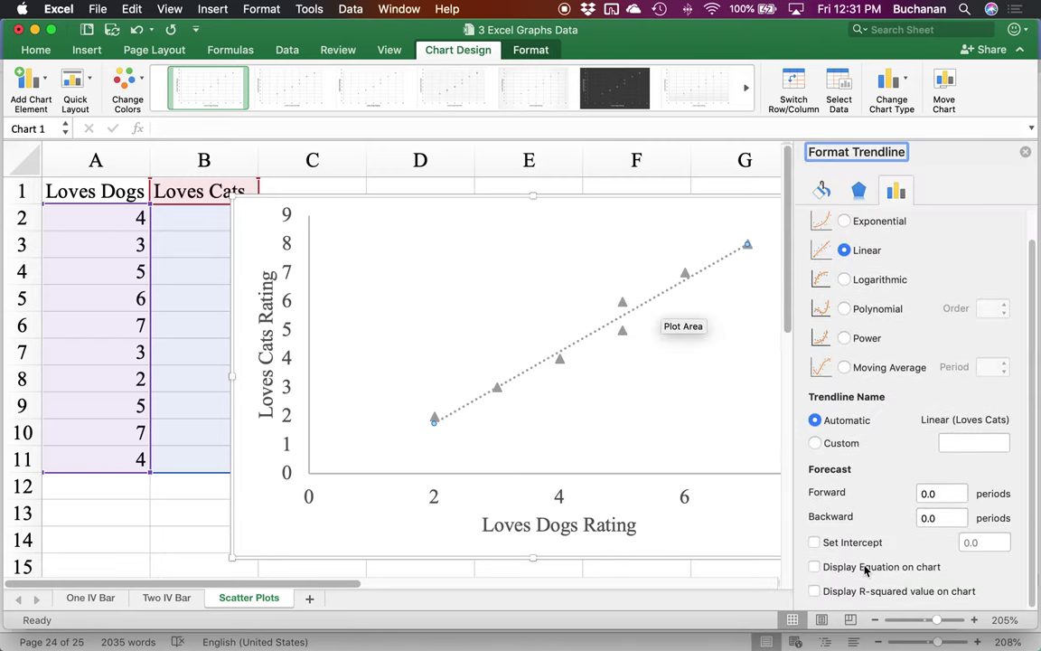
pyautogui.click(864, 567)
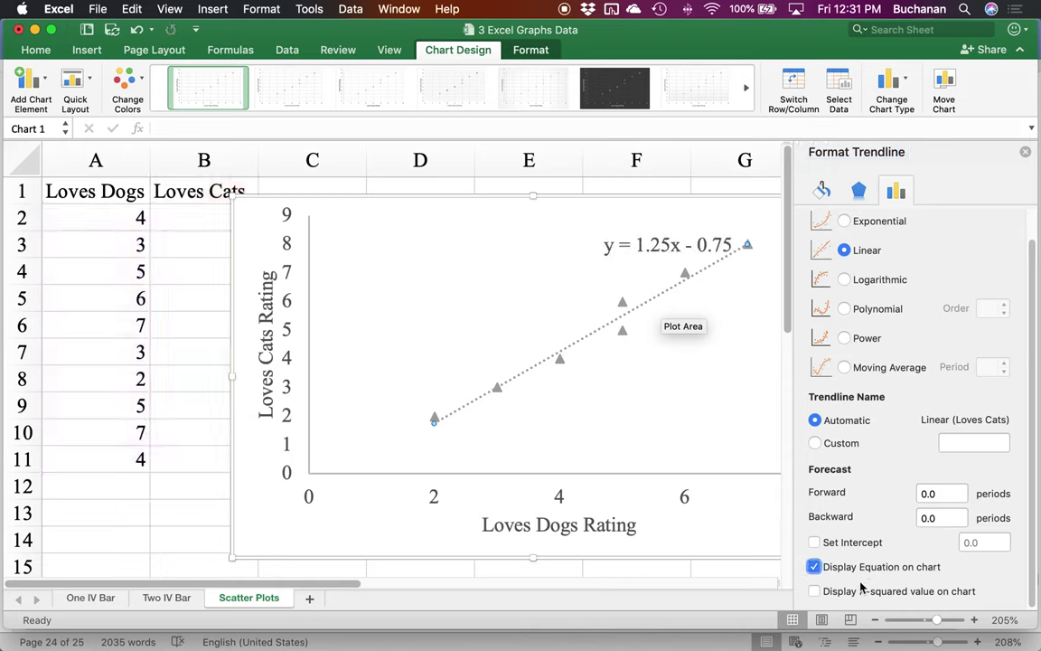
pyautogui.click(861, 589)
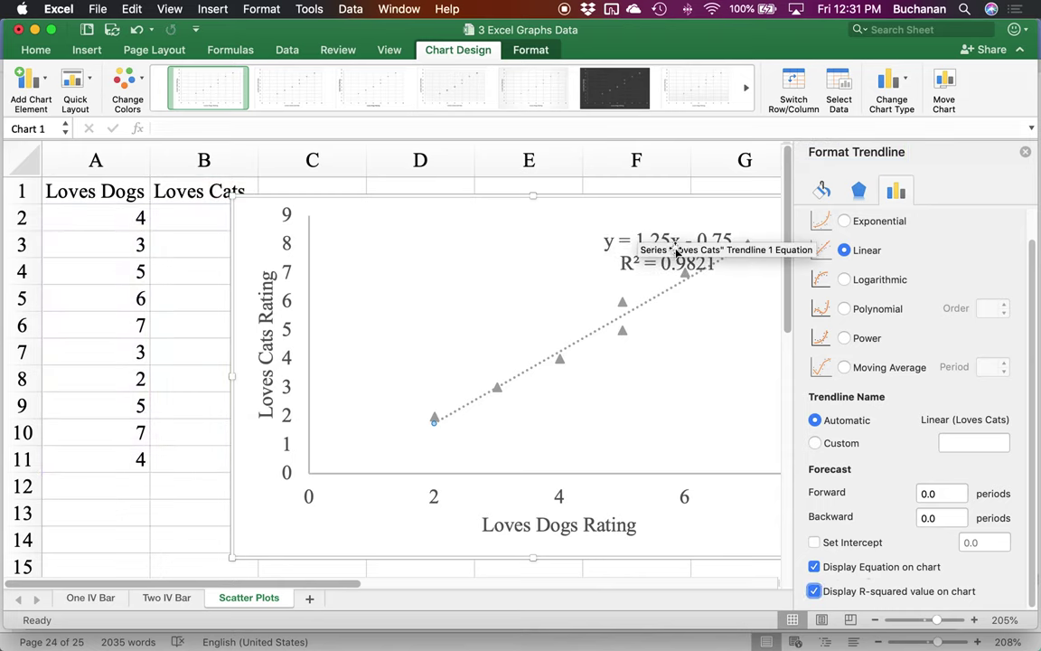
pyautogui.moveTo(676, 242); pyautogui.dragTo(388, 260)
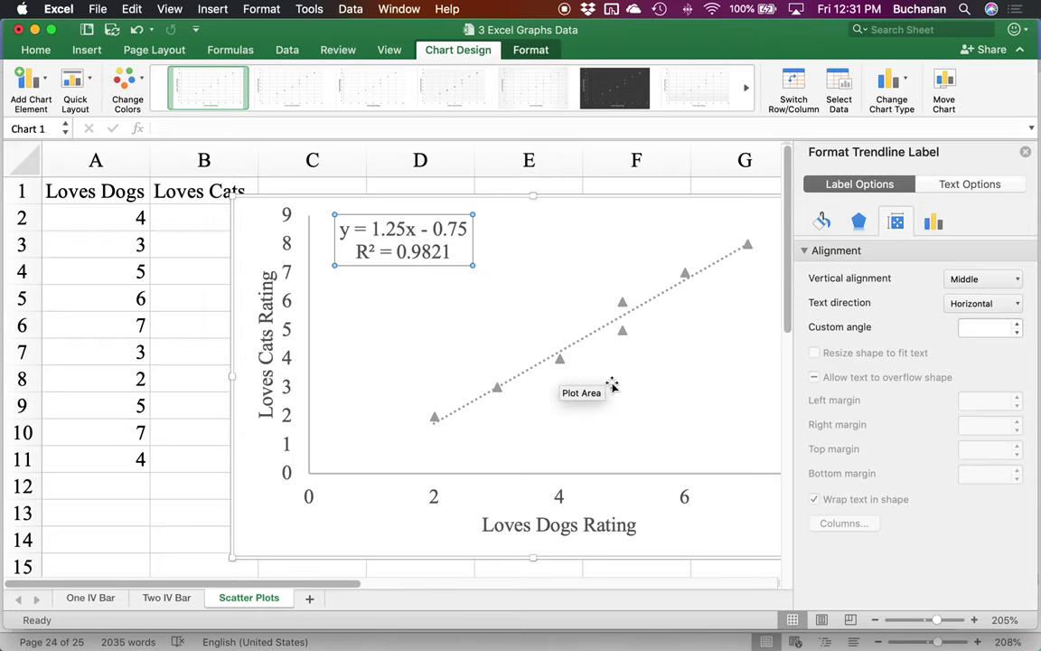
pyautogui.hotkey('ctrl', 'Up')
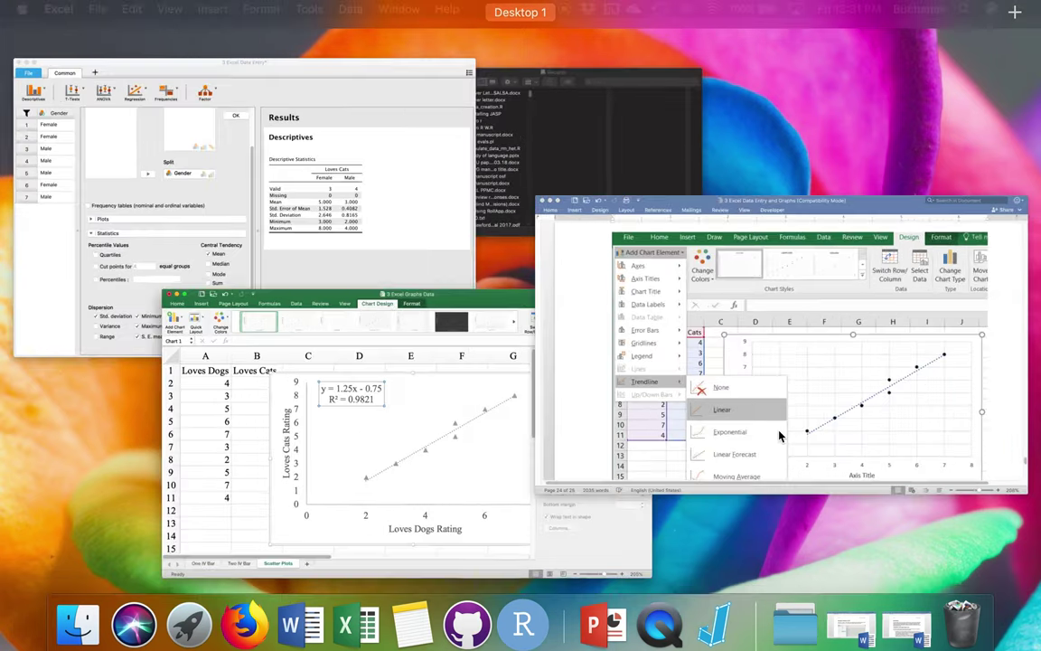
# - Read the Word guide's page 25 tip on showing the trendline equation and R², then return to Excel
pyautogui.click(779, 436)
pyautogui.scroll(-4, 779, 433)
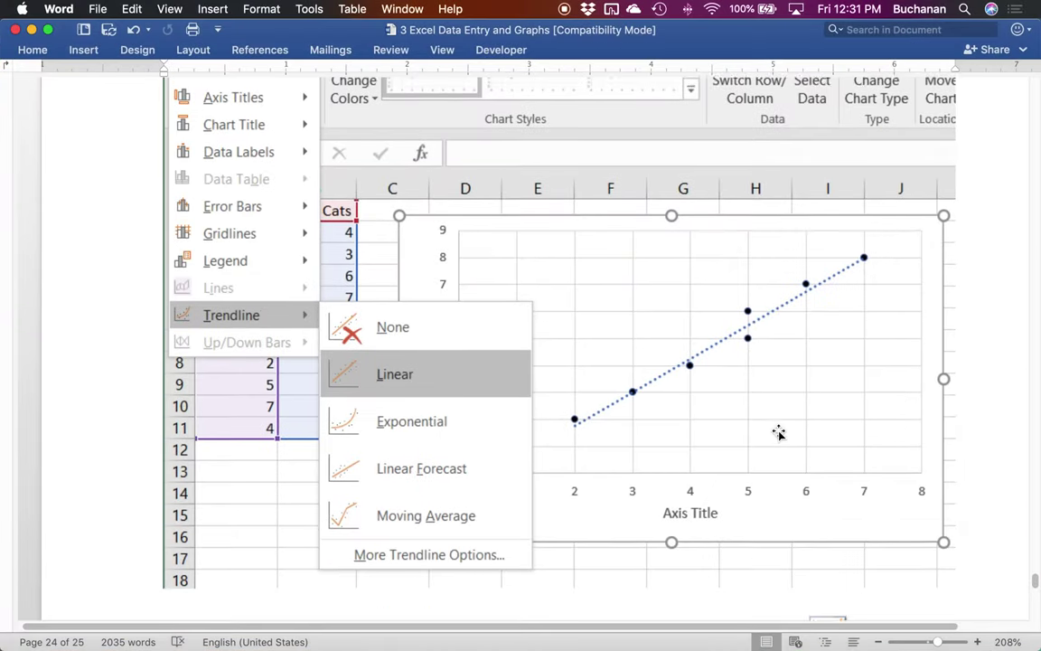
pyautogui.scroll(3, 779, 433)
pyautogui.scroll(-7, 779, 433)
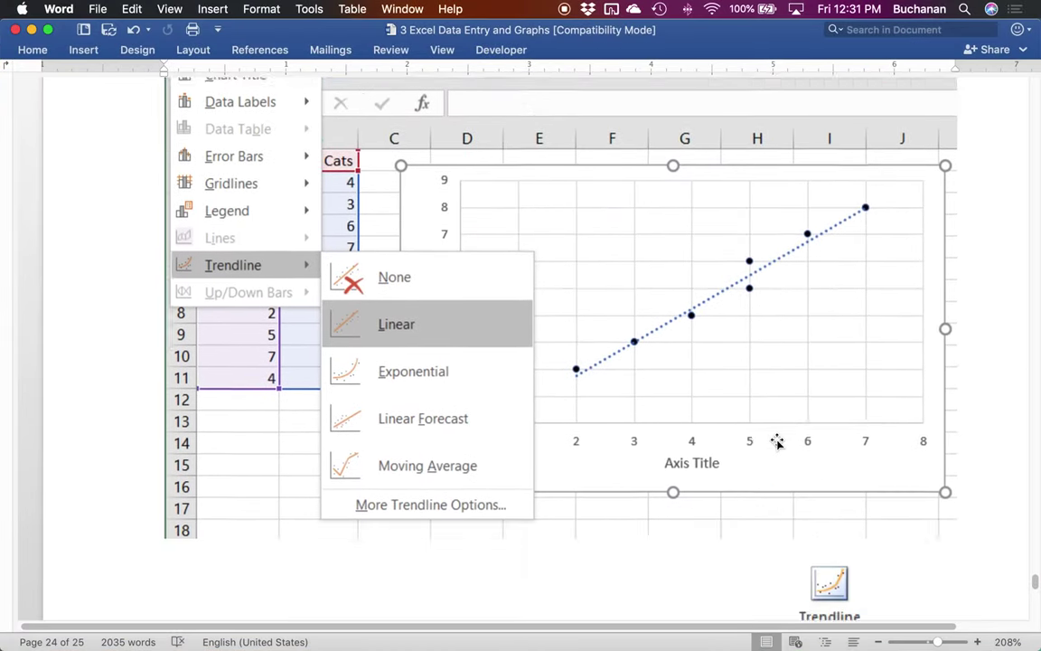
pyautogui.scroll(-20, 777, 438)
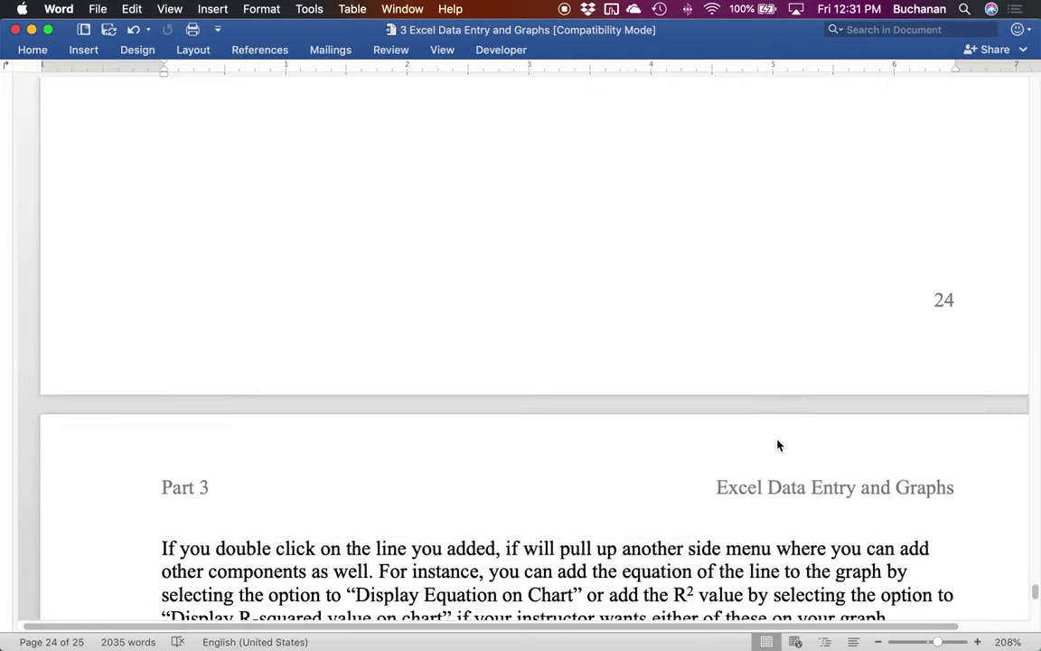
pyautogui.scroll(-6, 776, 438)
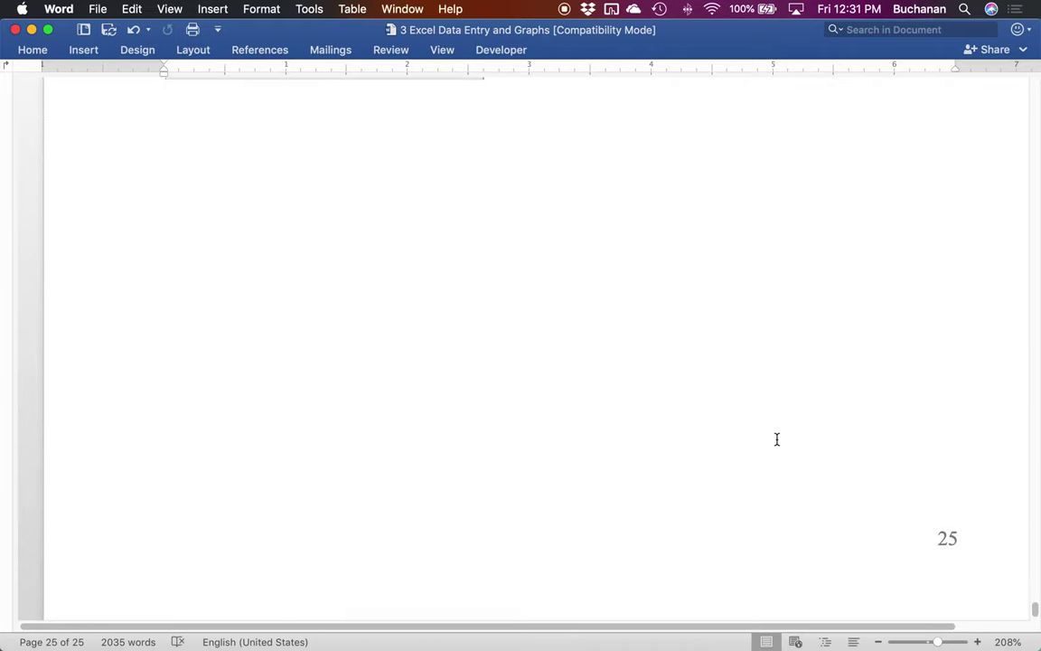
pyautogui.scroll(10, 777, 438)
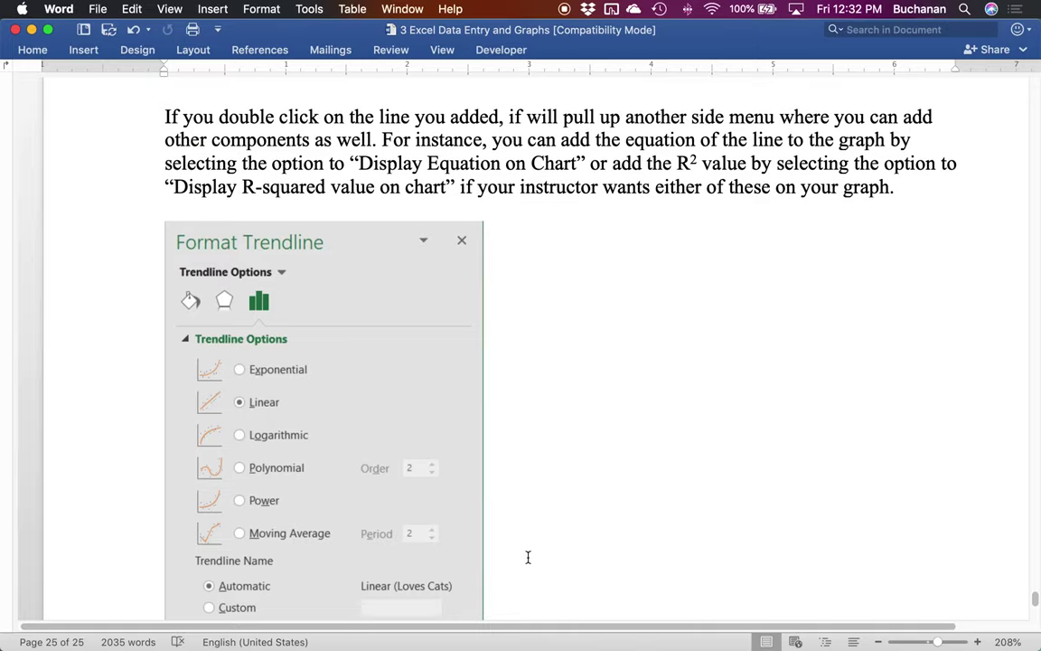
pyautogui.hotkey('ctrl', 'Up')
# - Close the Format Trendline Label pane, shift the scatter chart right, and go to the One IV Bar sheet
pyautogui.click(260, 528)
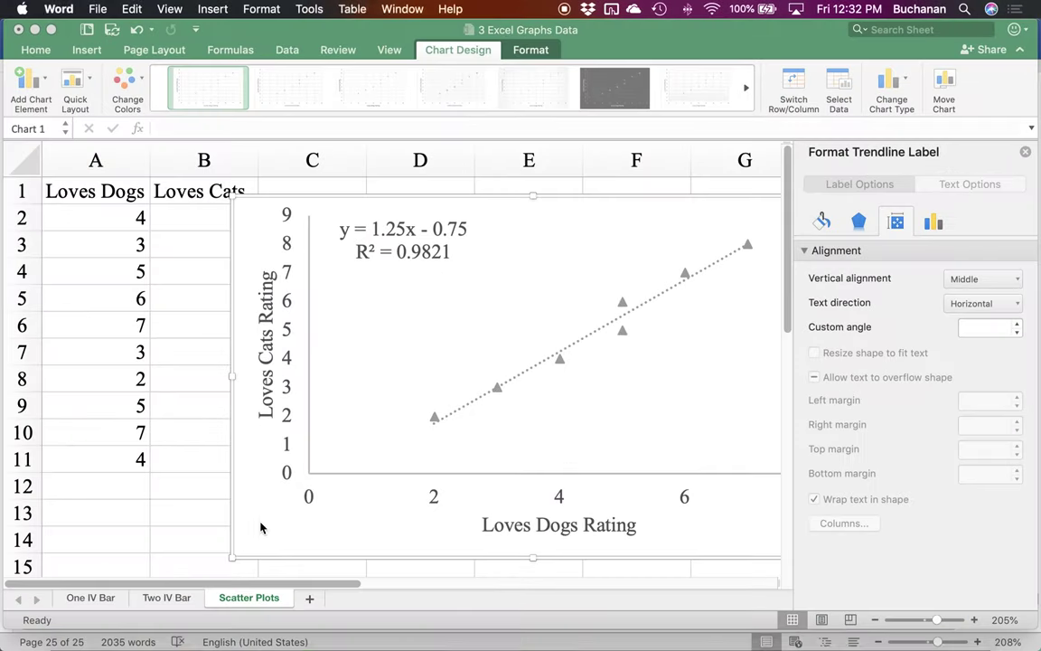
pyautogui.click(1026, 151)
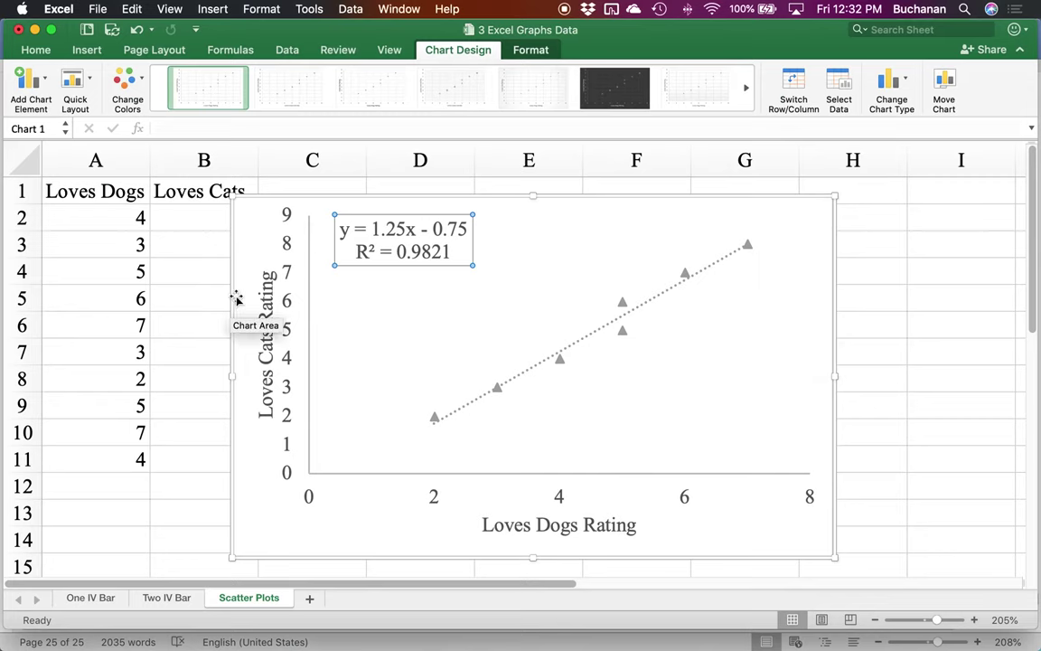
pyautogui.moveTo(246, 240); pyautogui.dragTo(312, 227)
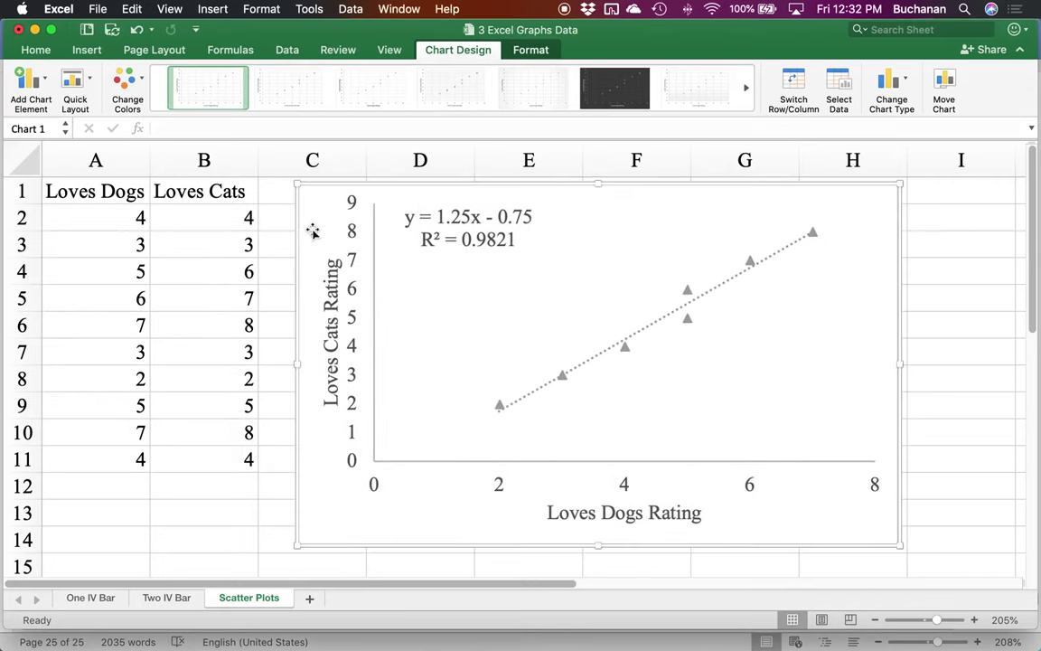
pyautogui.click(85, 598)
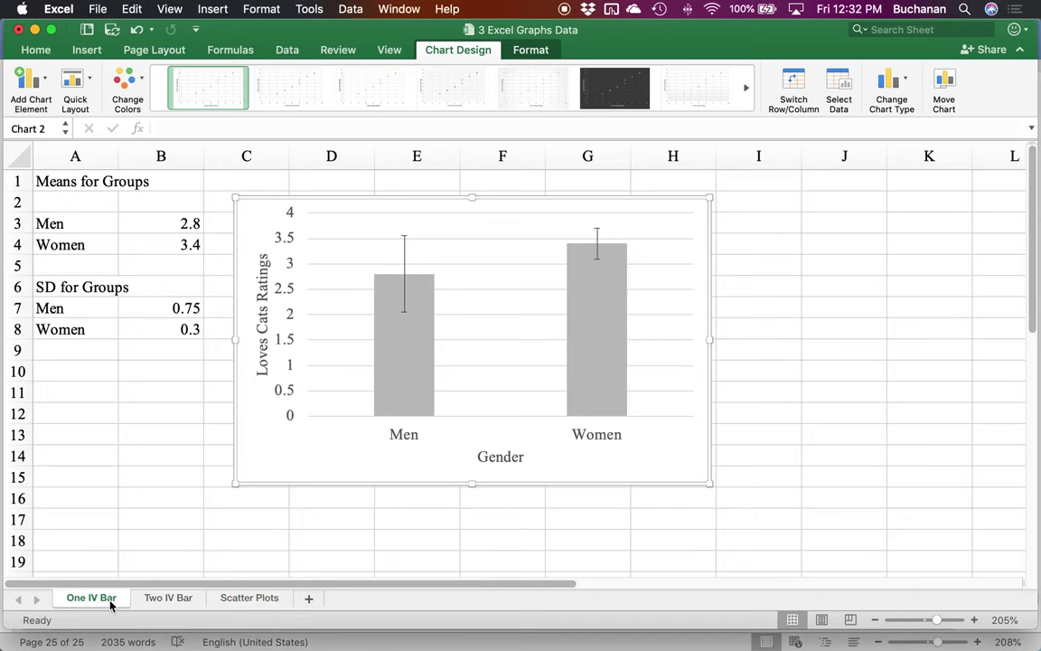